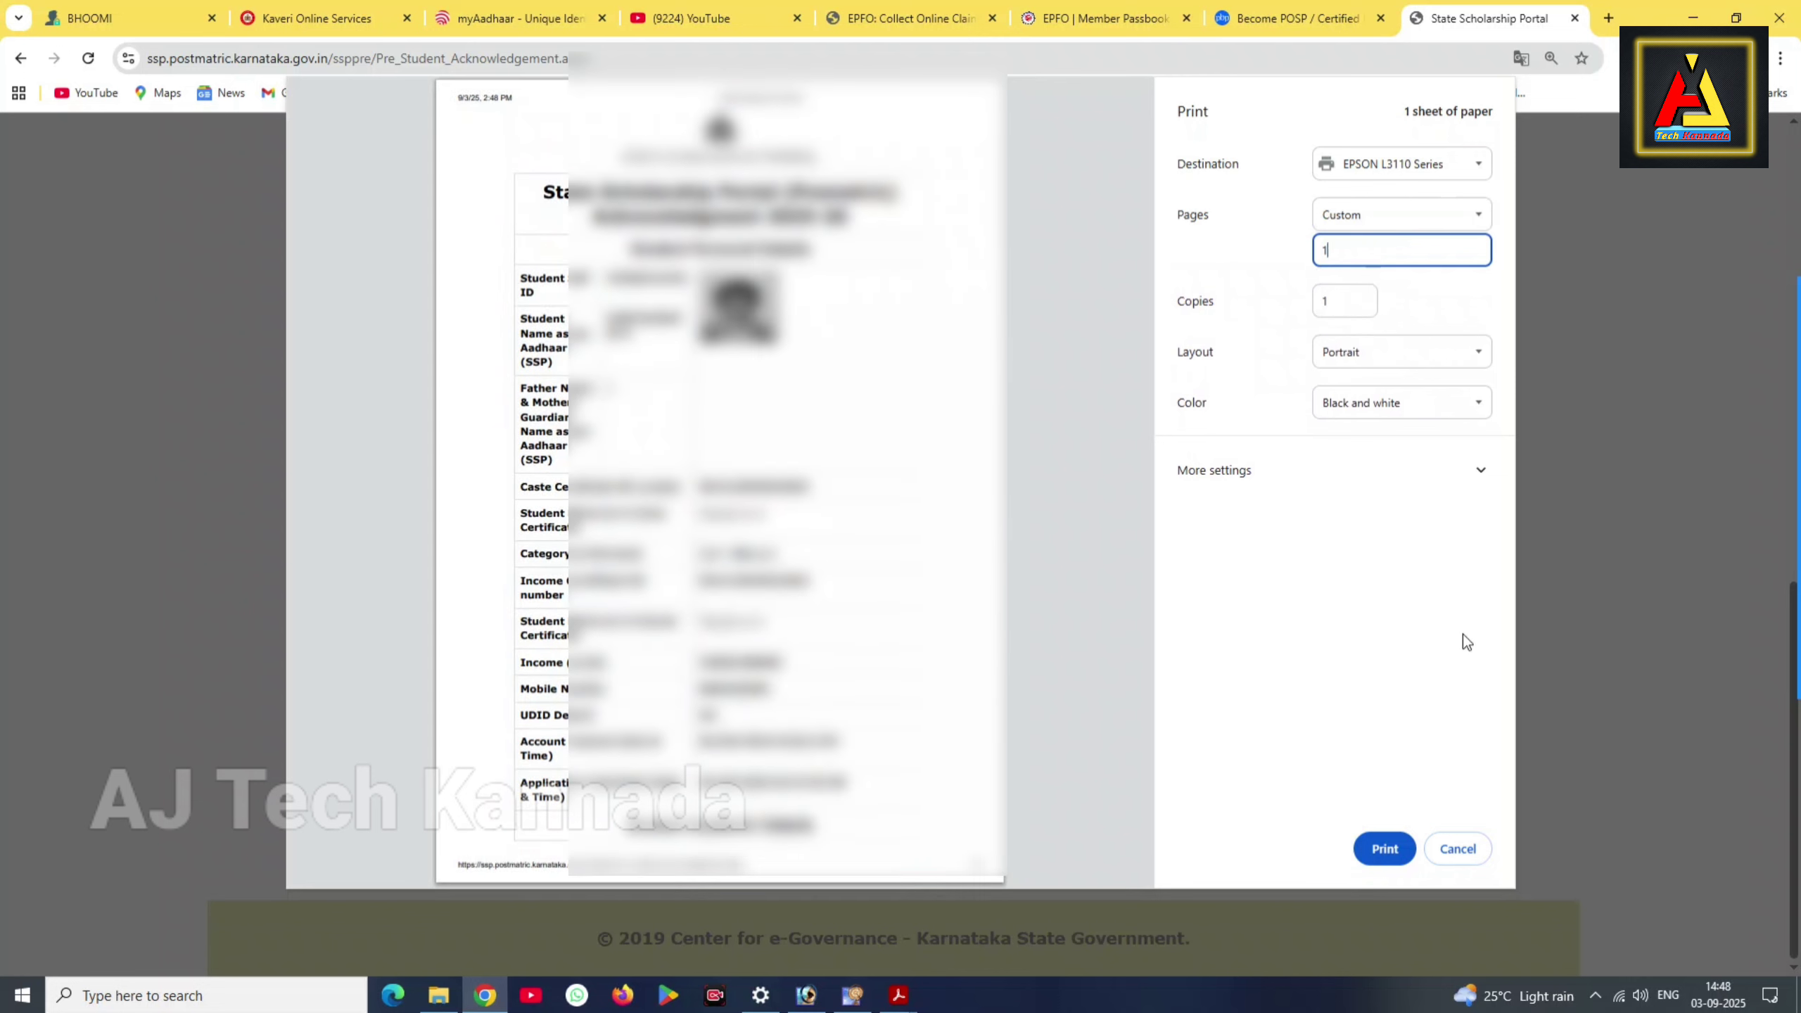
Step: Print page 1 and page 2 of the scholarship acknowledgement as separate black-and-white jobs on the EPSON L3110 Series printer
left_click(1383, 849)
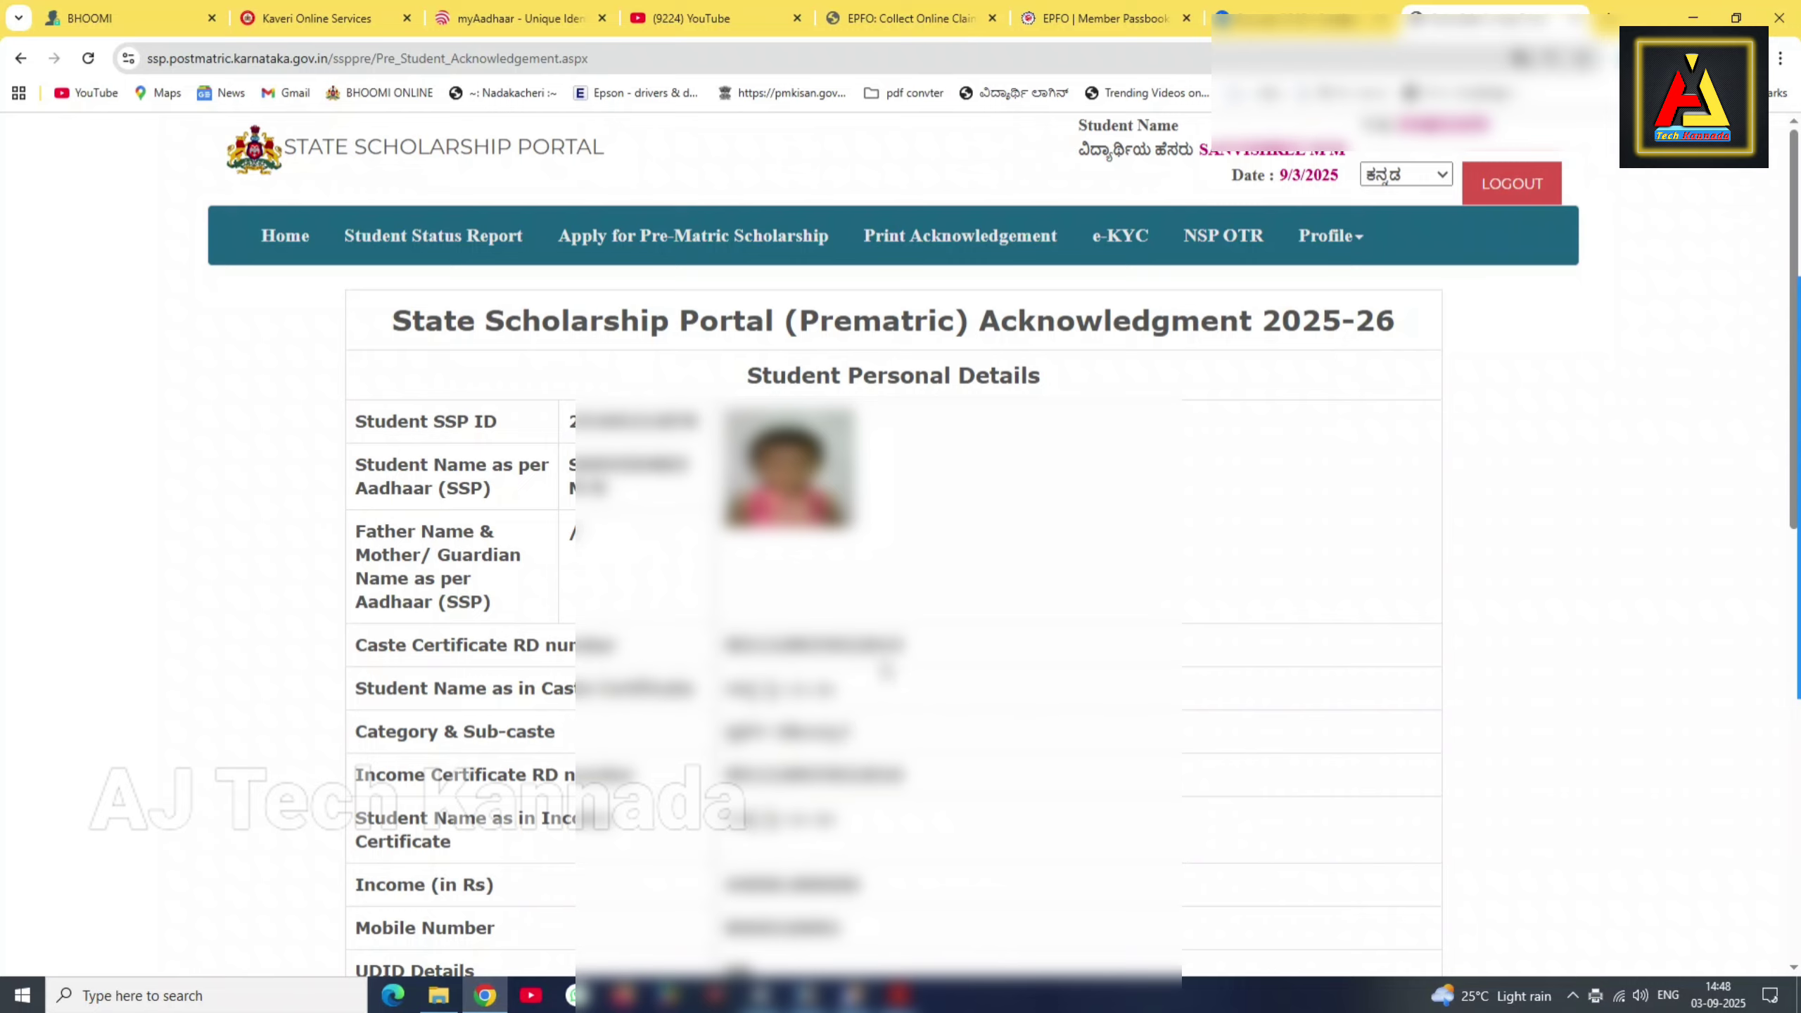
scroll(865, 738, "down", 12)
left_click(849, 860)
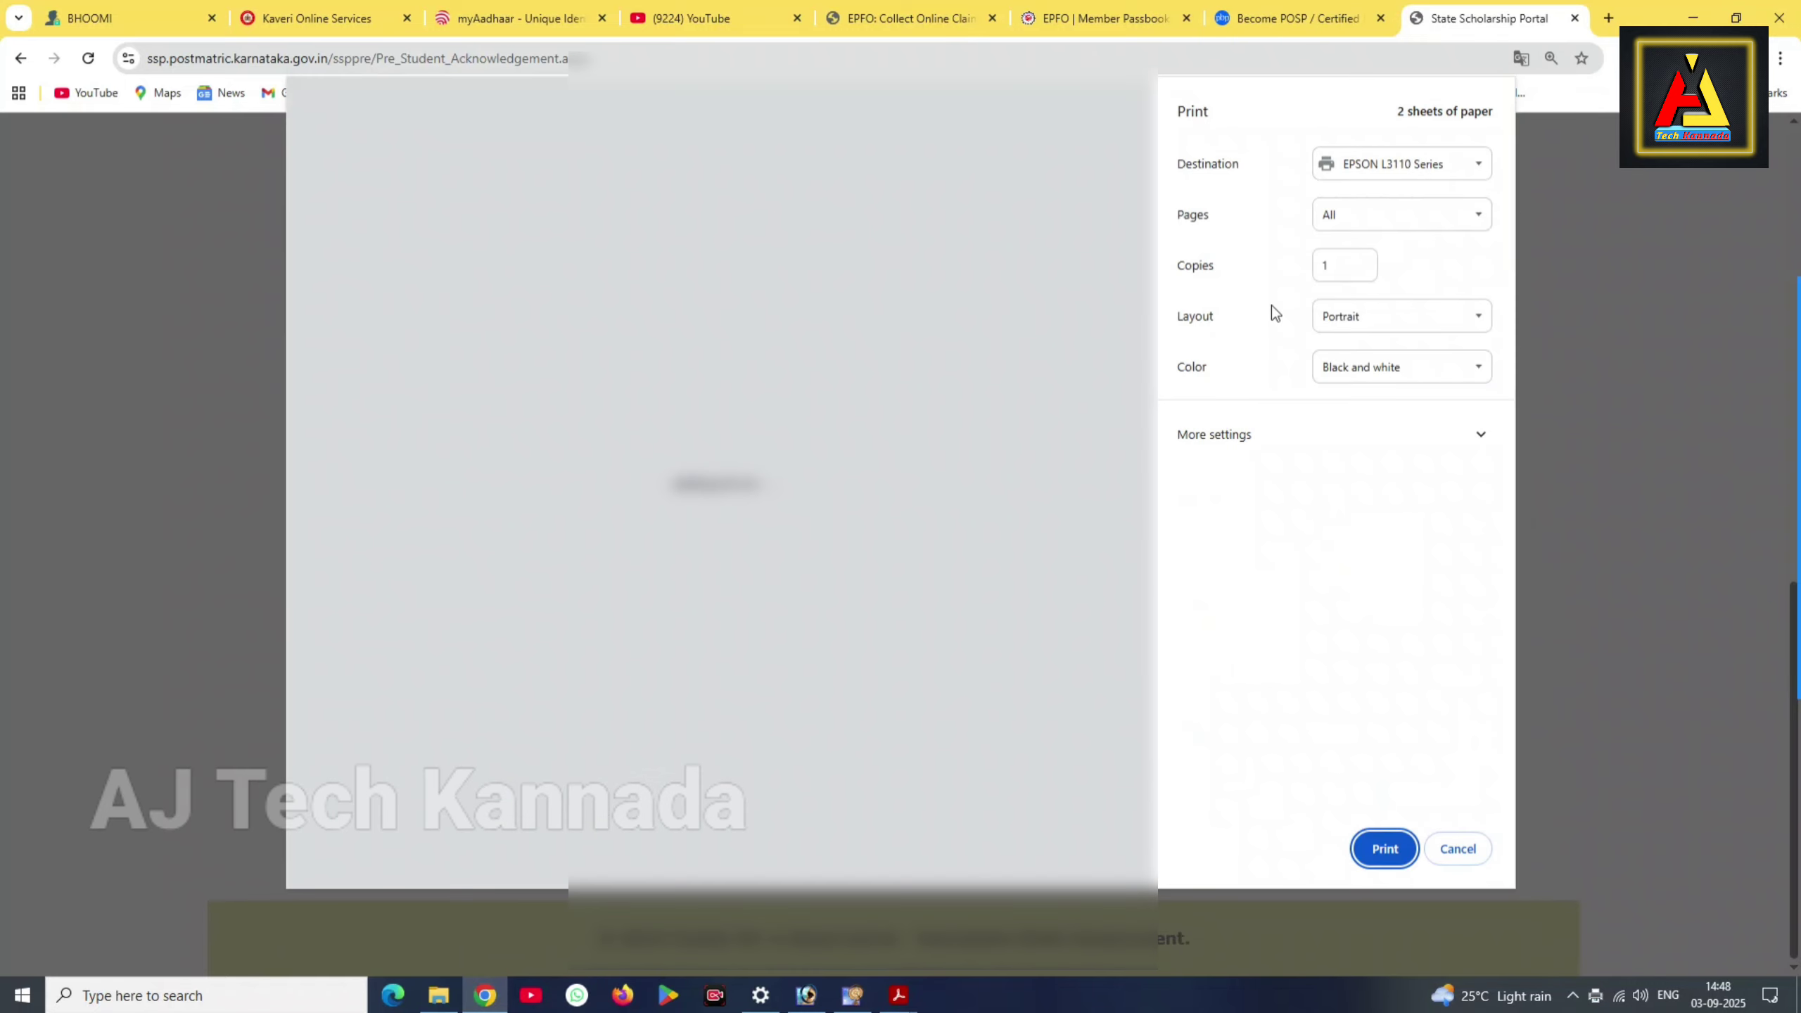
left_click(1401, 223)
left_click(1373, 318)
type("2")
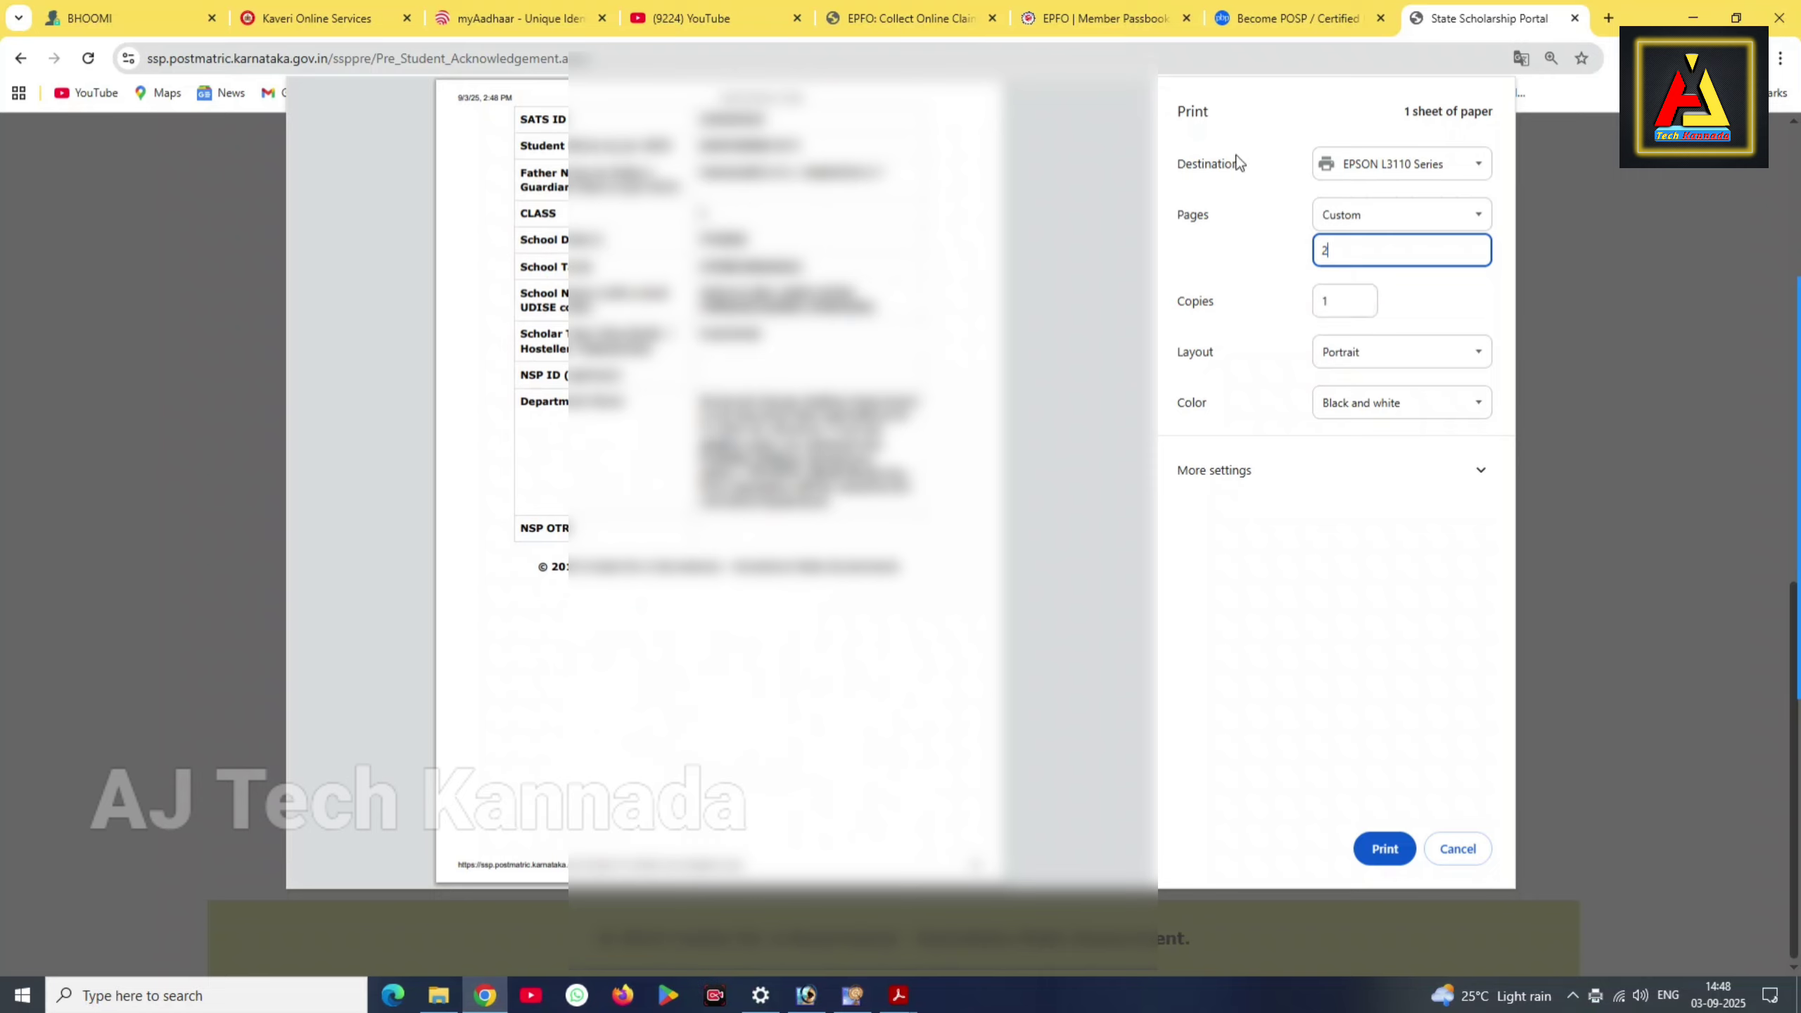
left_click(1390, 855)
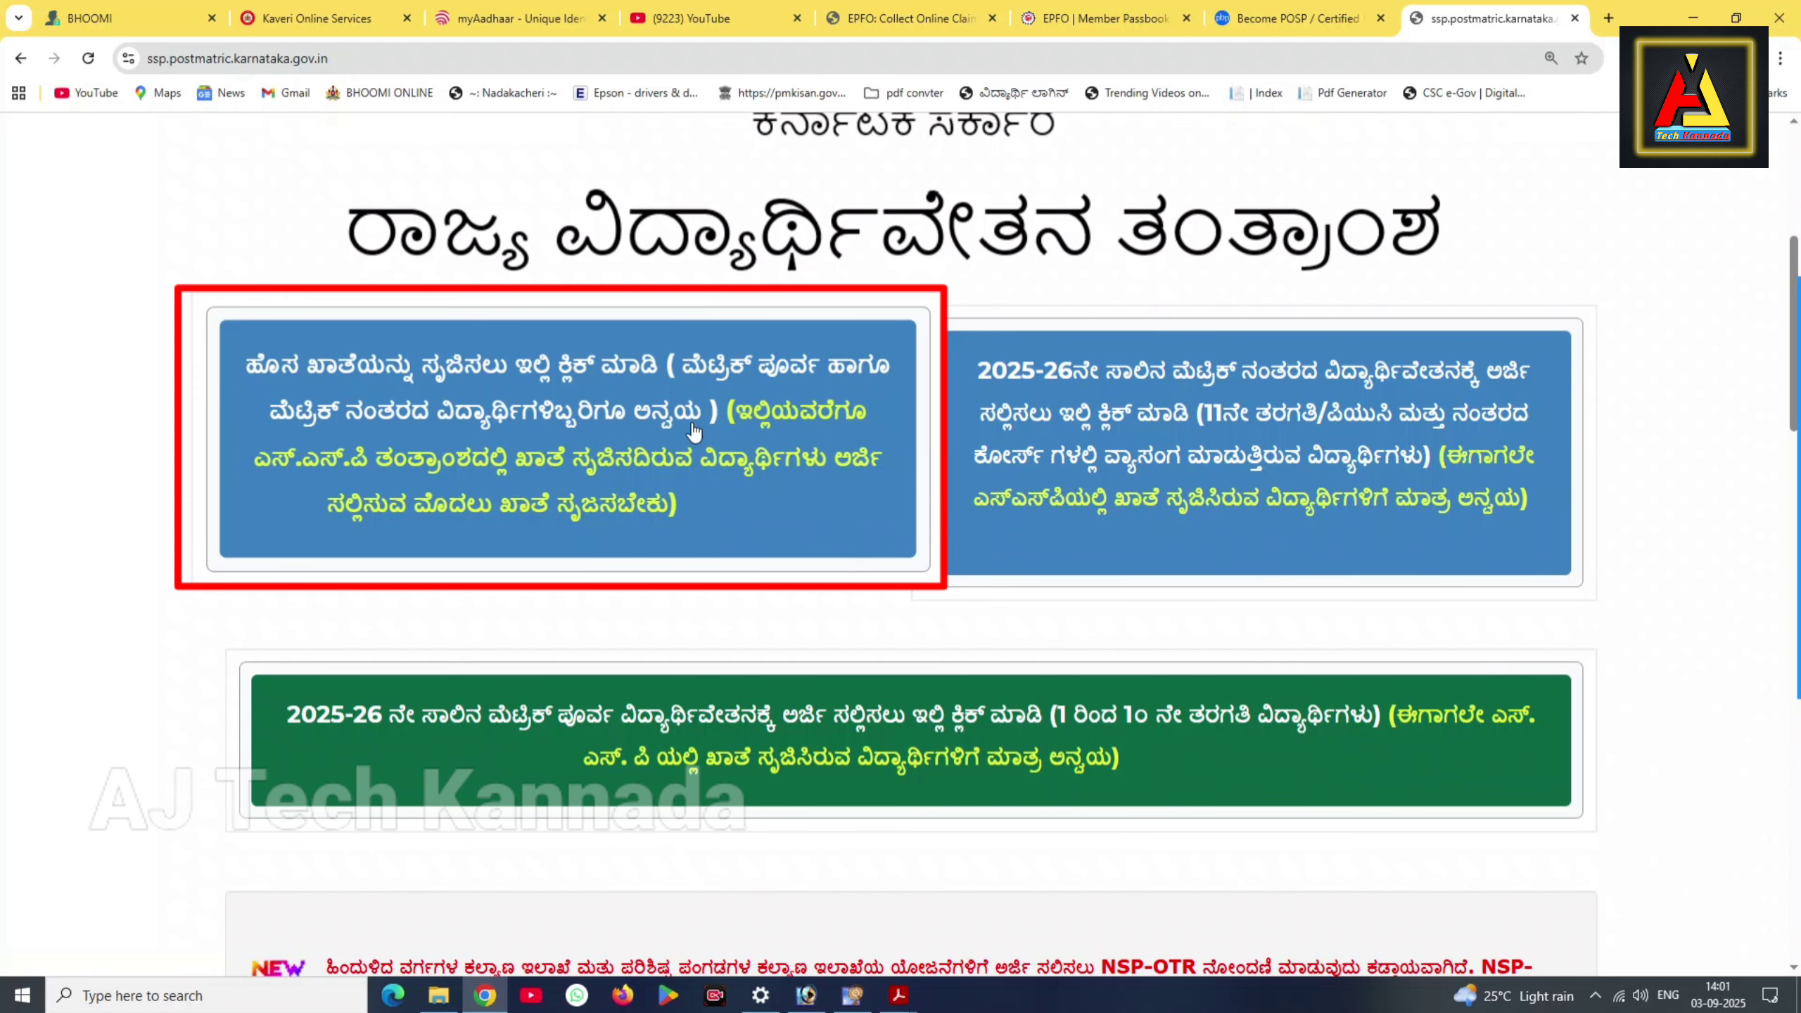
Step: Open new account creation on the scholarship portal and submit the student's Aadhaar number
left_click(750, 459)
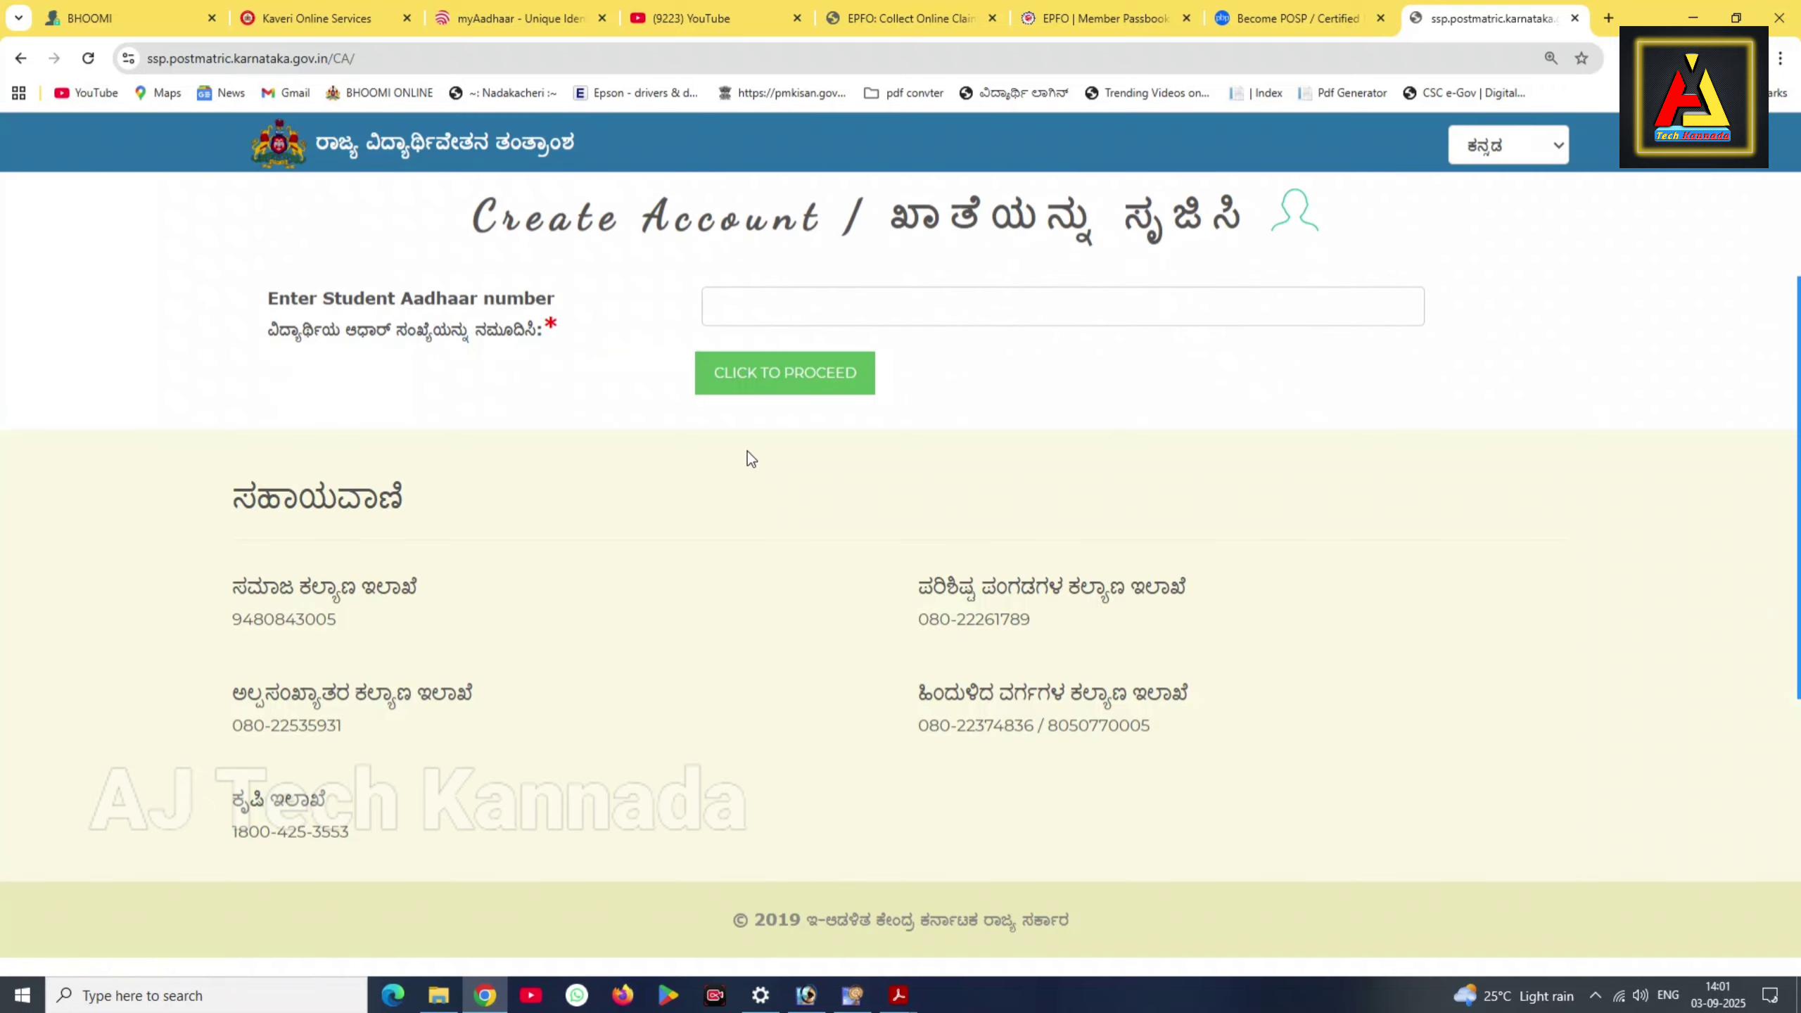
left_click(764, 316)
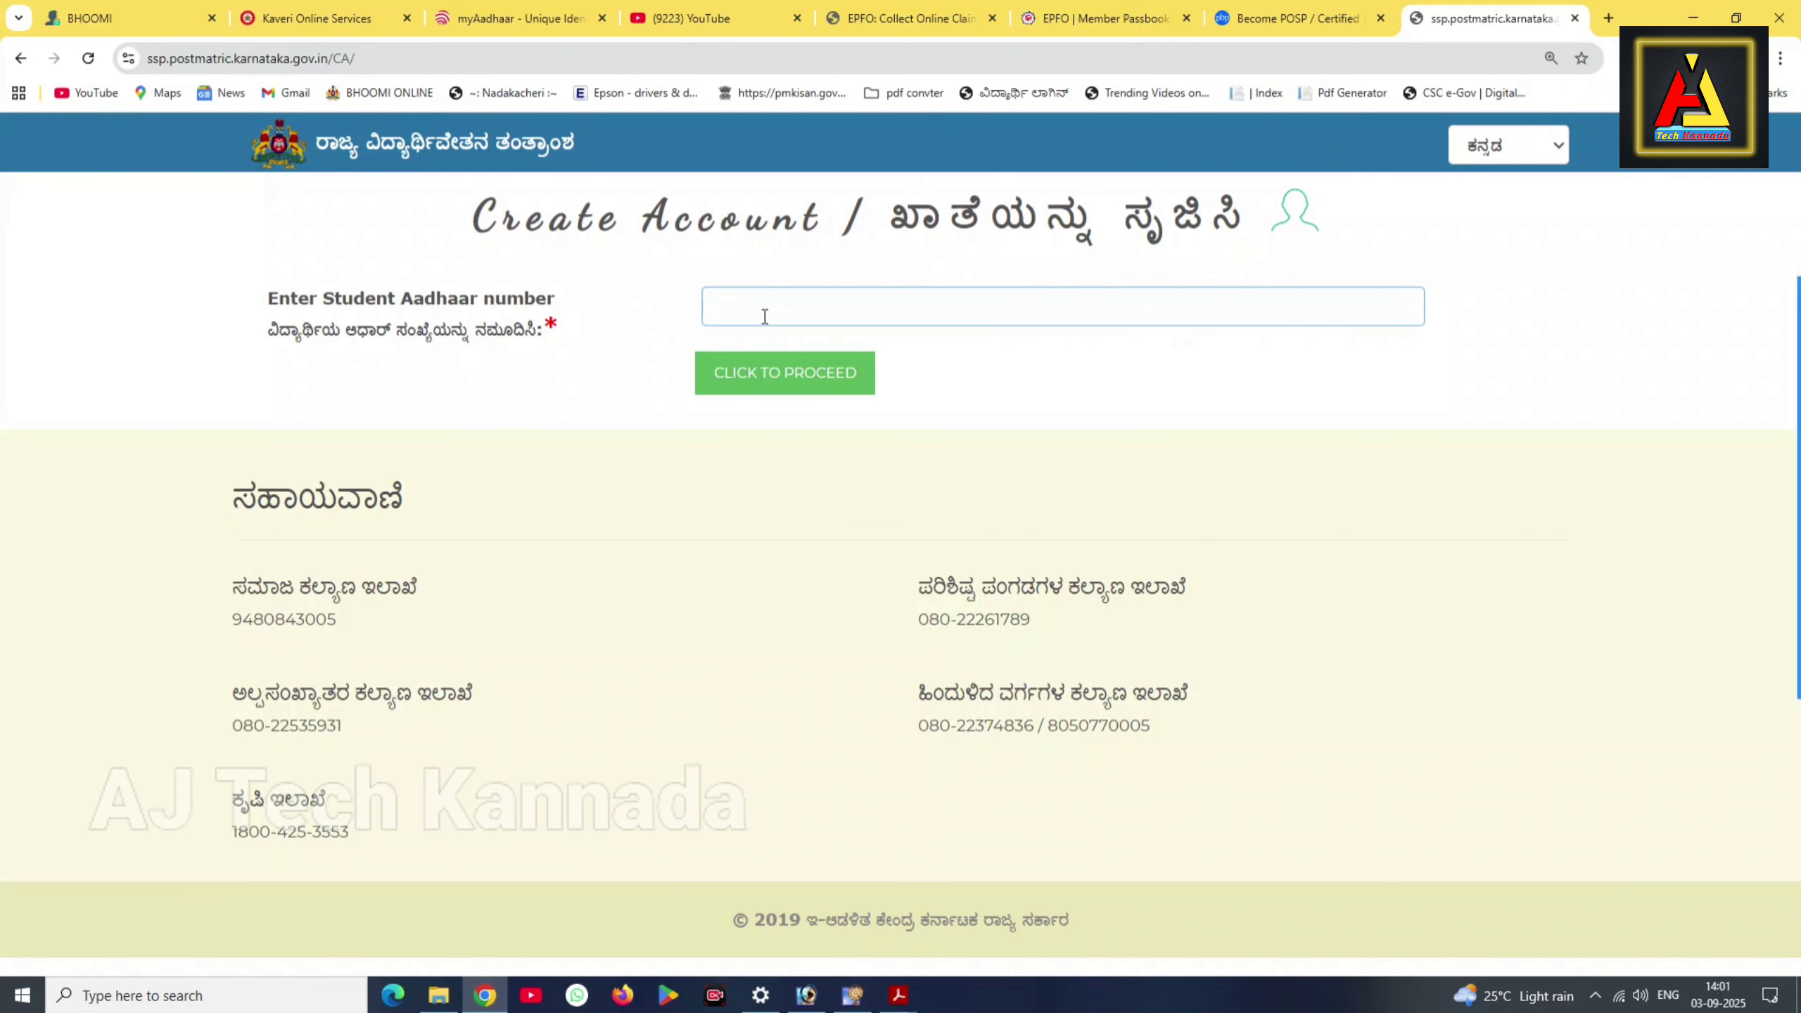
type("*****")
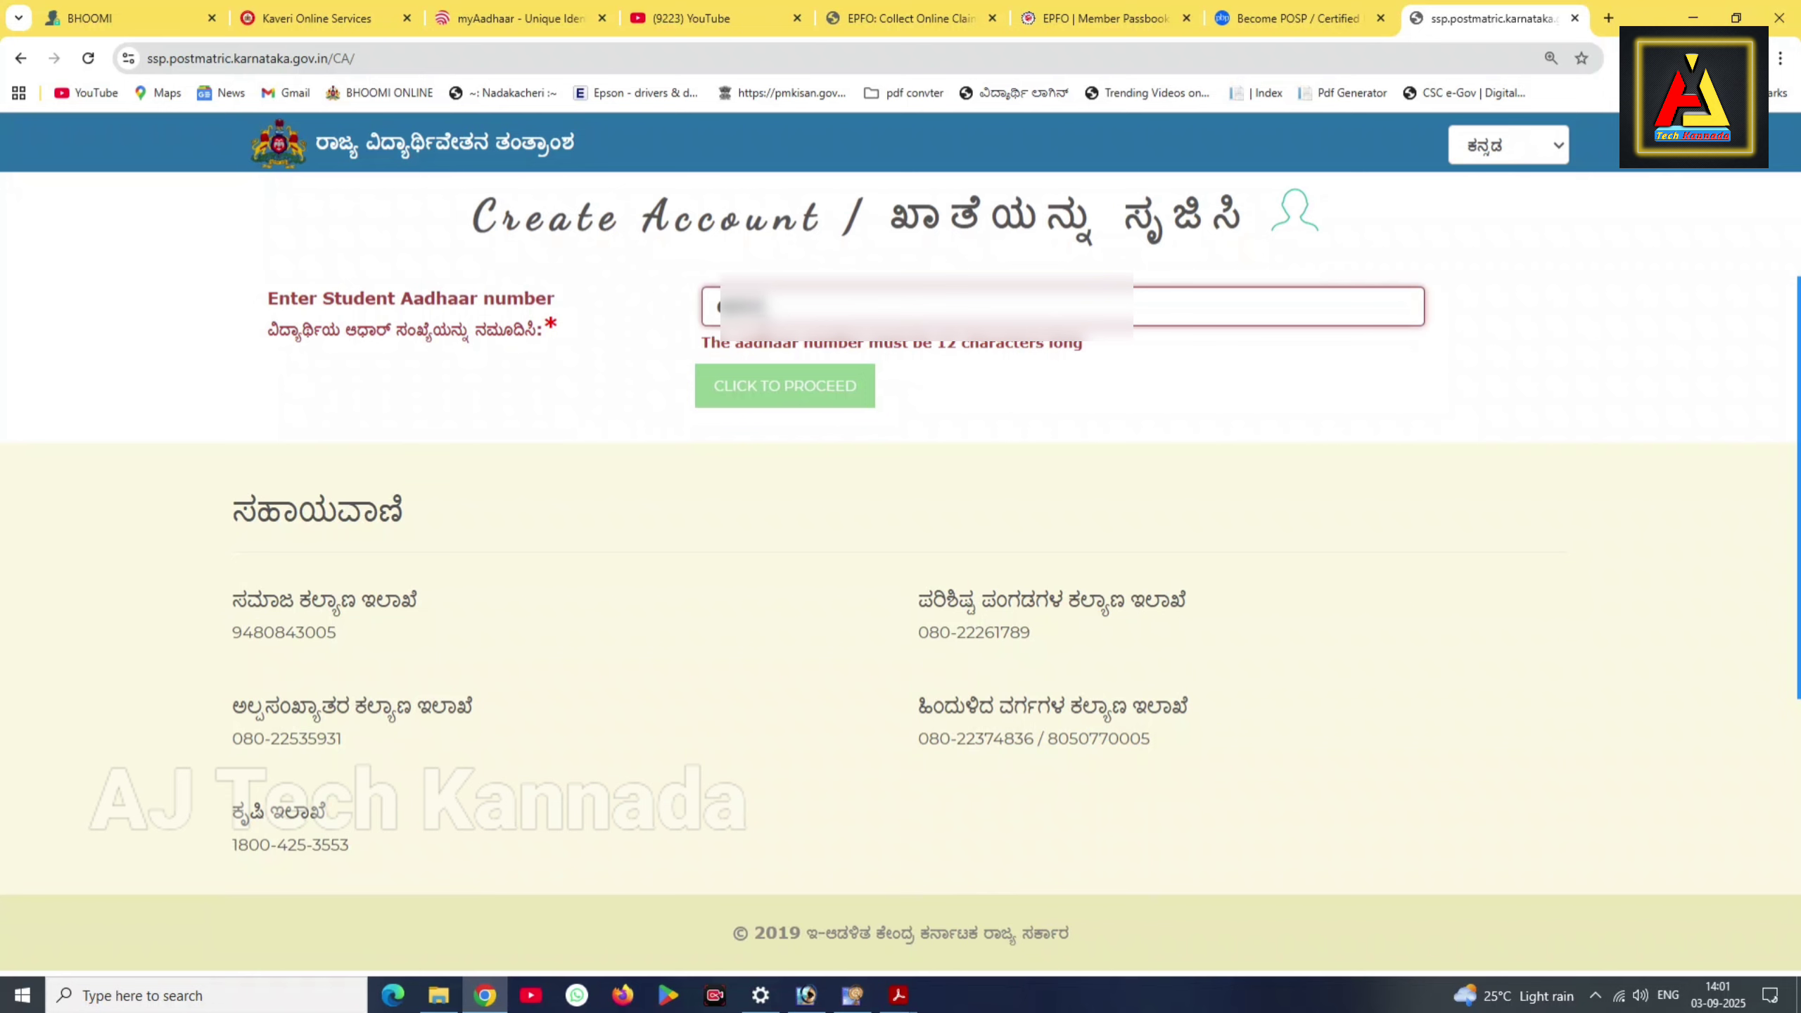
type("*******")
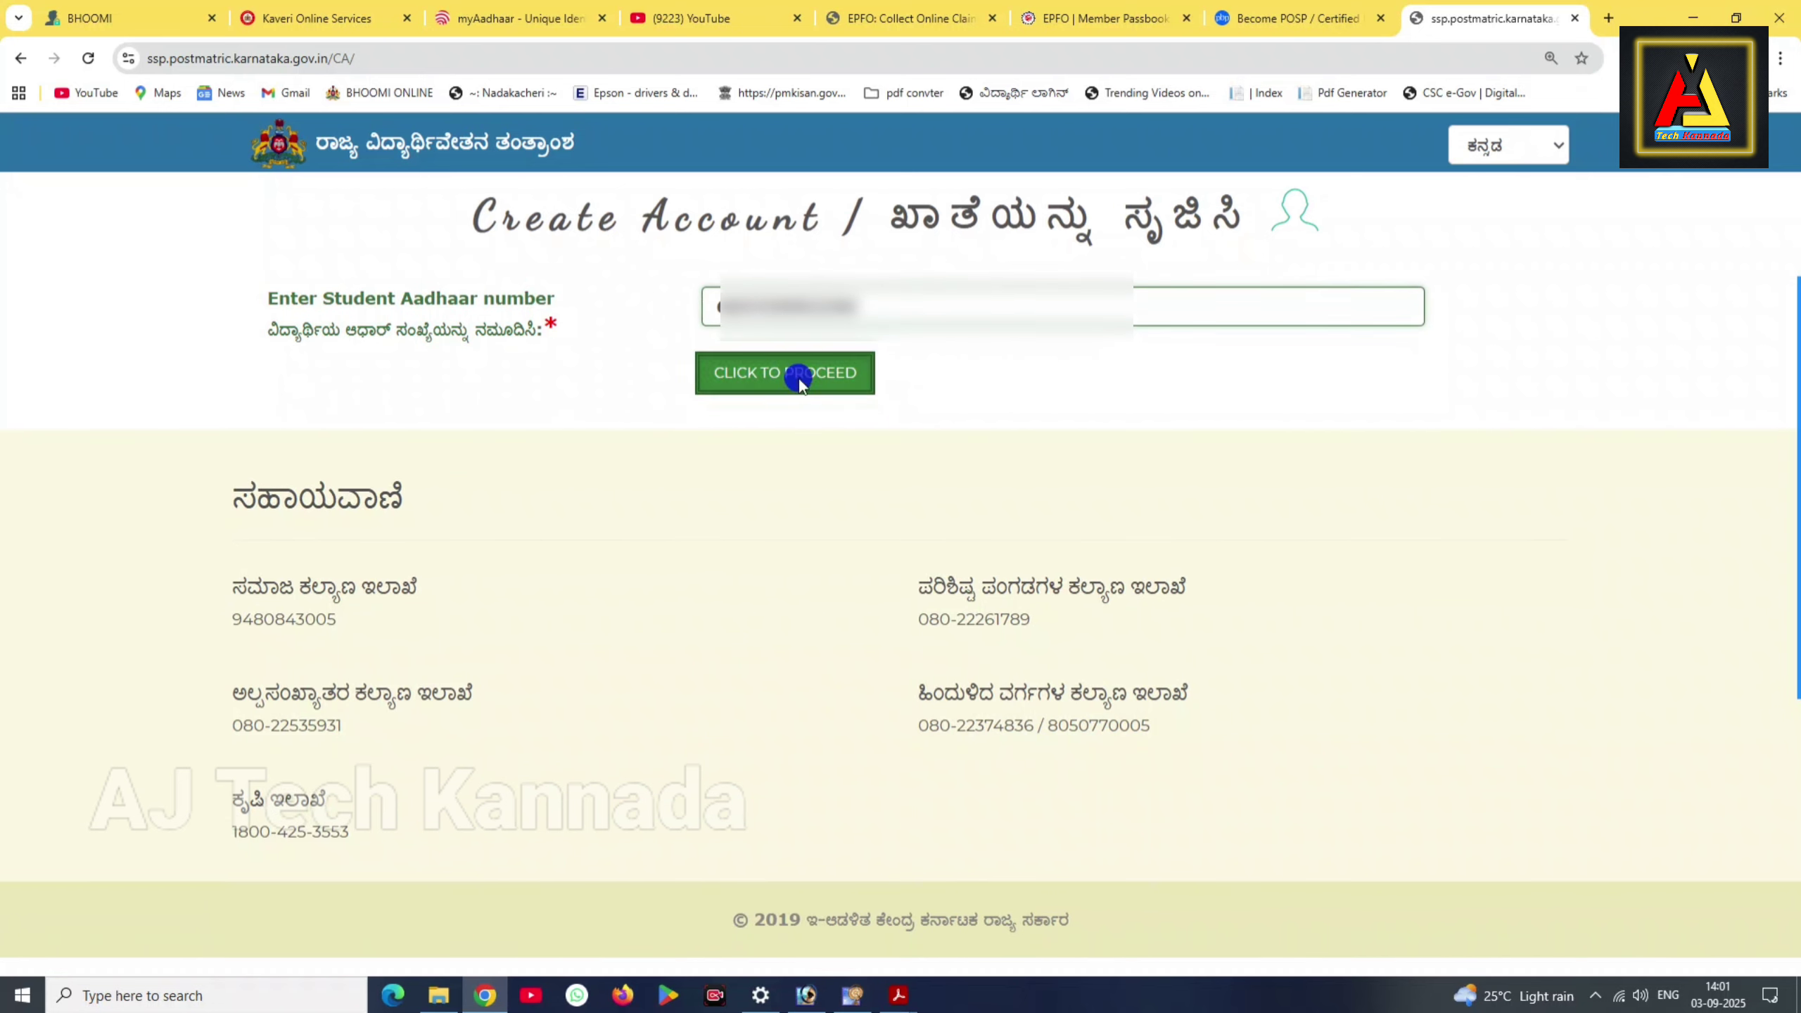
left_click(801, 373)
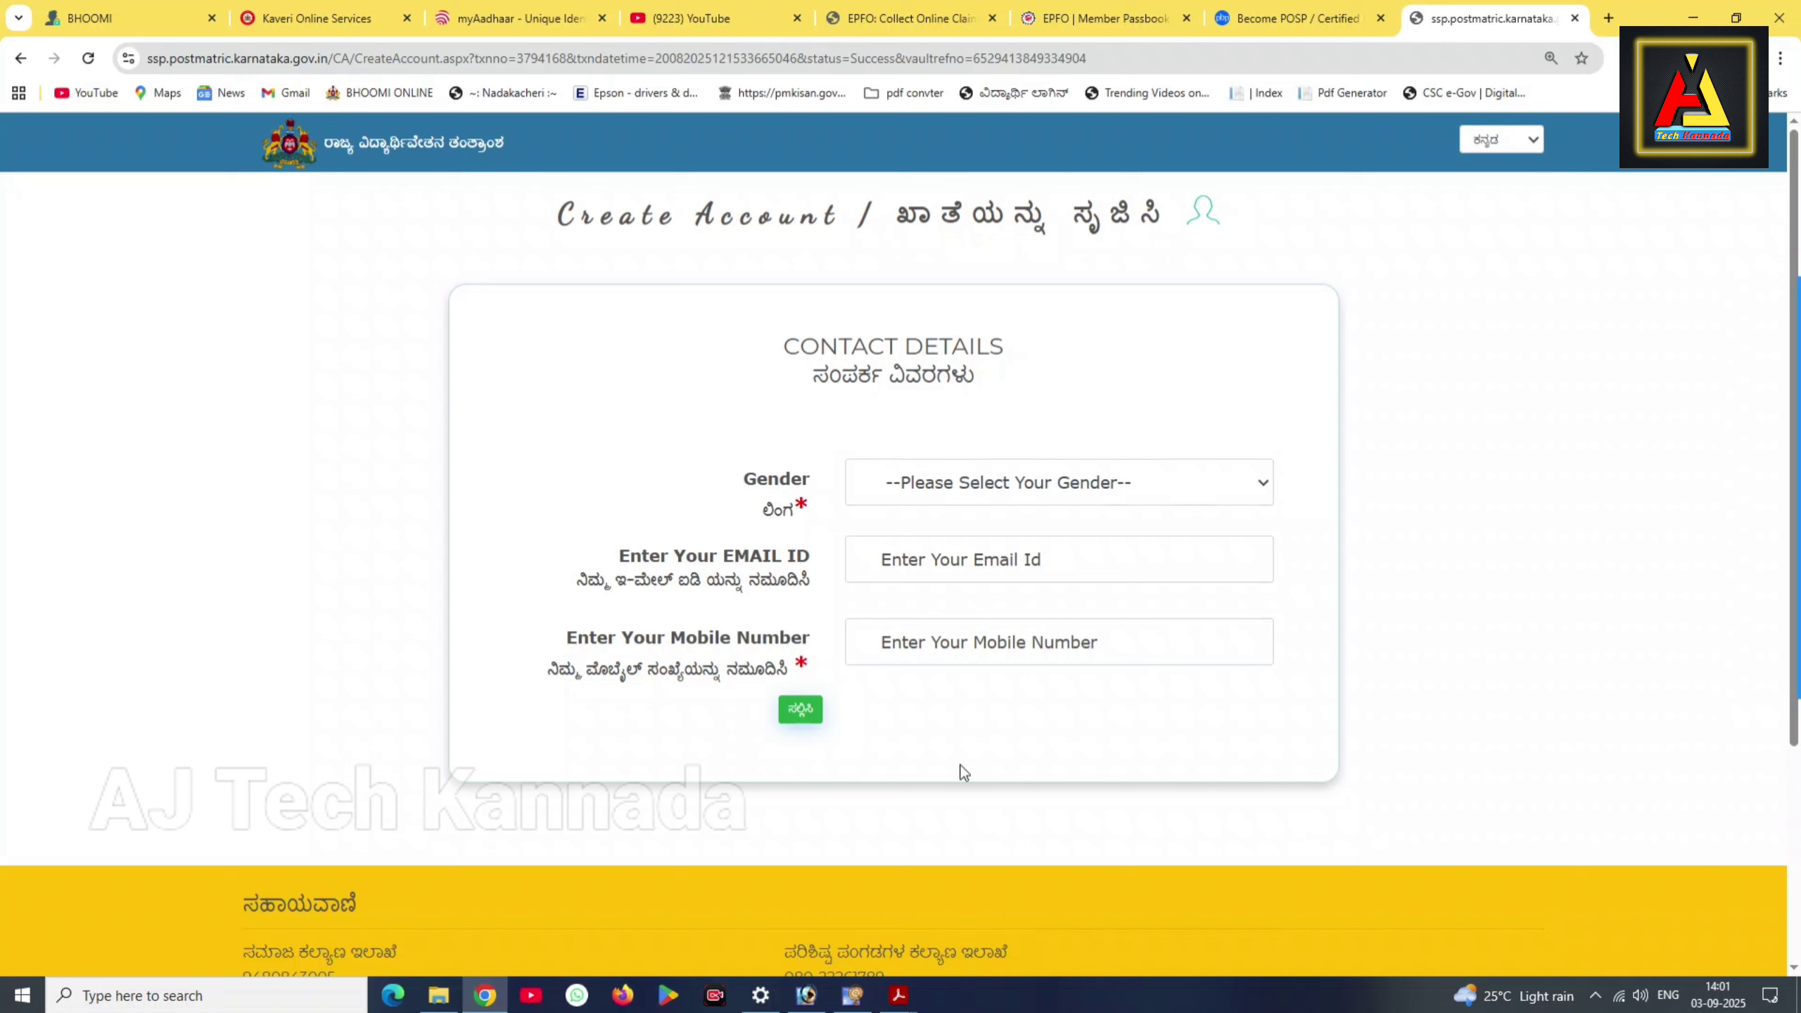
Step: Set the gender to FeMale, enter the student's mobile number and submit the contact details
left_click(1108, 486)
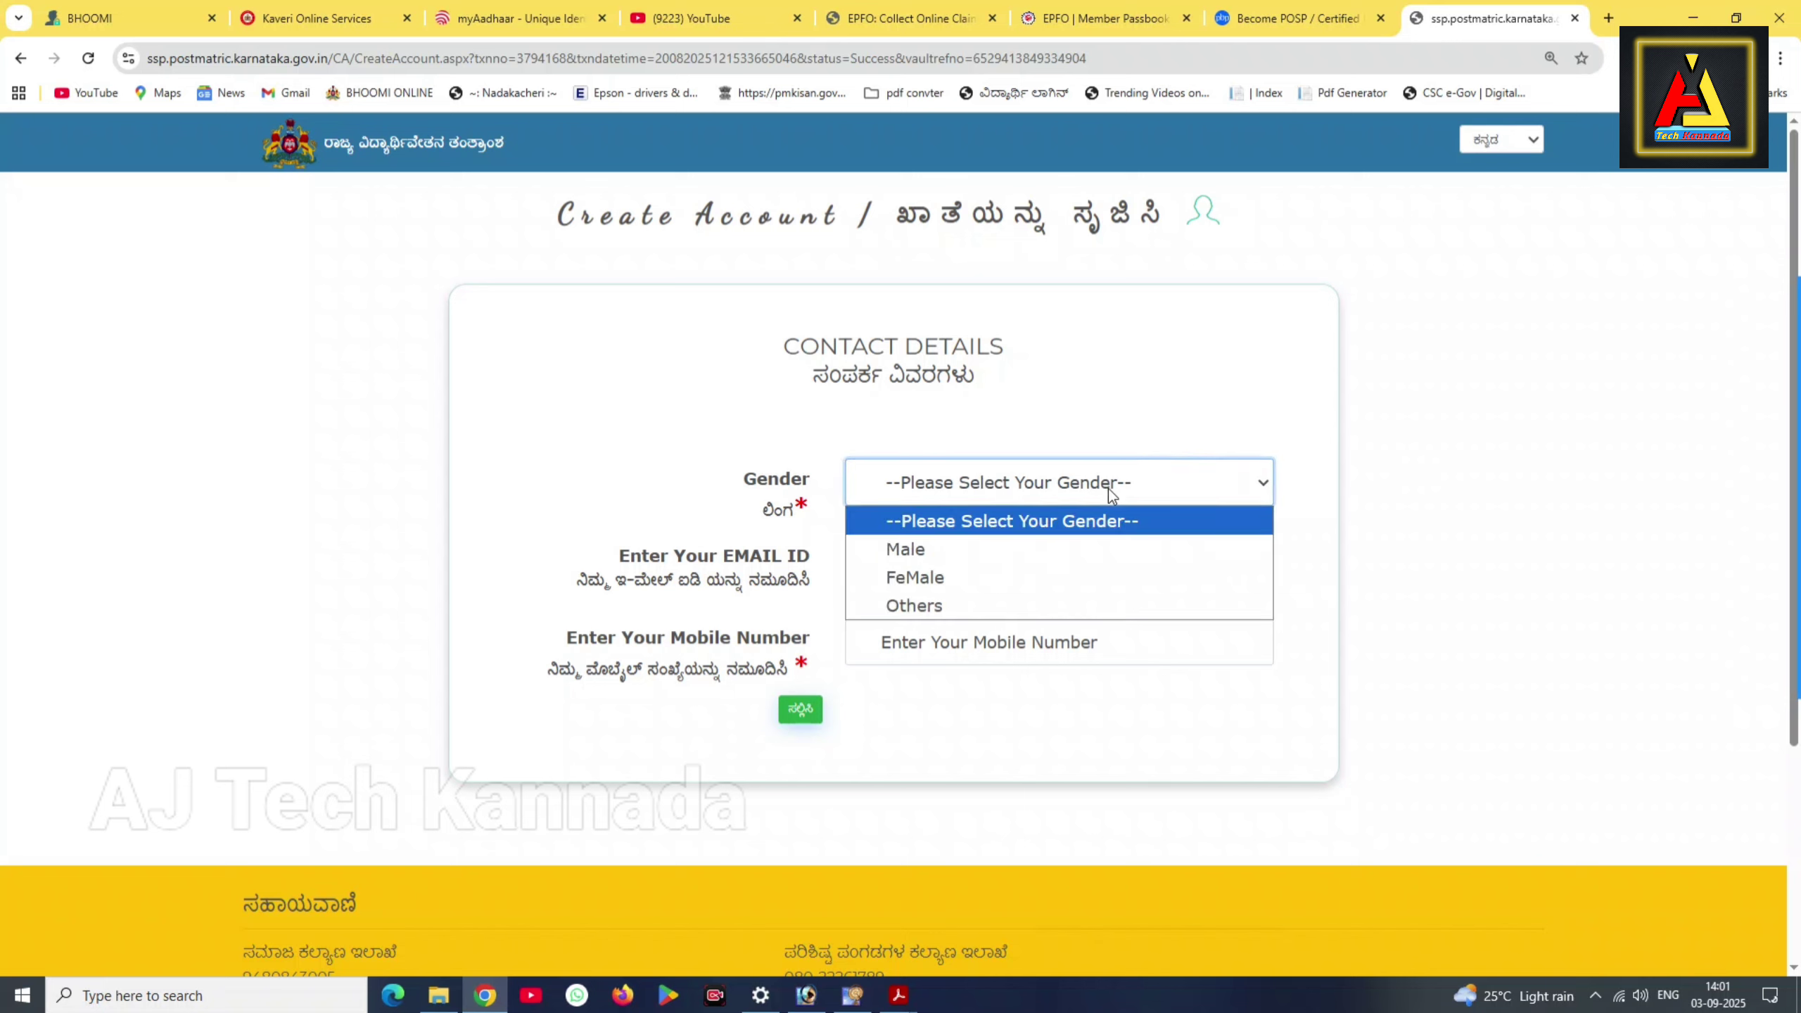
left_click(958, 577)
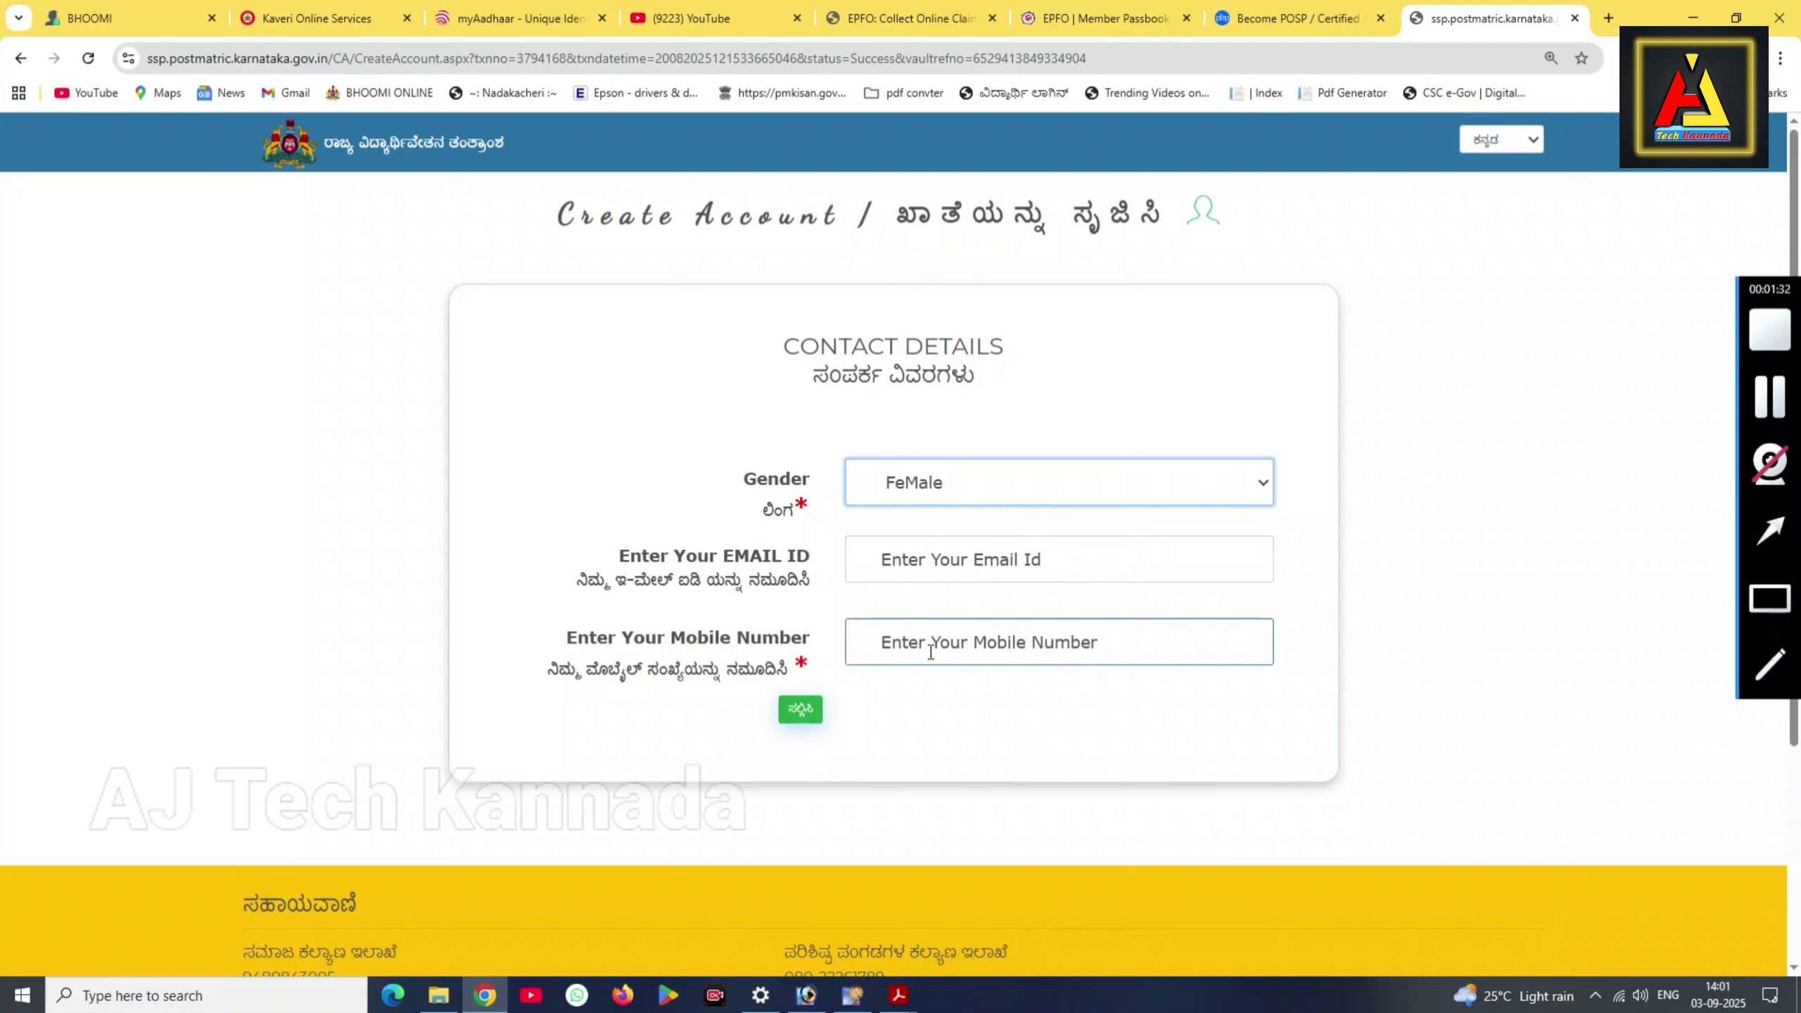
left_click(896, 648)
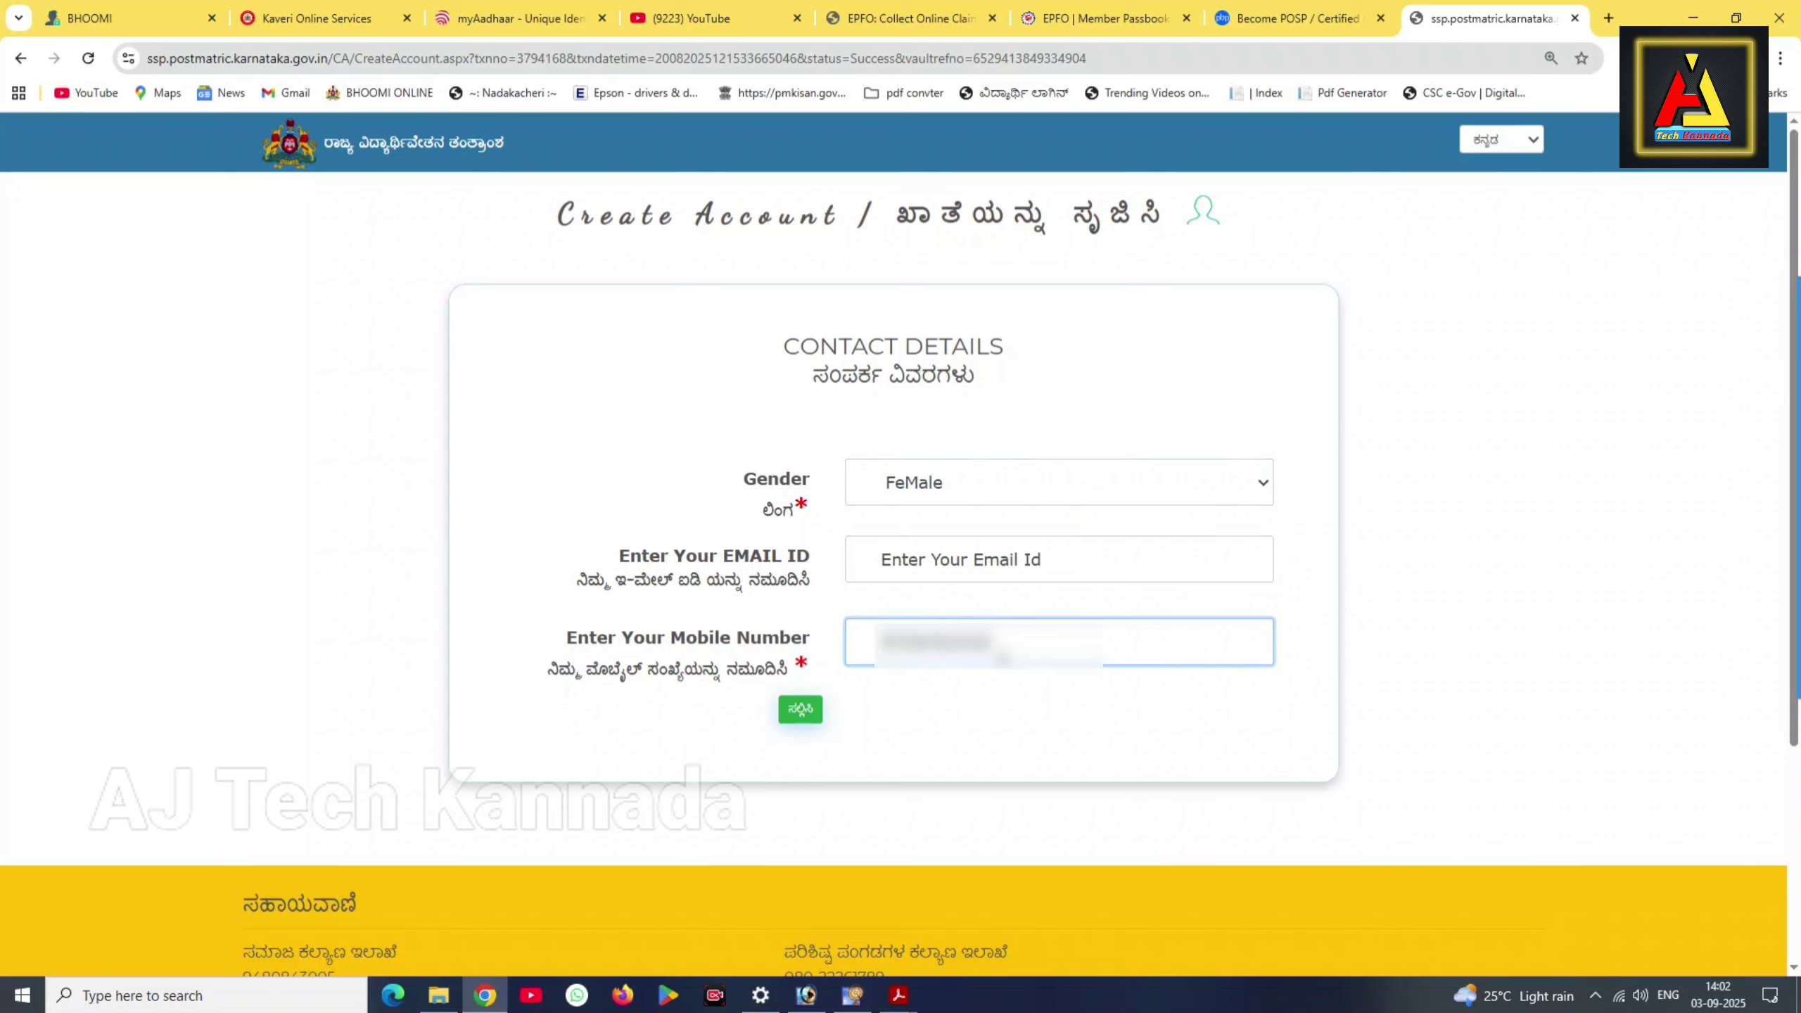
key("BackSpace")
key("BackSpace")
key("BackSpace")
key("BackSpace")
key("BackSpace")
key("BackSpace")
key("BackSpace")
key("BackSpace")
key("BackSpace")
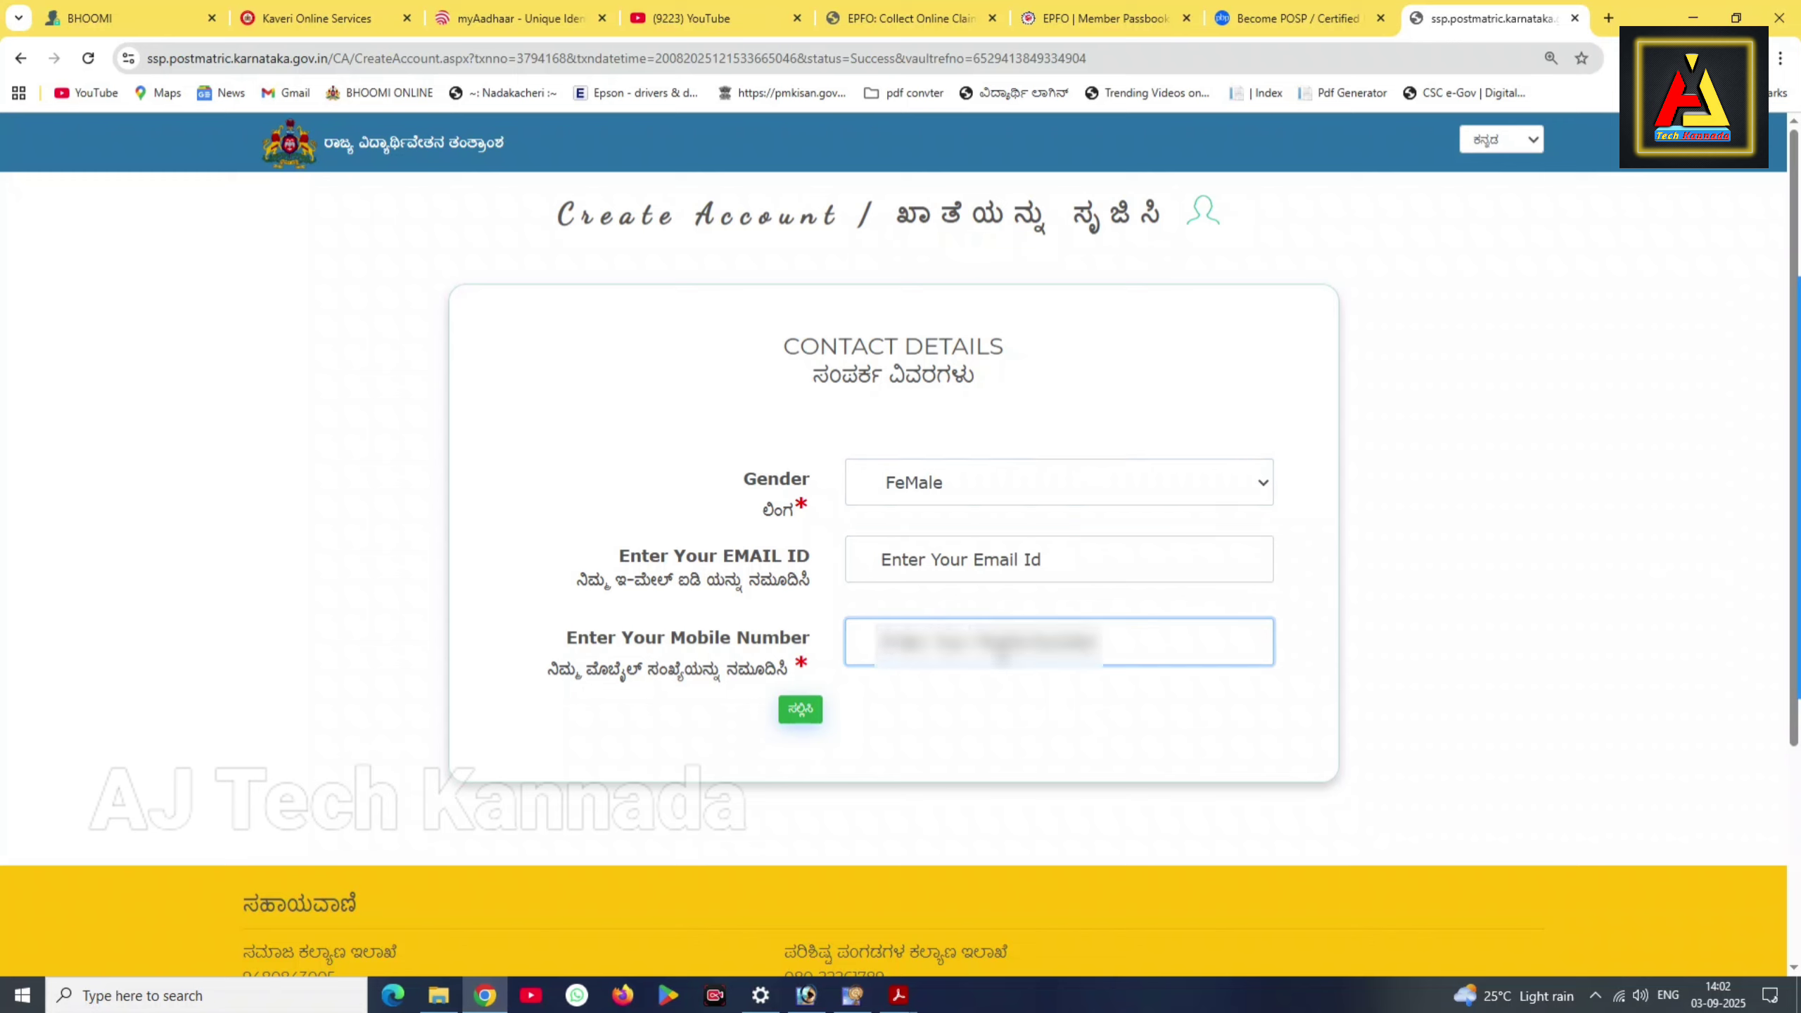
type("??????????")
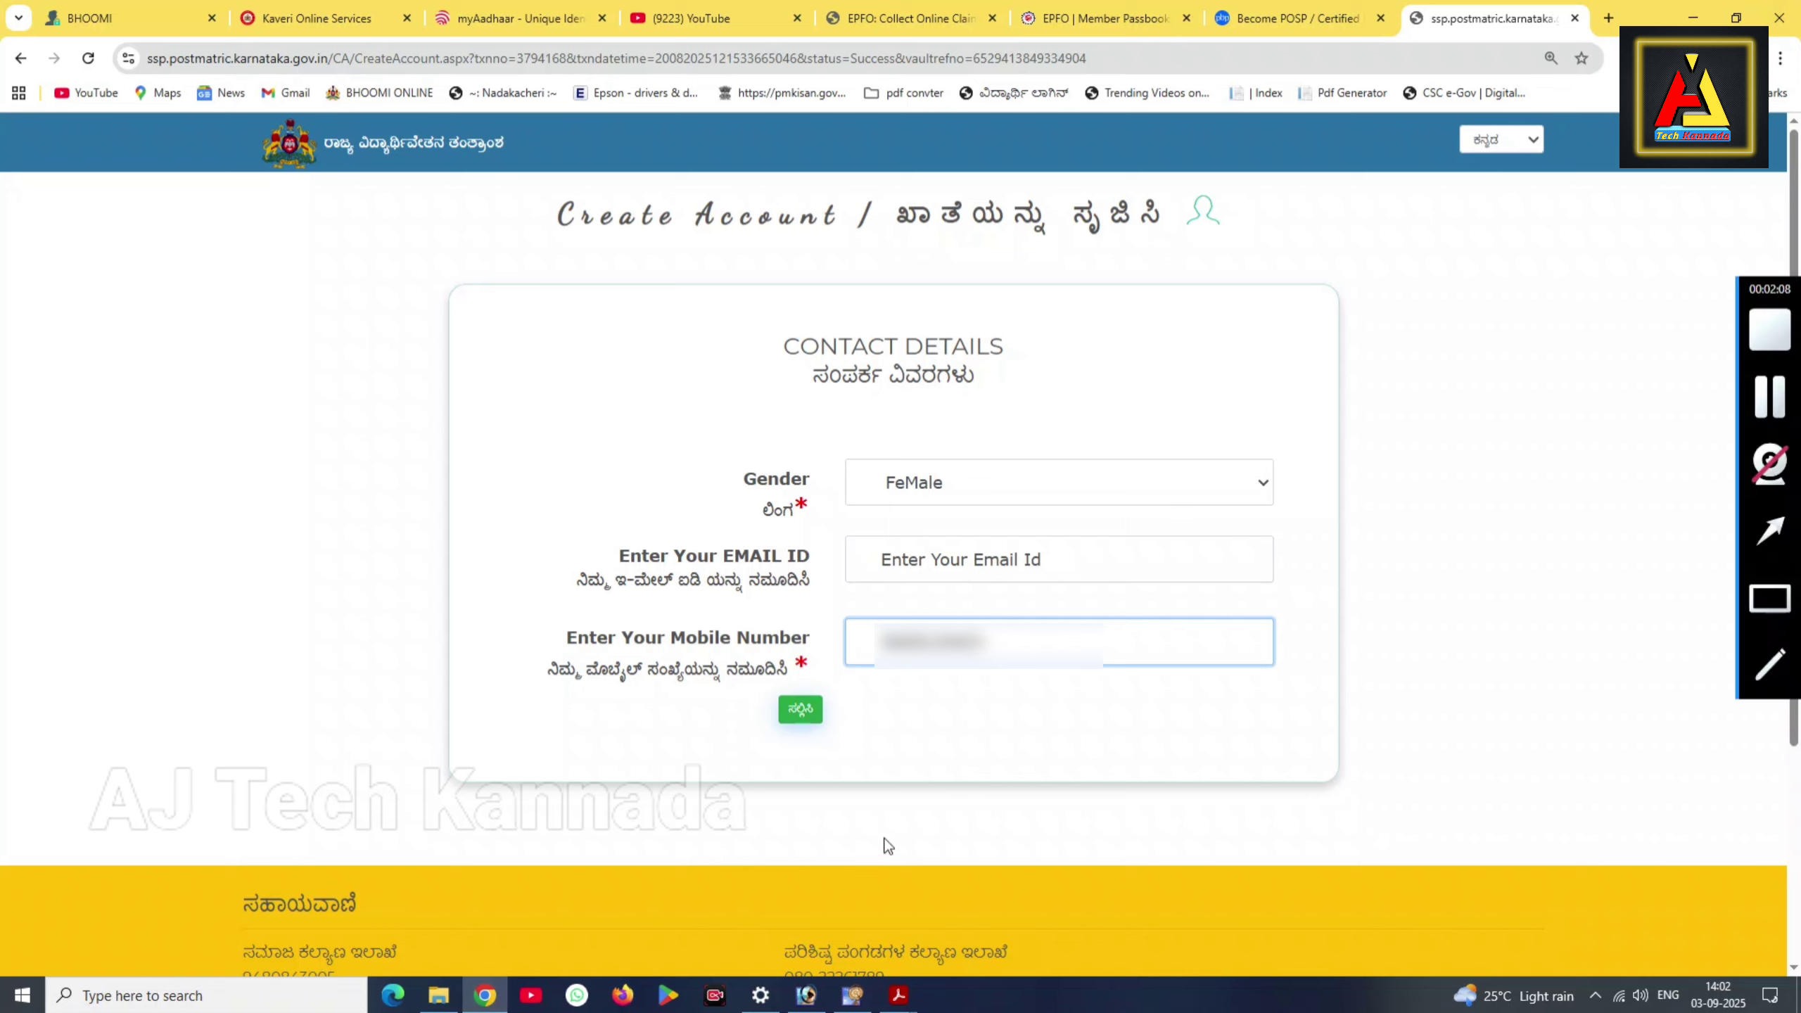
left_click(796, 711)
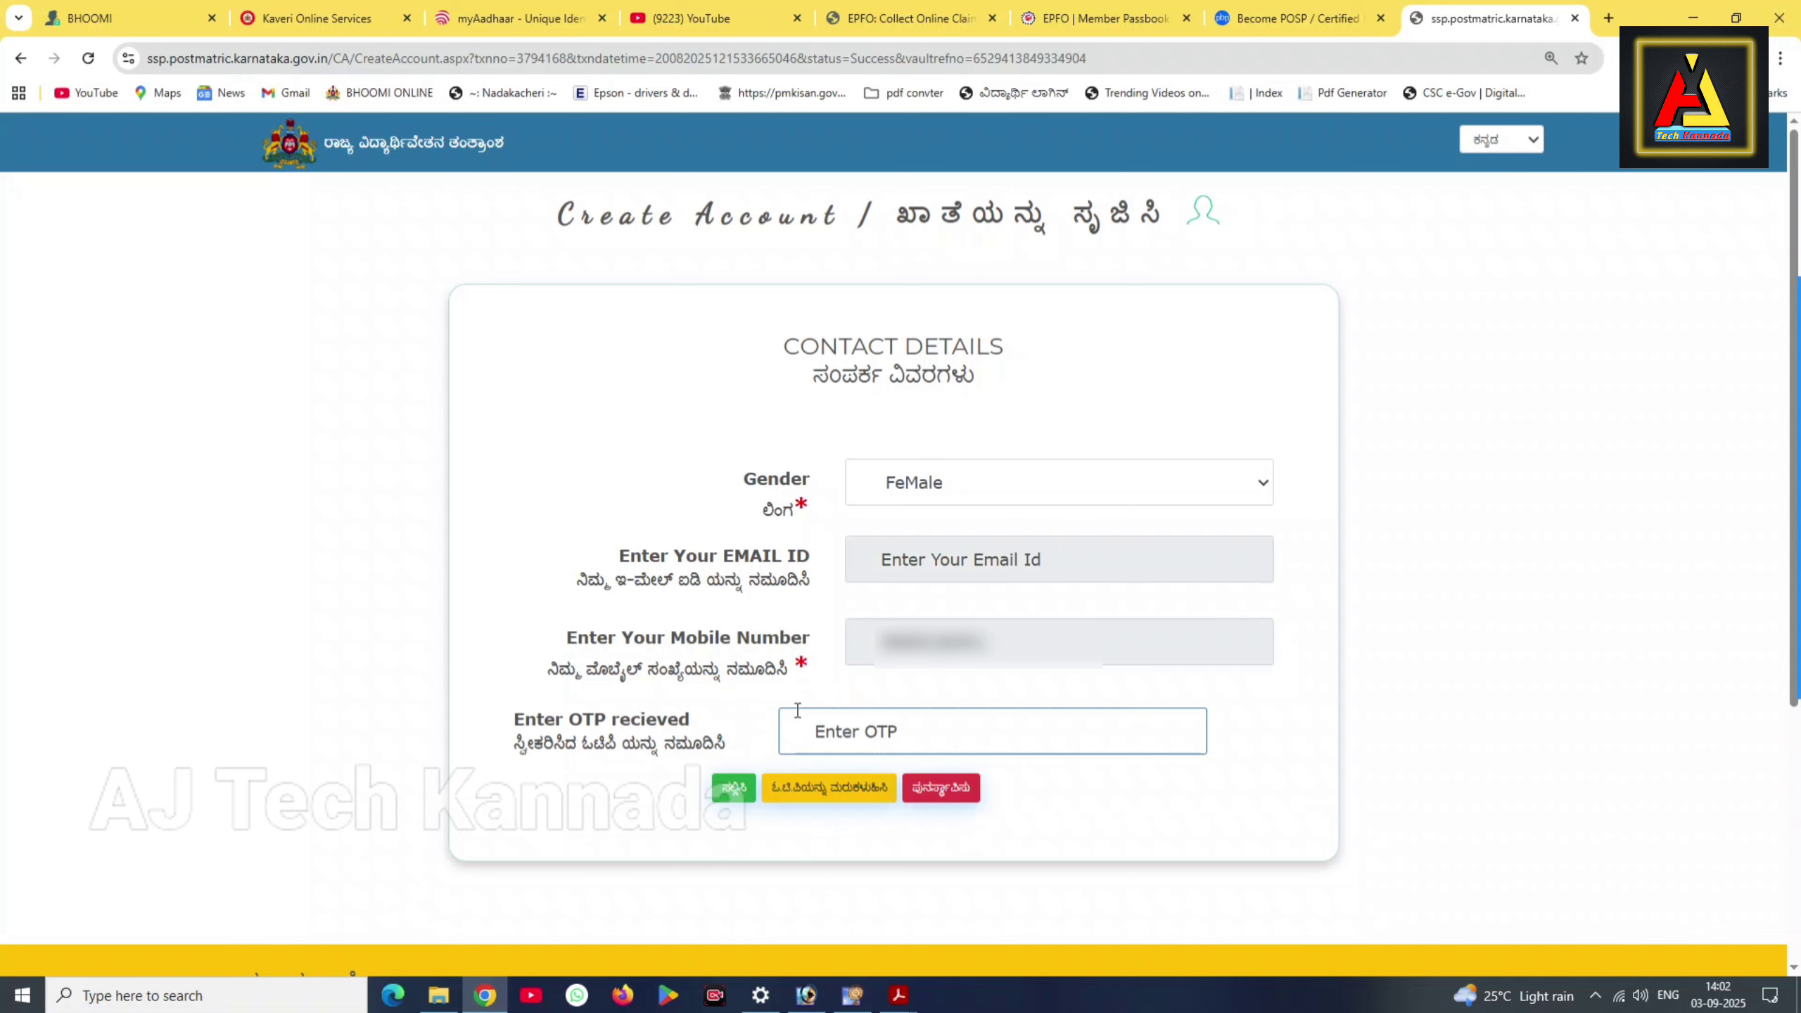
Step: Enter the received OTP in the contact details and submit it
left_click(830, 744)
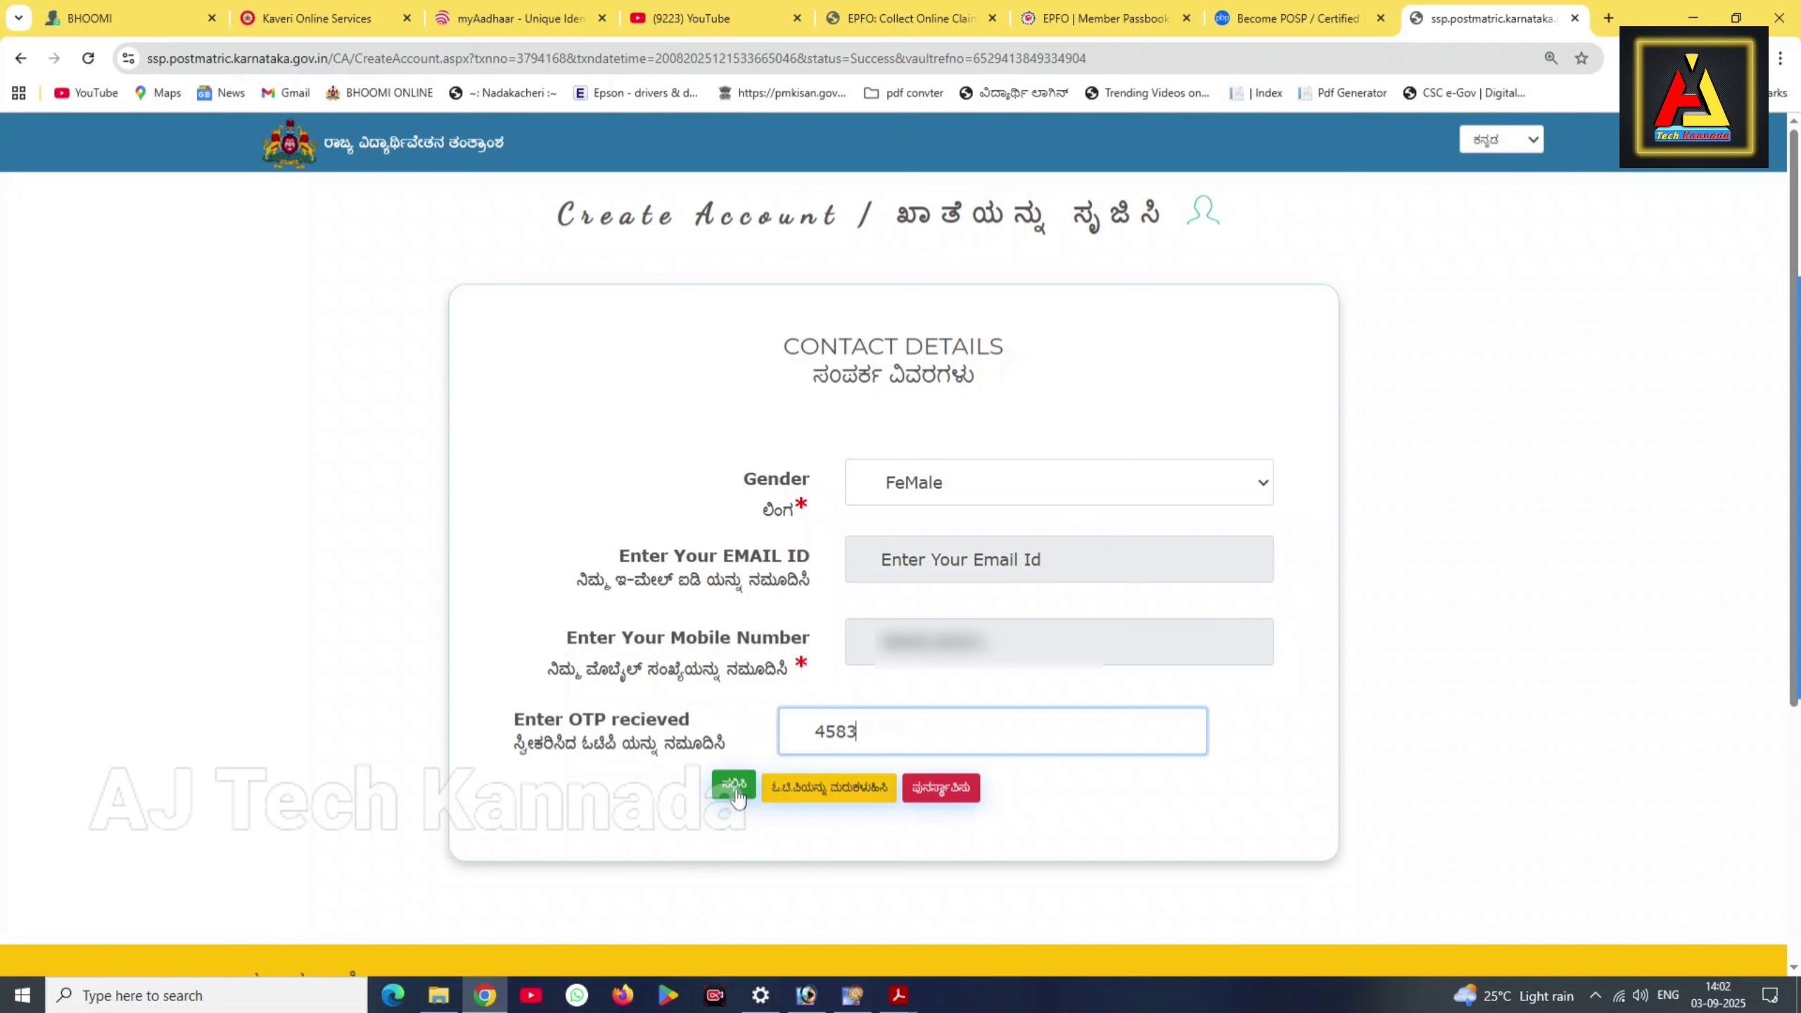
left_click(735, 787)
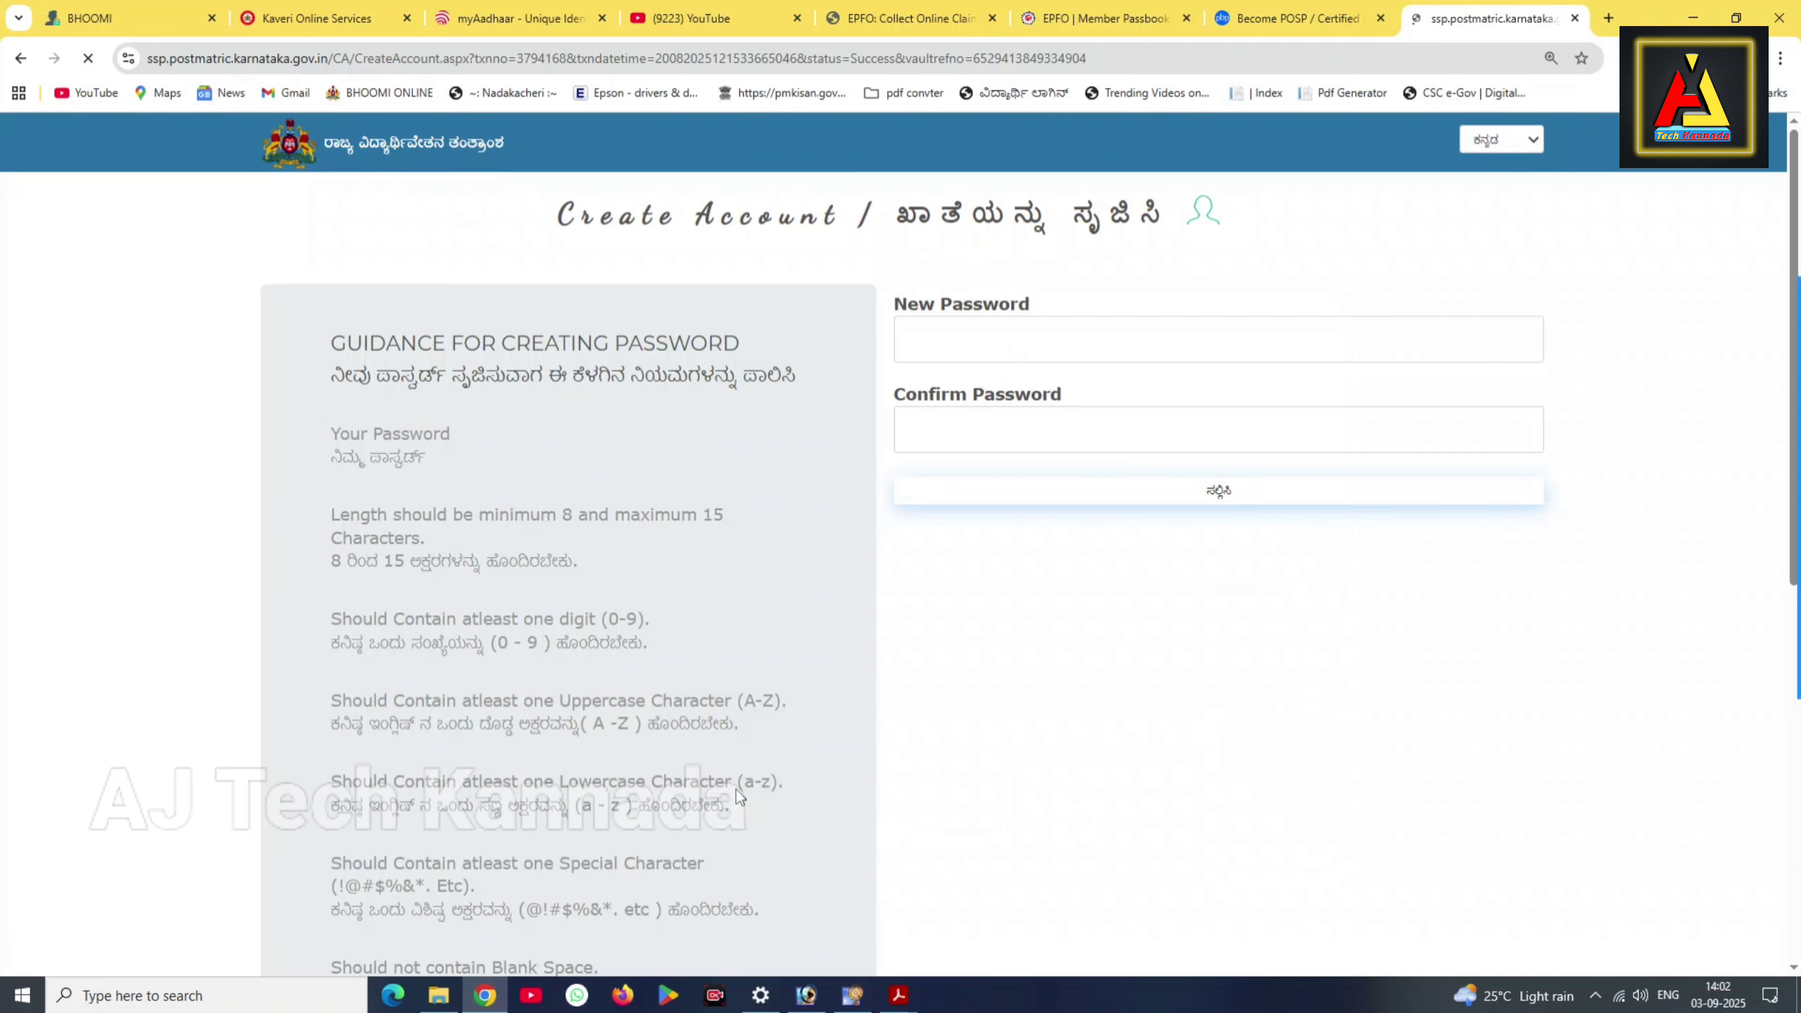
Step: Enter the new account password, repeat it in the Confirm Password field and submit the account creation
left_click(954, 352)
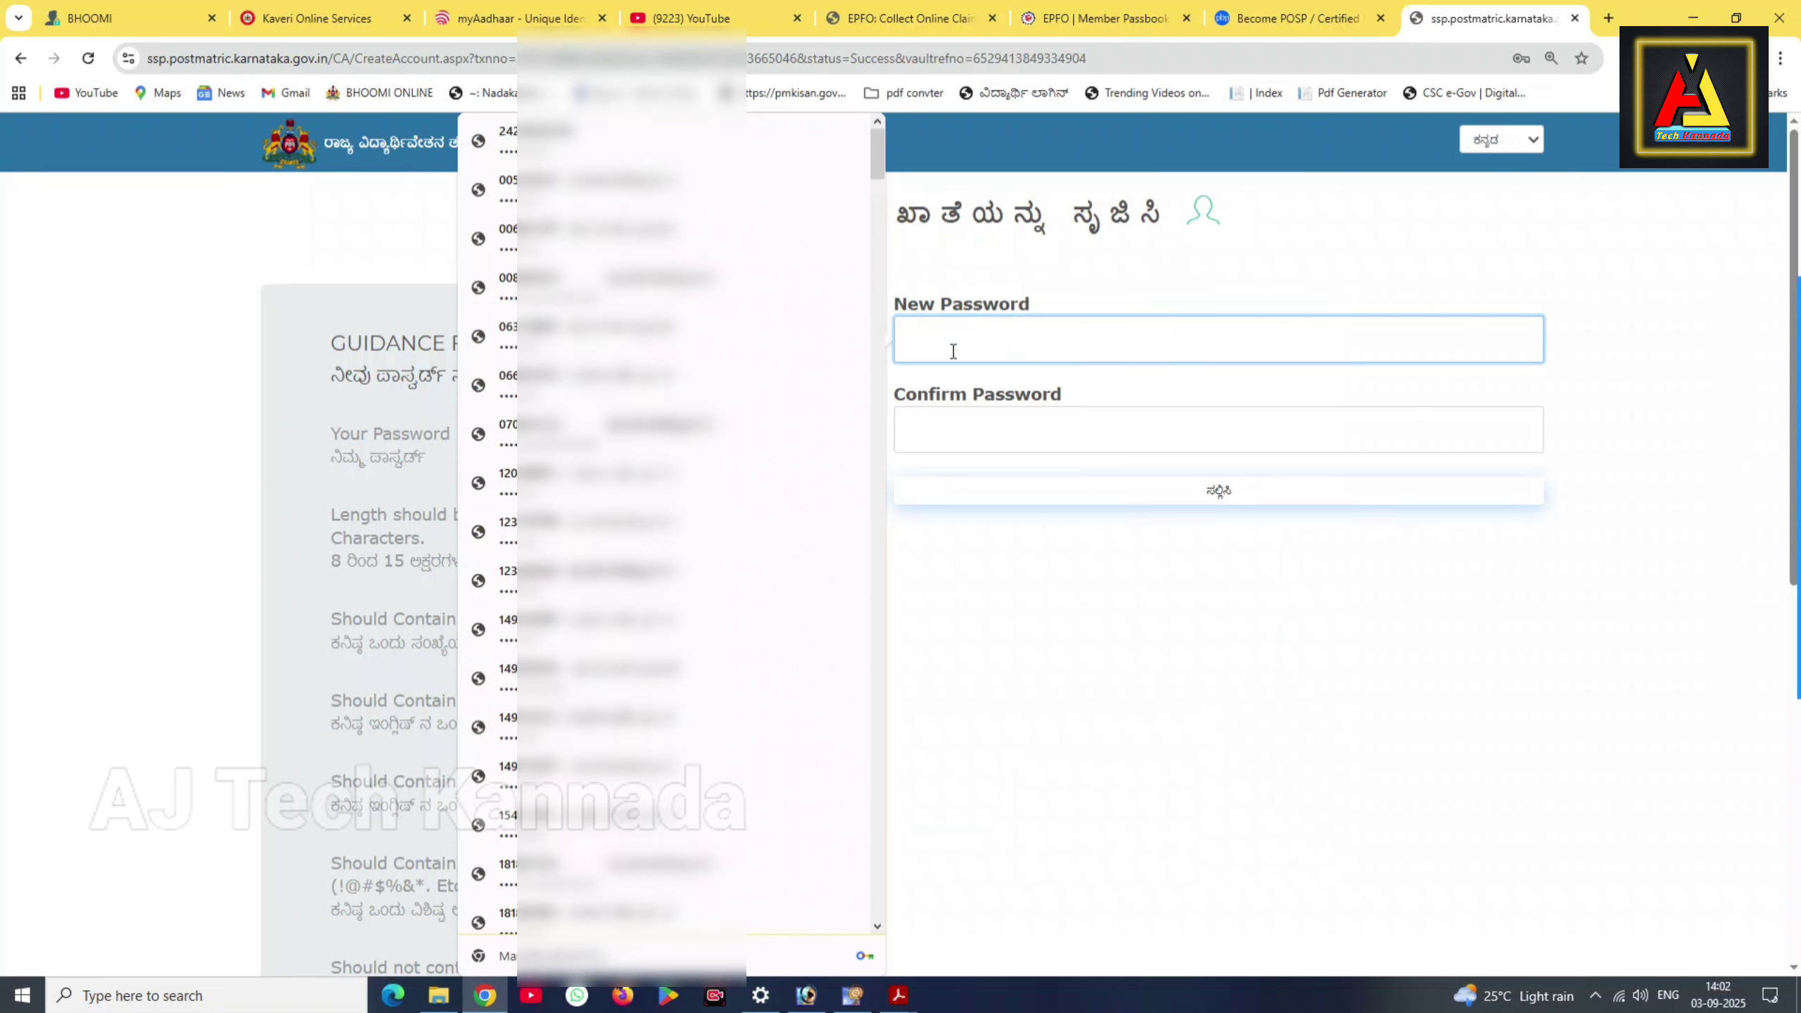
type("•••••••••")
left_click(957, 443)
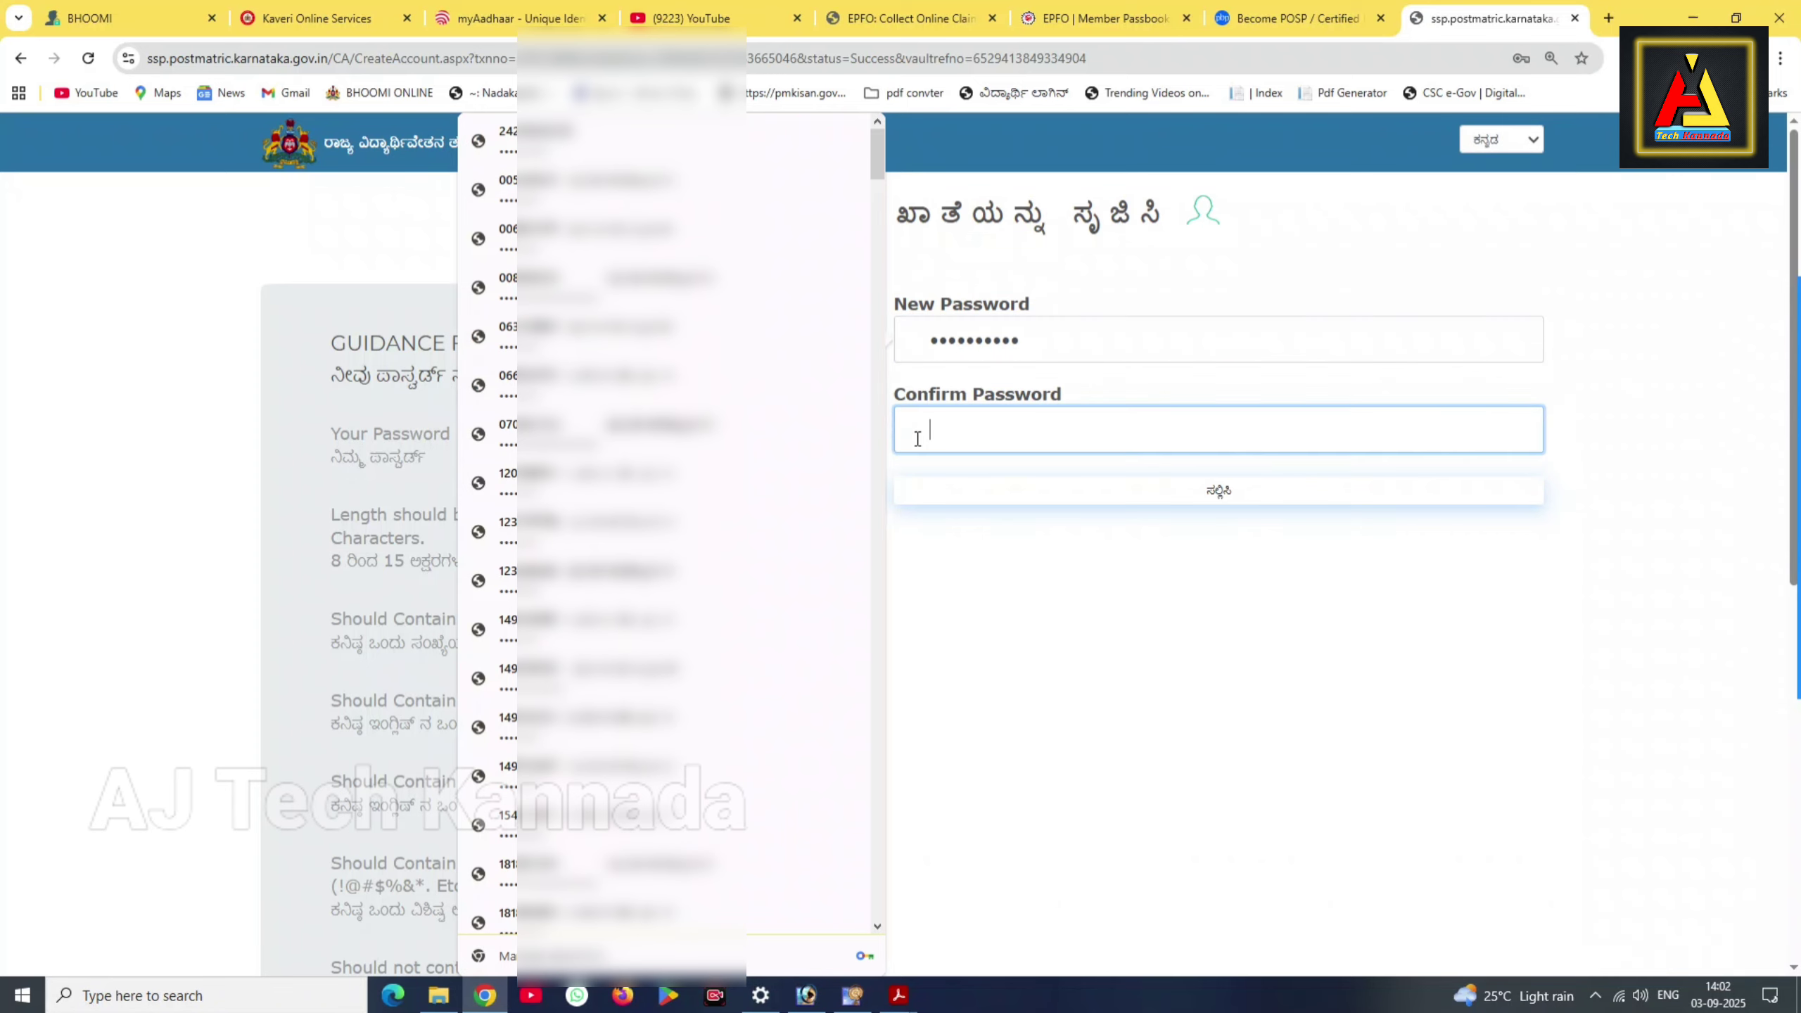
type("•••••••••")
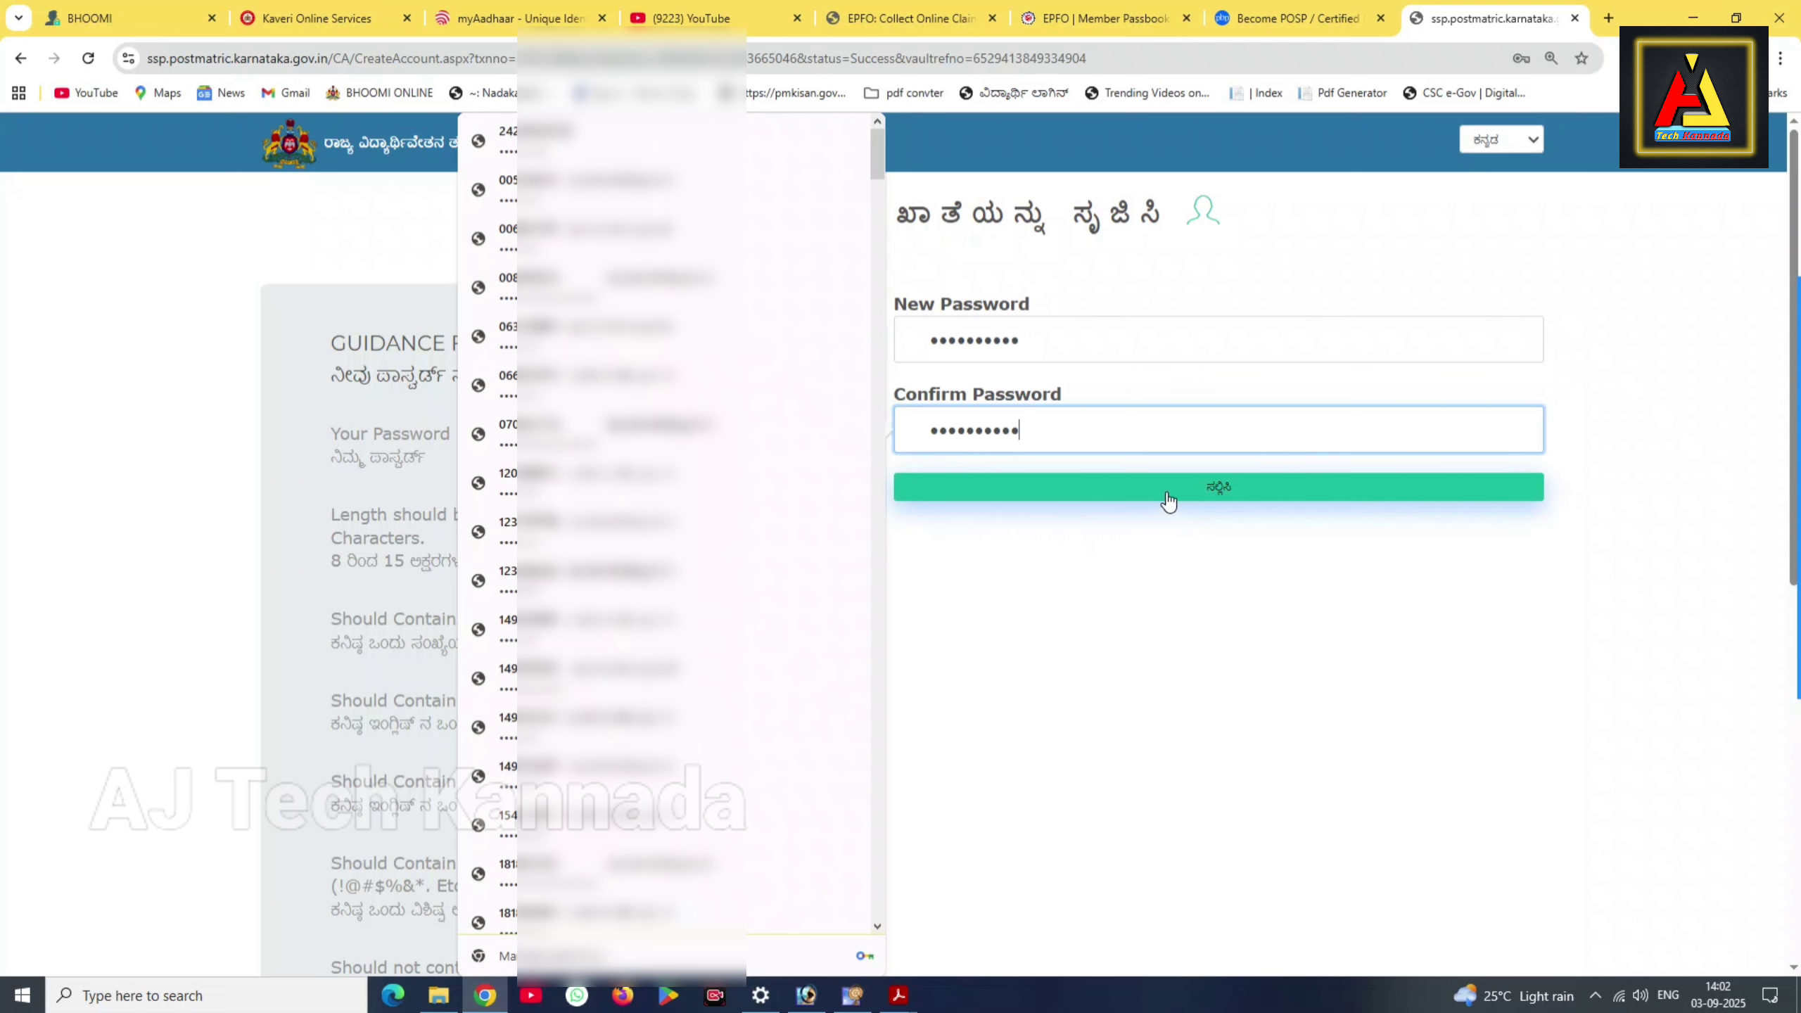
left_click(1231, 491)
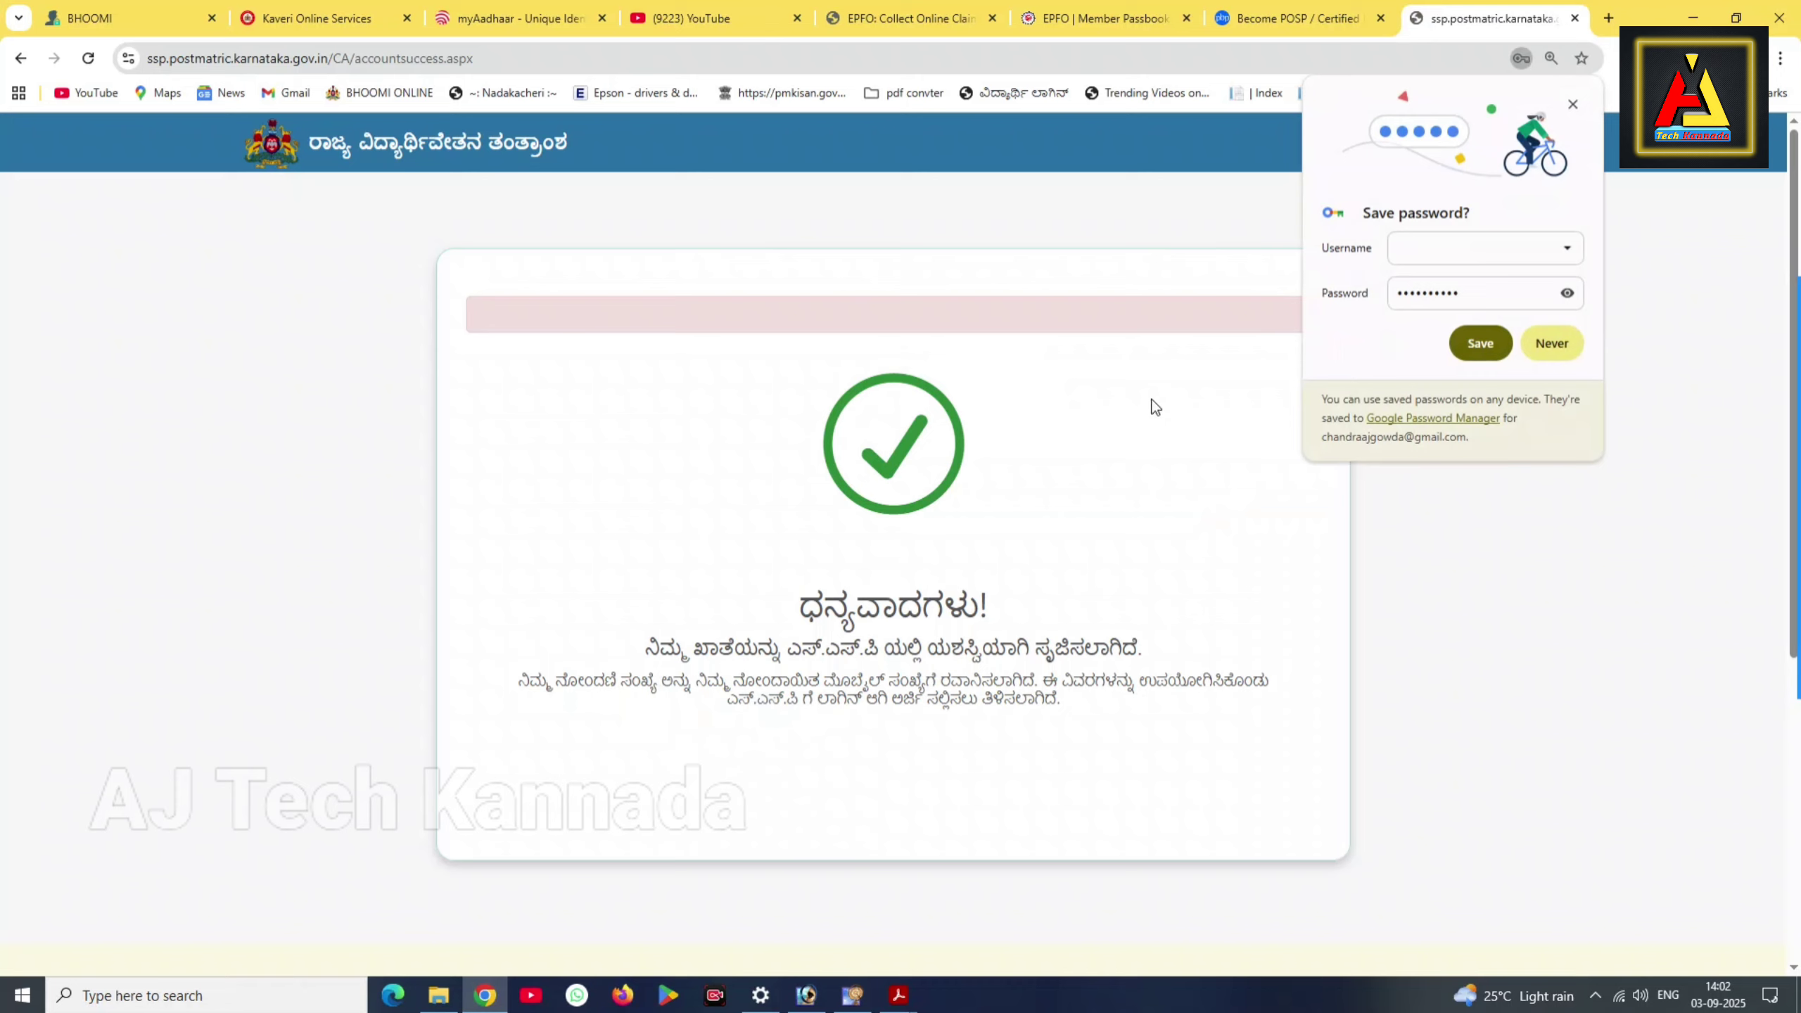
Step: Return to the portal home page and open the 2025-26 pre-matric scholarship application for classes 1 to 10
left_click(1407, 246)
left_click(431, 156)
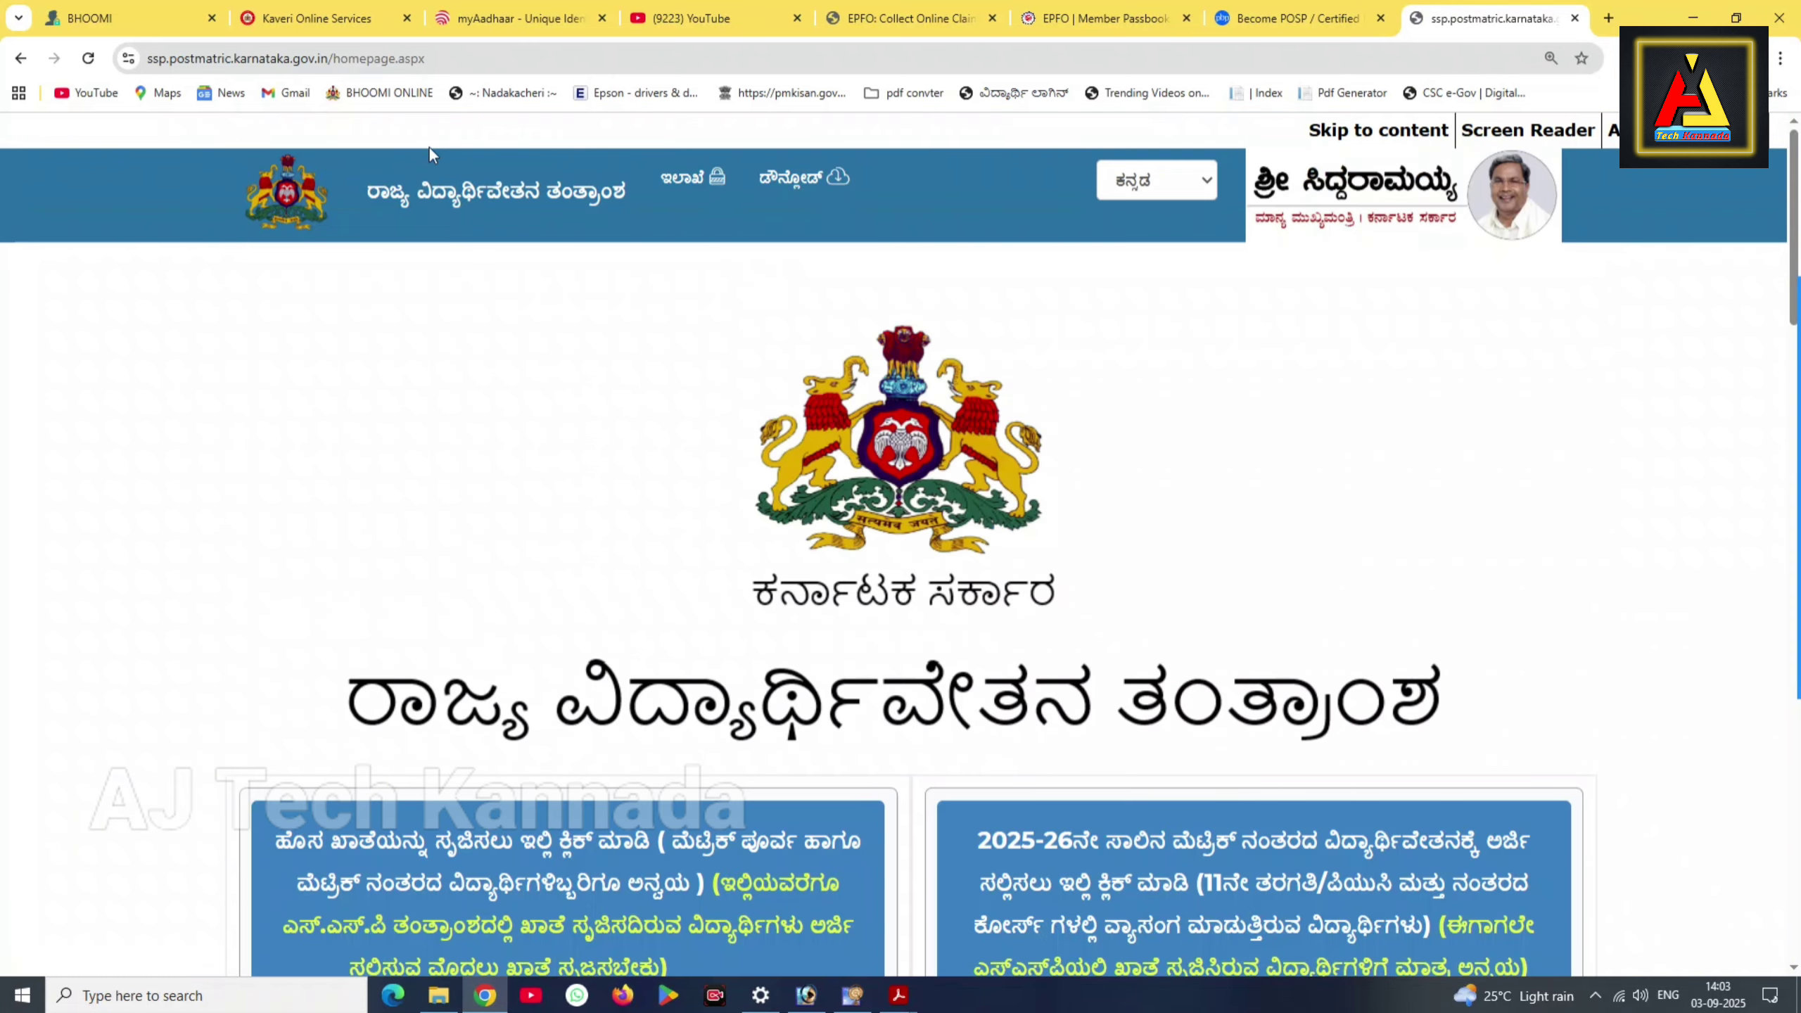
scroll(1465, 340, "down", 10)
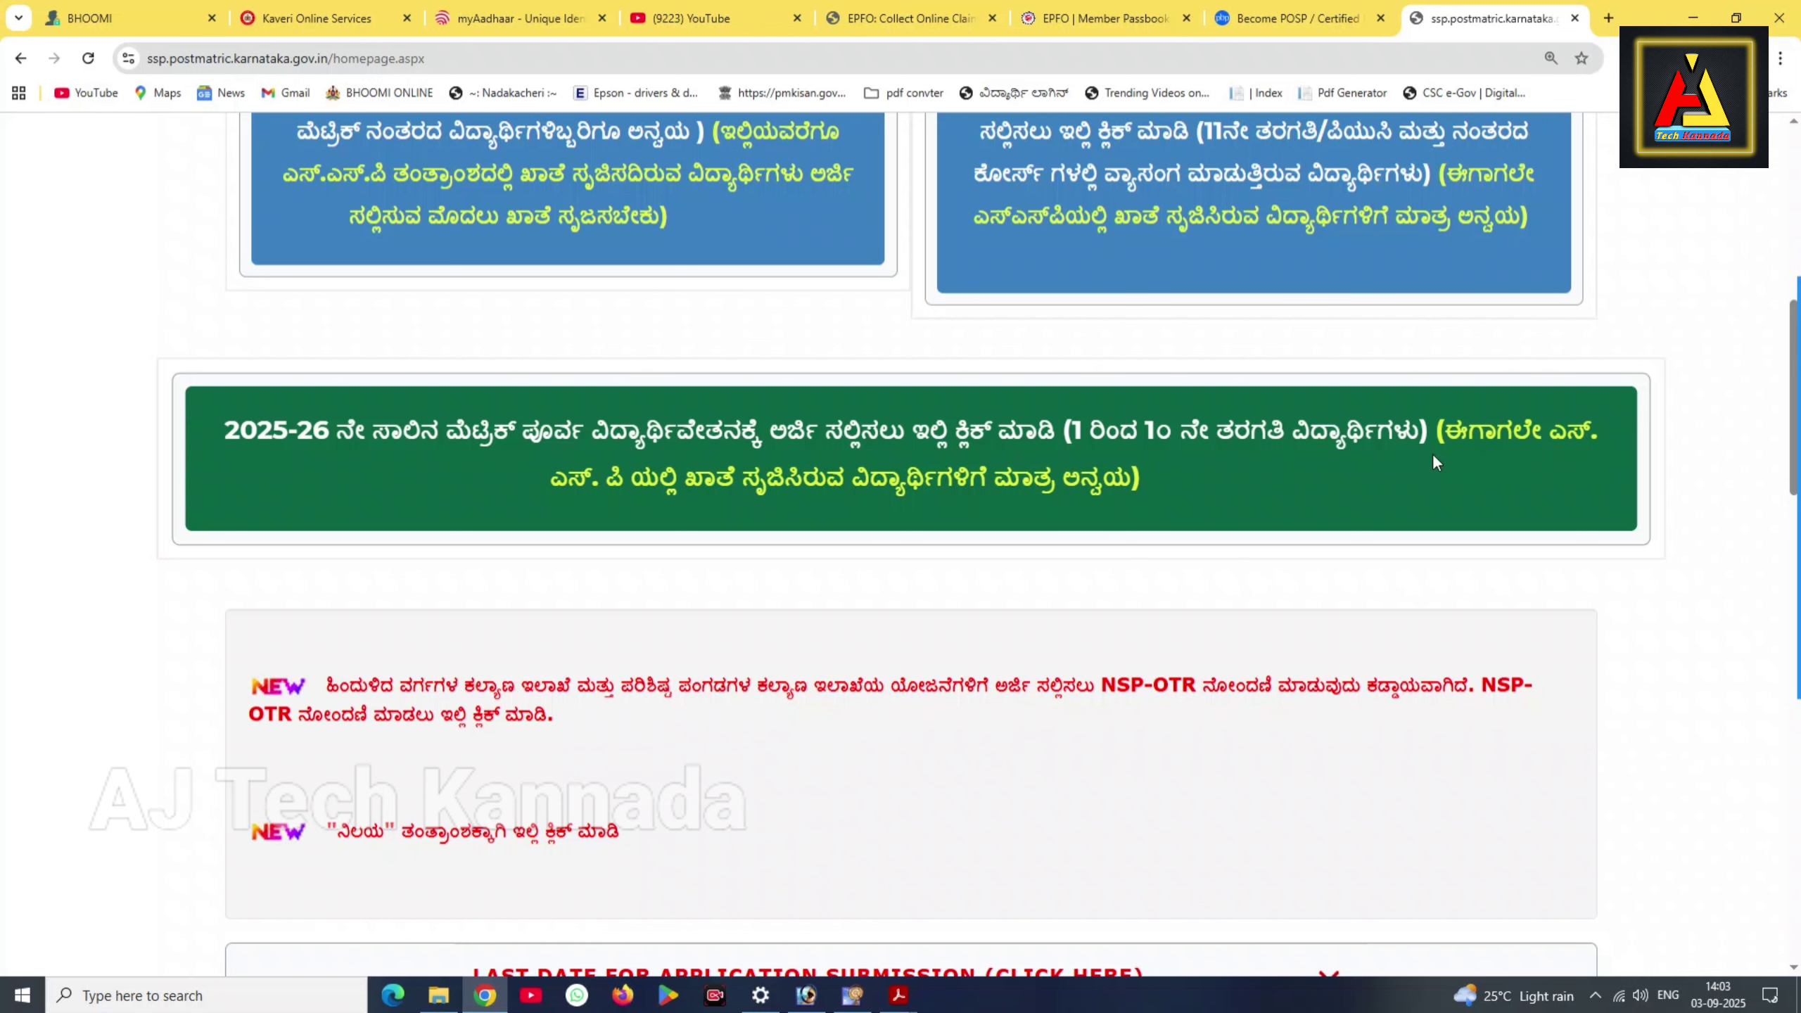
left_click(1477, 443)
Step: Enter the captcha code on the student login form and log in to the student account
type("U")
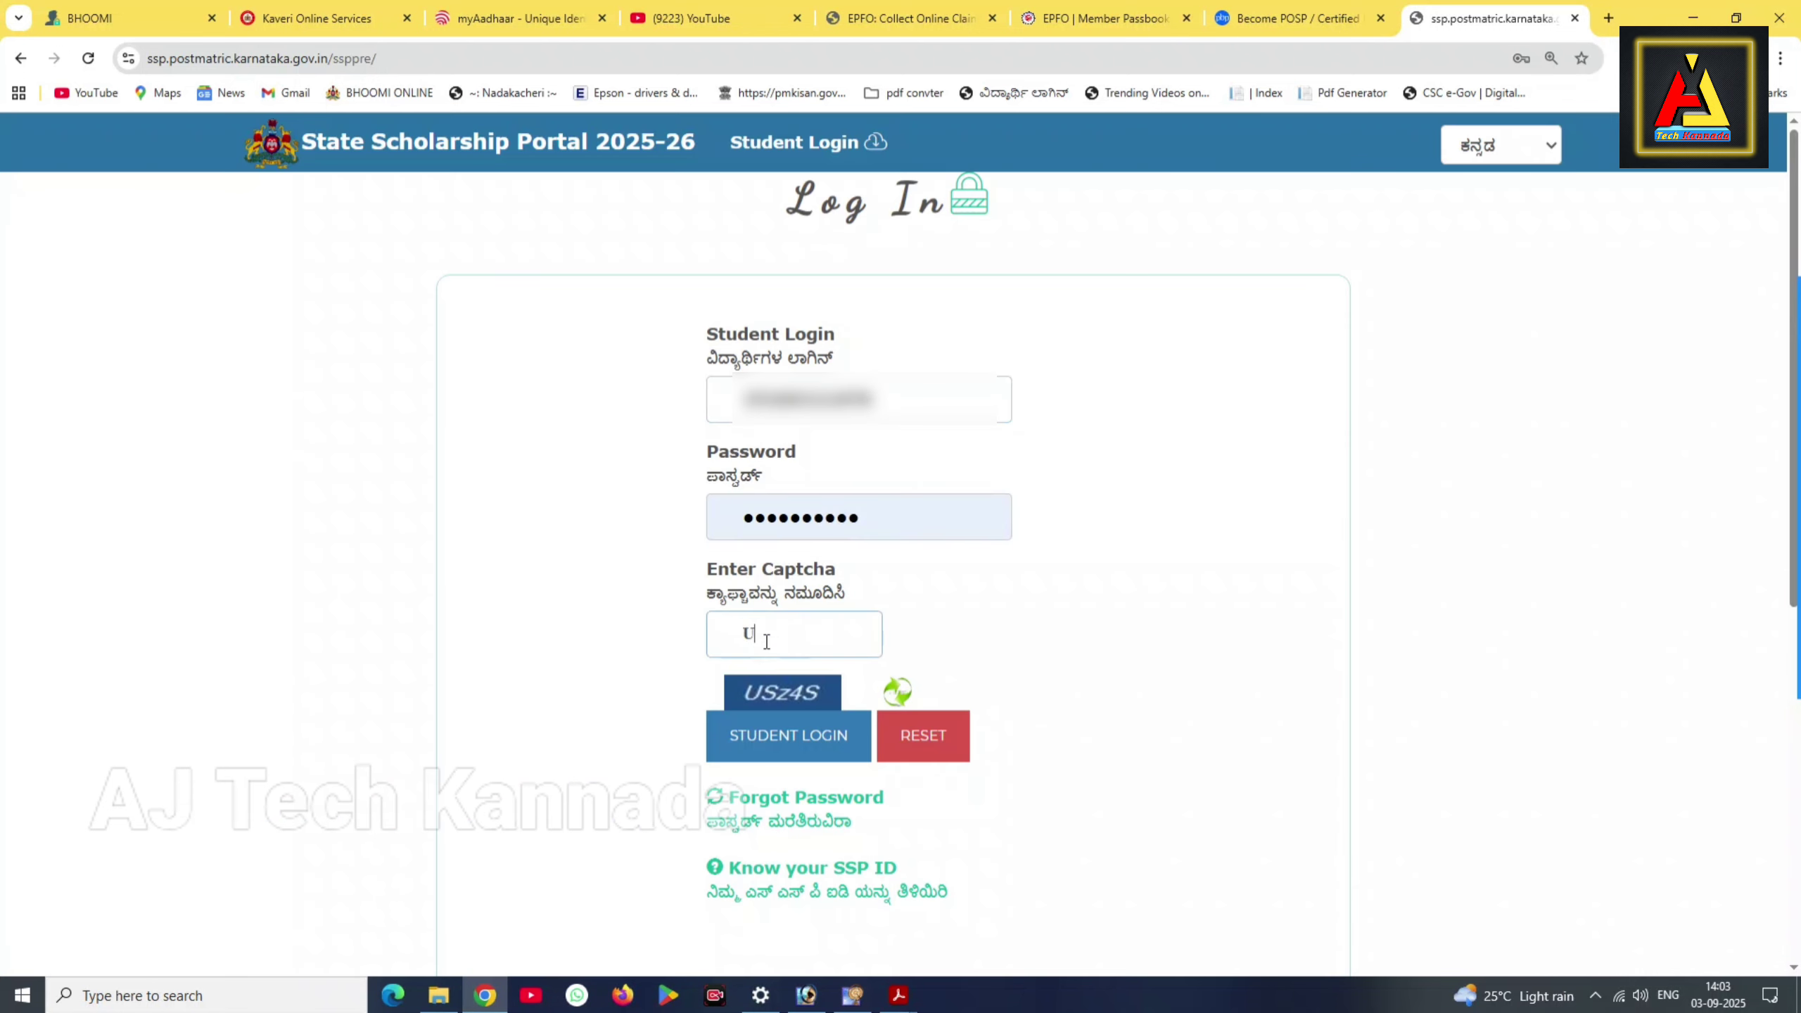
type("Sz4S")
left_click(793, 739)
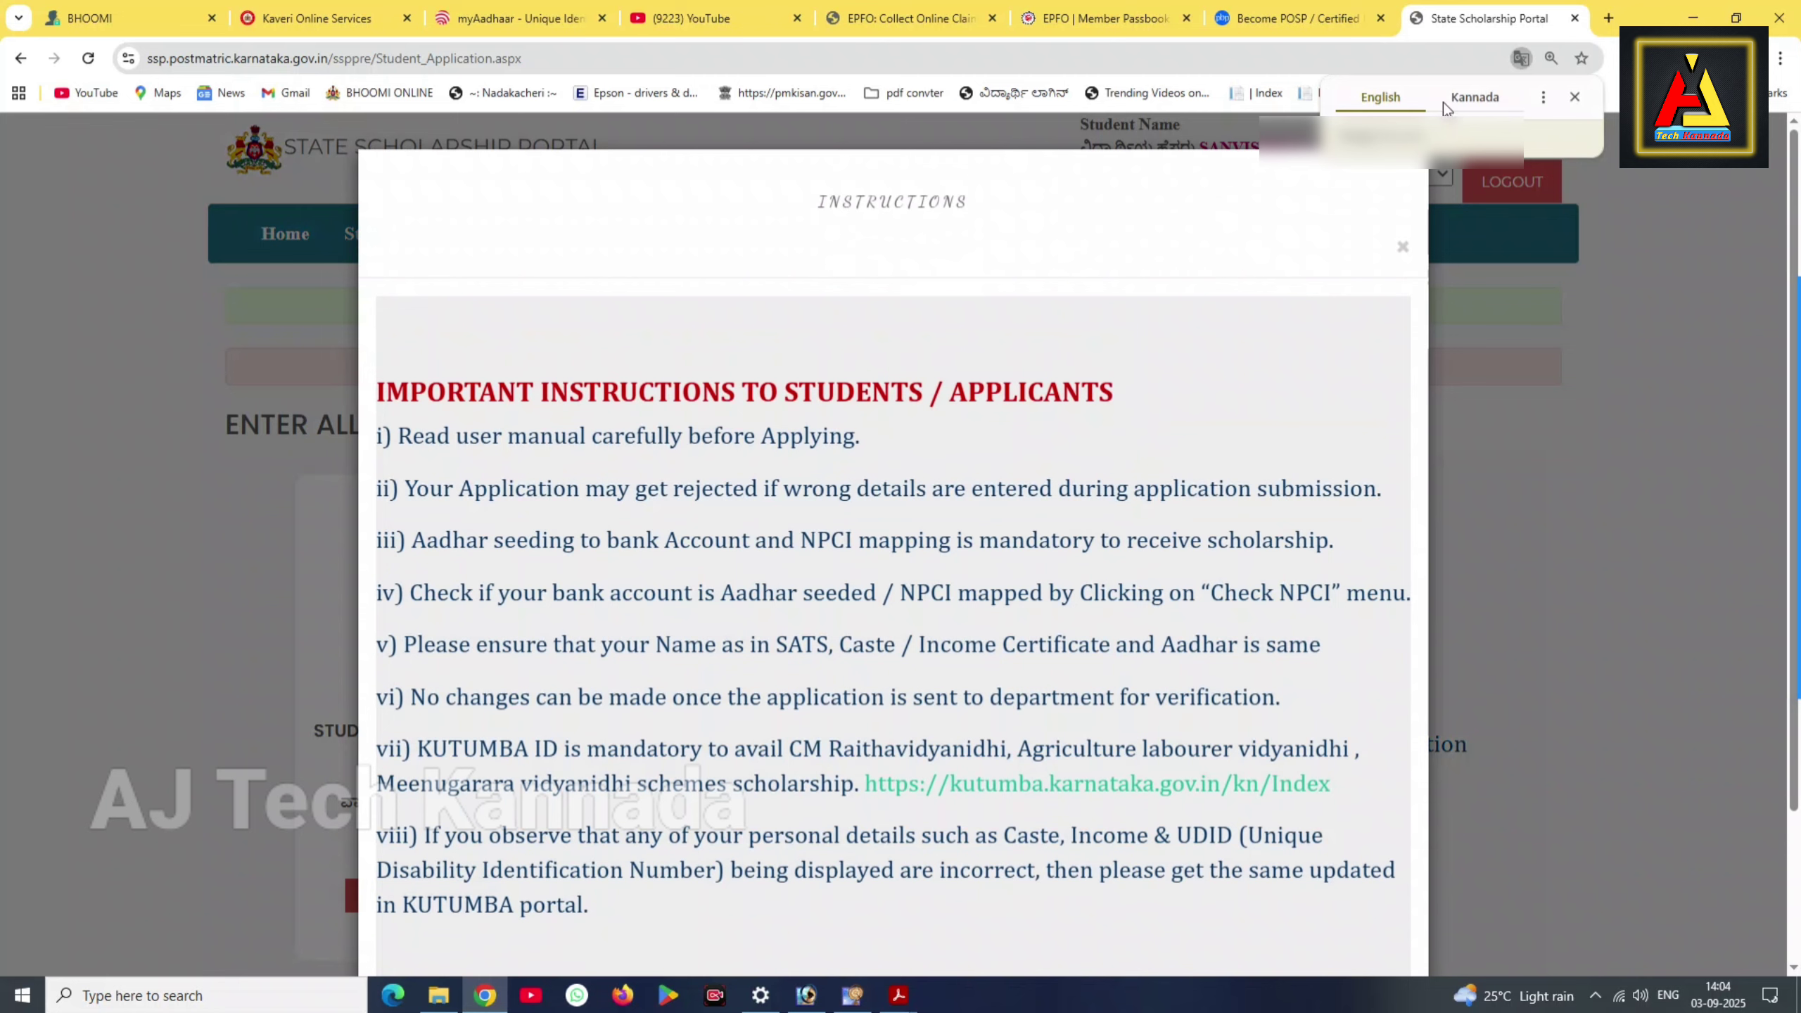
Step: Dismiss the translation offer and acknowledge the instructions to students and applicants
left_click(1575, 99)
scroll(1233, 834, "down", 3)
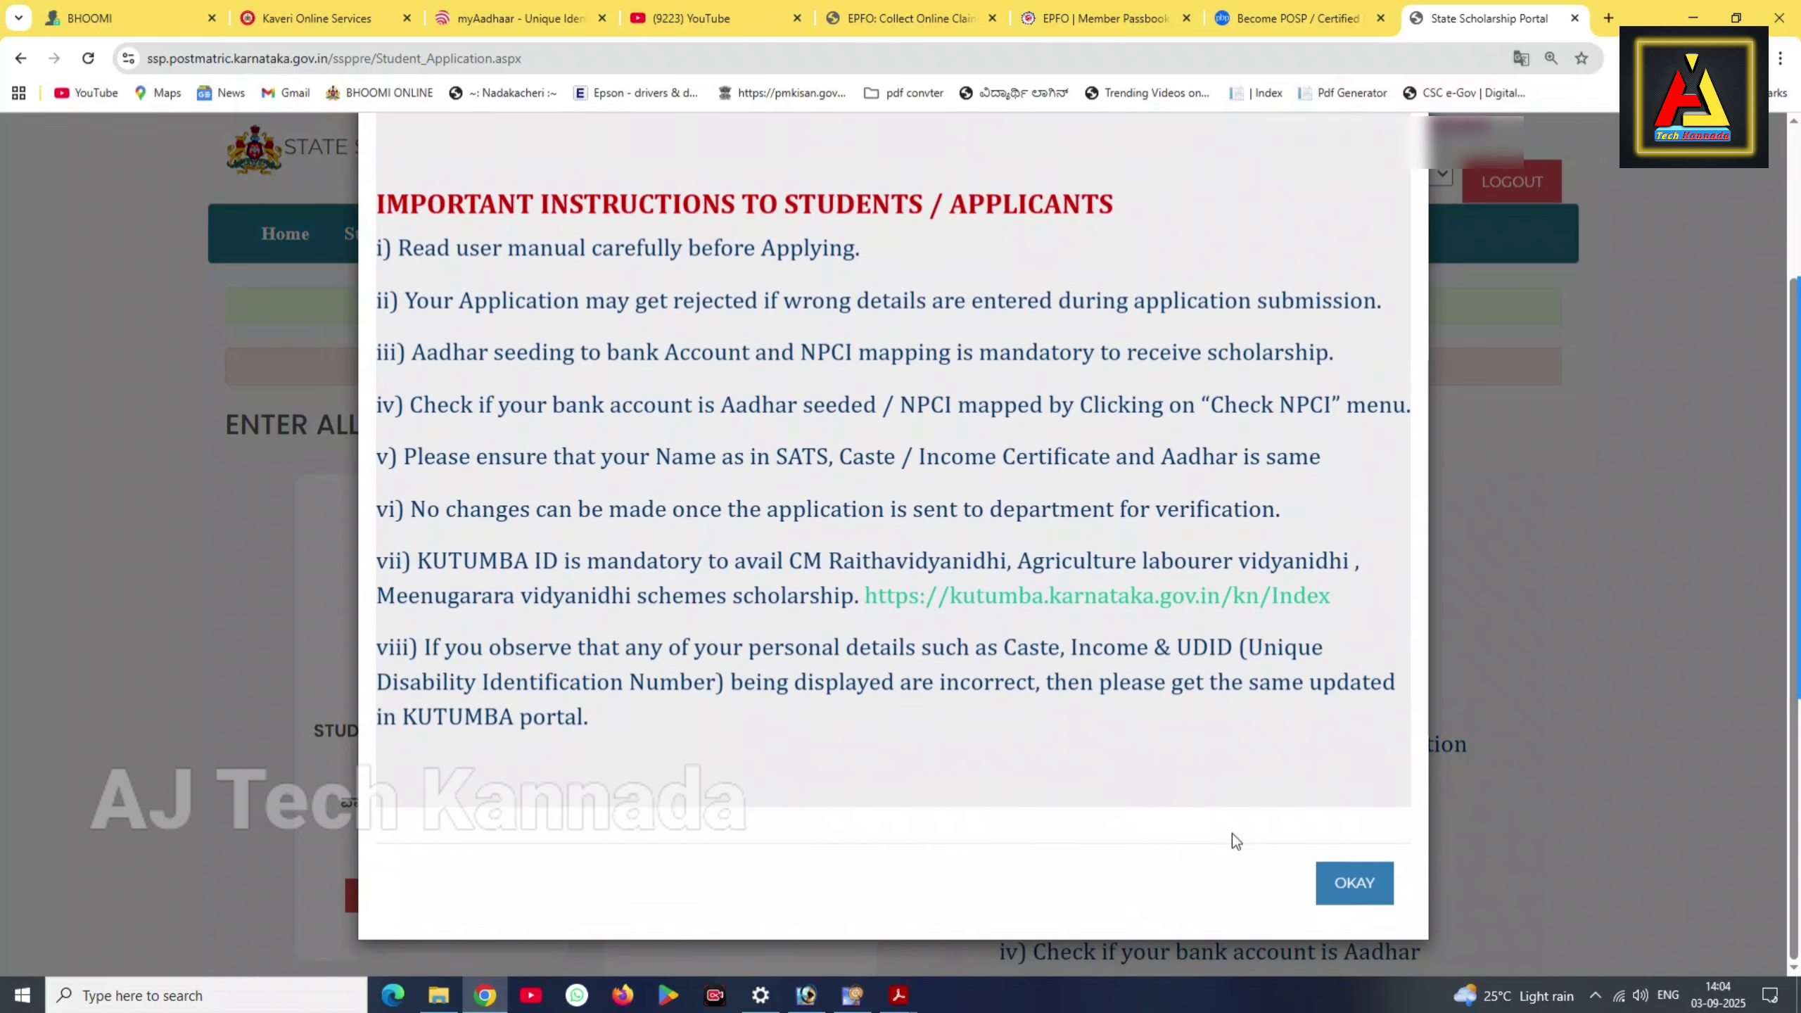
left_click(1354, 885)
scroll(917, 651, "down", 5)
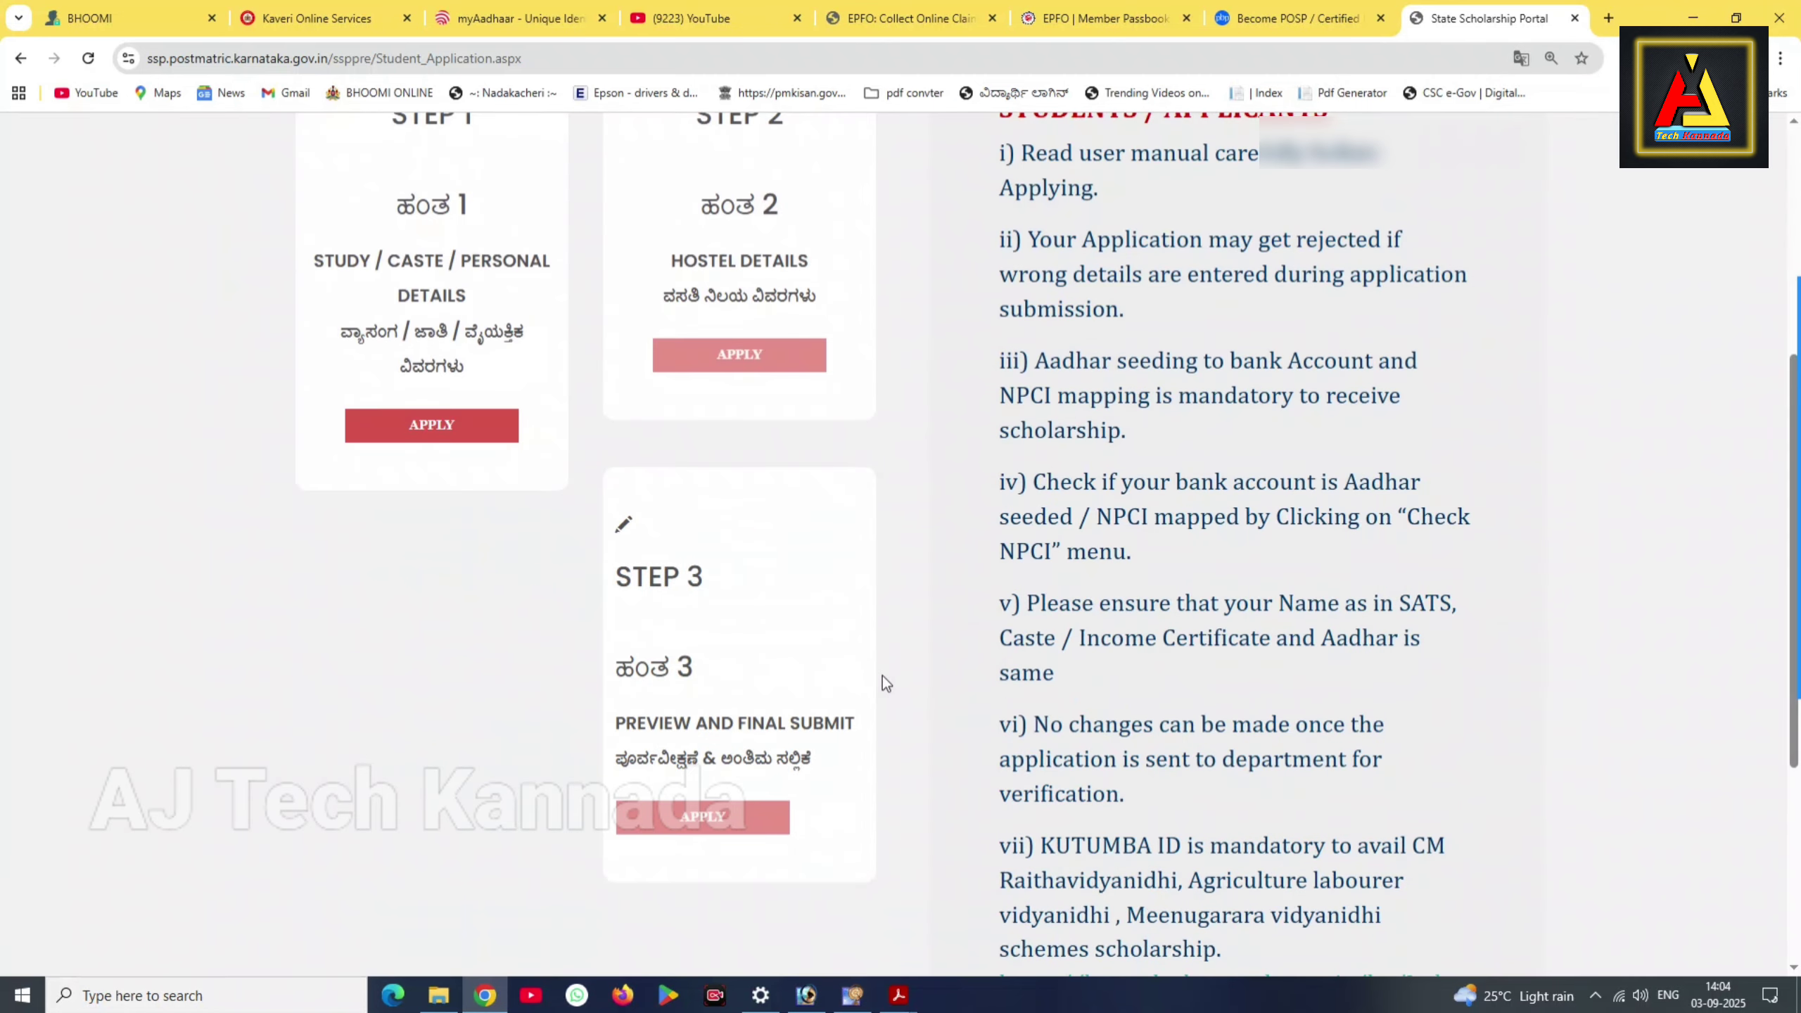
scroll(947, 831, "up", 5)
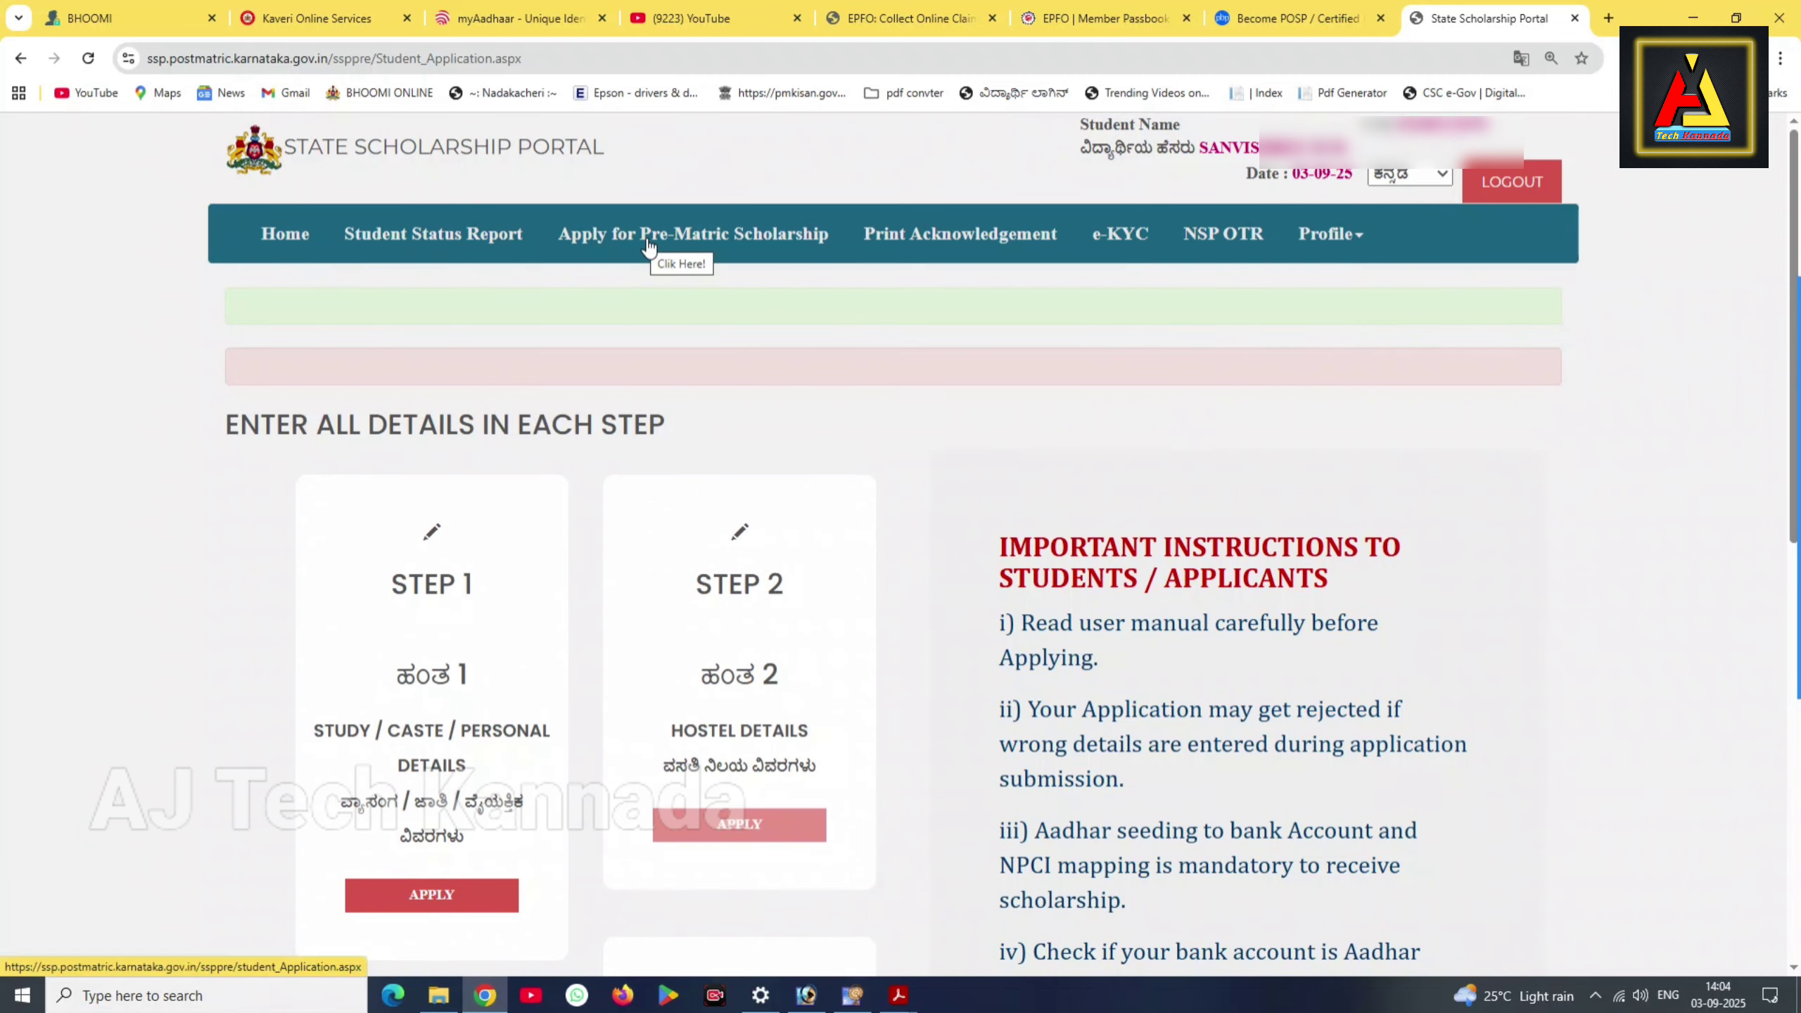
Step: Open Apply for Pre-Matric Scholarship, accept the instructions and start Step 1, Study / Caste / Personal Details
left_click(702, 236)
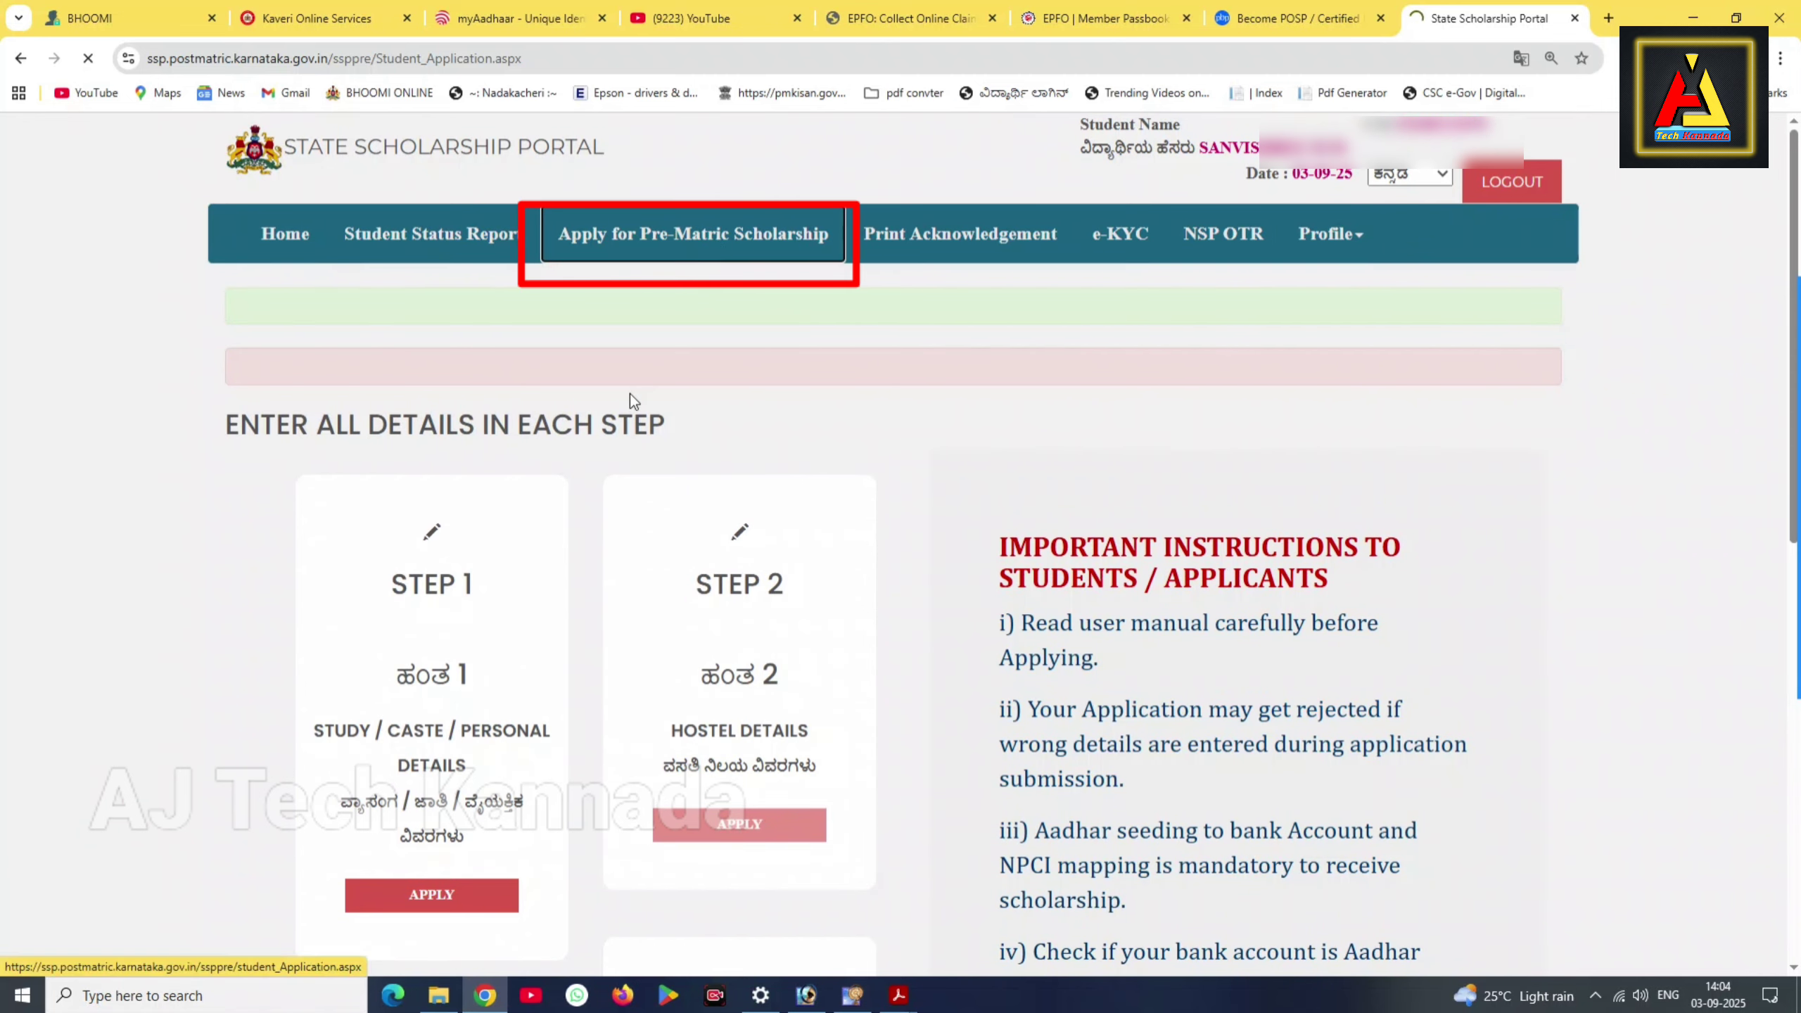
scroll(1209, 447, "down", 3)
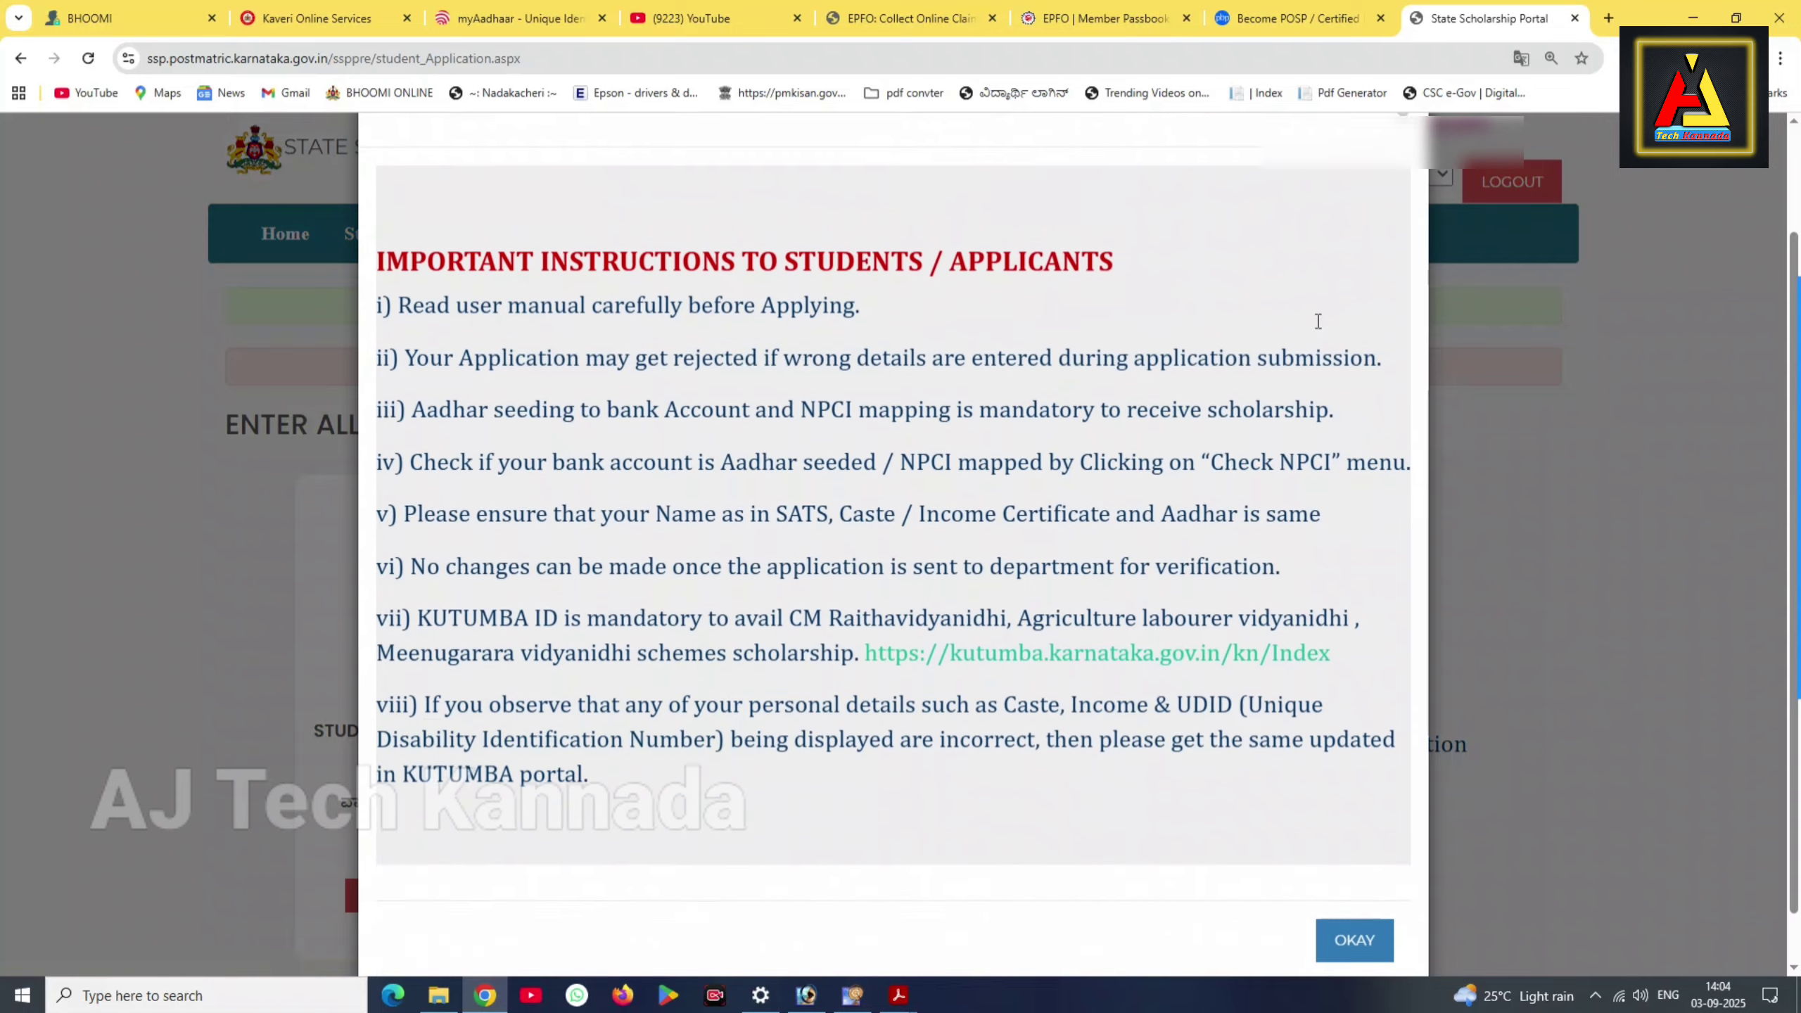
left_click(1354, 883)
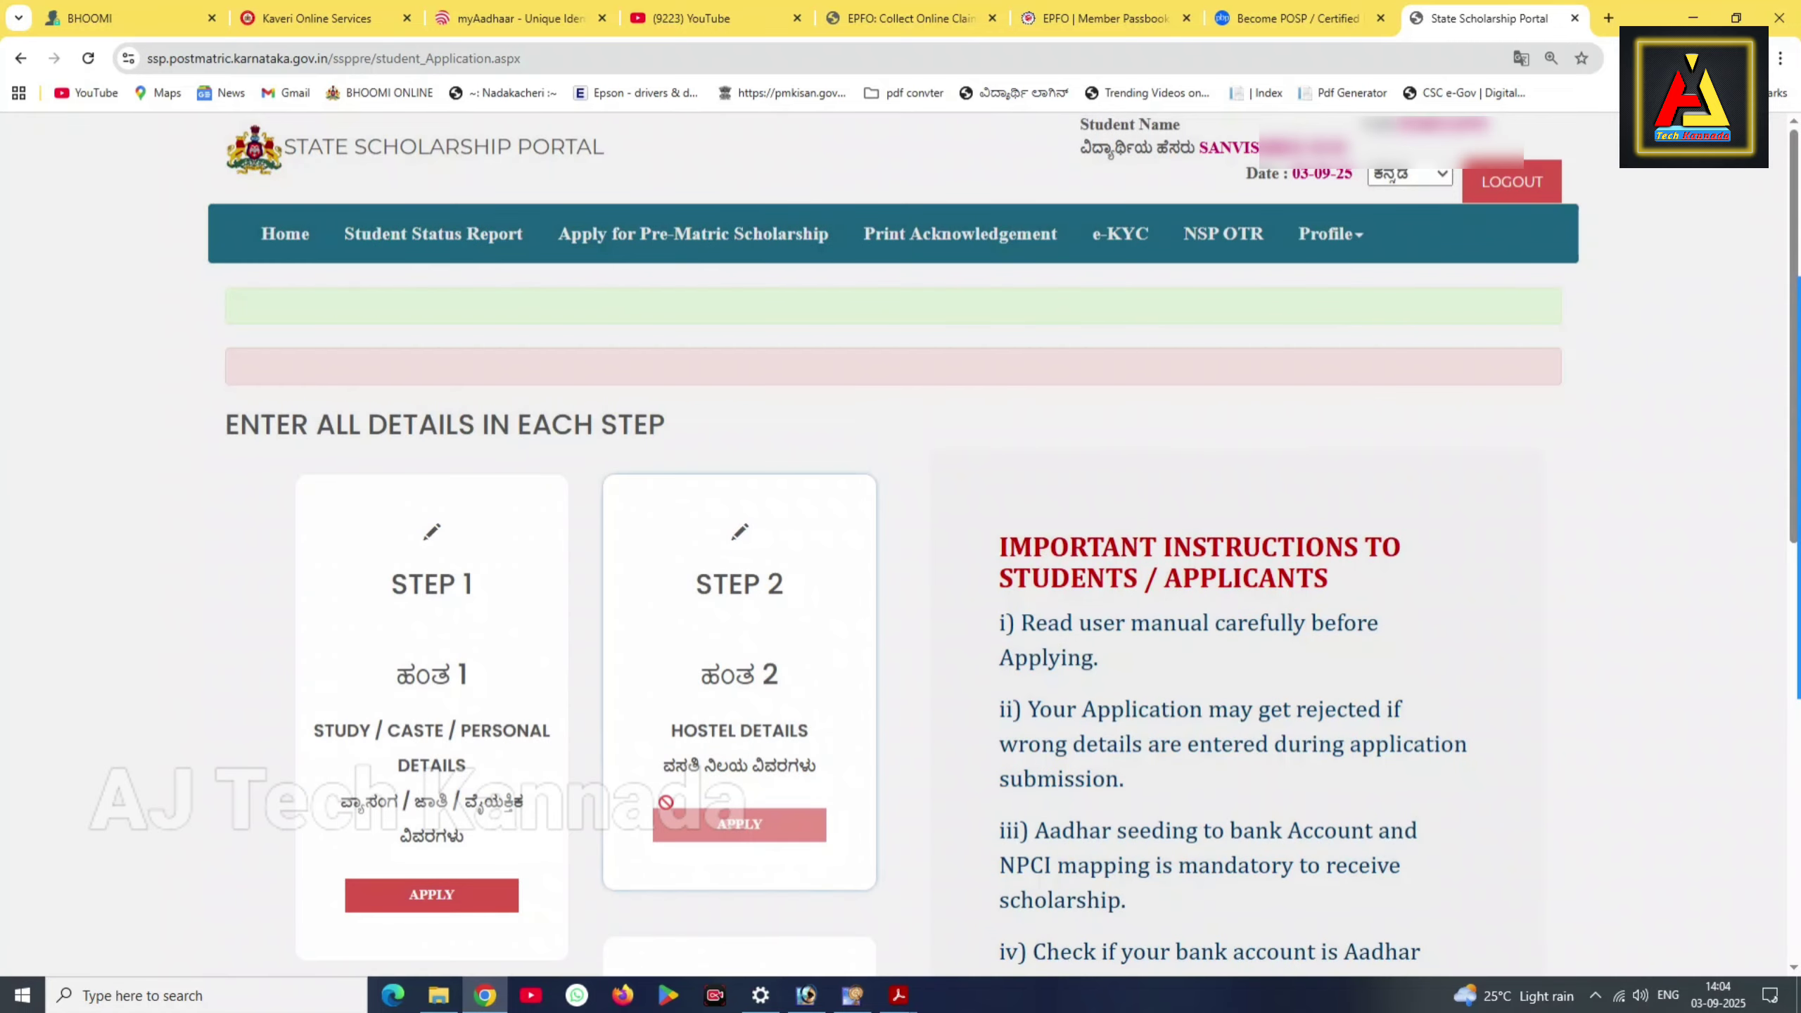
scroll(398, 752, "down", 2)
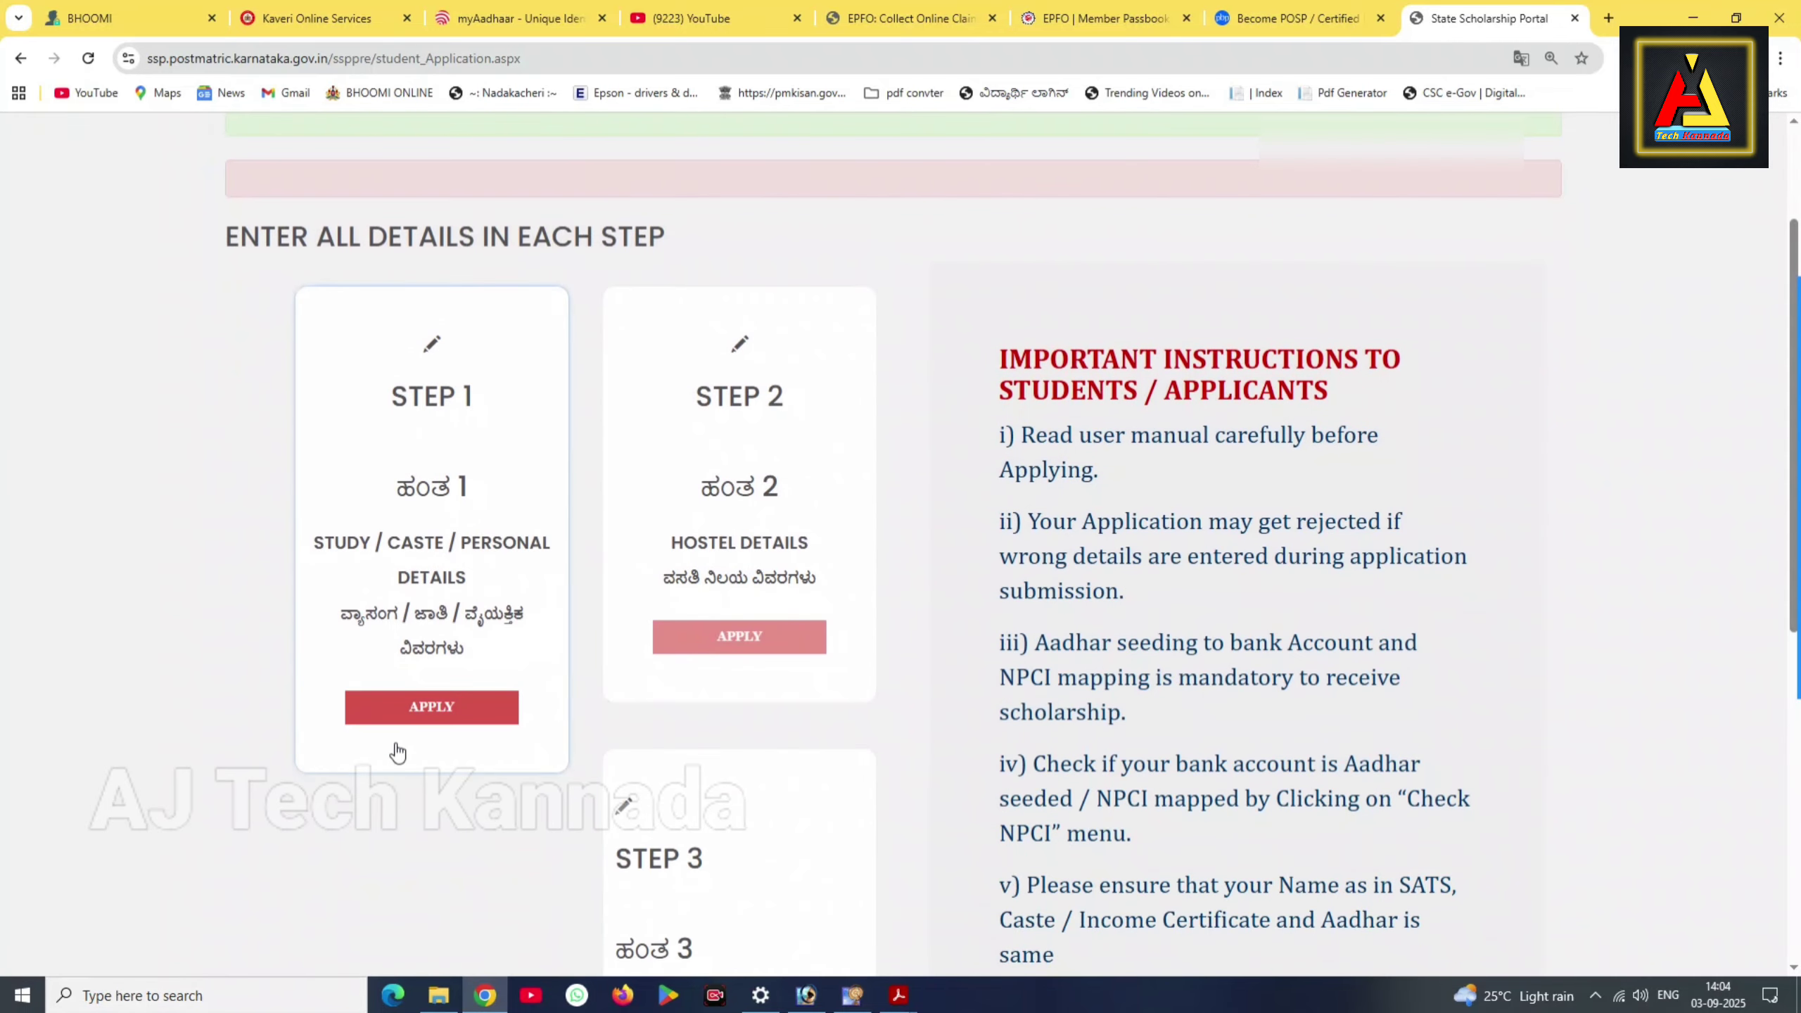
left_click(432, 708)
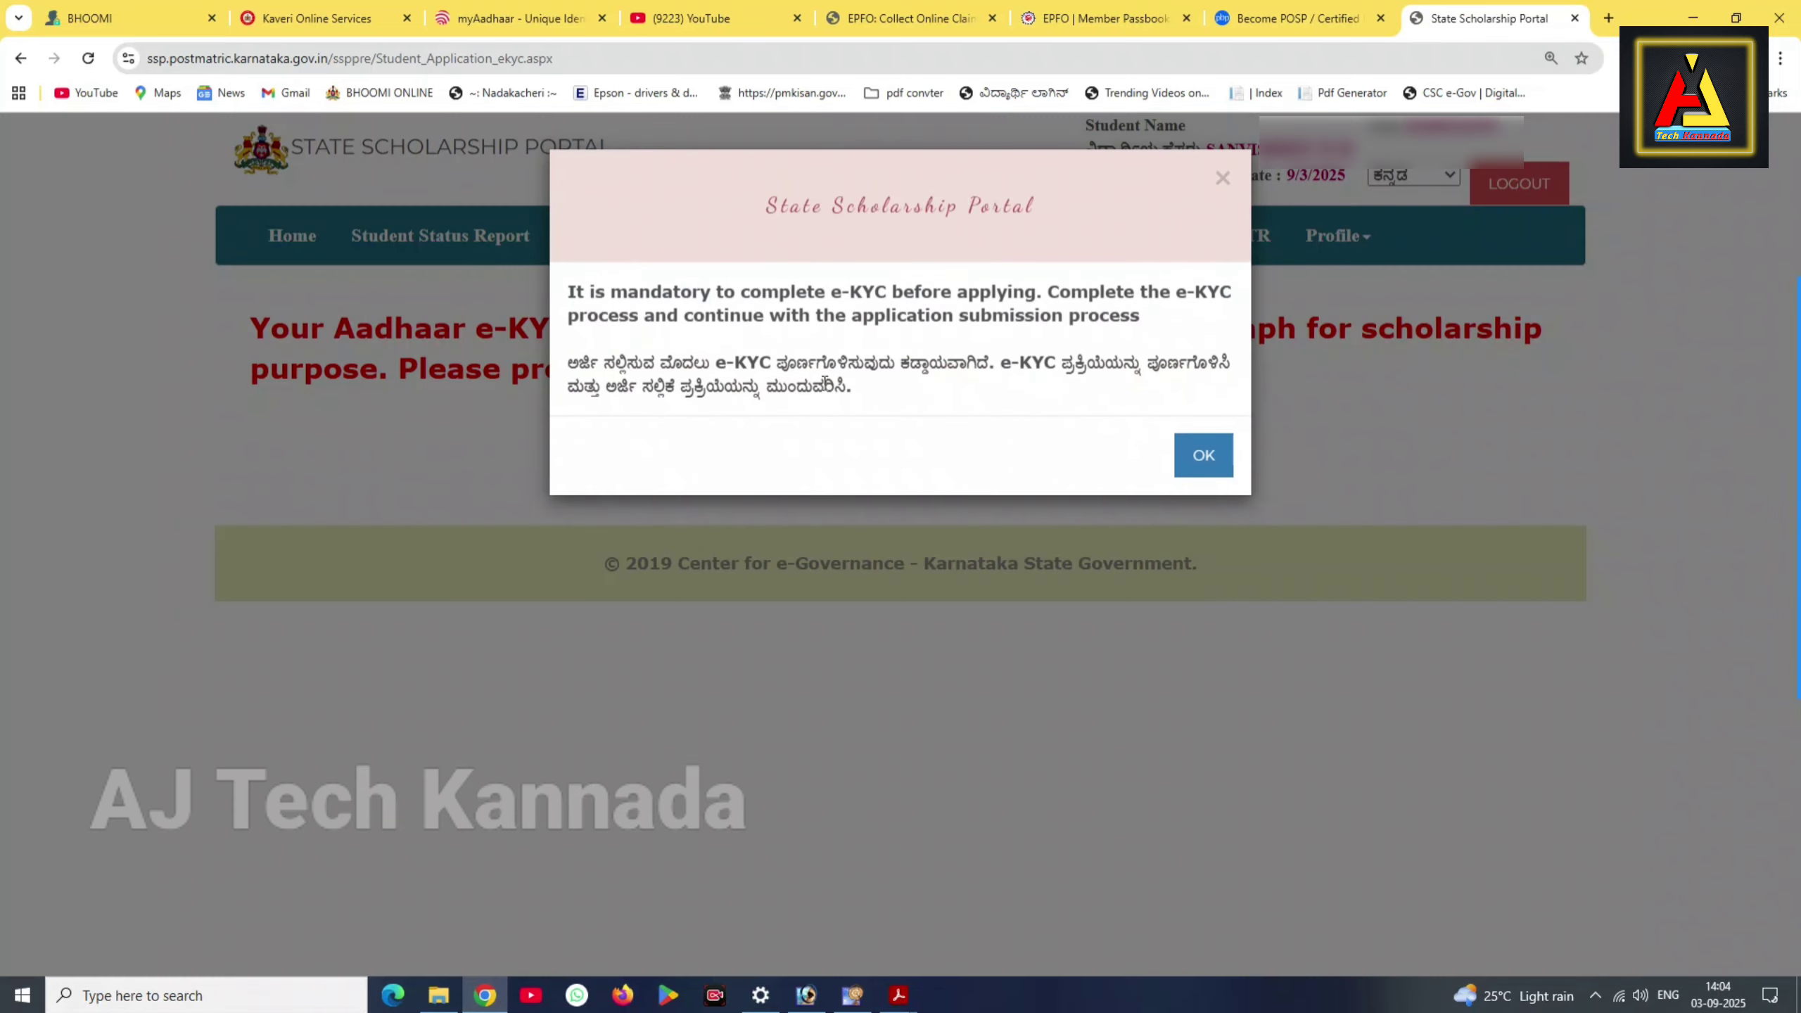
Step: Acknowledge the mandatory e-KYC notice, open the e-KYC page and launch the Aadhaar e-KYC service
left_click(1203, 454)
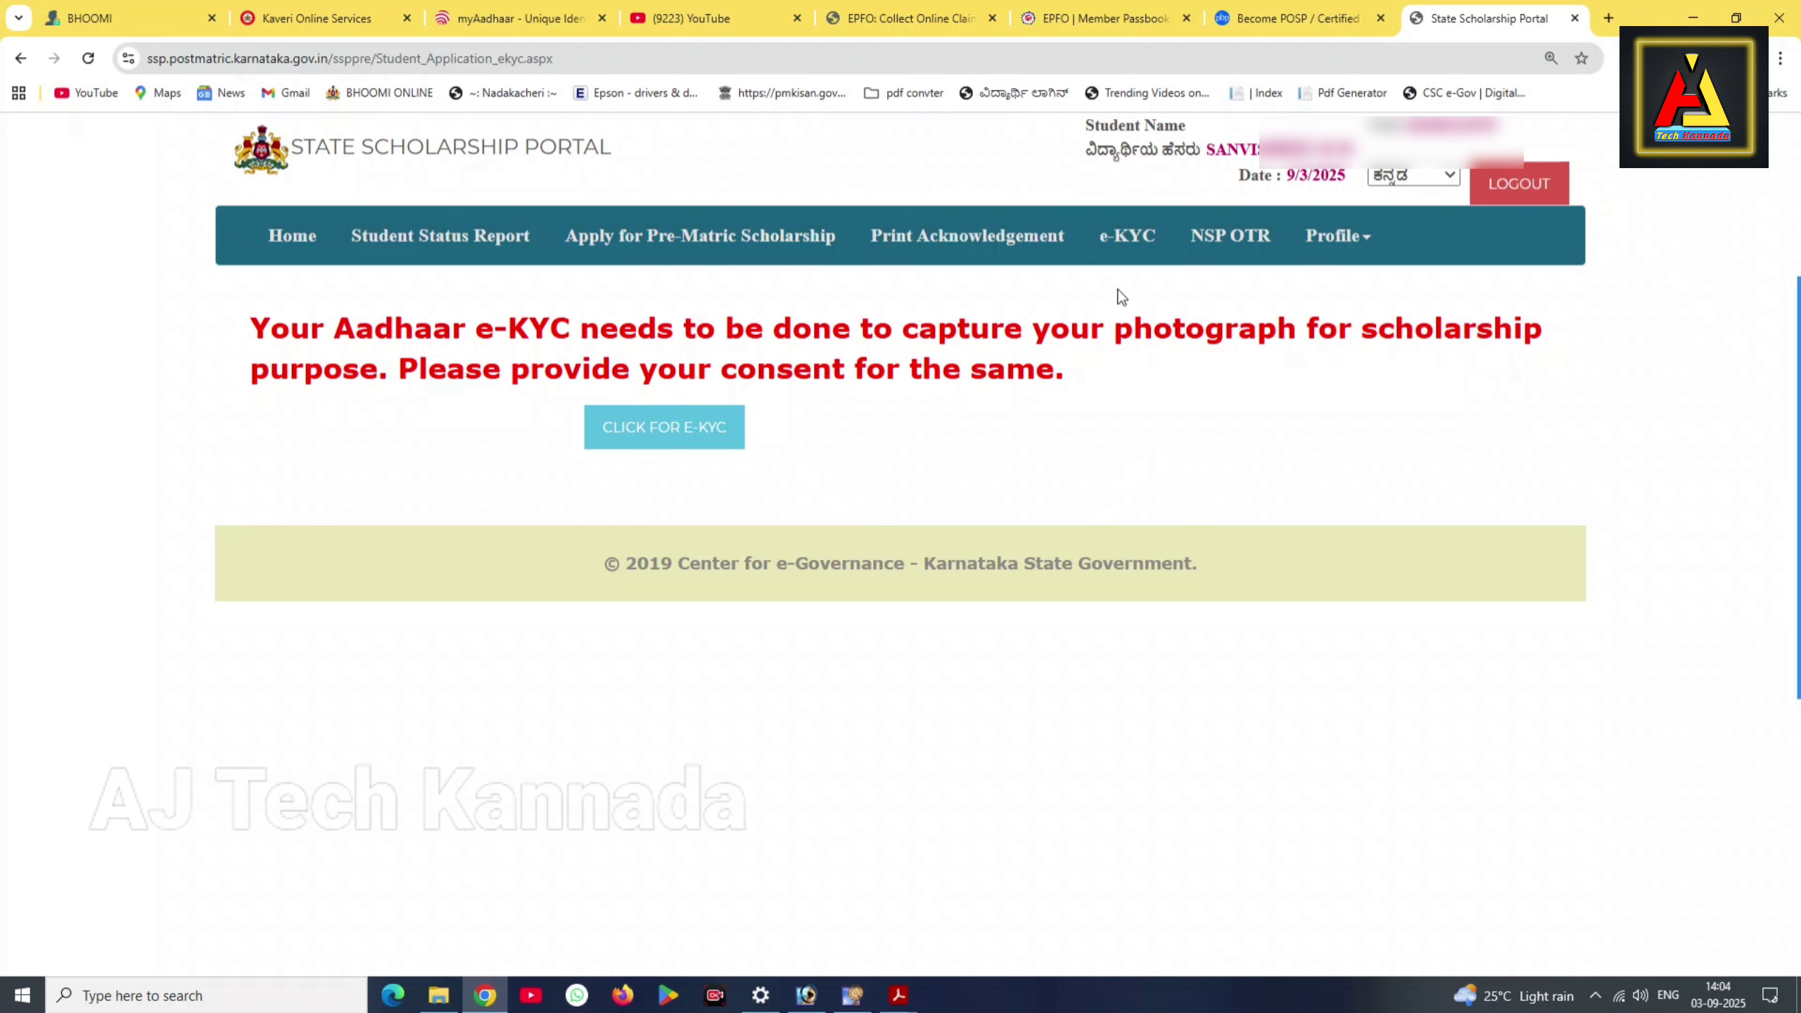
left_click(1123, 235)
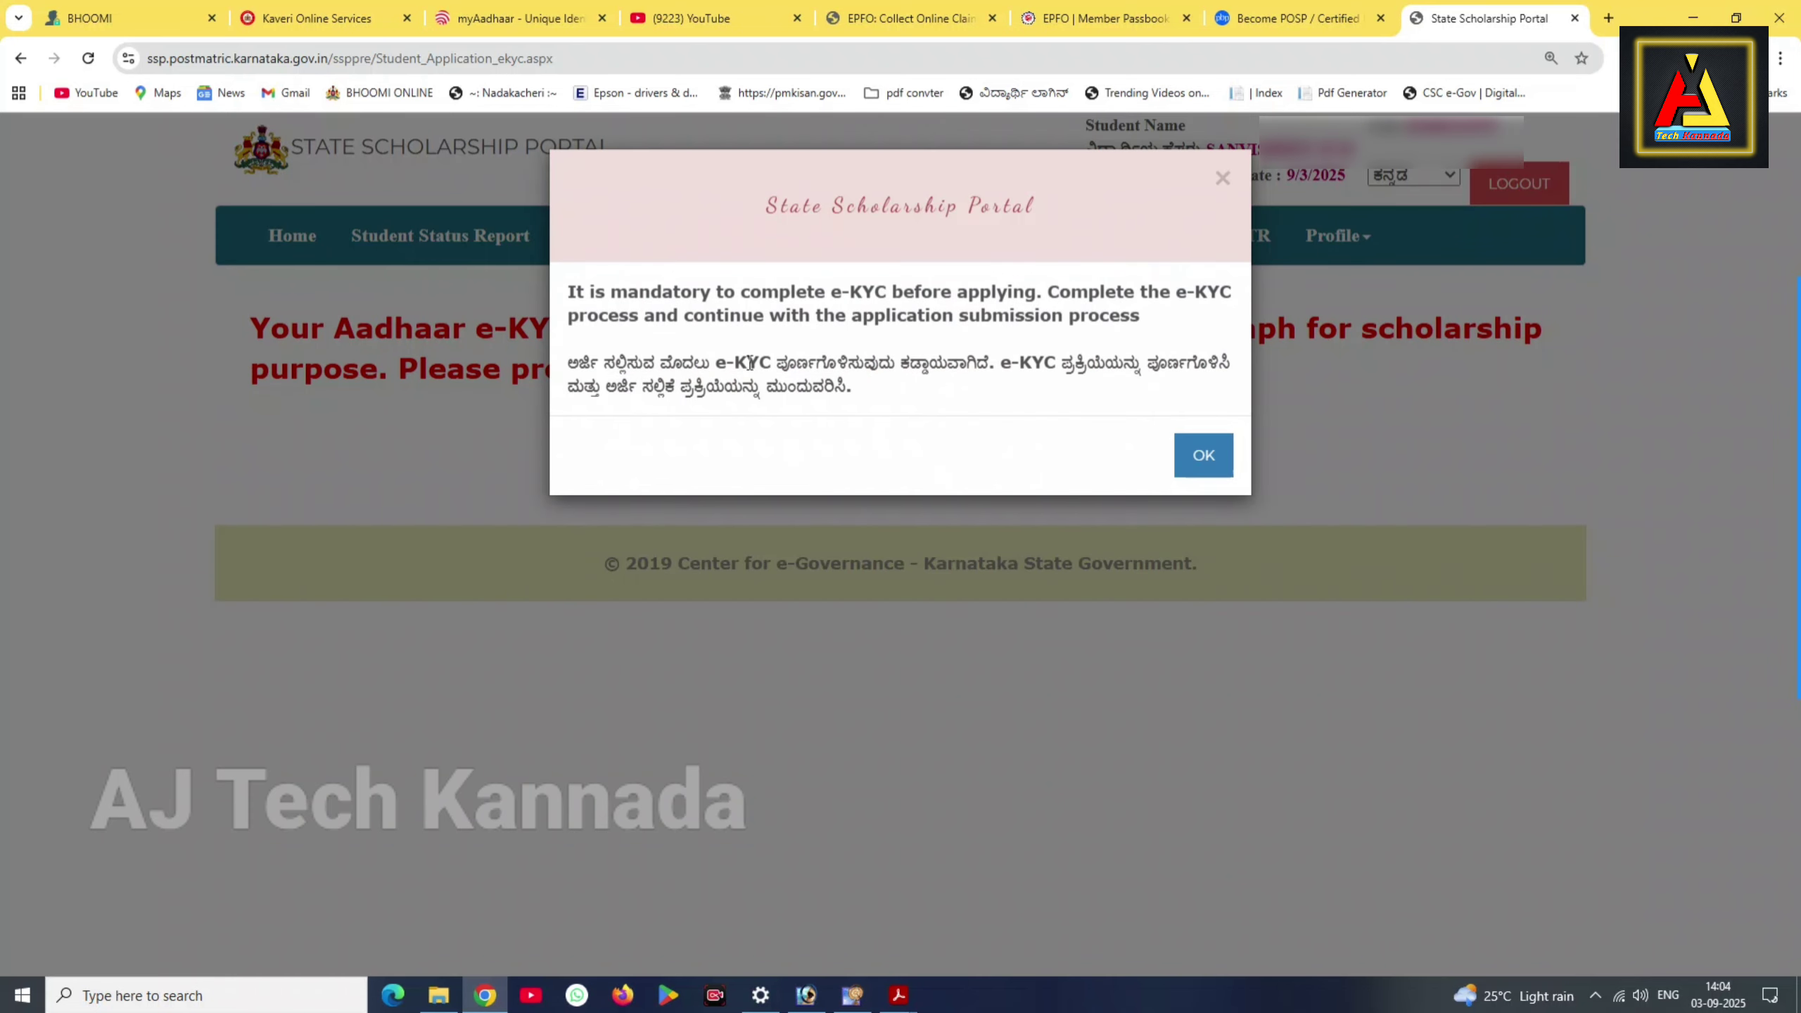
left_click(1203, 455)
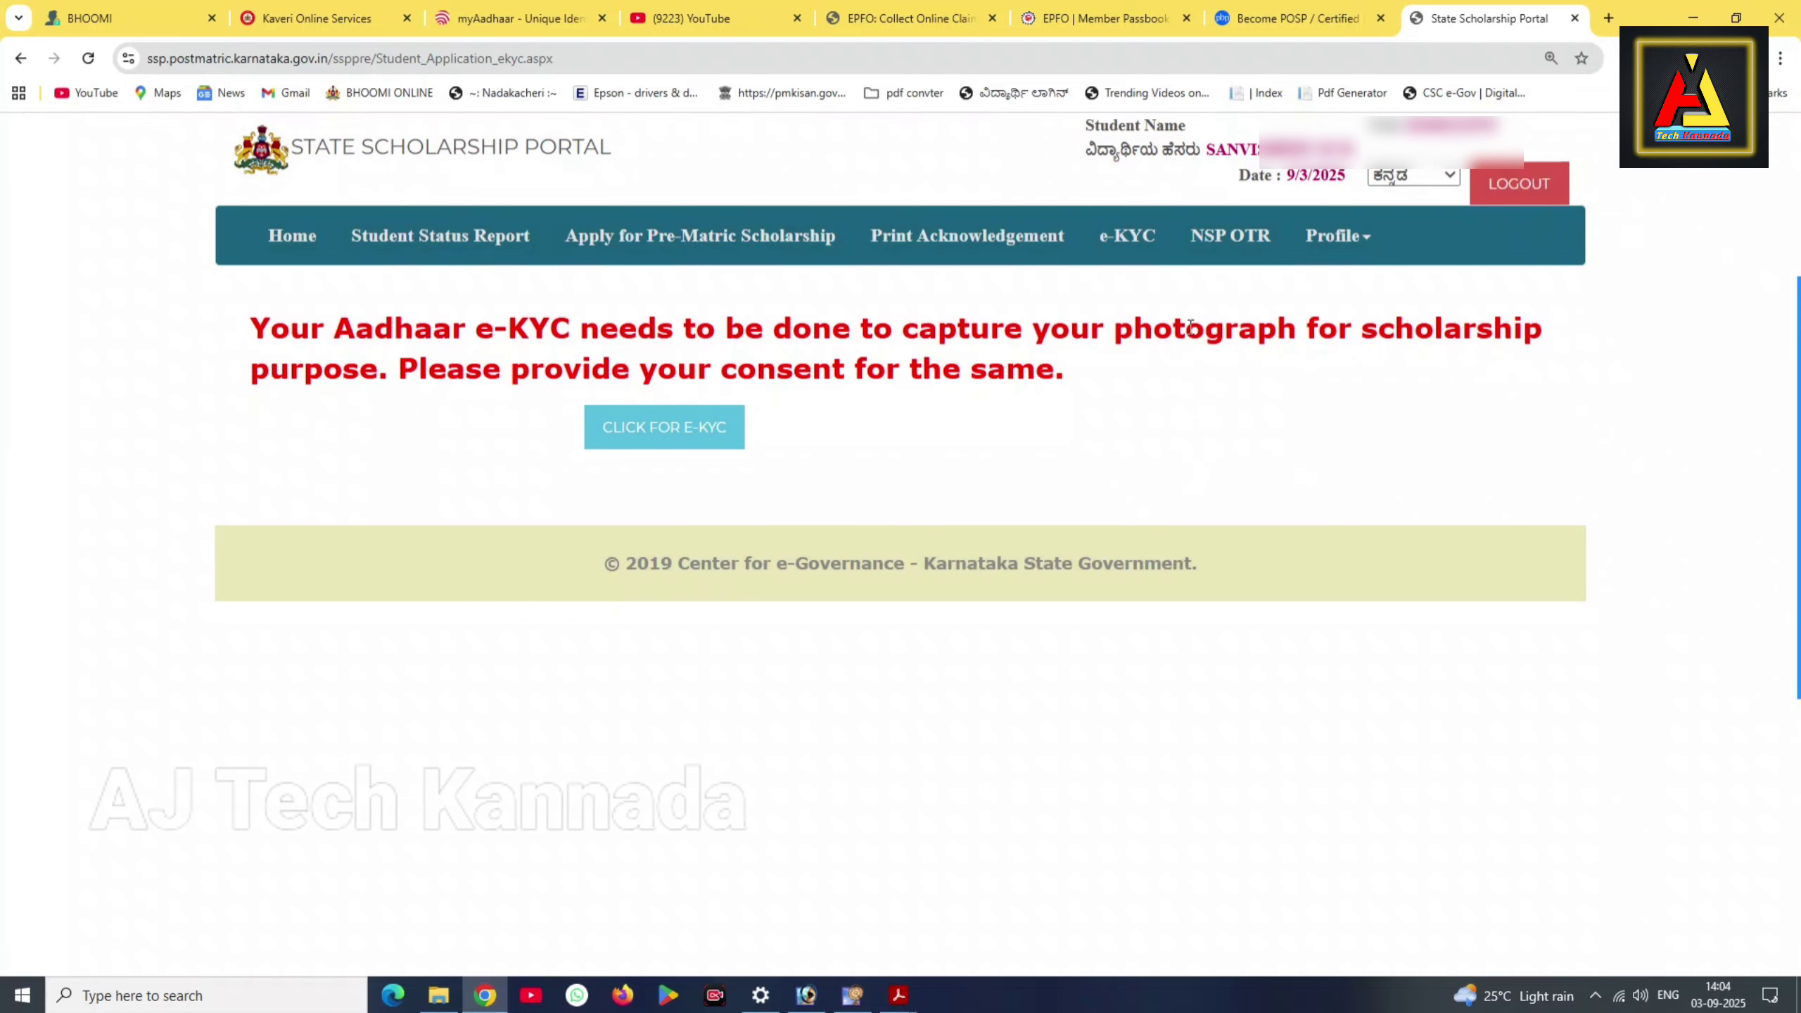
left_click(678, 440)
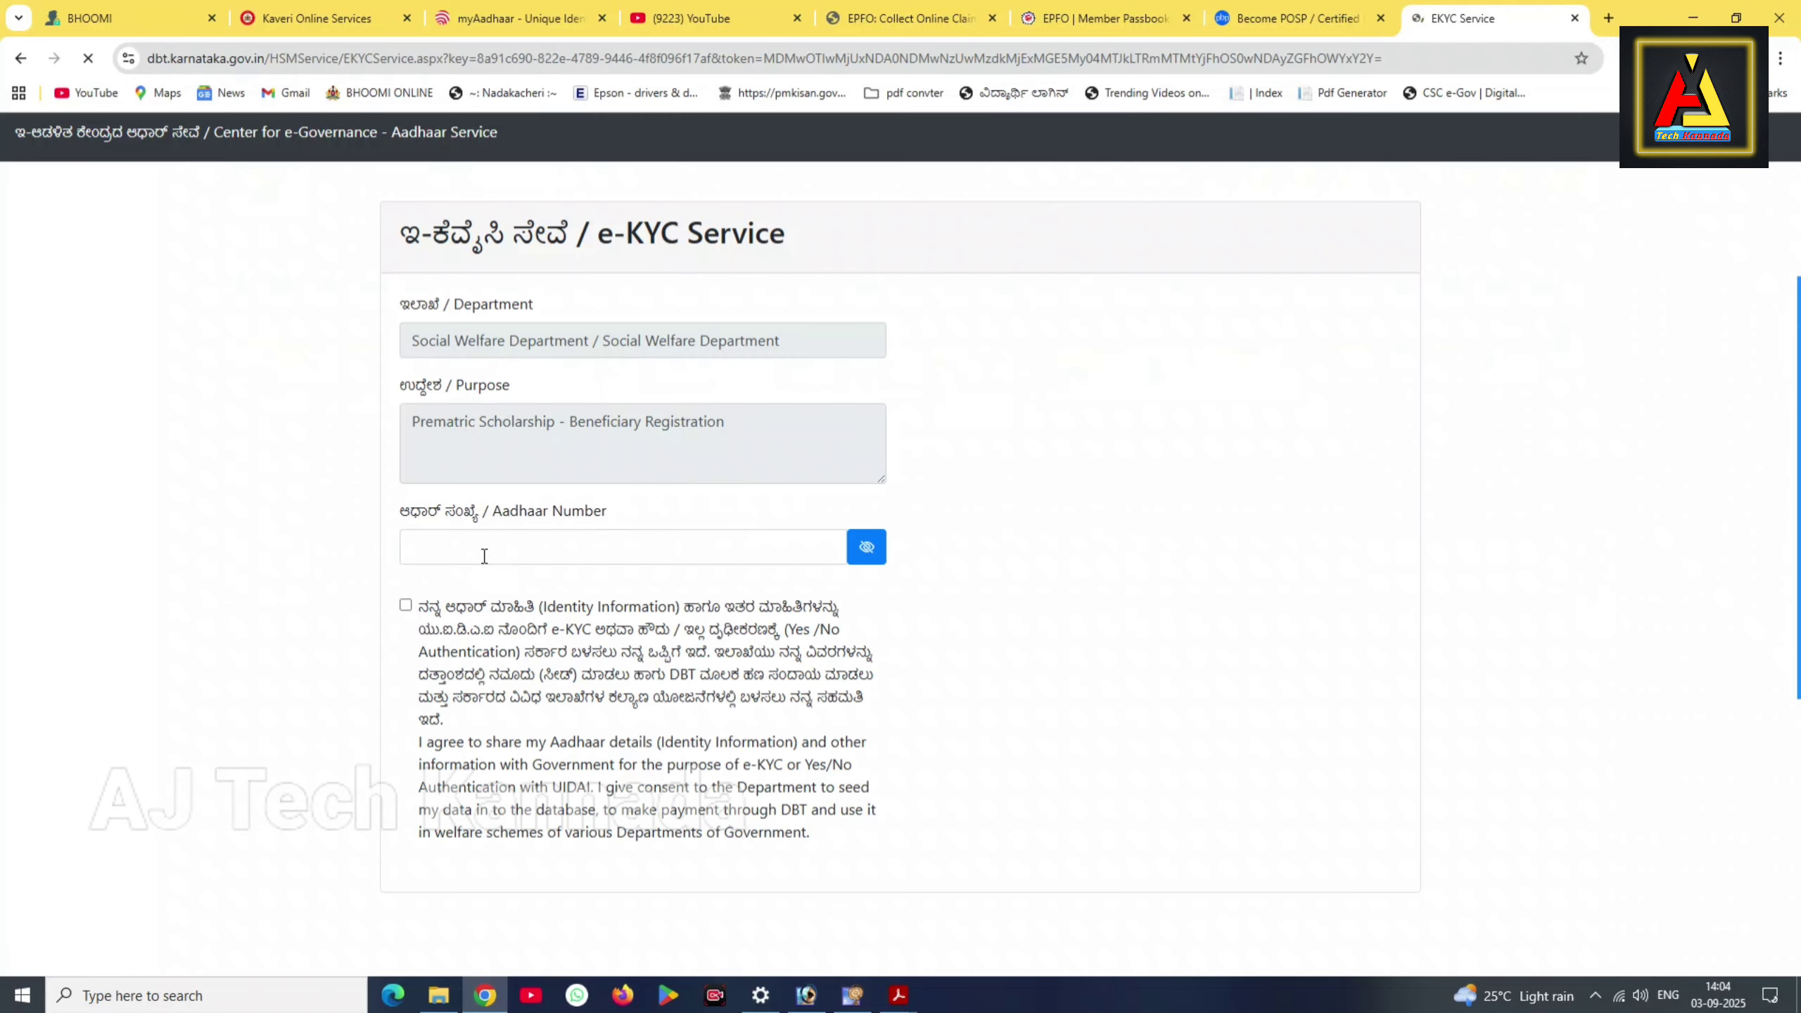
Step: Enter the student's Aadhaar number, agree to share the Aadhaar details and request authentication by OTP
left_click(484, 556)
key("ctrl+v")
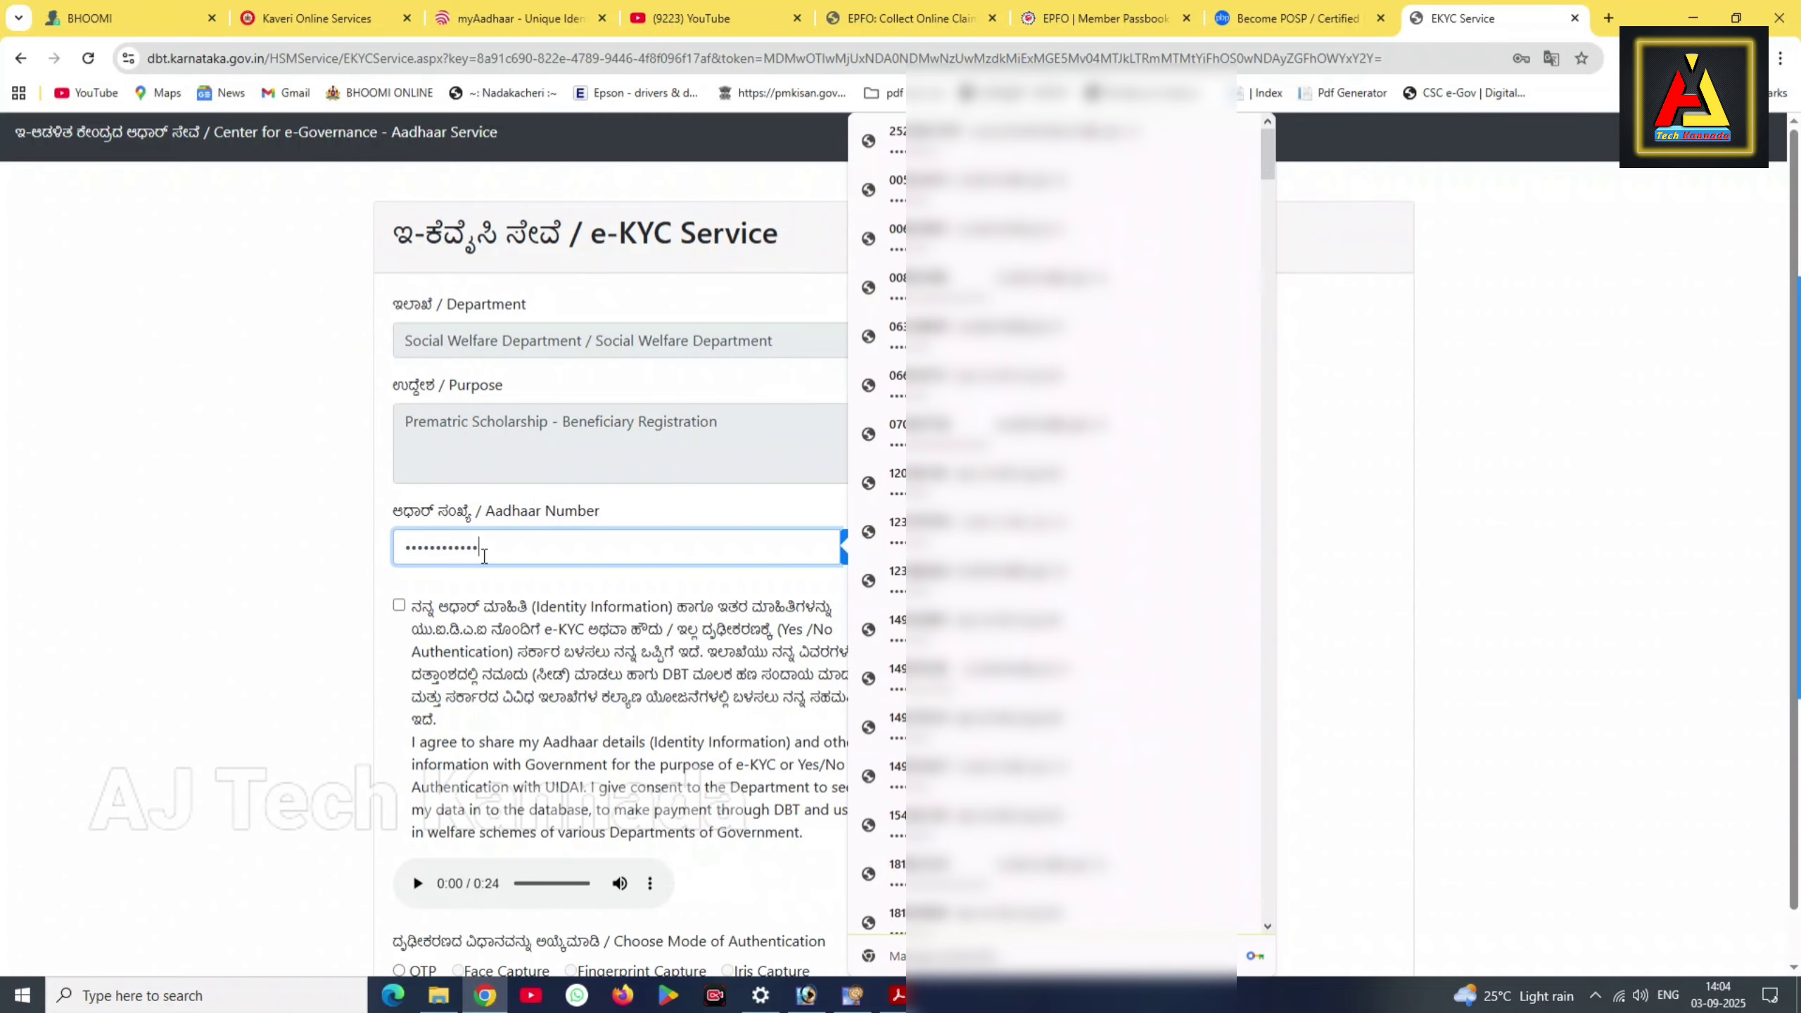
left_click(399, 605)
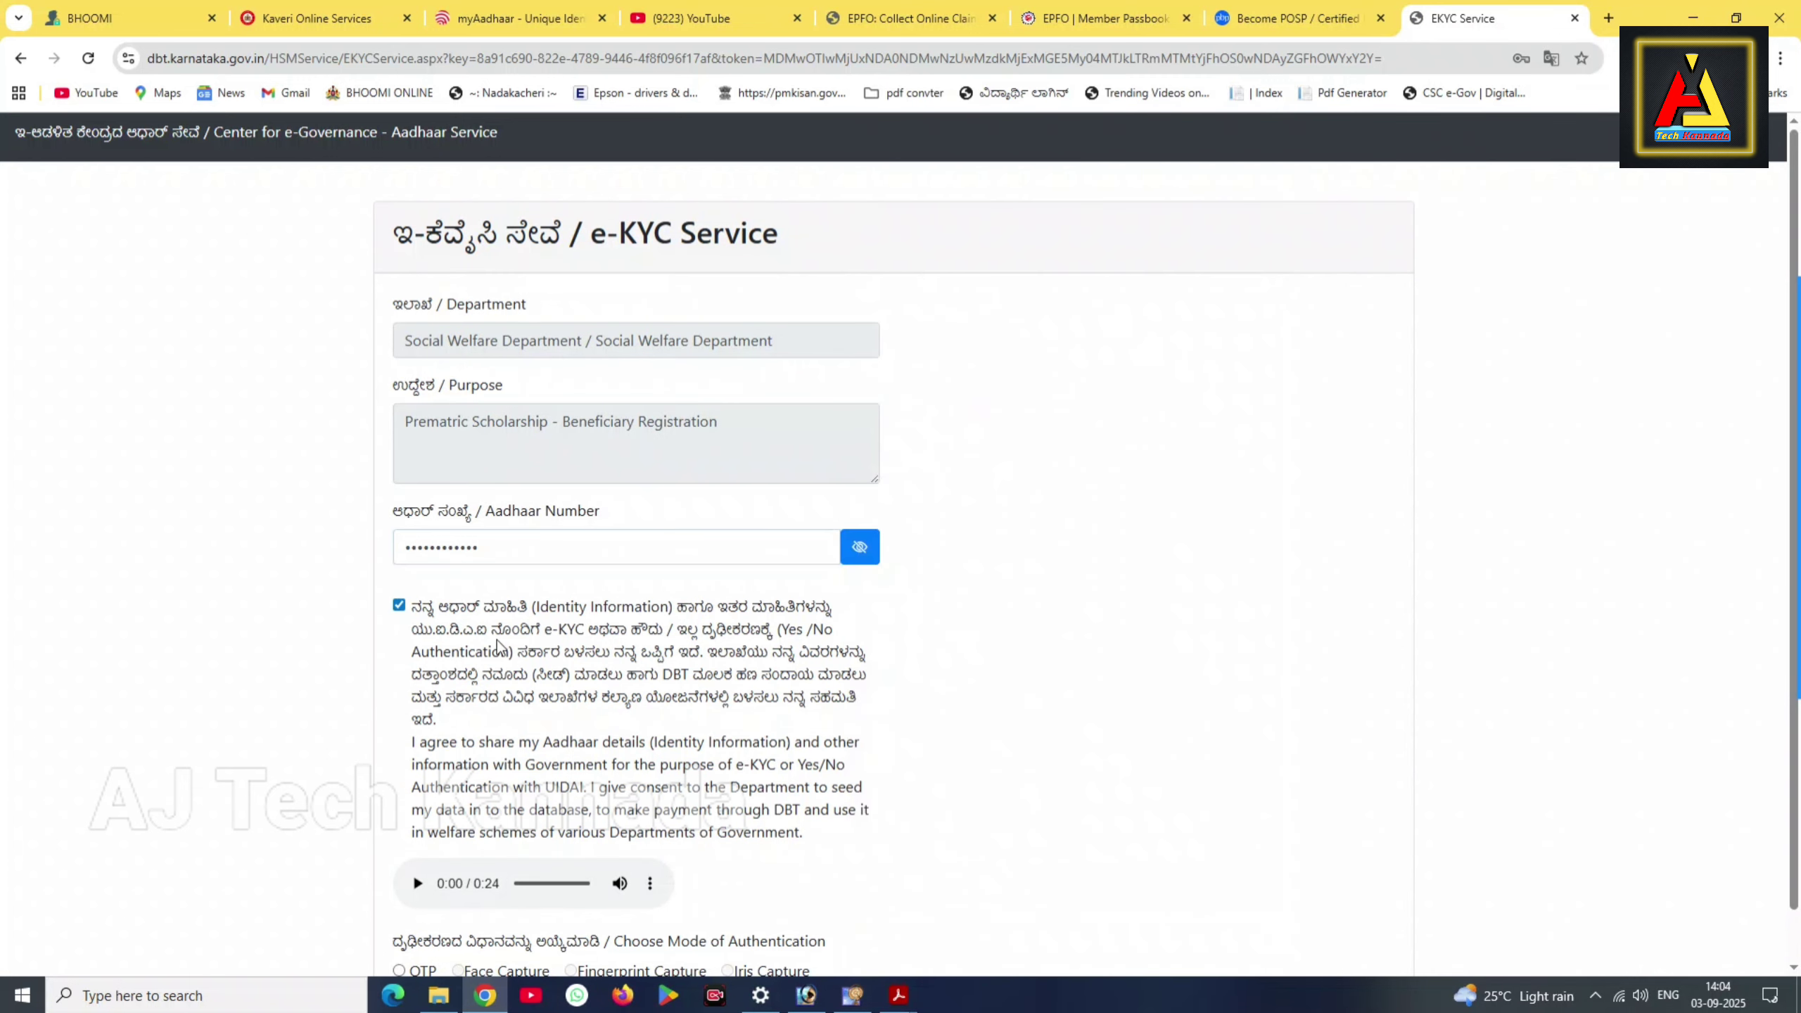
scroll(401, 916, "down", 1)
left_click(399, 917)
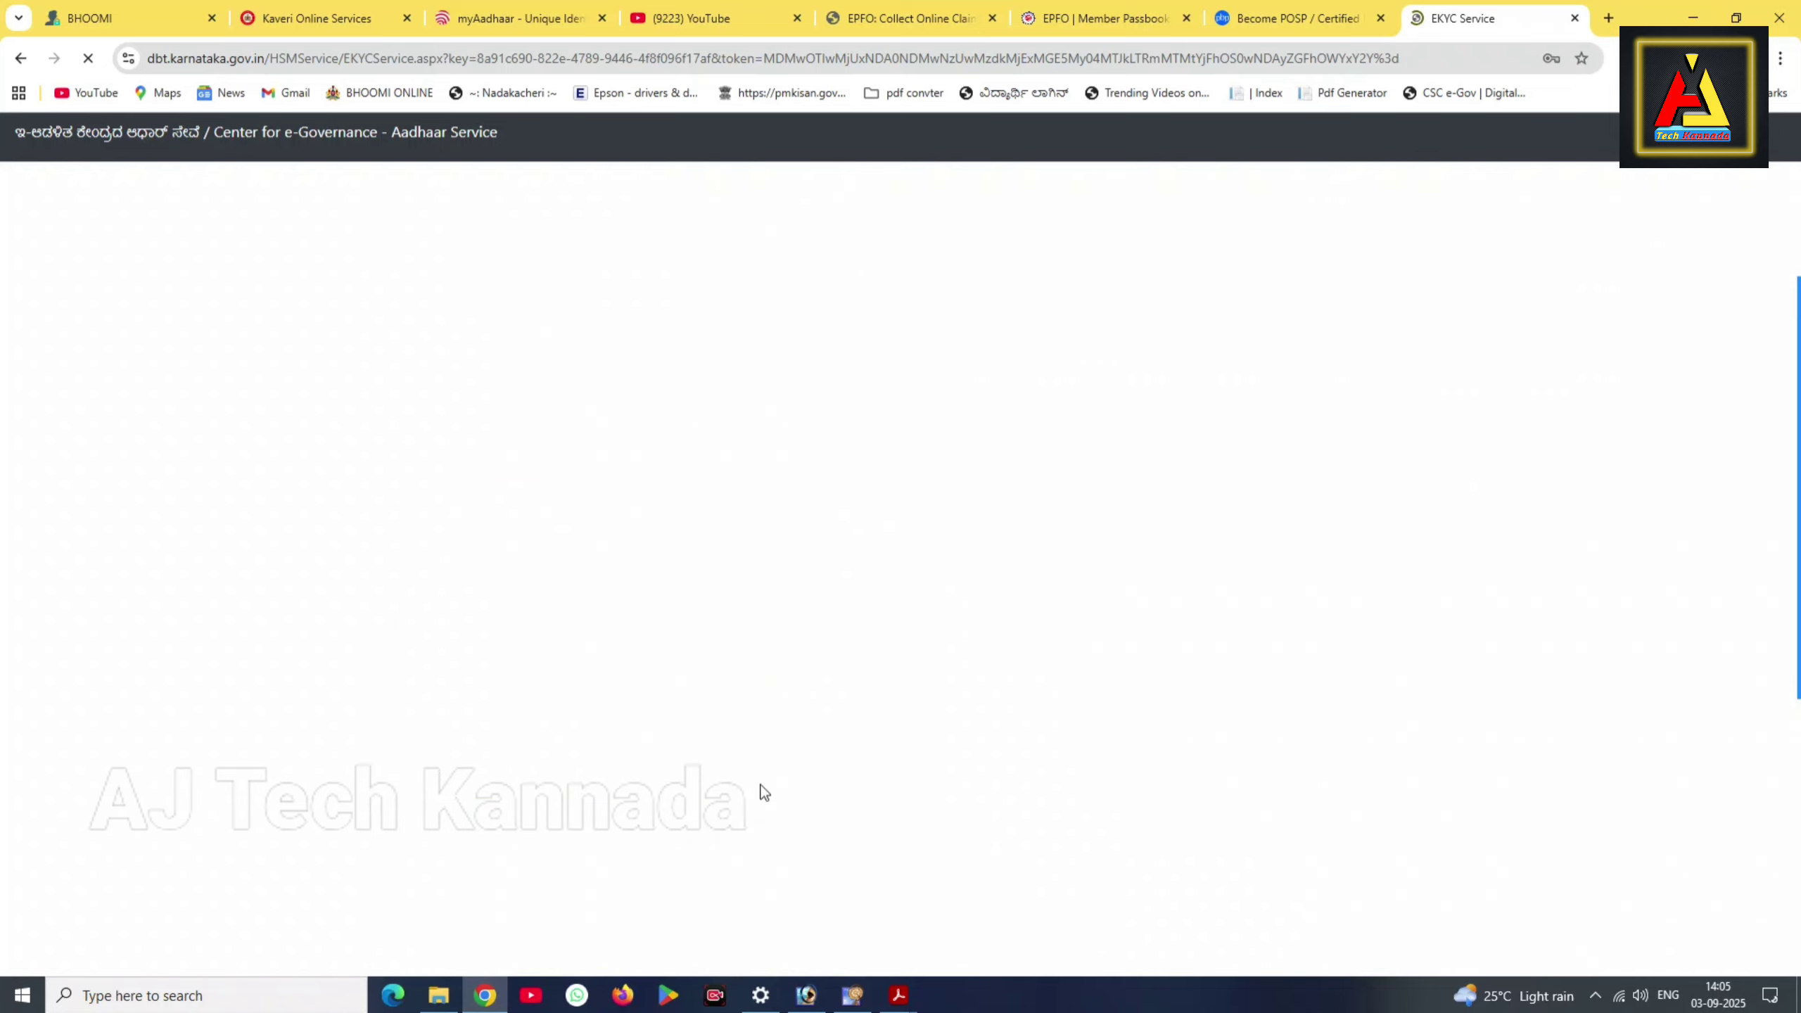
left_click(428, 910)
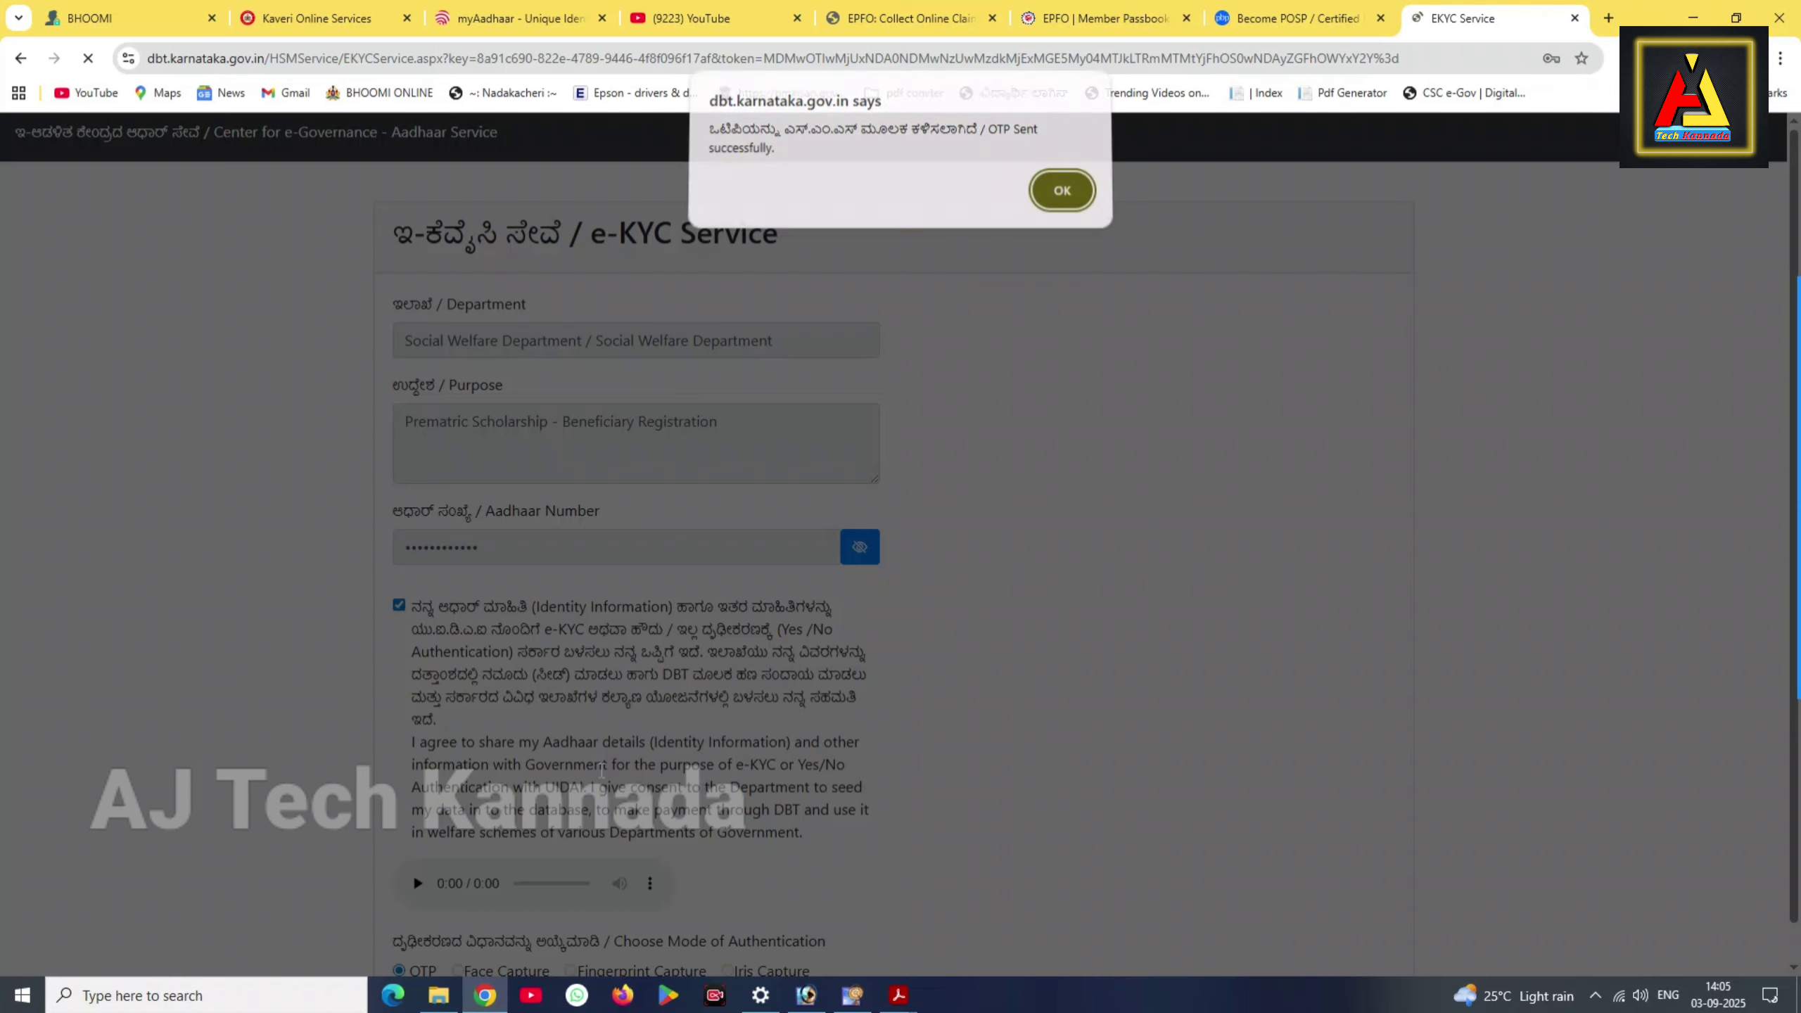
left_click(1062, 190)
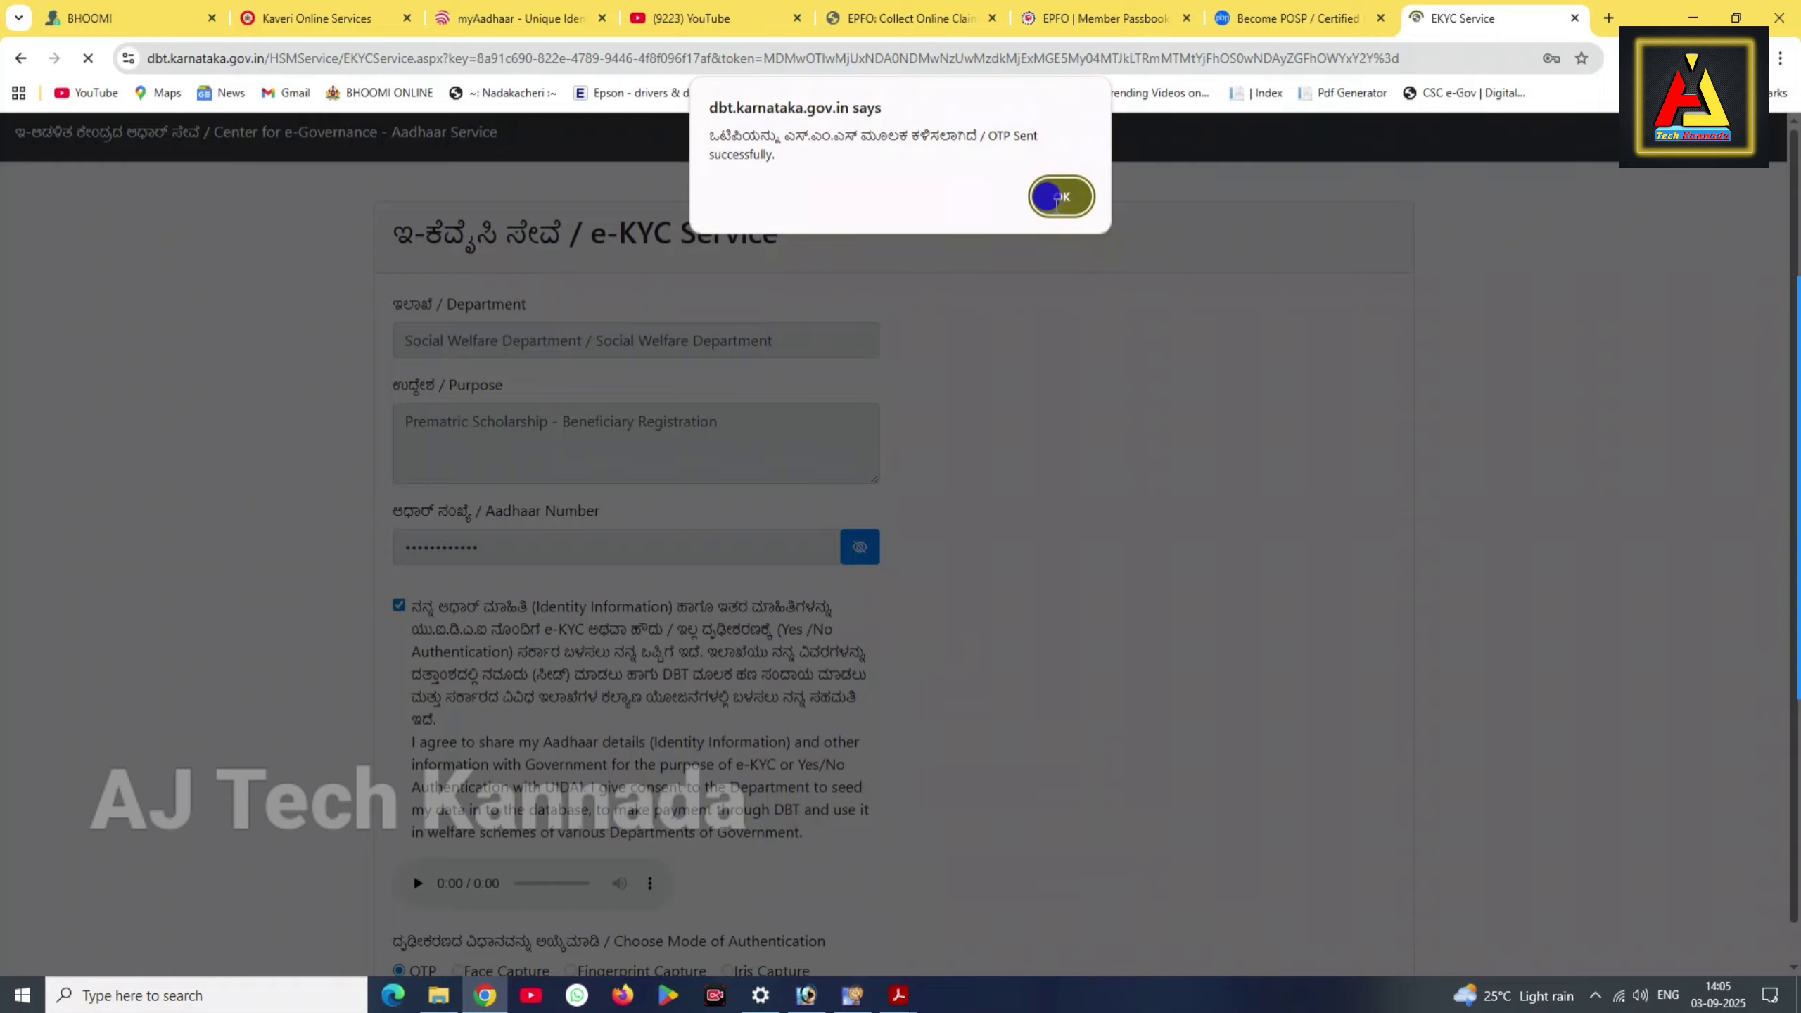
Step: Enter the OTP received for Aadhaar authentication and submit the e-KYC request
scroll(595, 798, "down", 2)
left_click(439, 820)
key("ctrl+v")
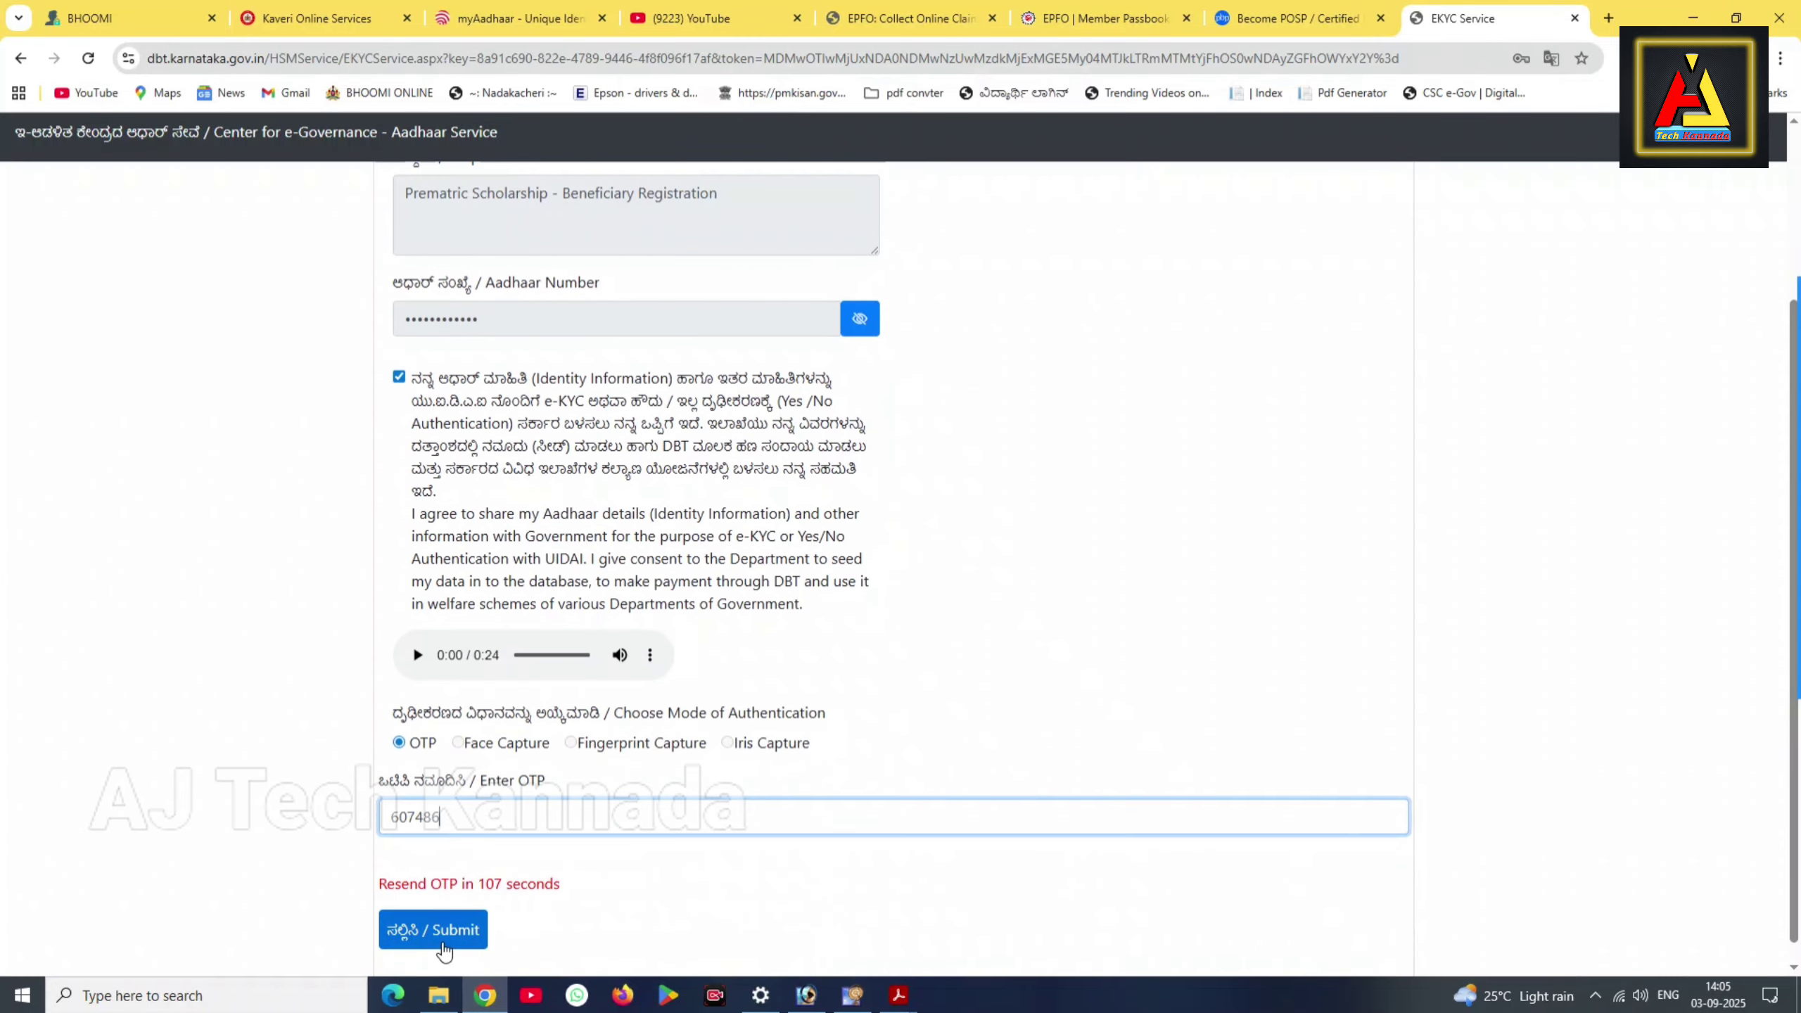
left_click(414, 926)
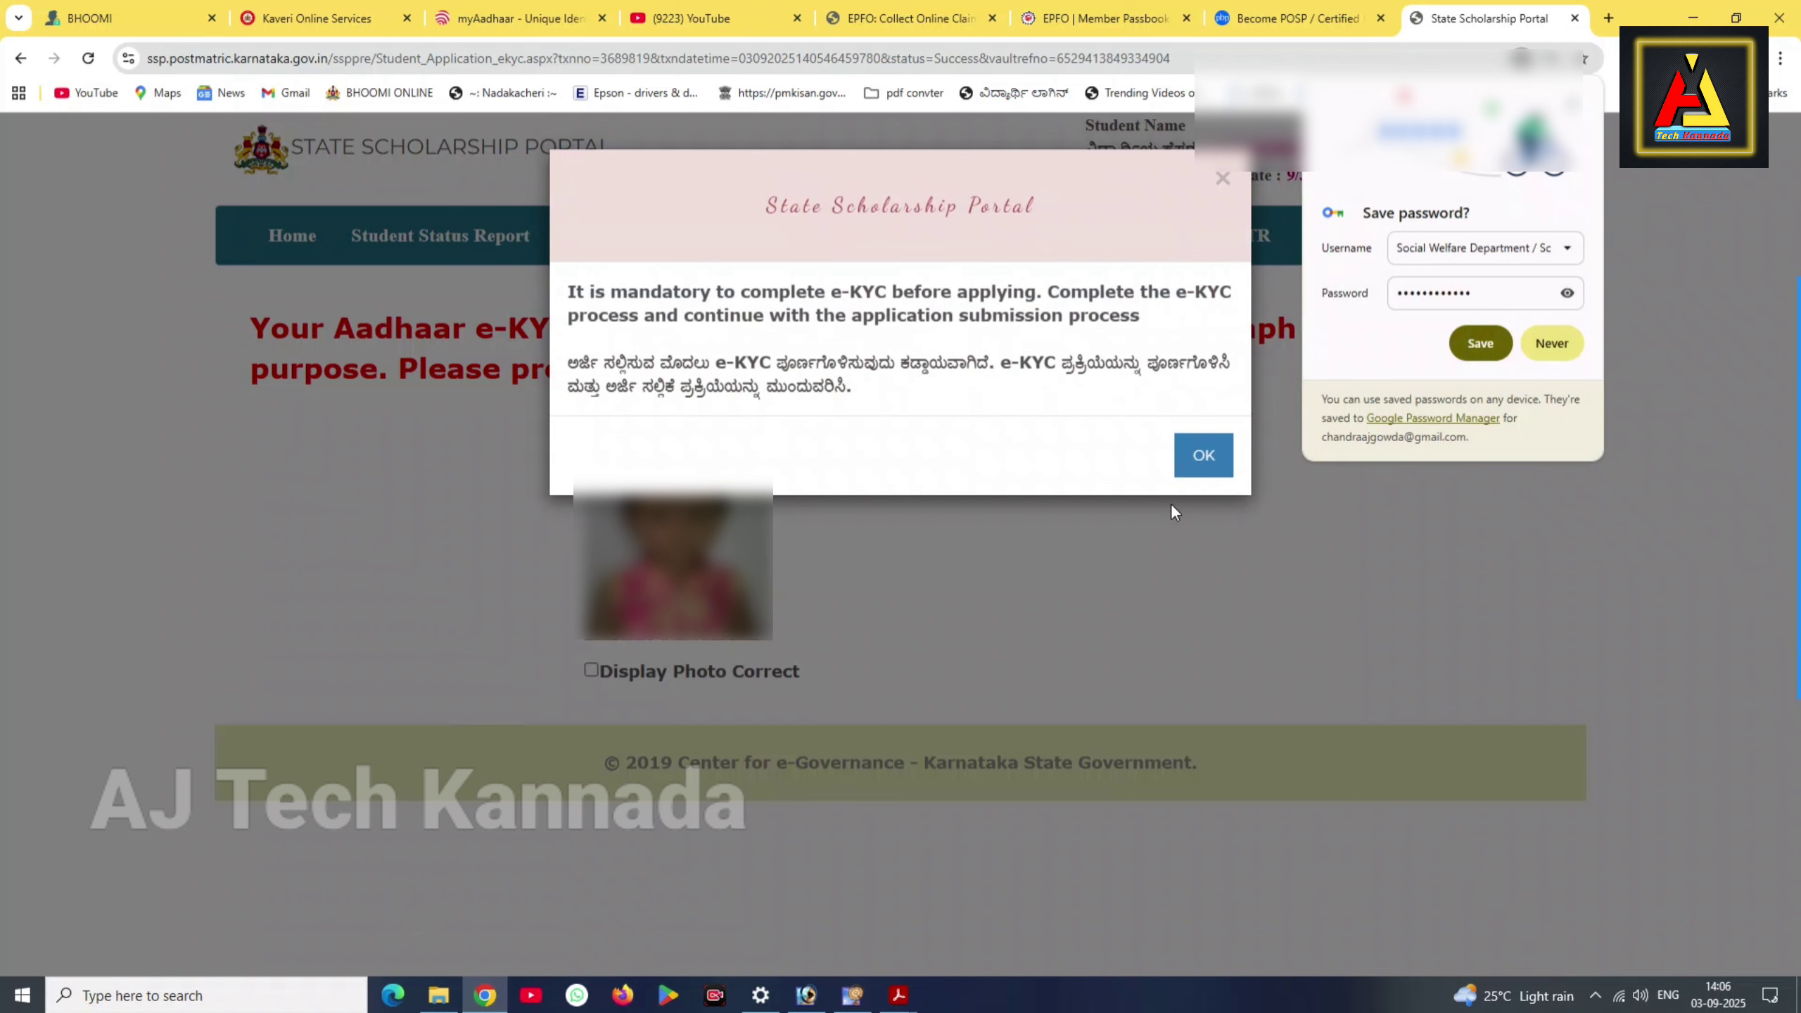
Step: Dismiss the e-KYC notice, mark the displayed student photo as correct and save it
left_click(1204, 455)
left_click(592, 670)
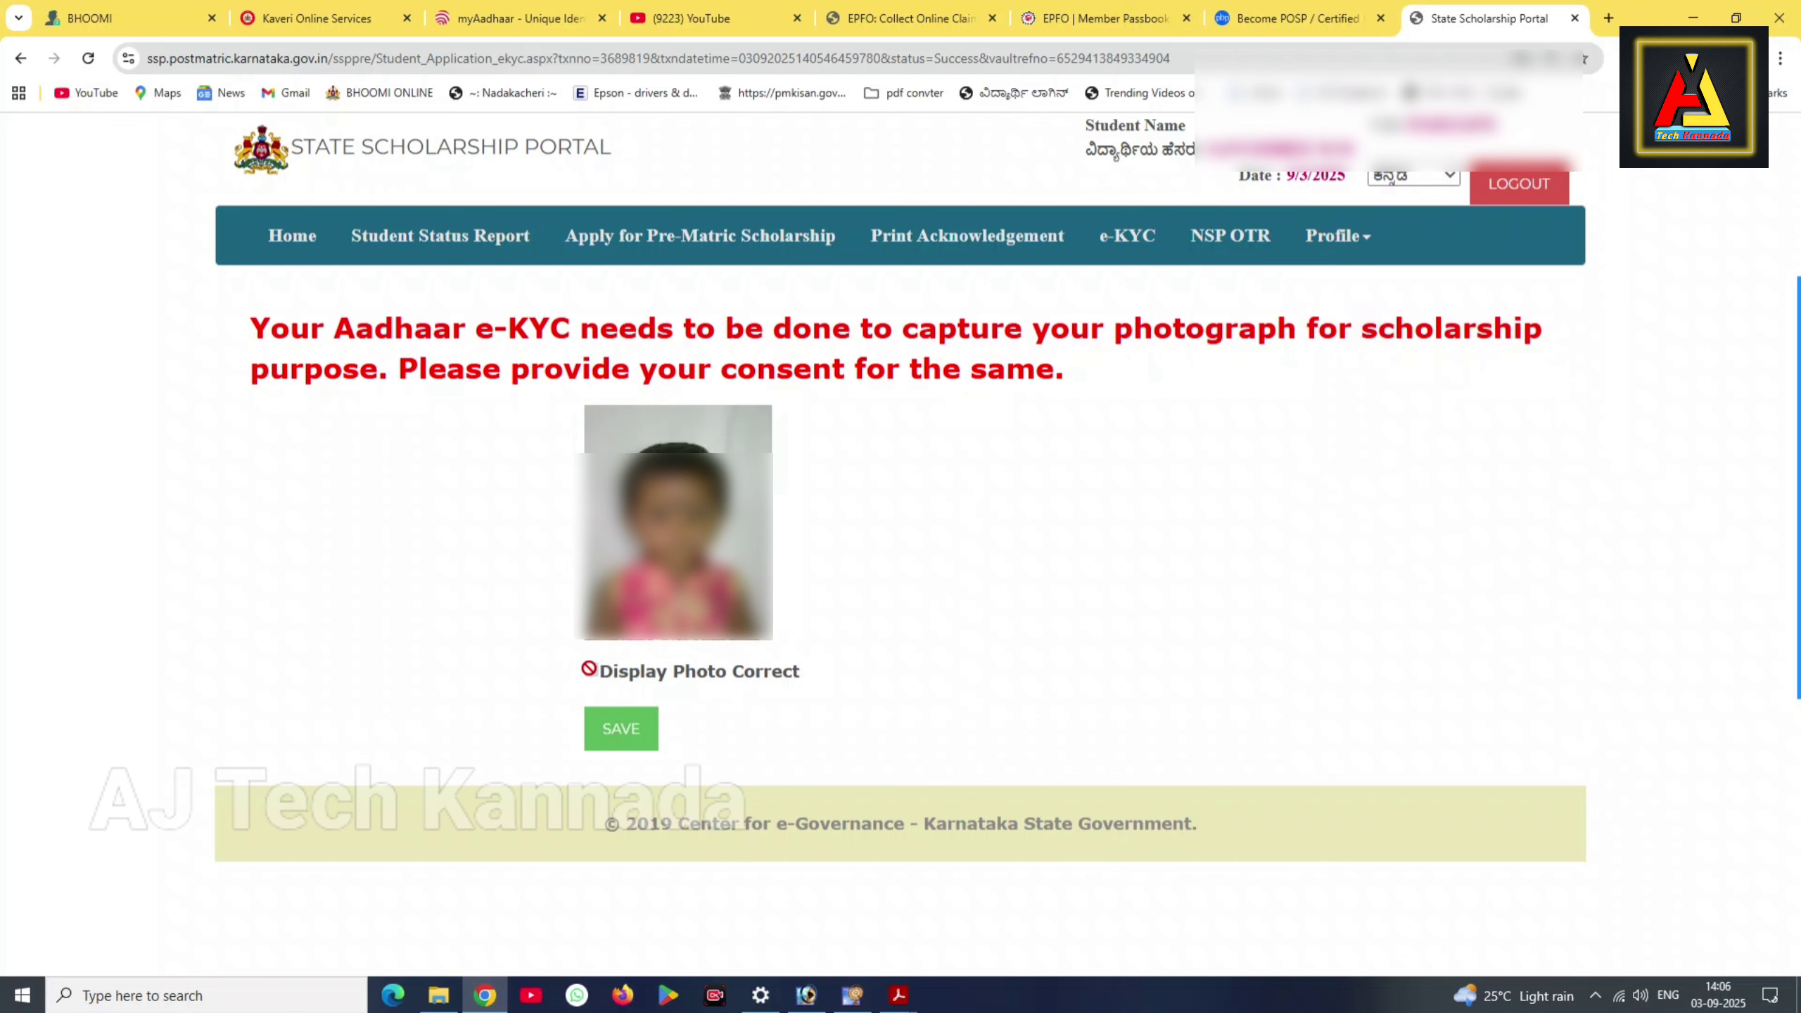
left_click(628, 741)
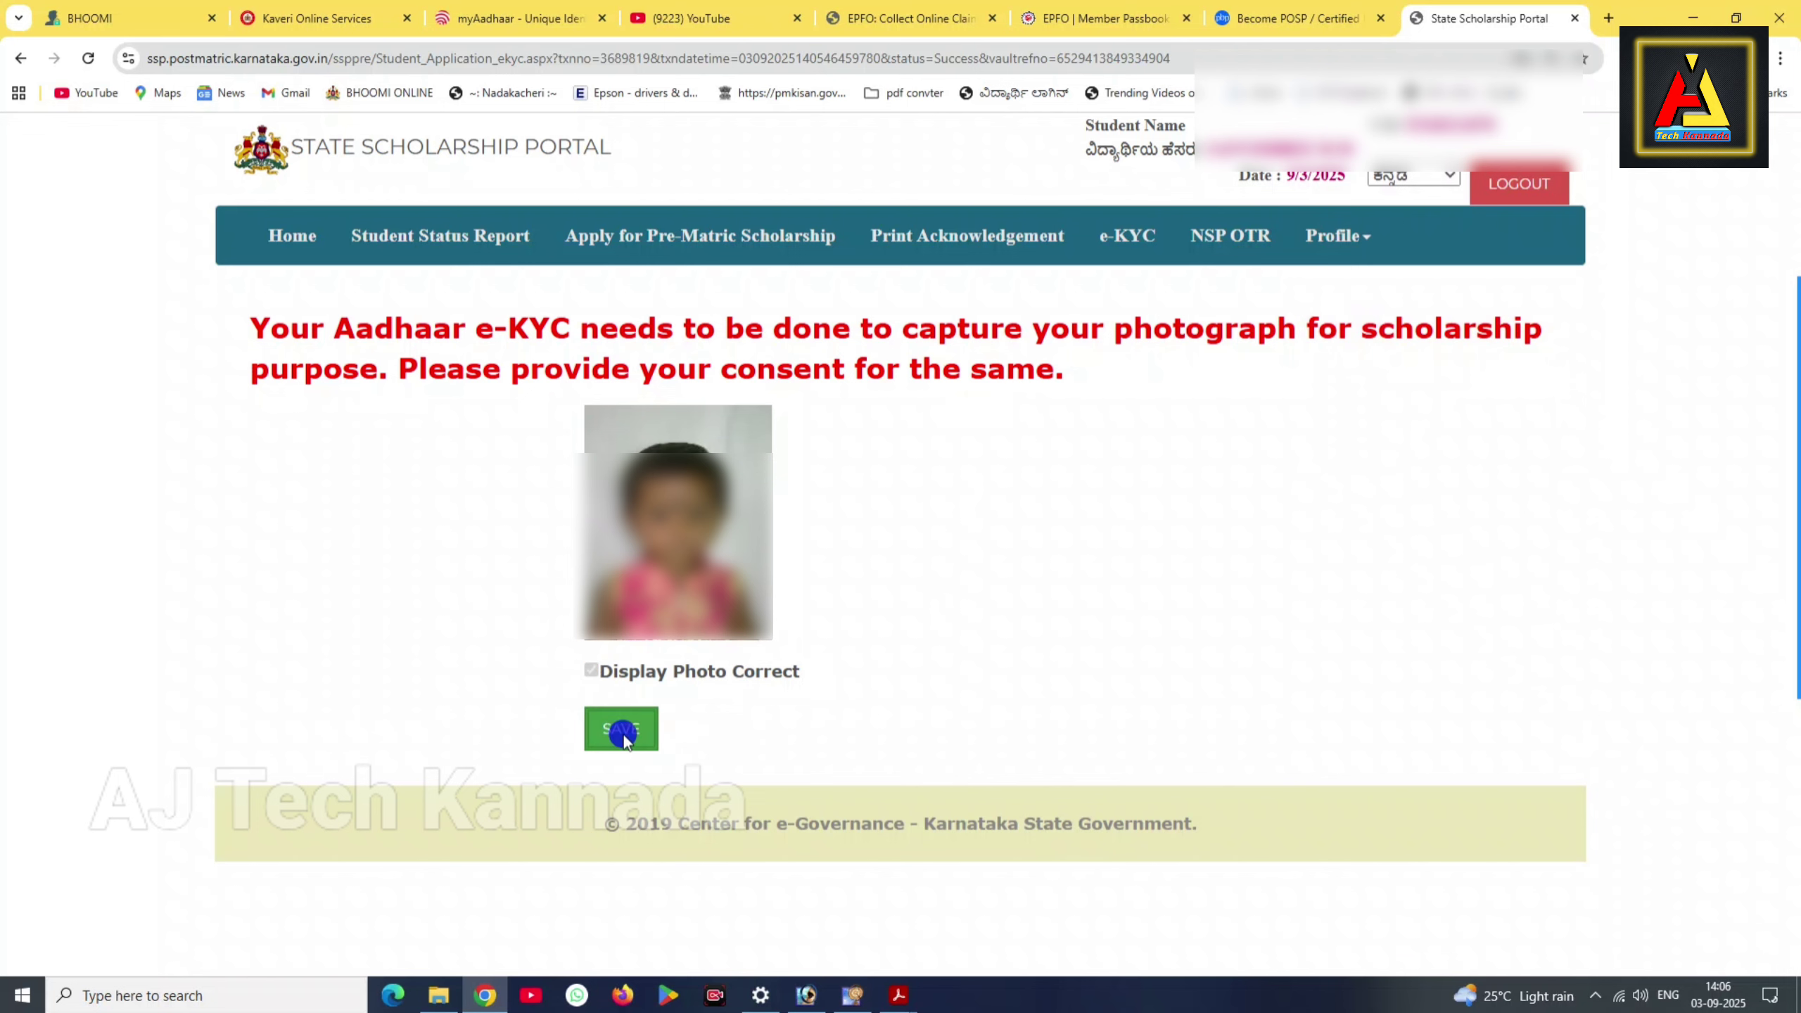
left_click(1205, 362)
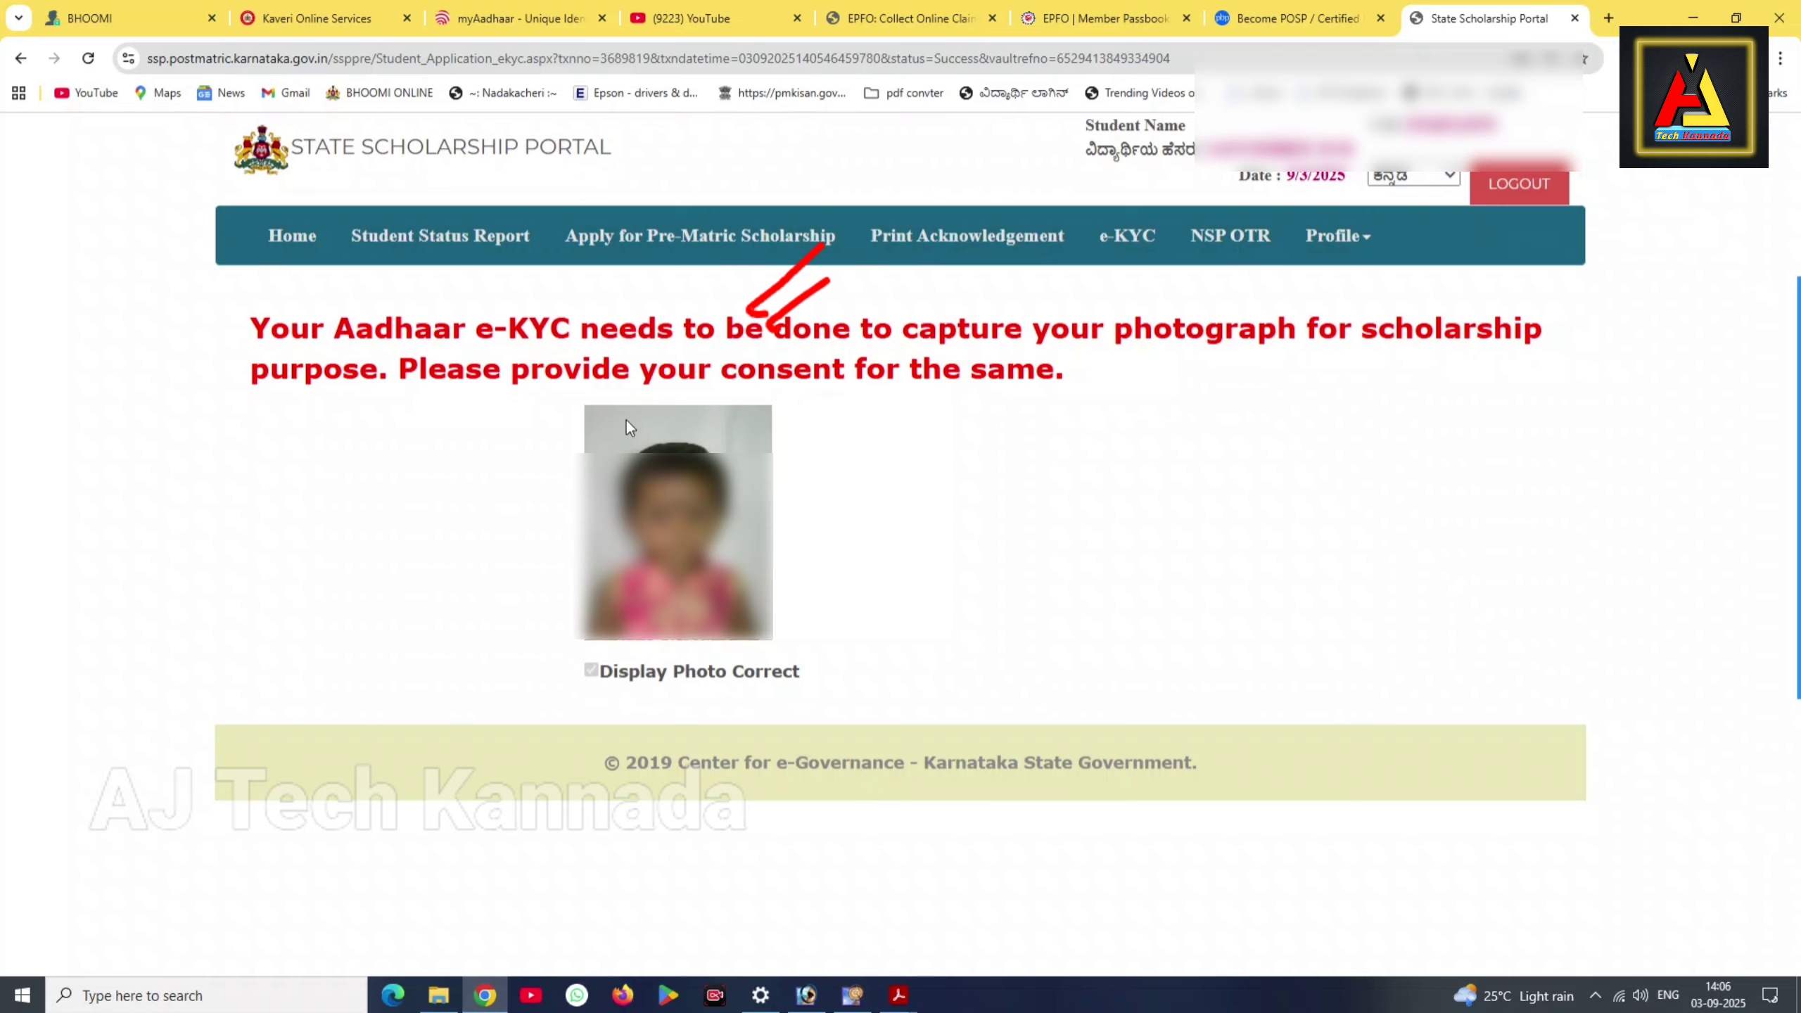
Step: Reopen Apply for Pre-Matric Scholarship, dismiss the instructions and start Step 1, Study / Caste / Personal Details
left_click(687, 239)
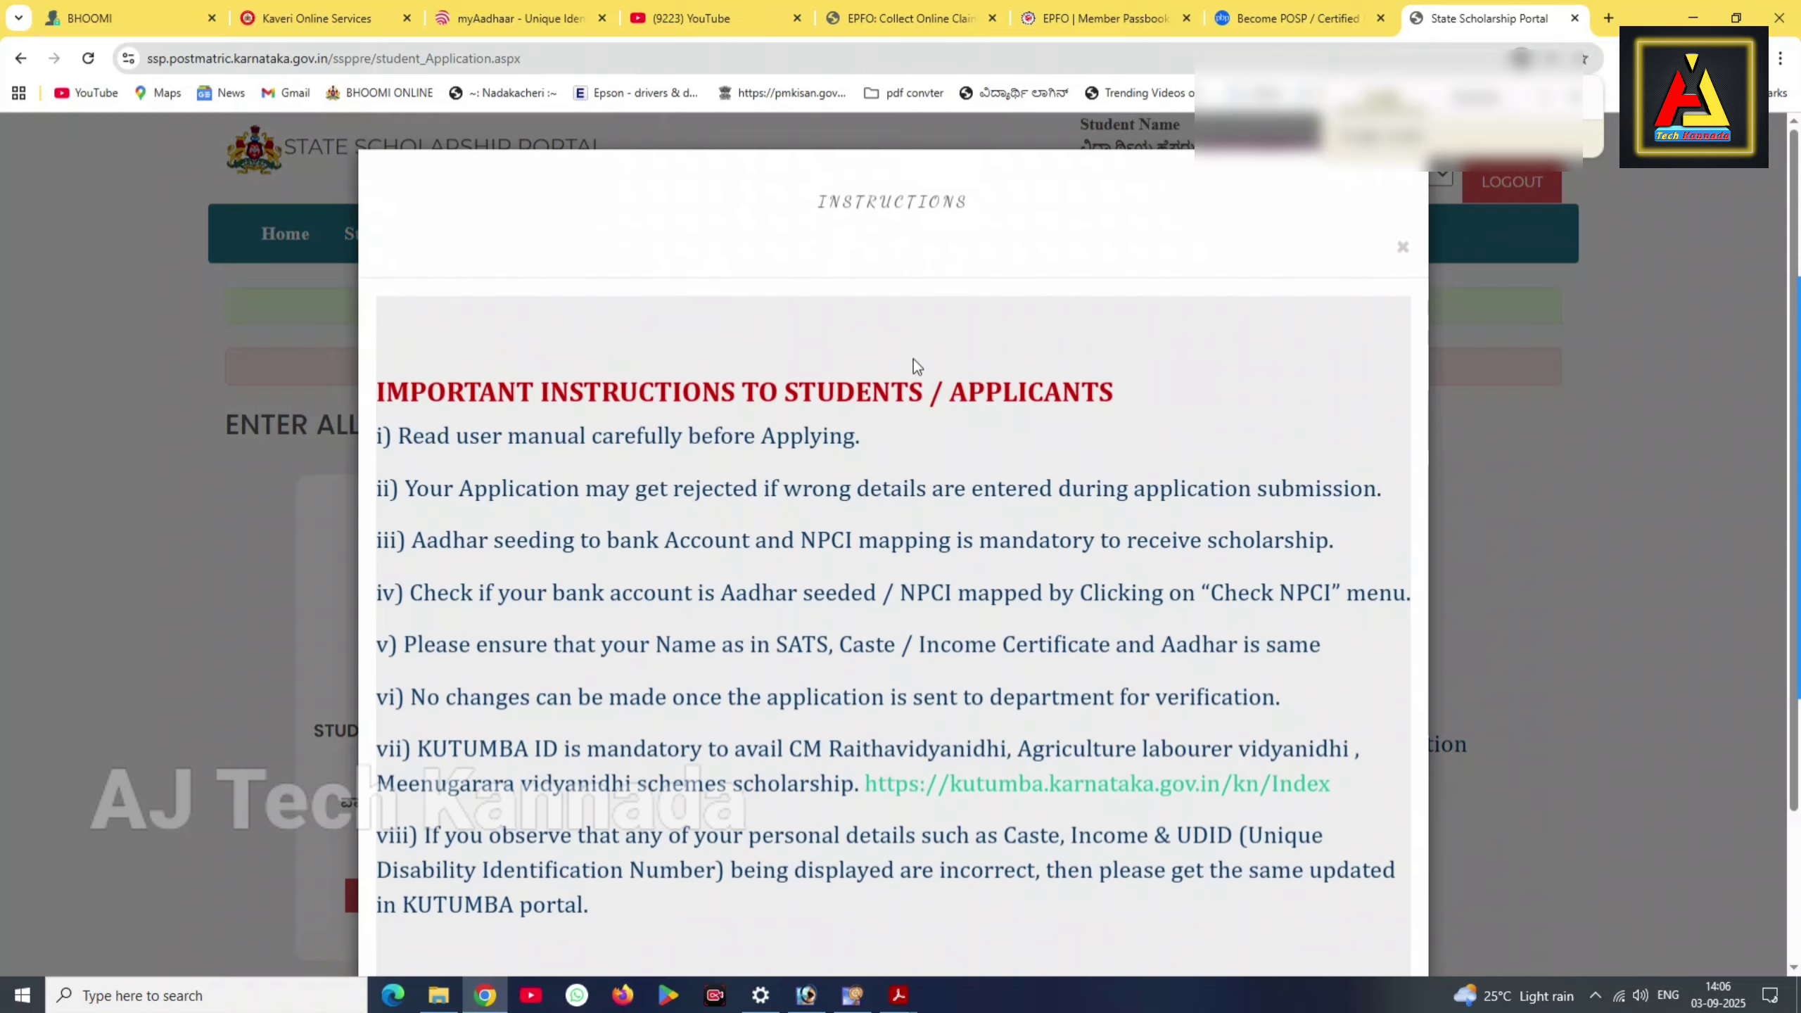
left_click(1403, 251)
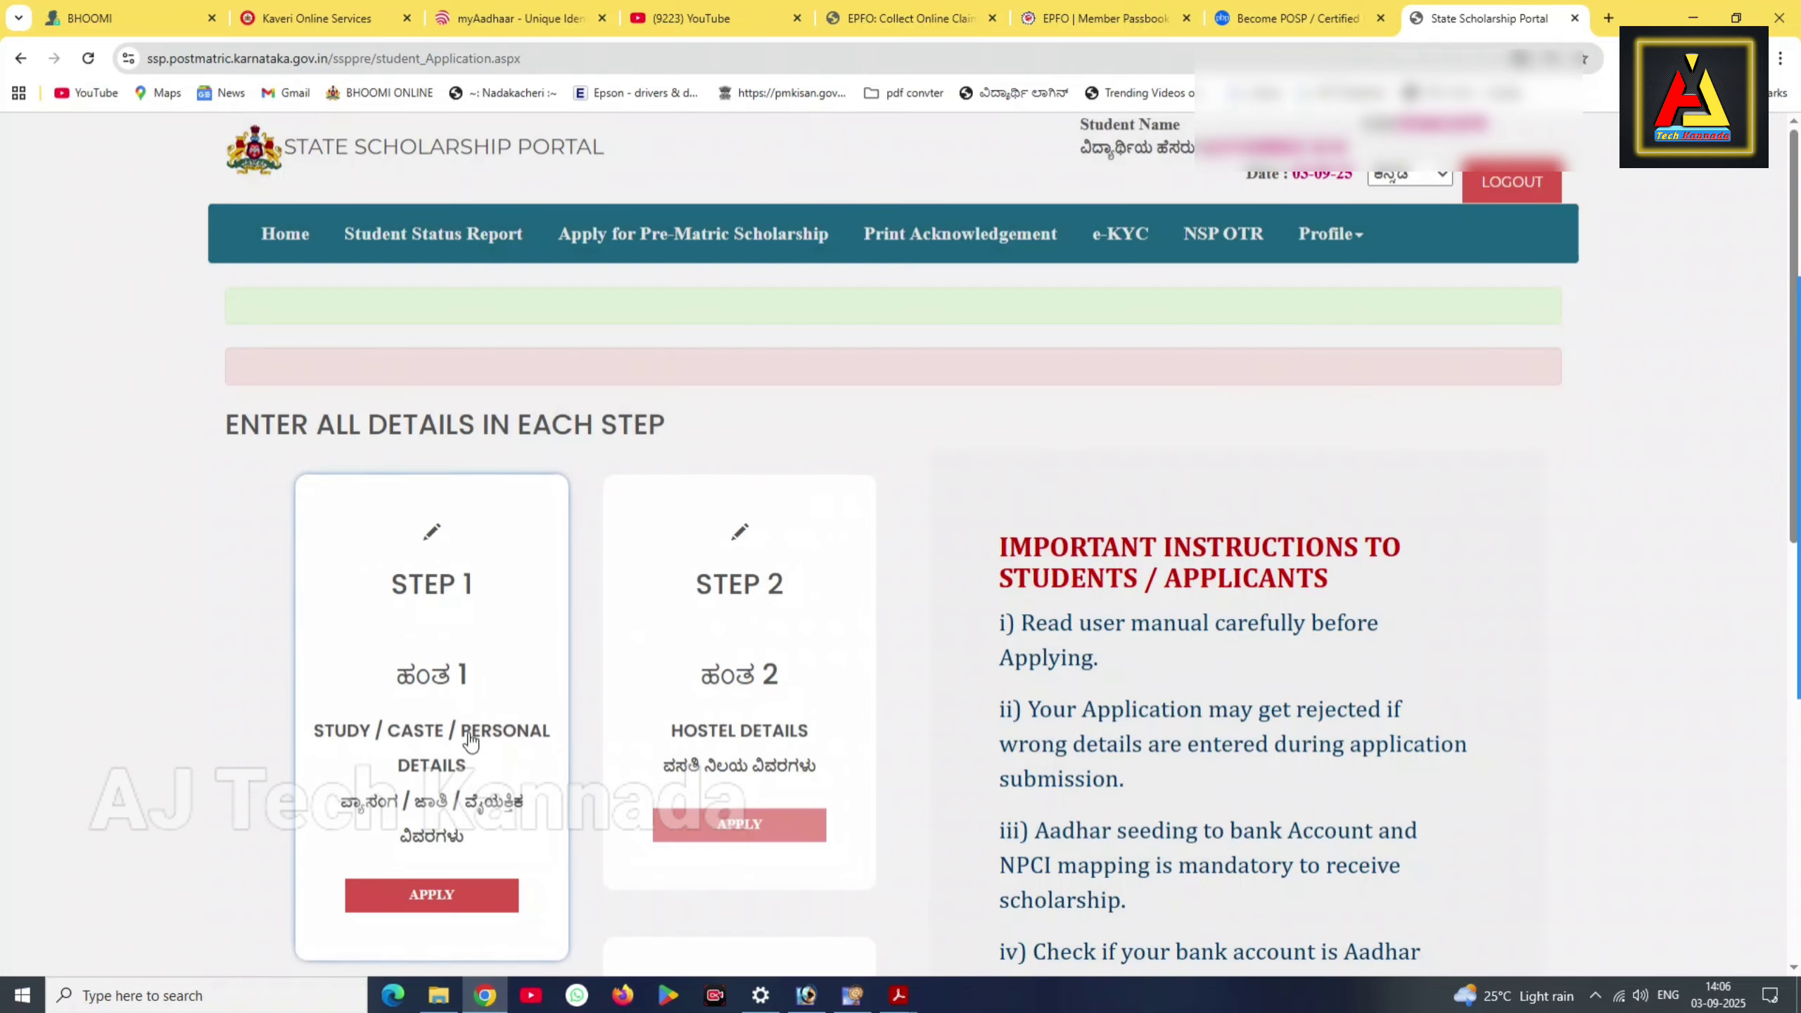
scroll(468, 709, "down", 3)
left_click(445, 709)
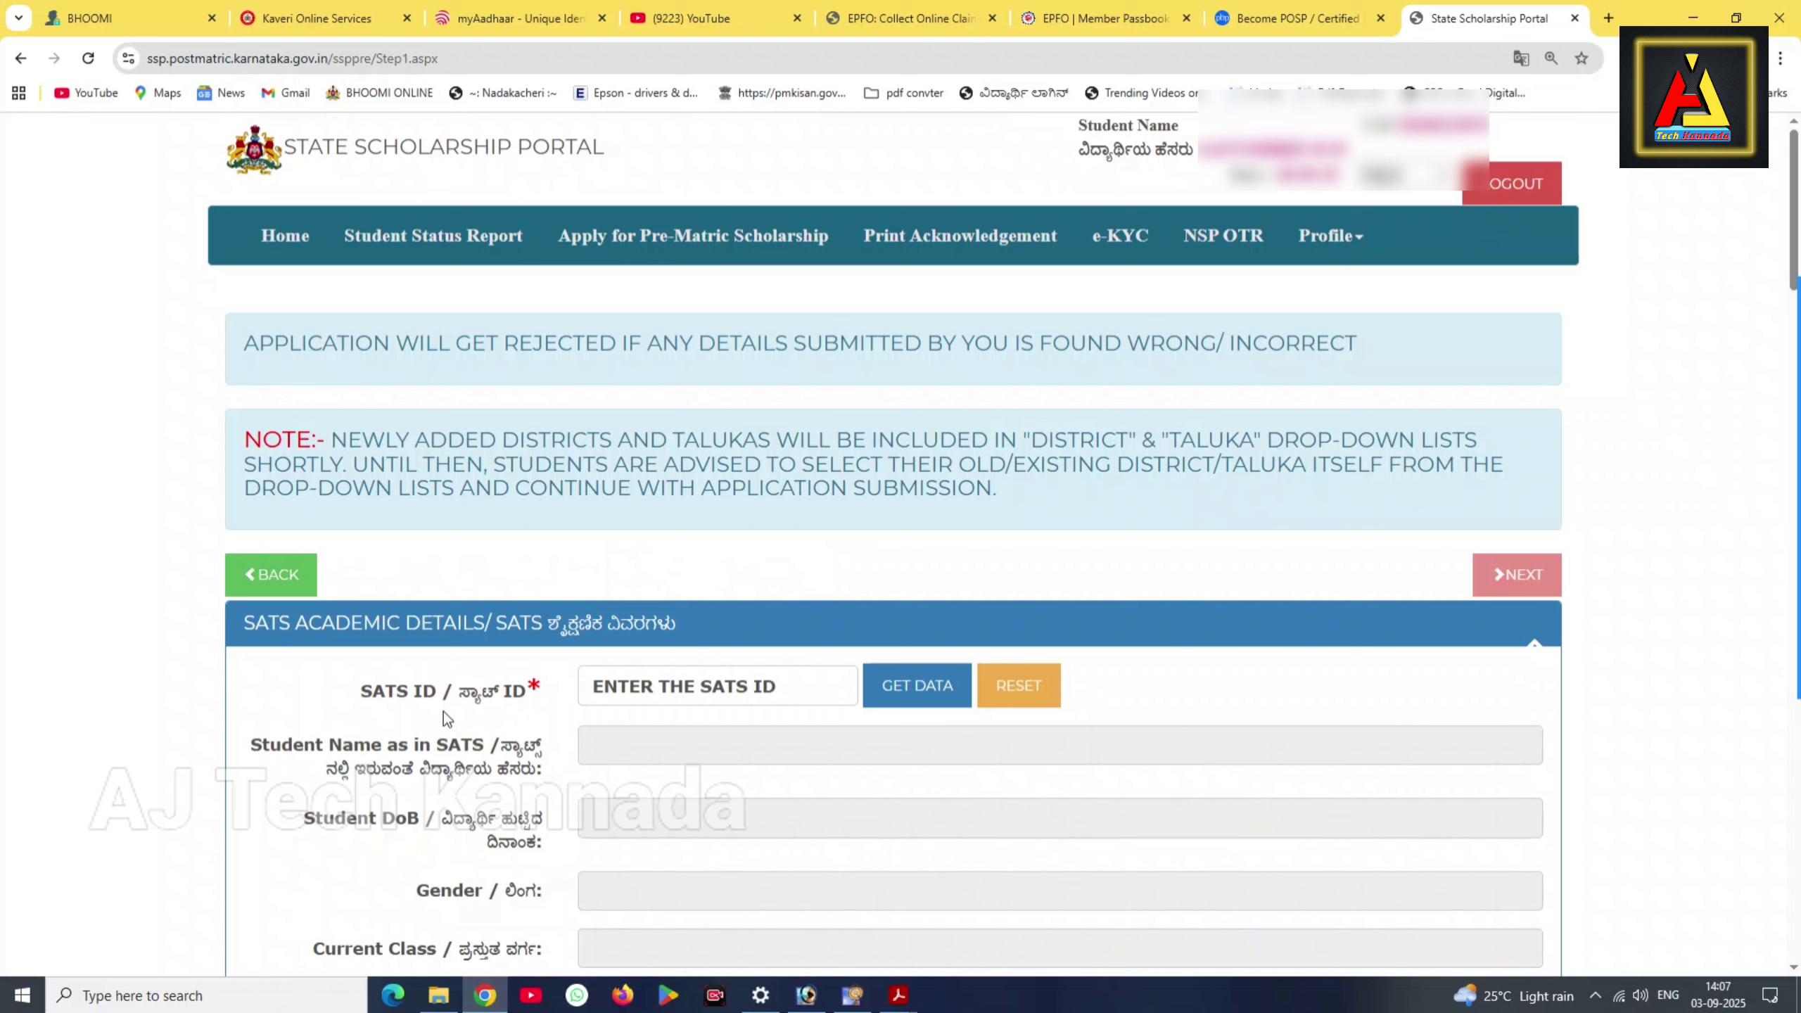
Step: Enter the student's SATS ID, fetch the academic data and accept the name comparison
left_click(589, 683)
type("26")
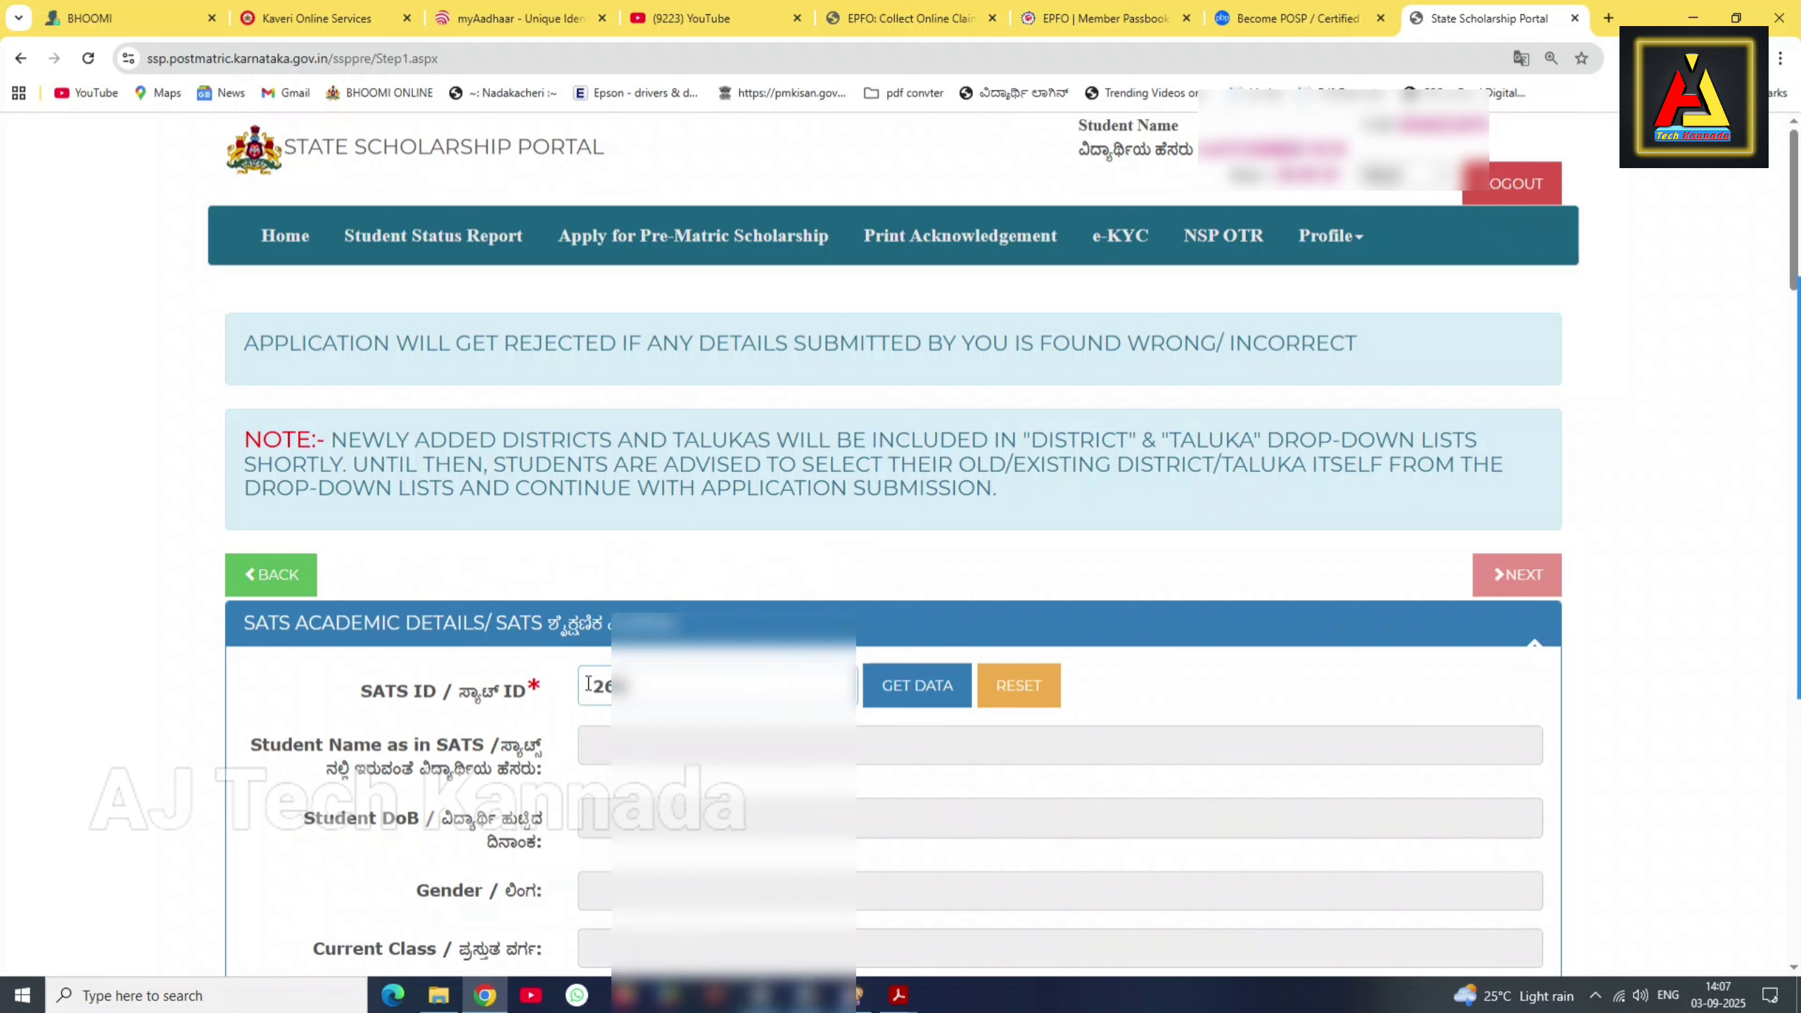
type("8•••••••")
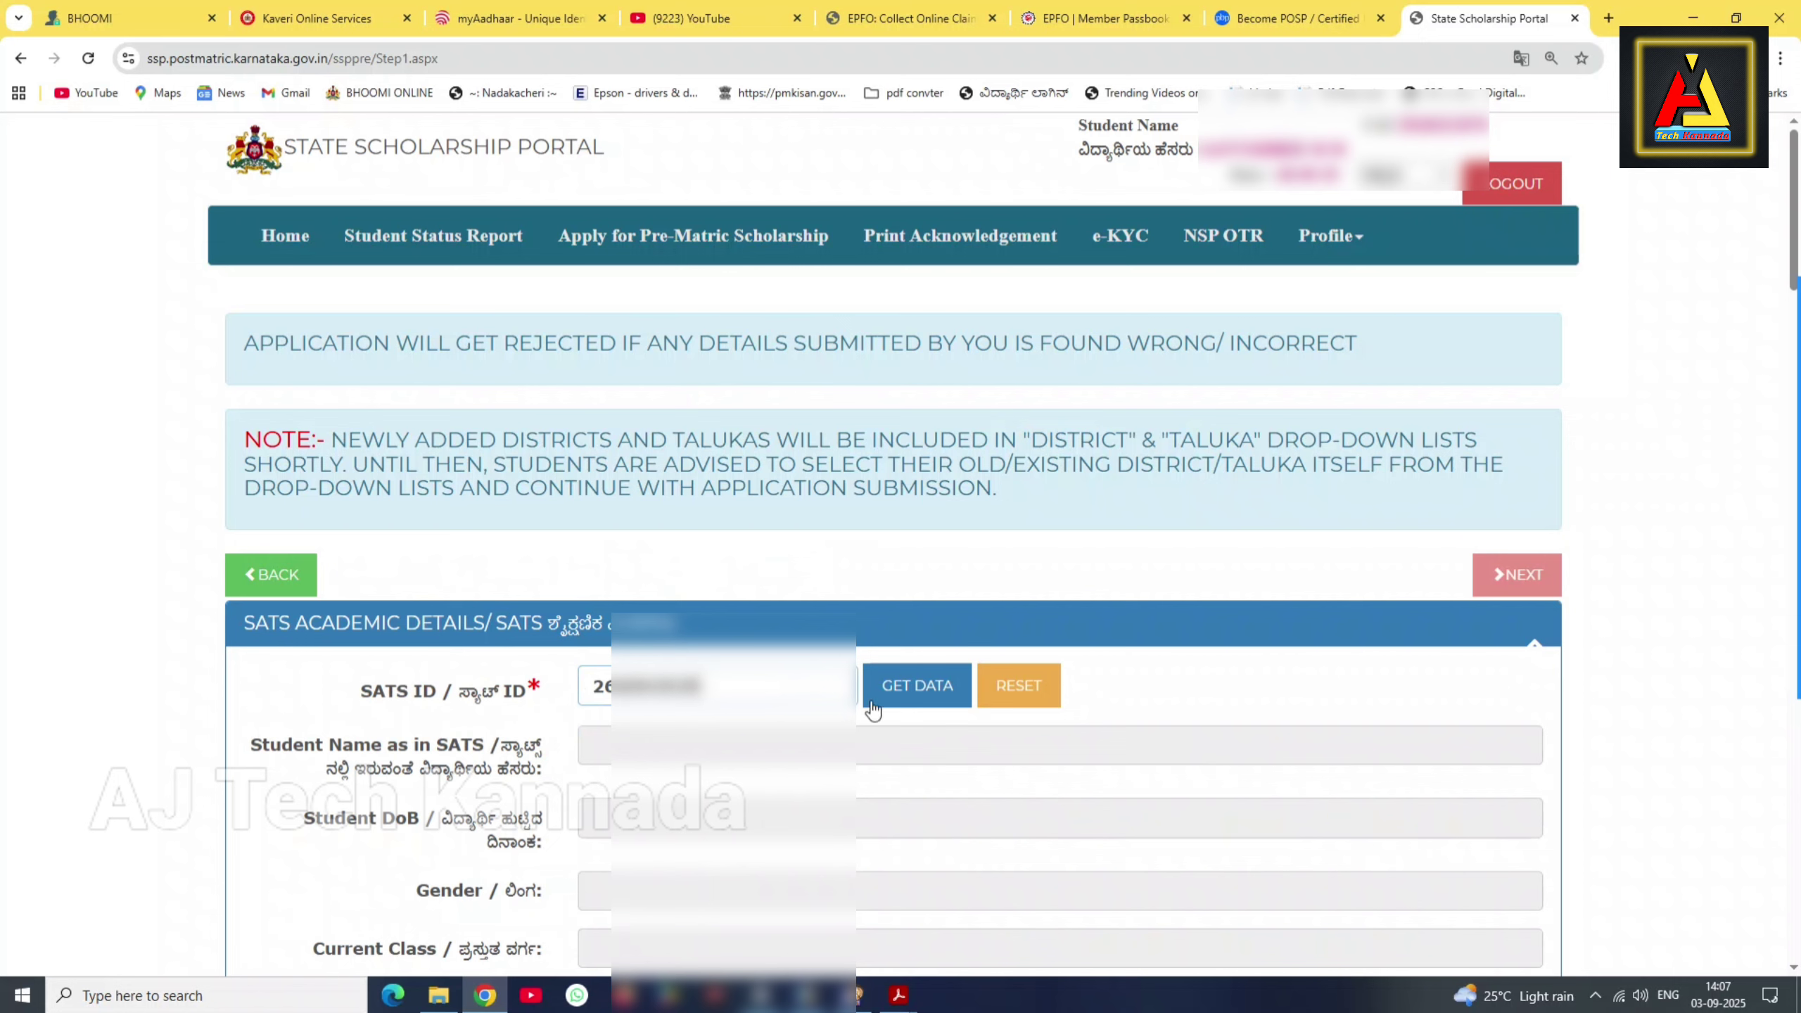
left_click(922, 685)
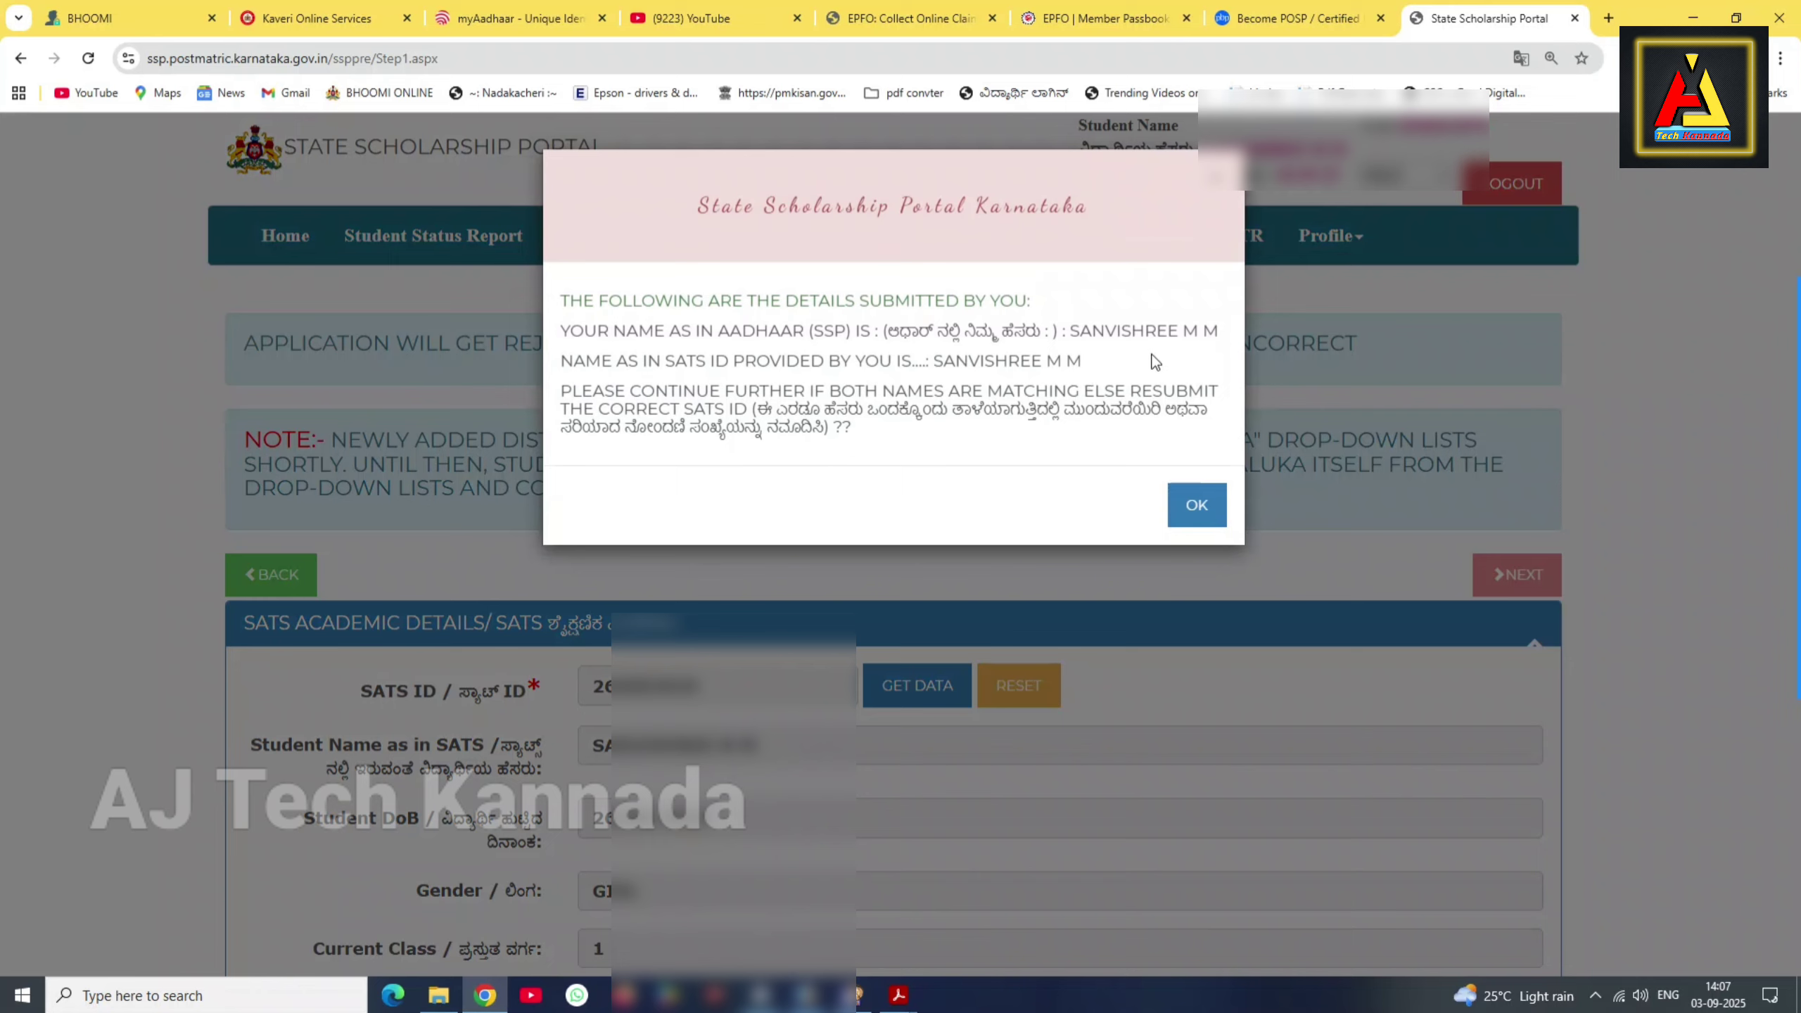
left_click(1213, 518)
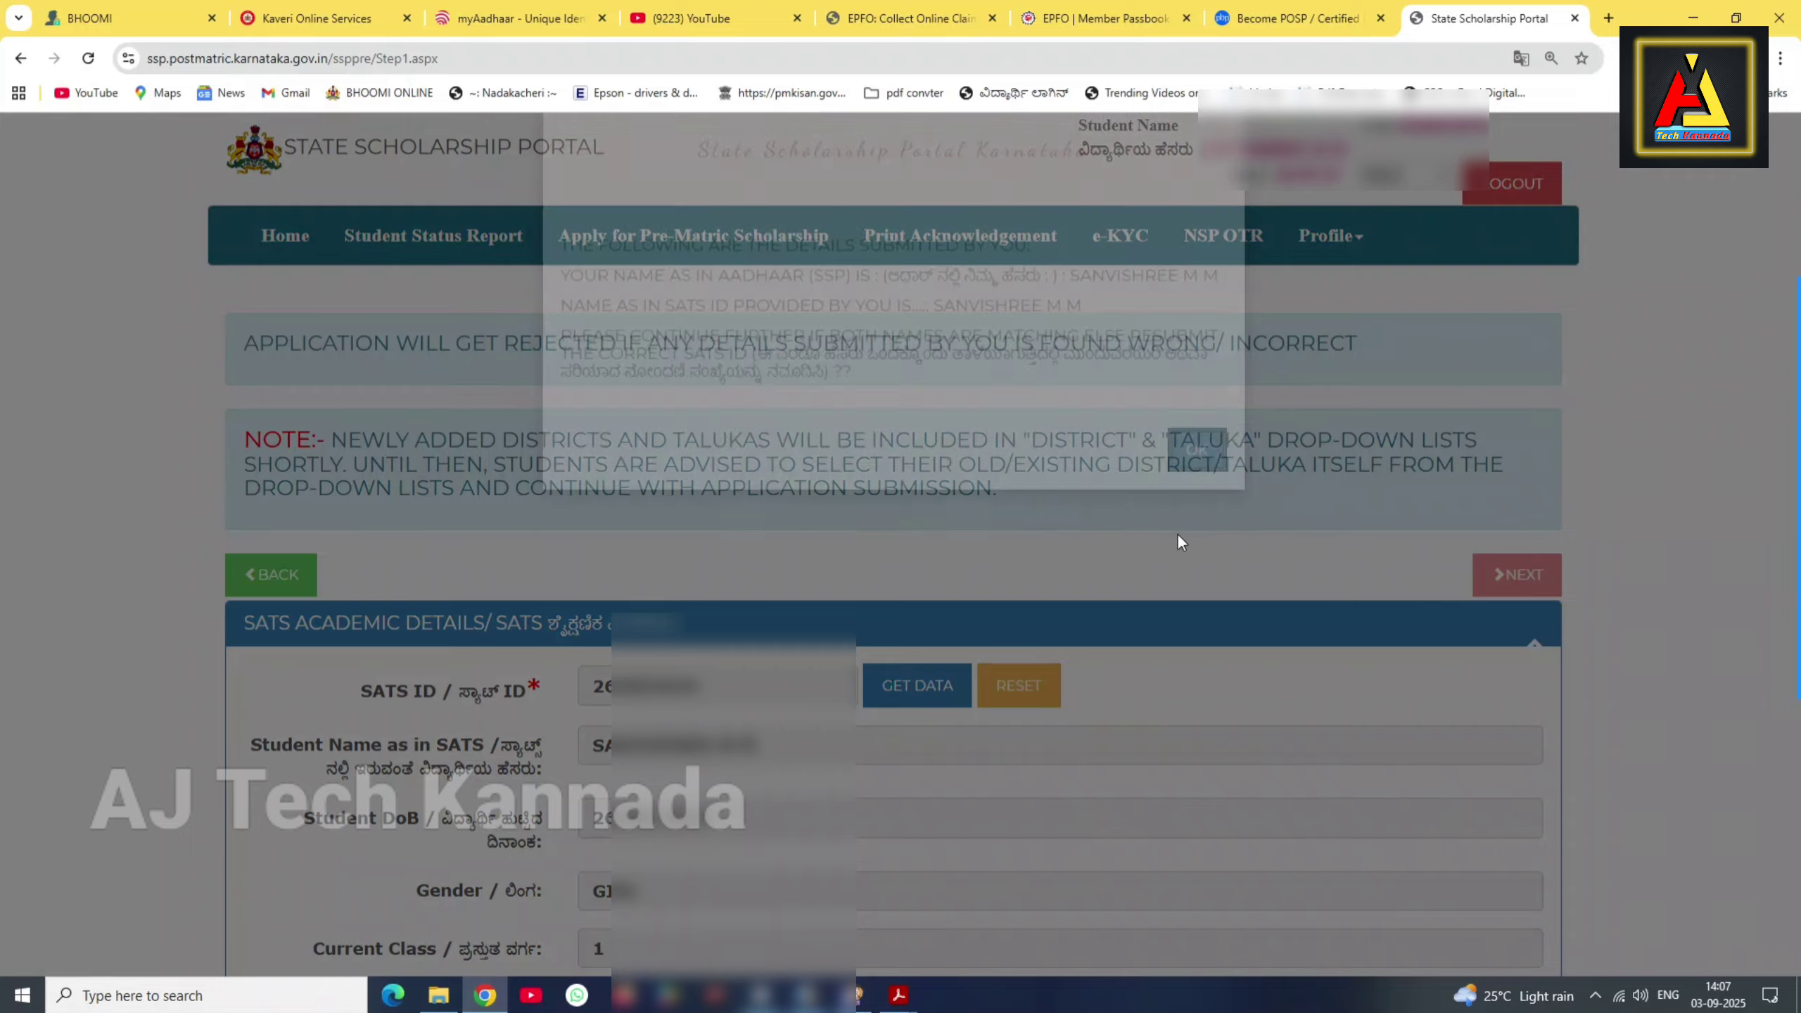
Step: Confirm with YES that the displayed SATS details are correct, and save the academic details
scroll(730, 483, "down", 5)
scroll(728, 480, "down", 3)
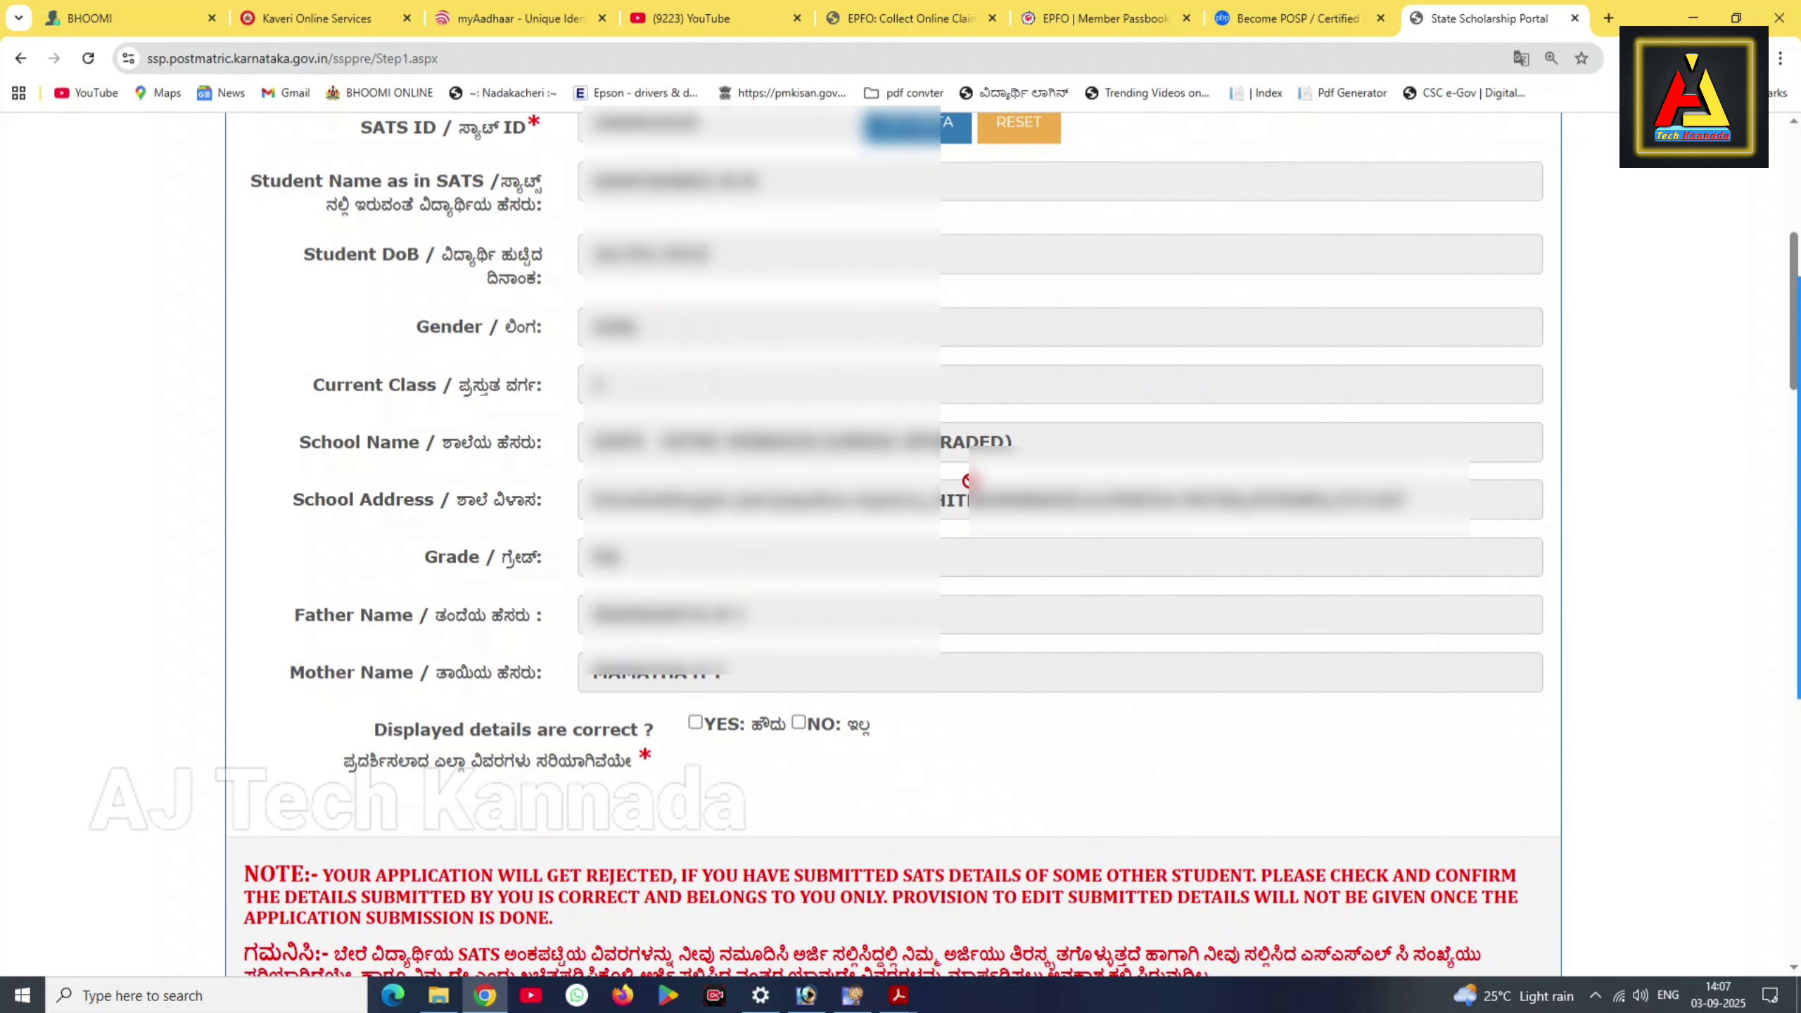
left_click(696, 723)
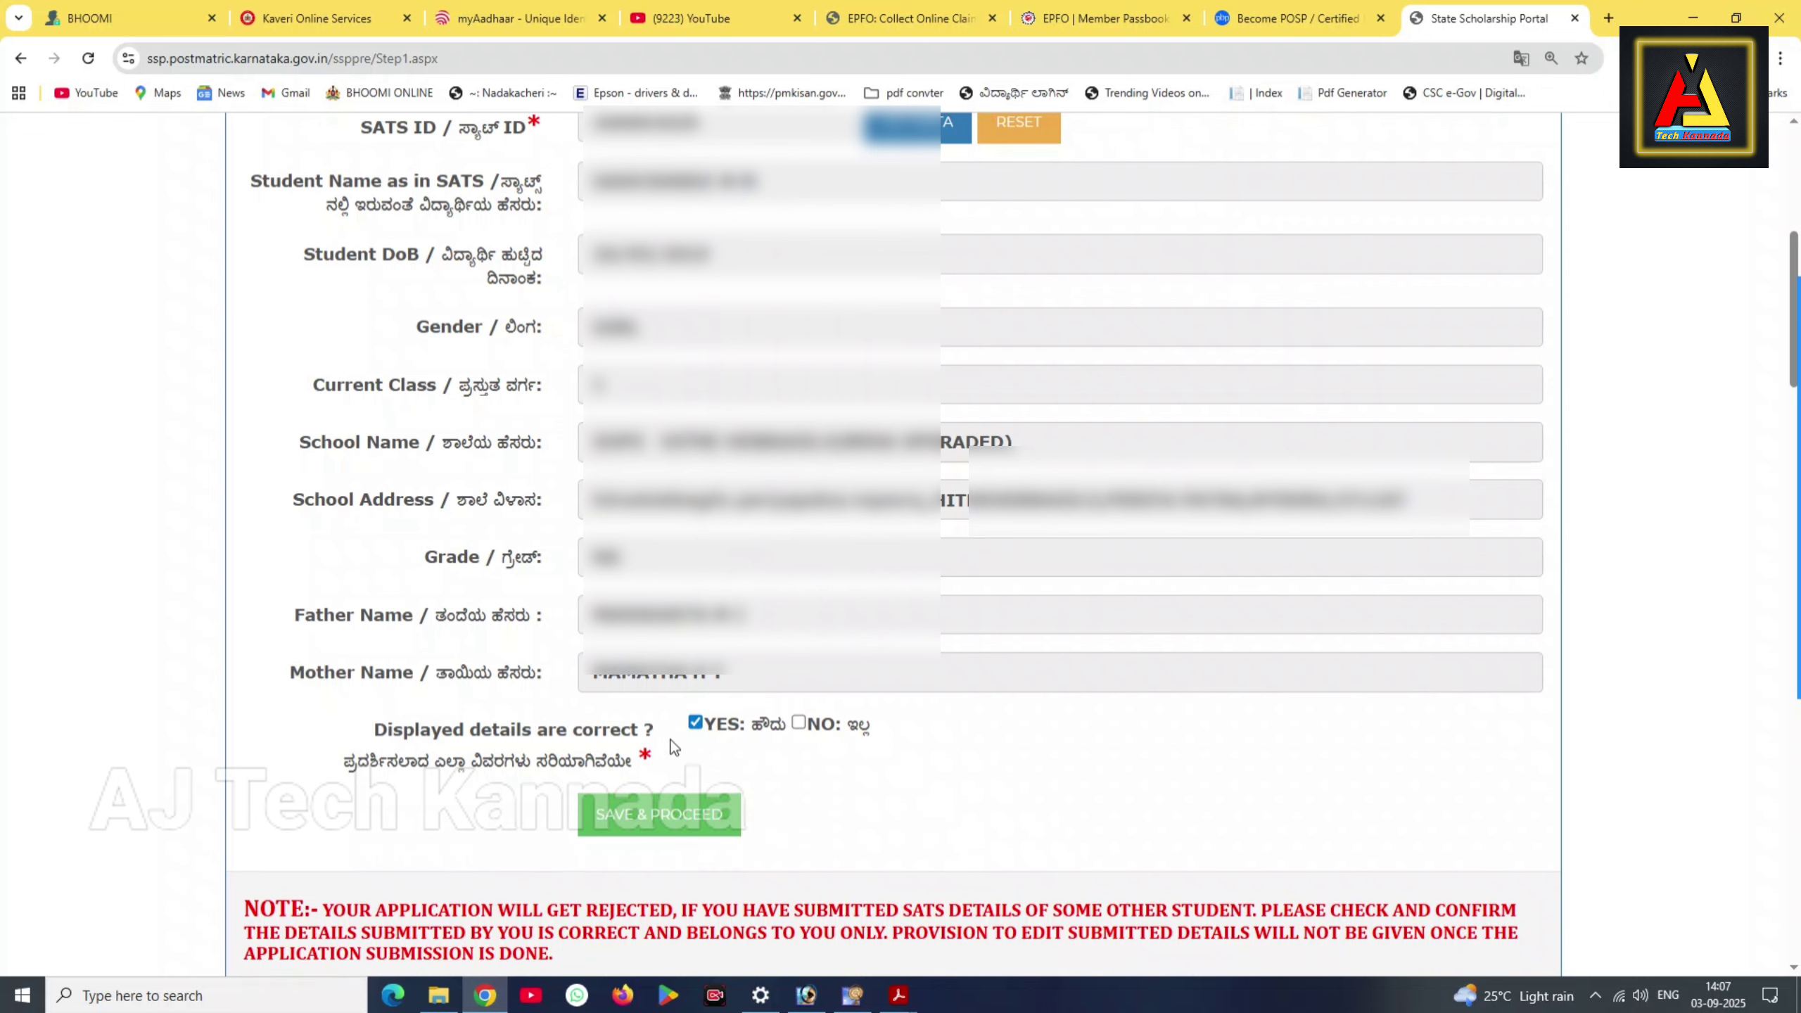
left_click(660, 818)
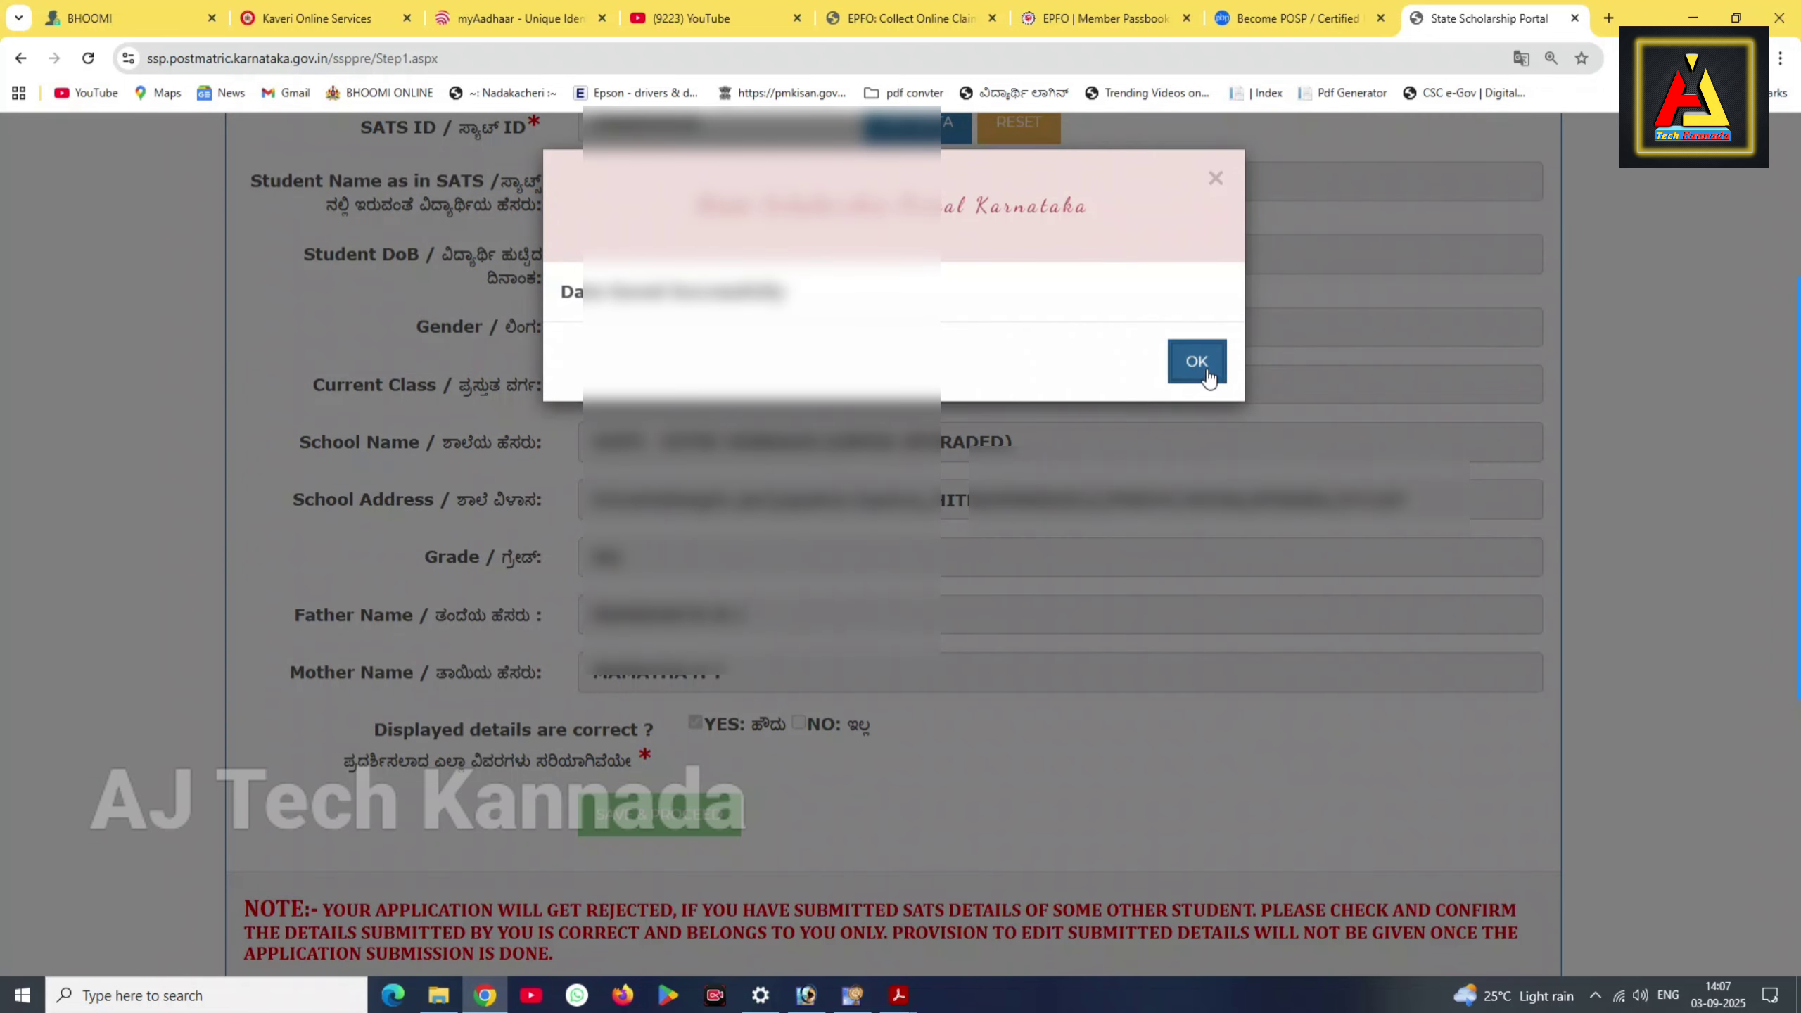
left_click(1208, 377)
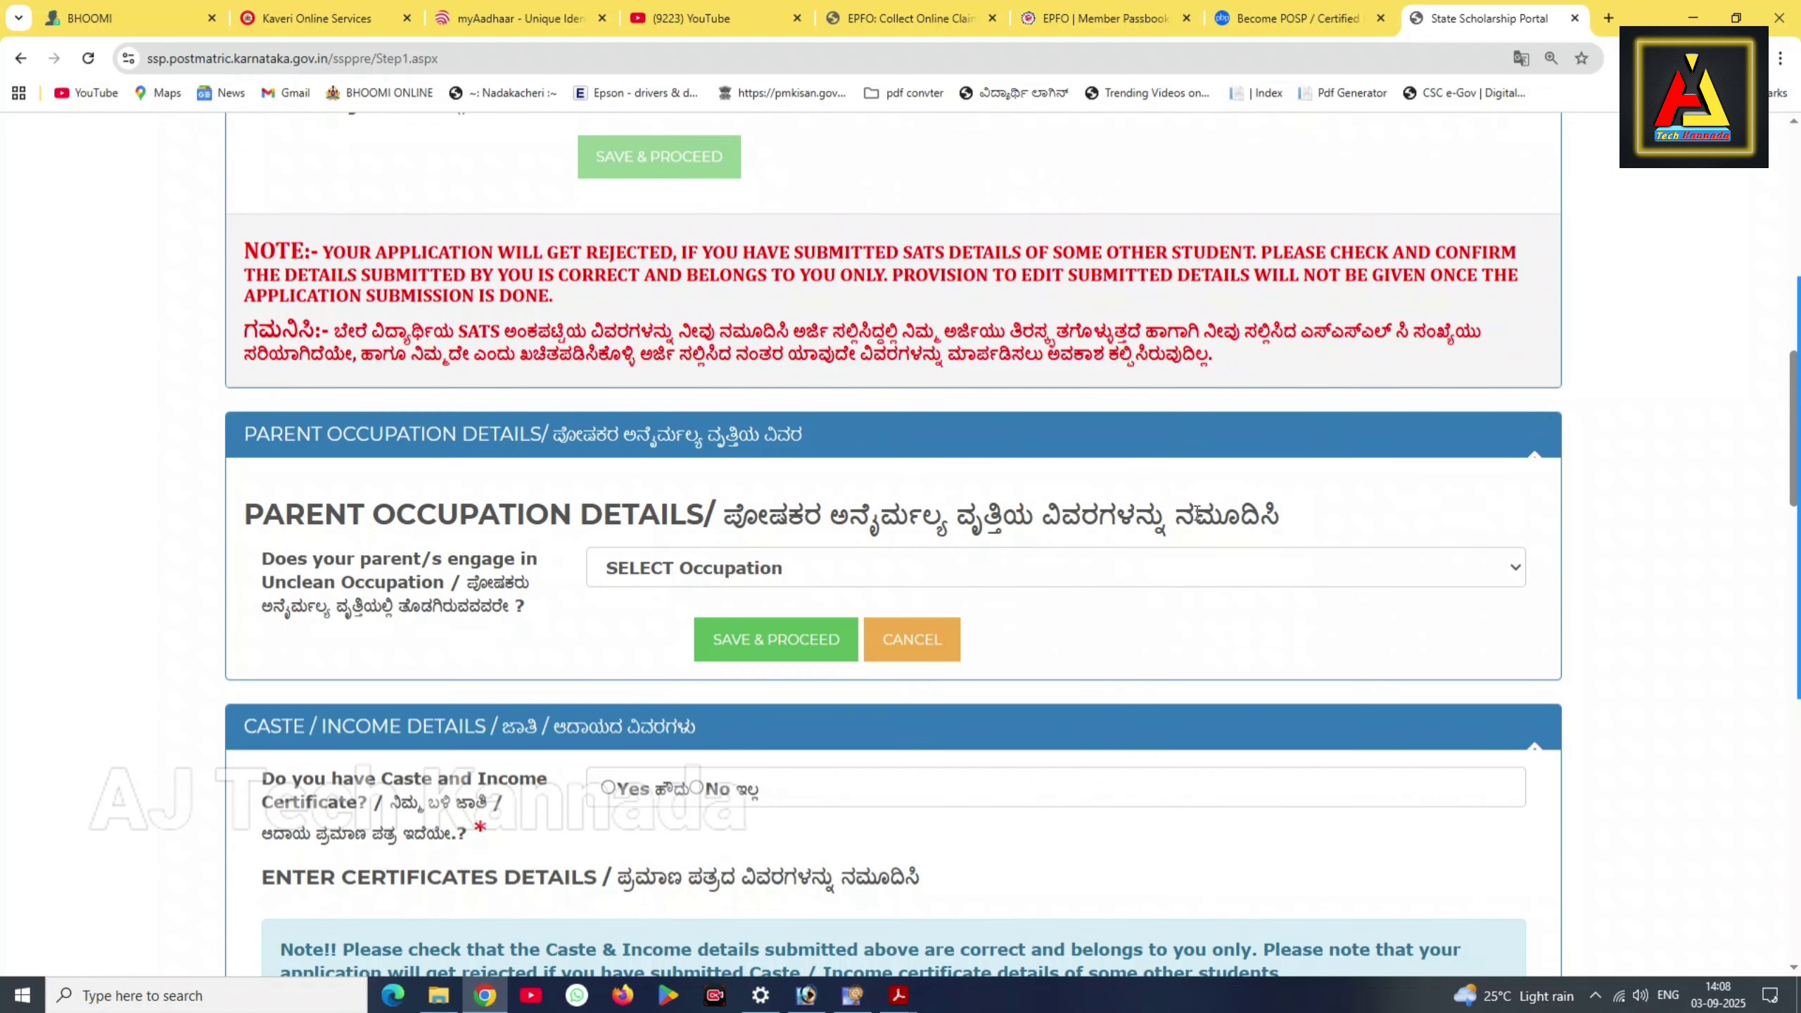
Step: Set the parents' unclean occupation answer to NO and save the Parent Occupation Details
scroll(349, 423, "down", 2)
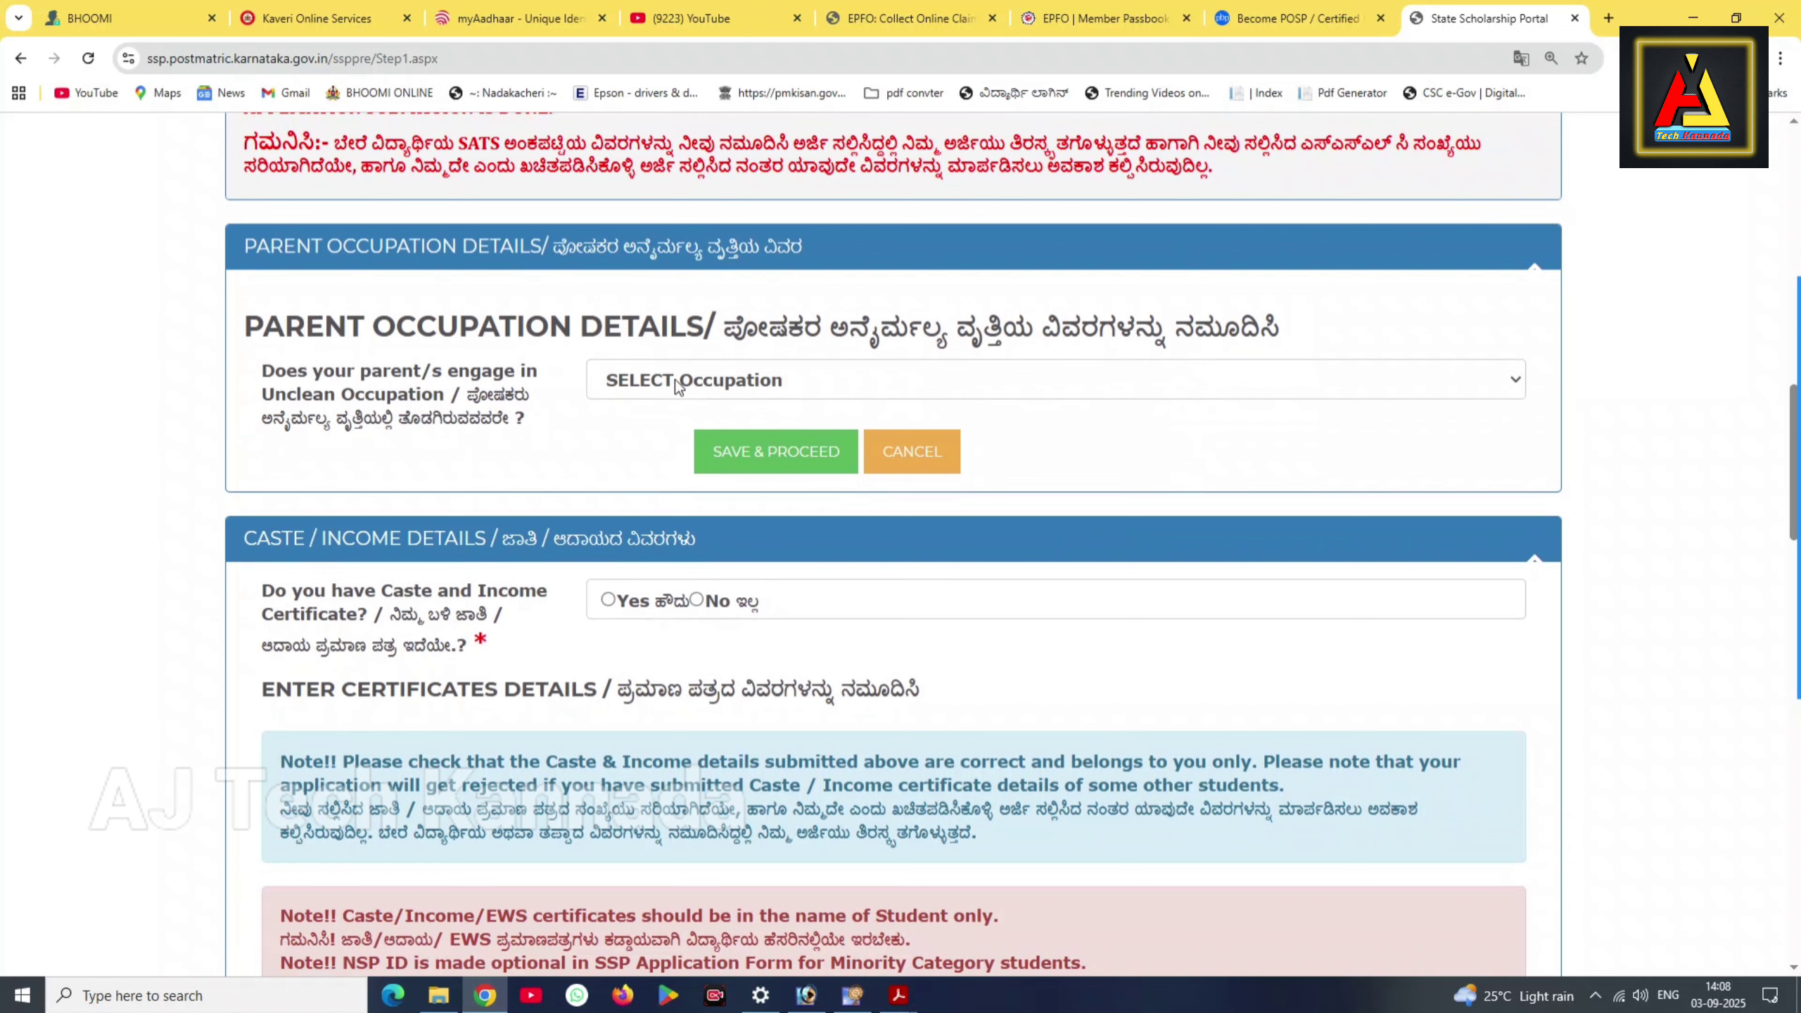
left_click(850, 392)
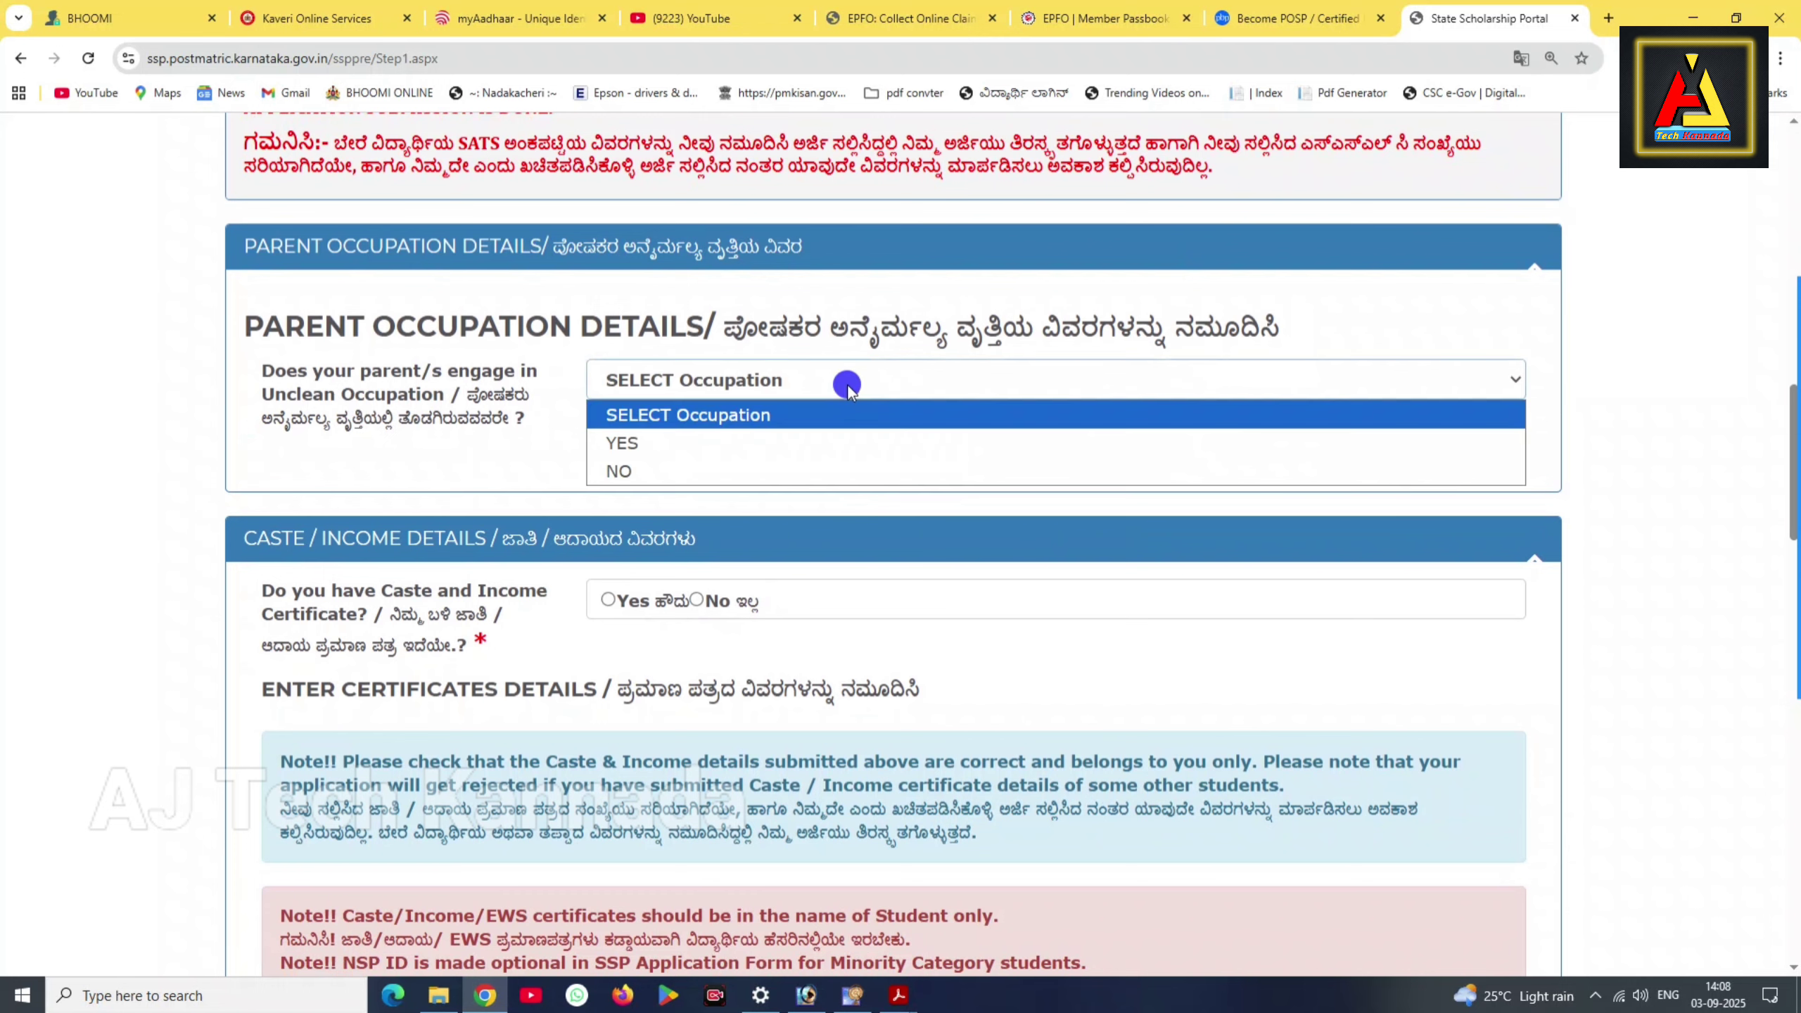
left_click(656, 472)
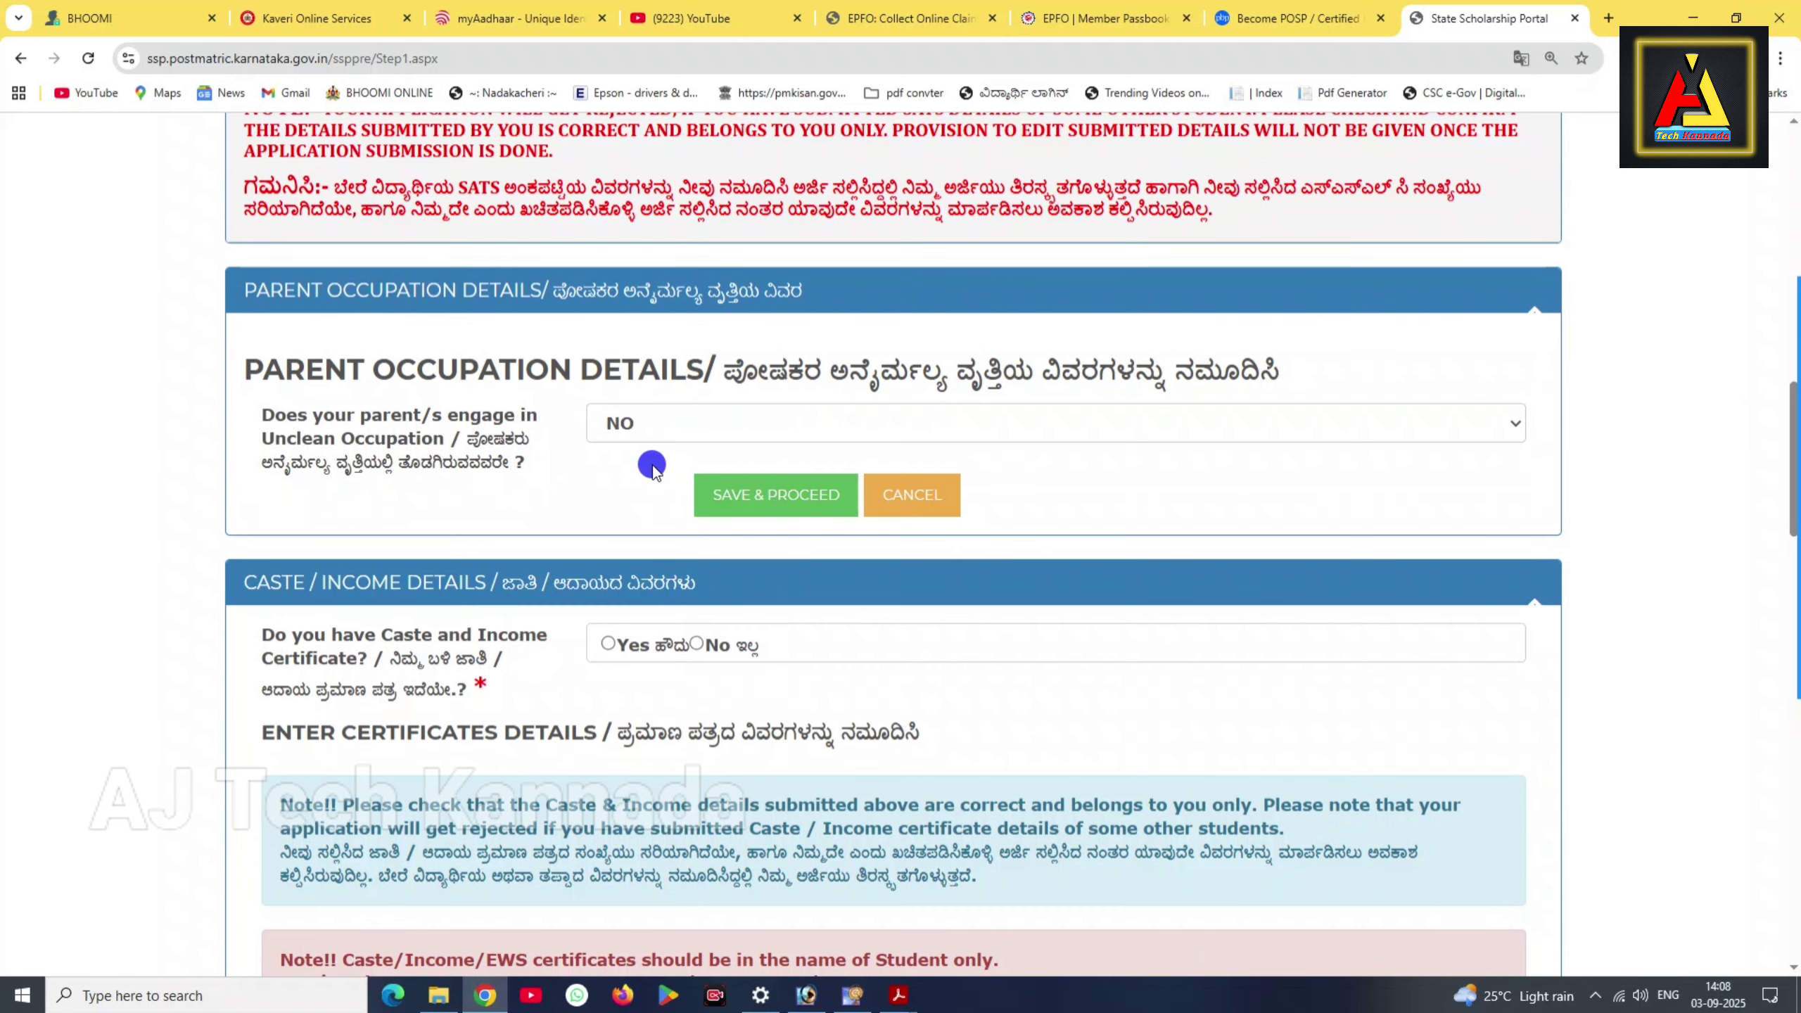
left_click(771, 500)
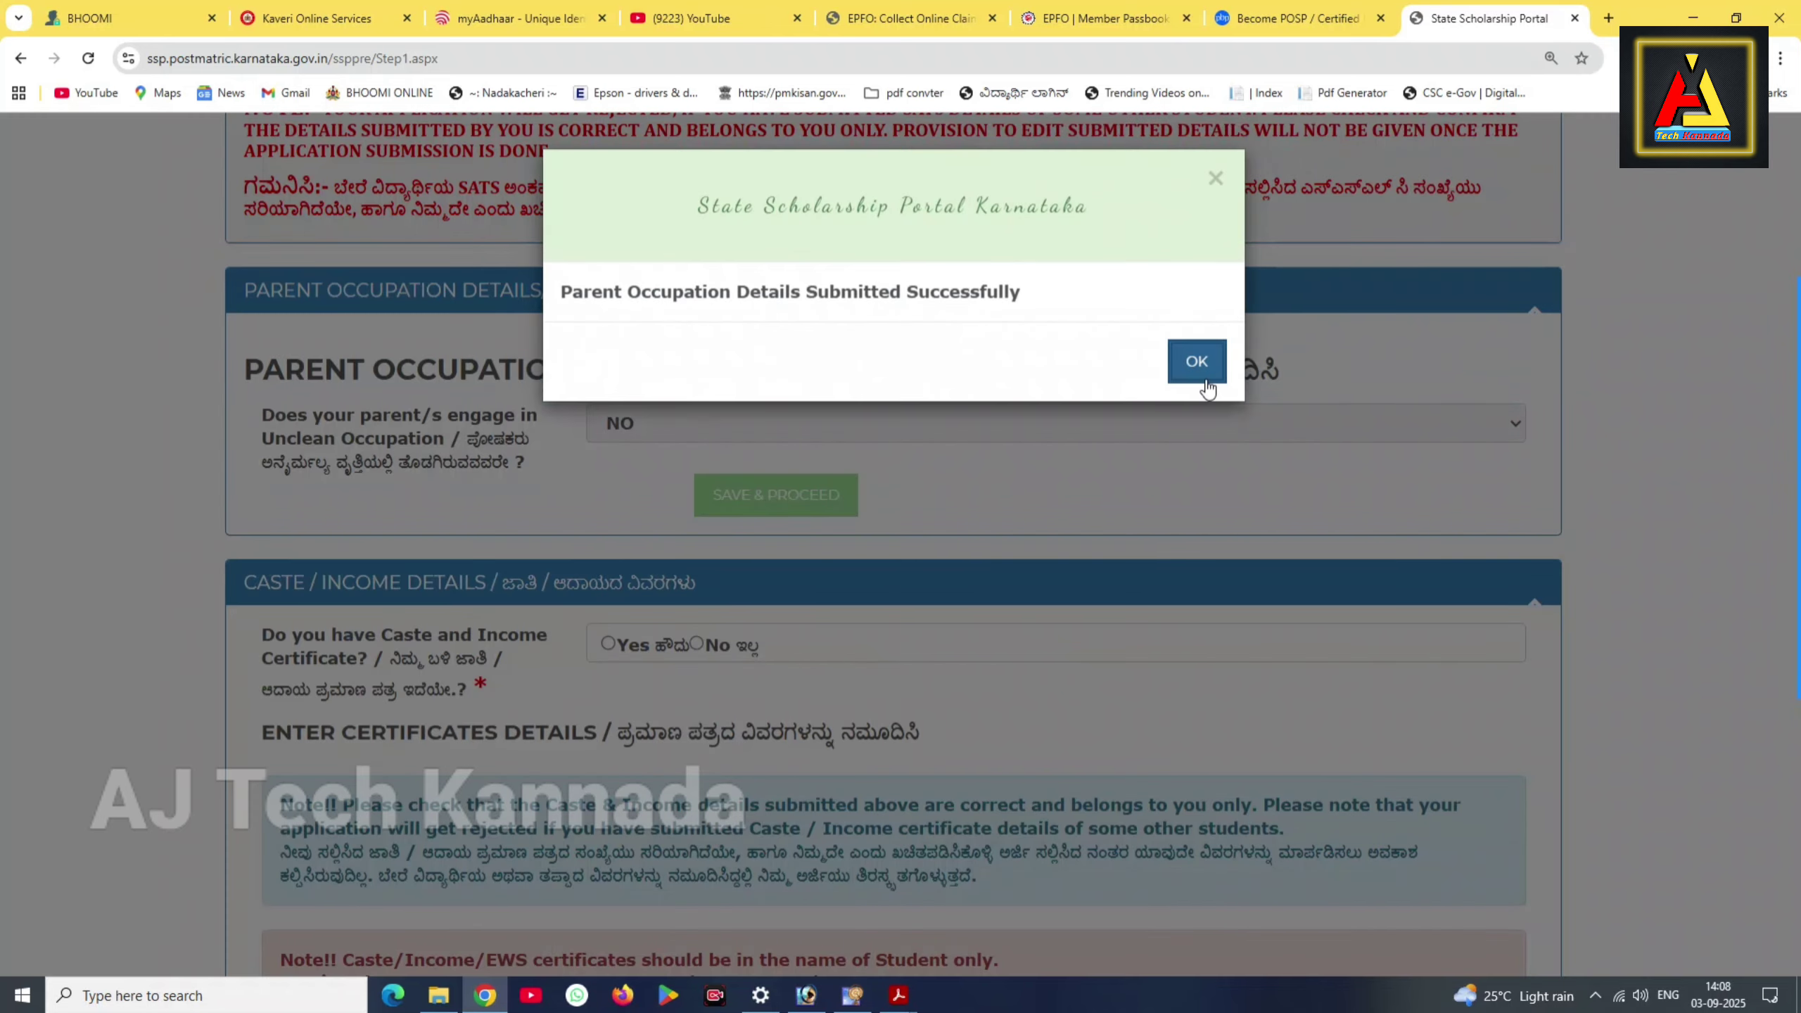
left_click(1197, 361)
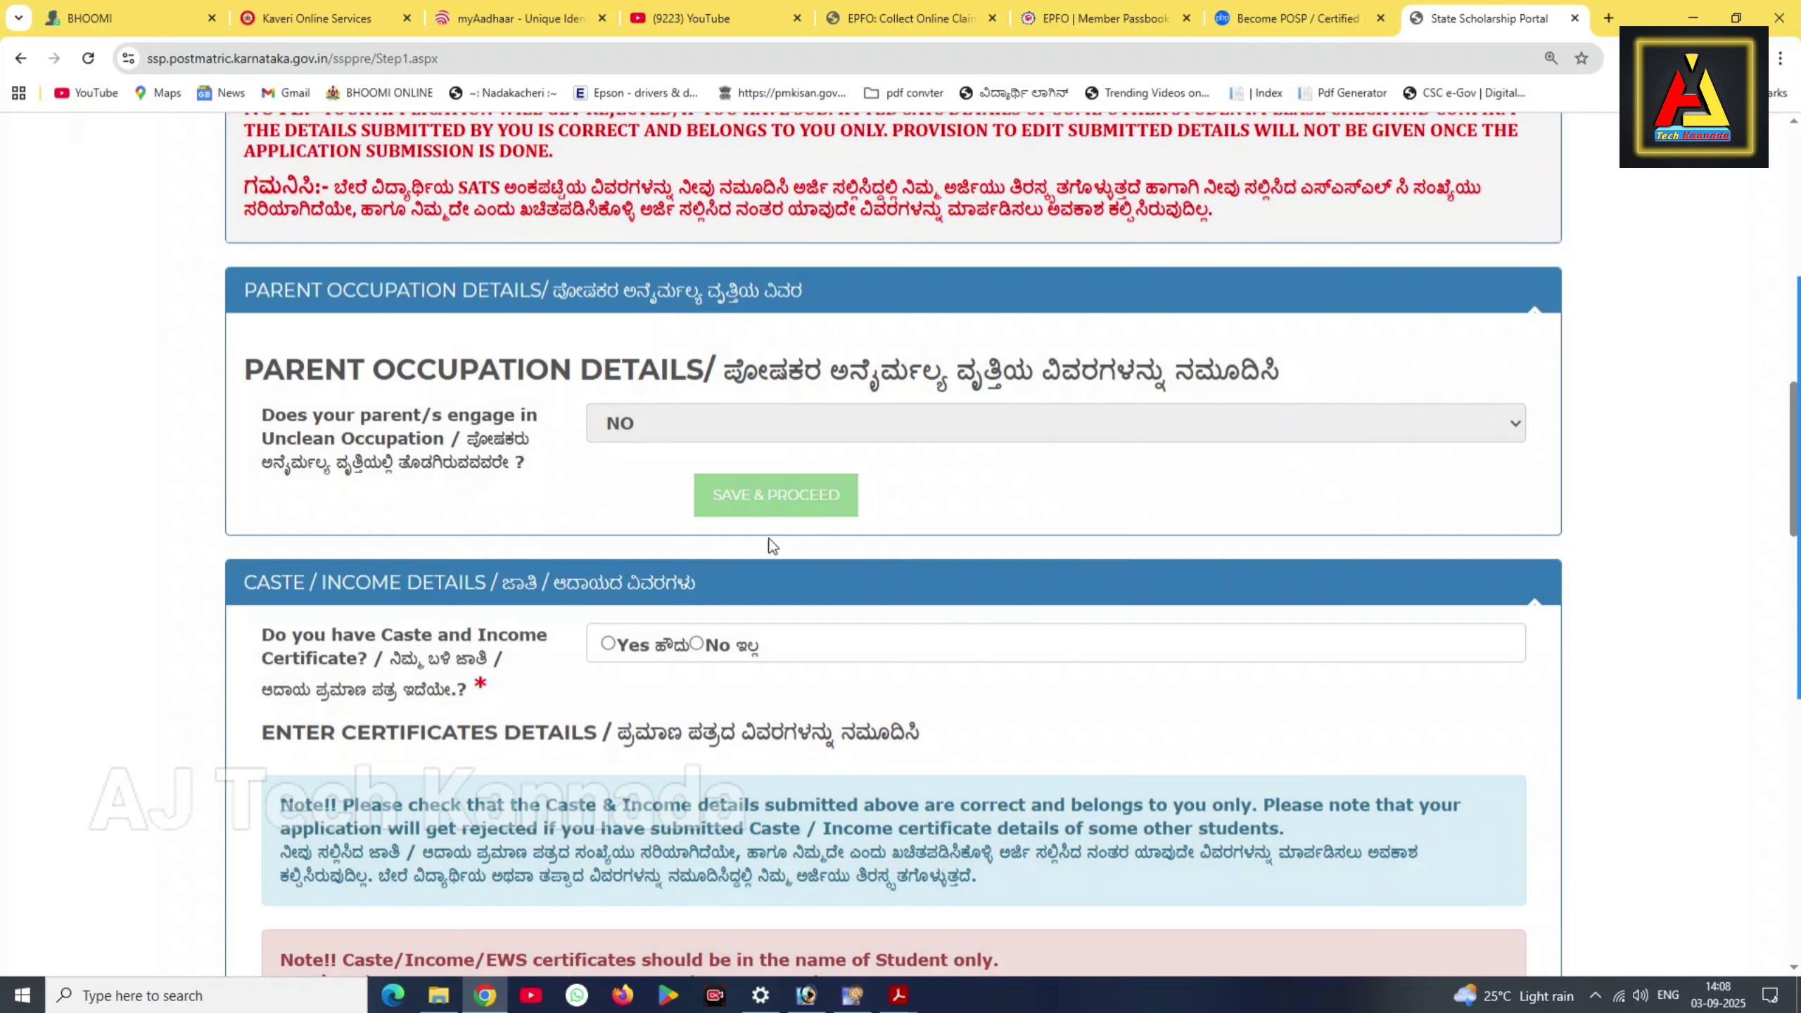
Step: Answer Yes to having a caste and income certificate, and set the religion to ಹಿಂದು (Hindu)
scroll(603, 497, "down", 3)
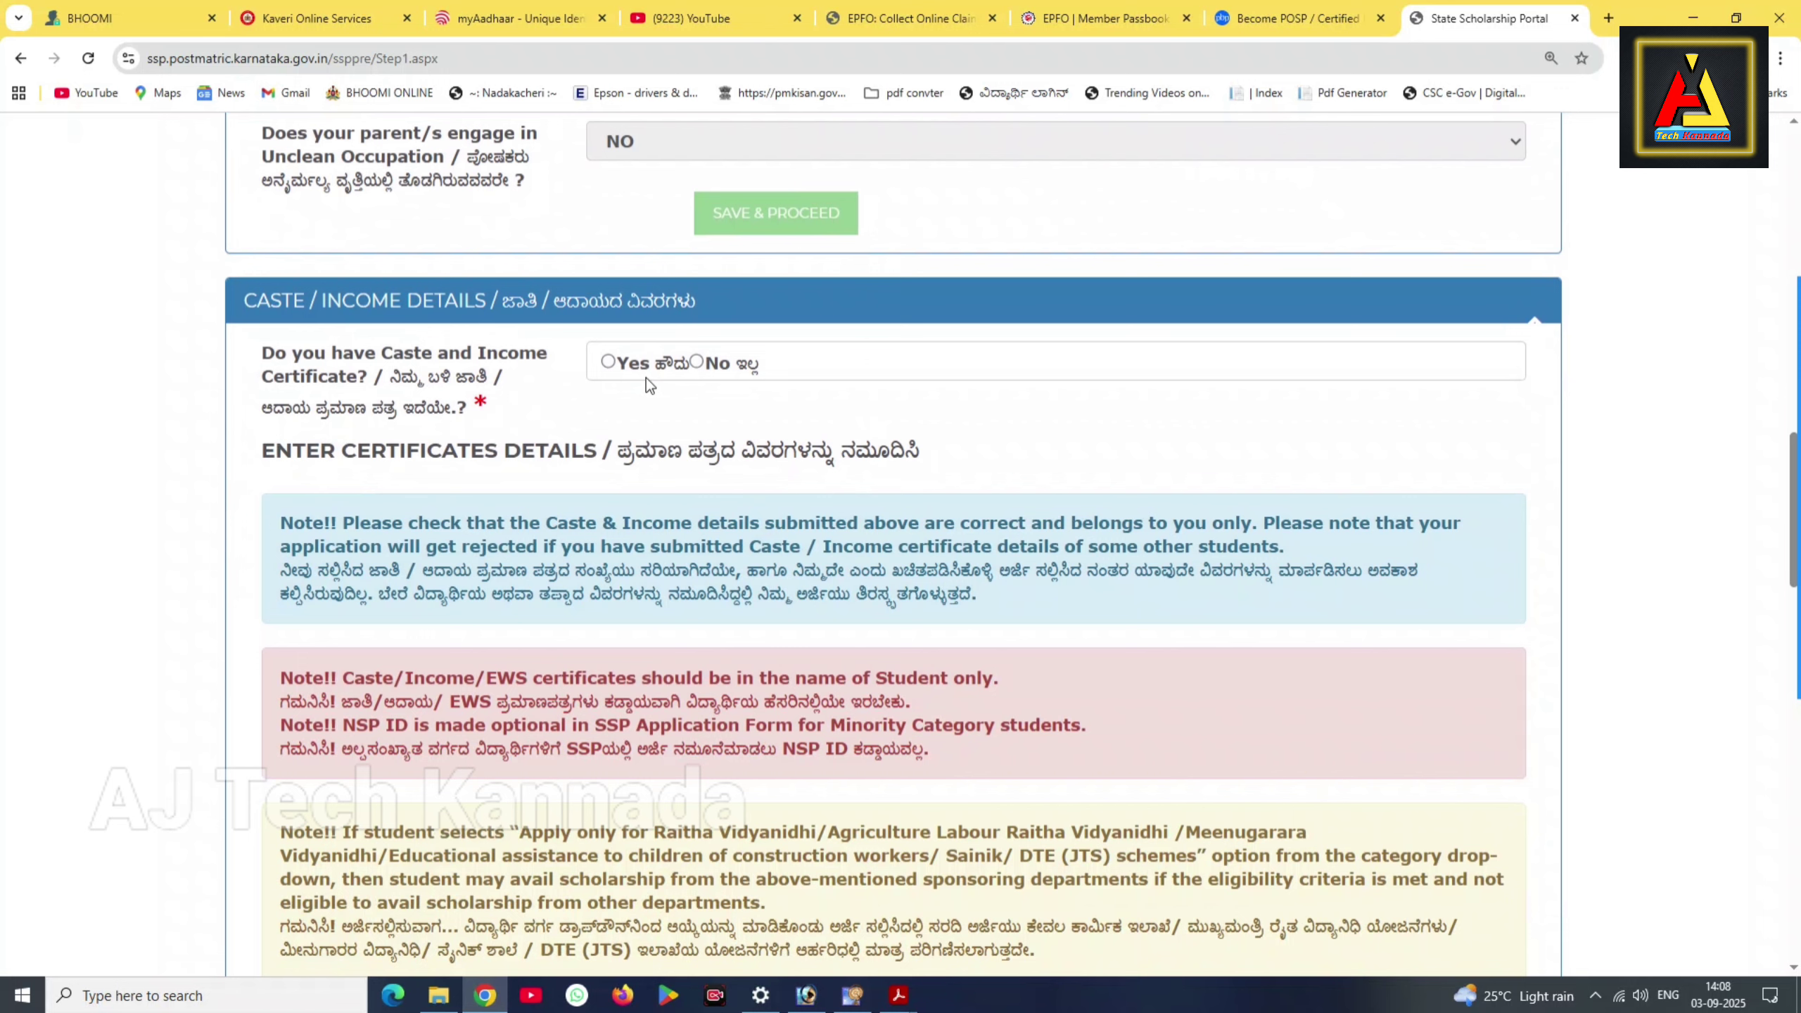
left_click(609, 362)
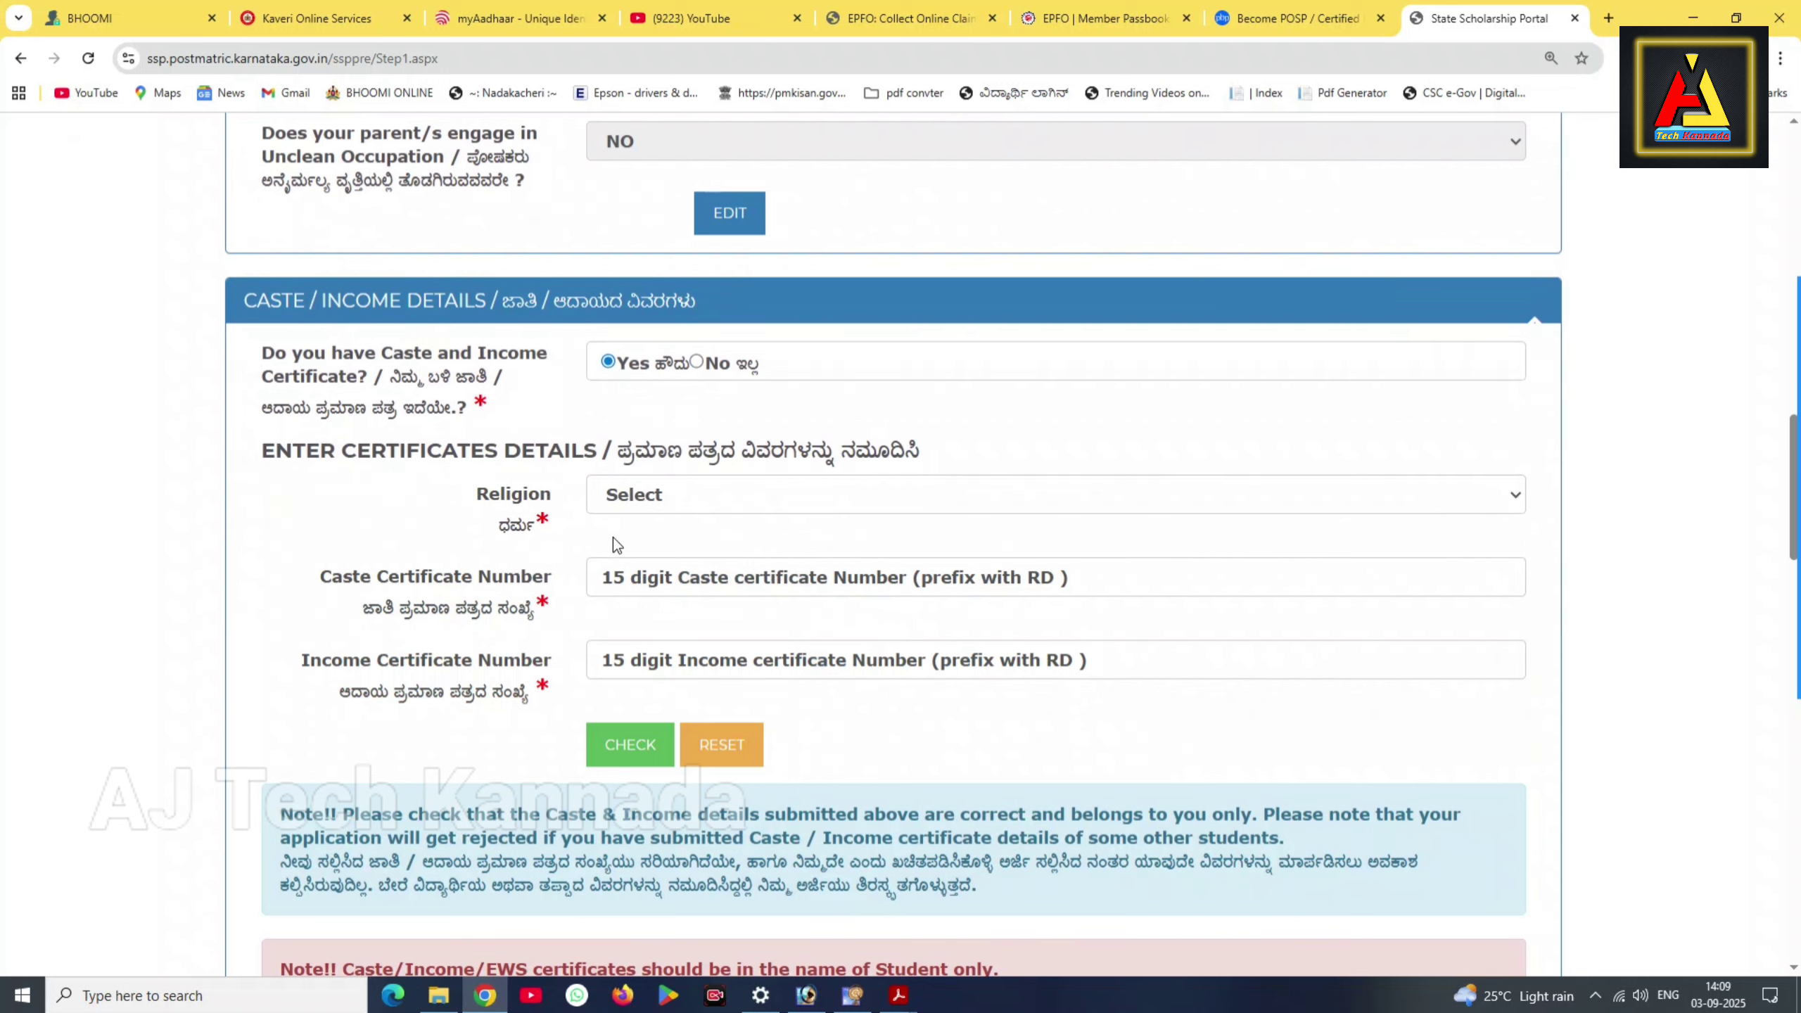
left_click(634, 498)
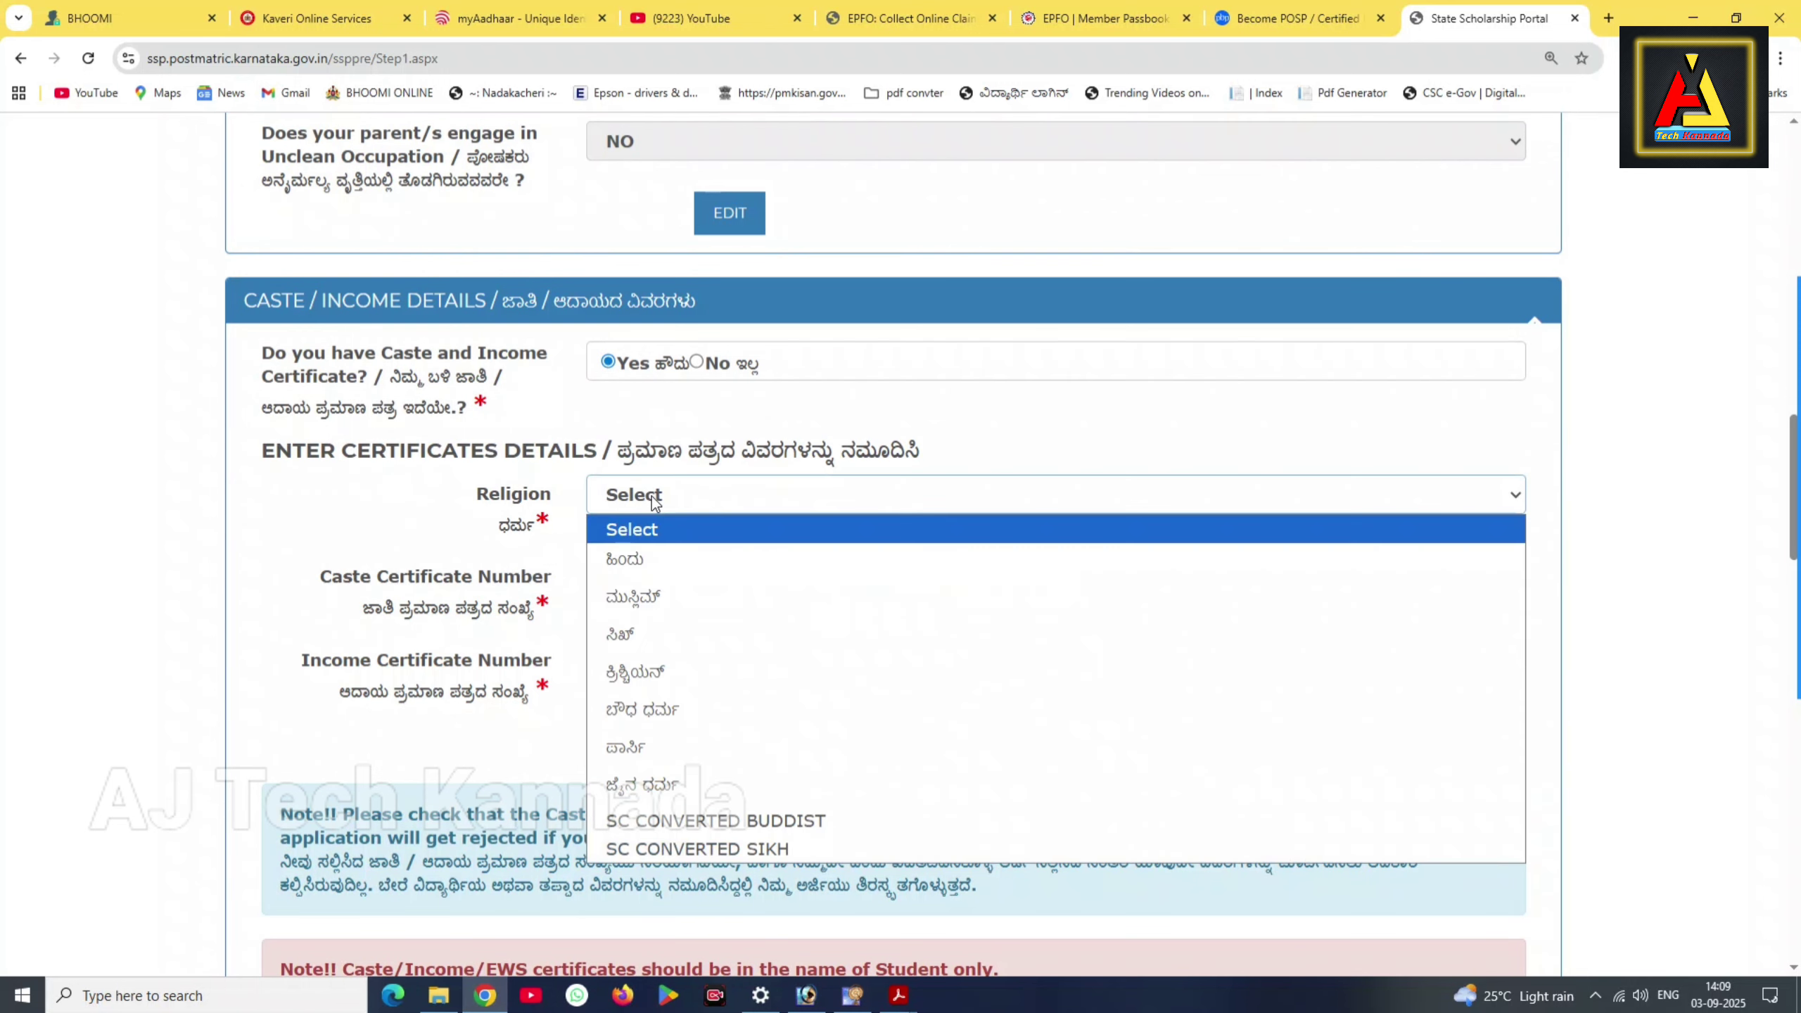
left_click(684, 560)
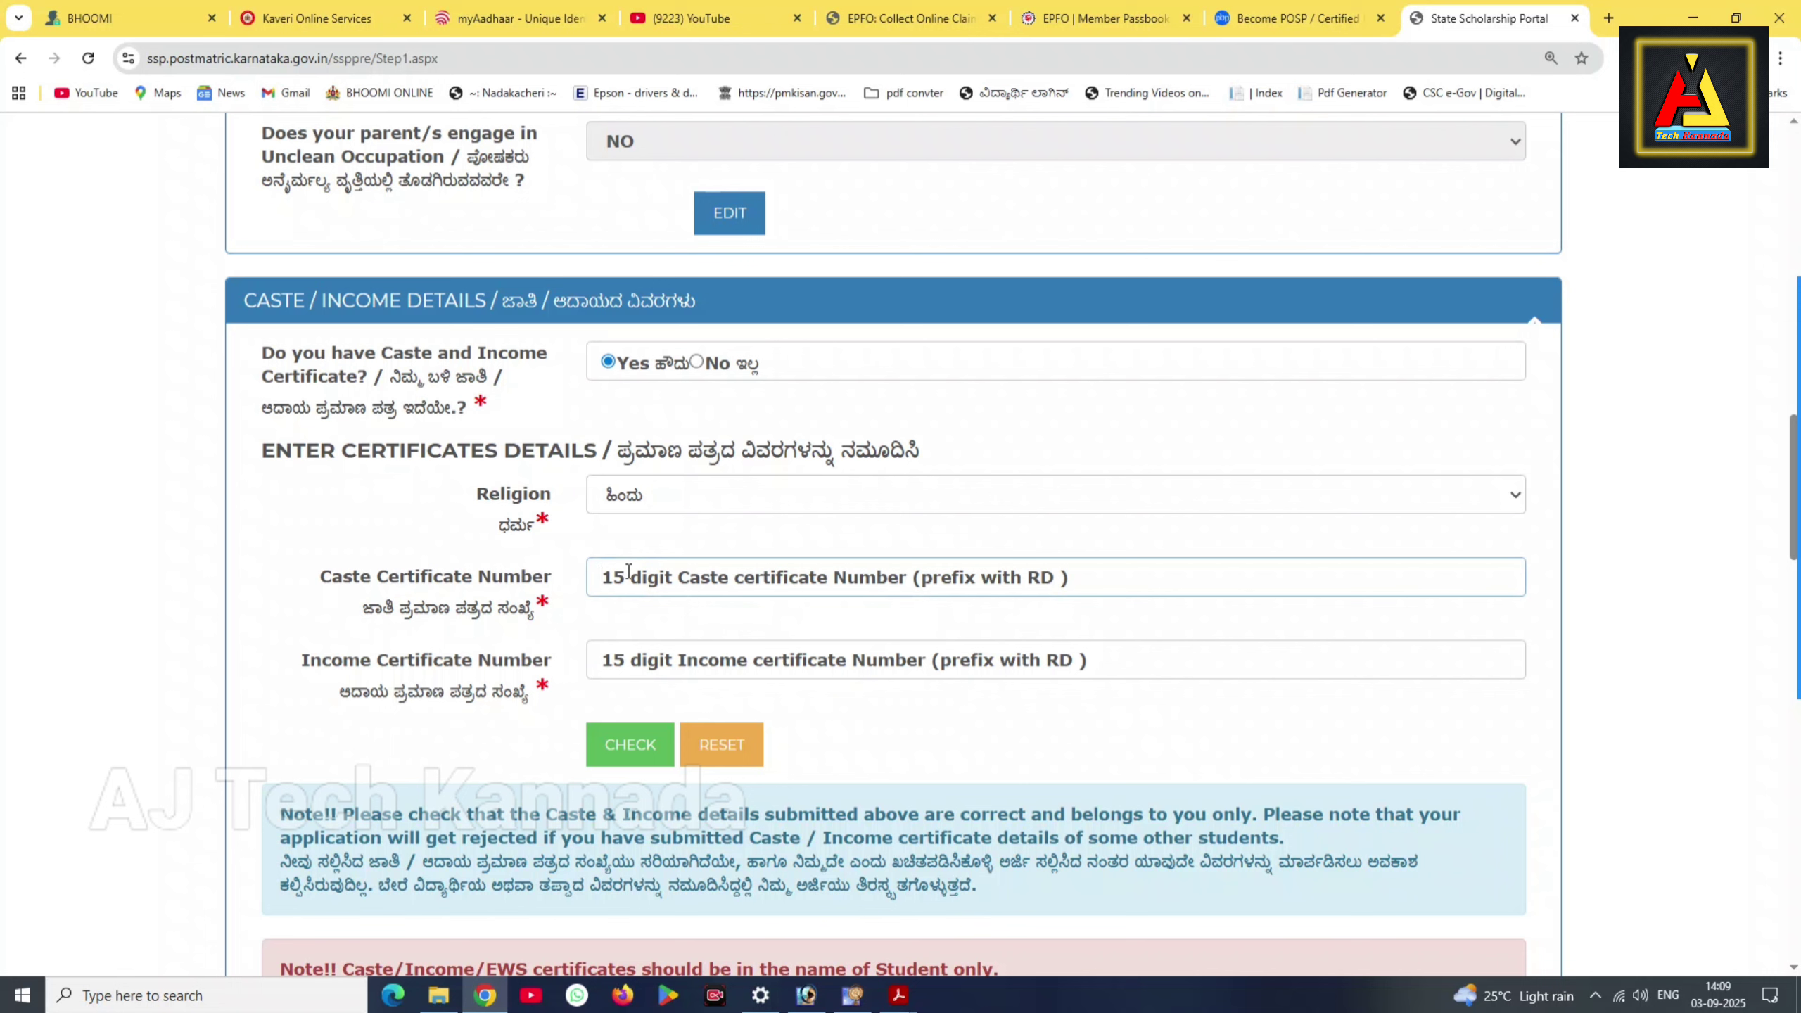
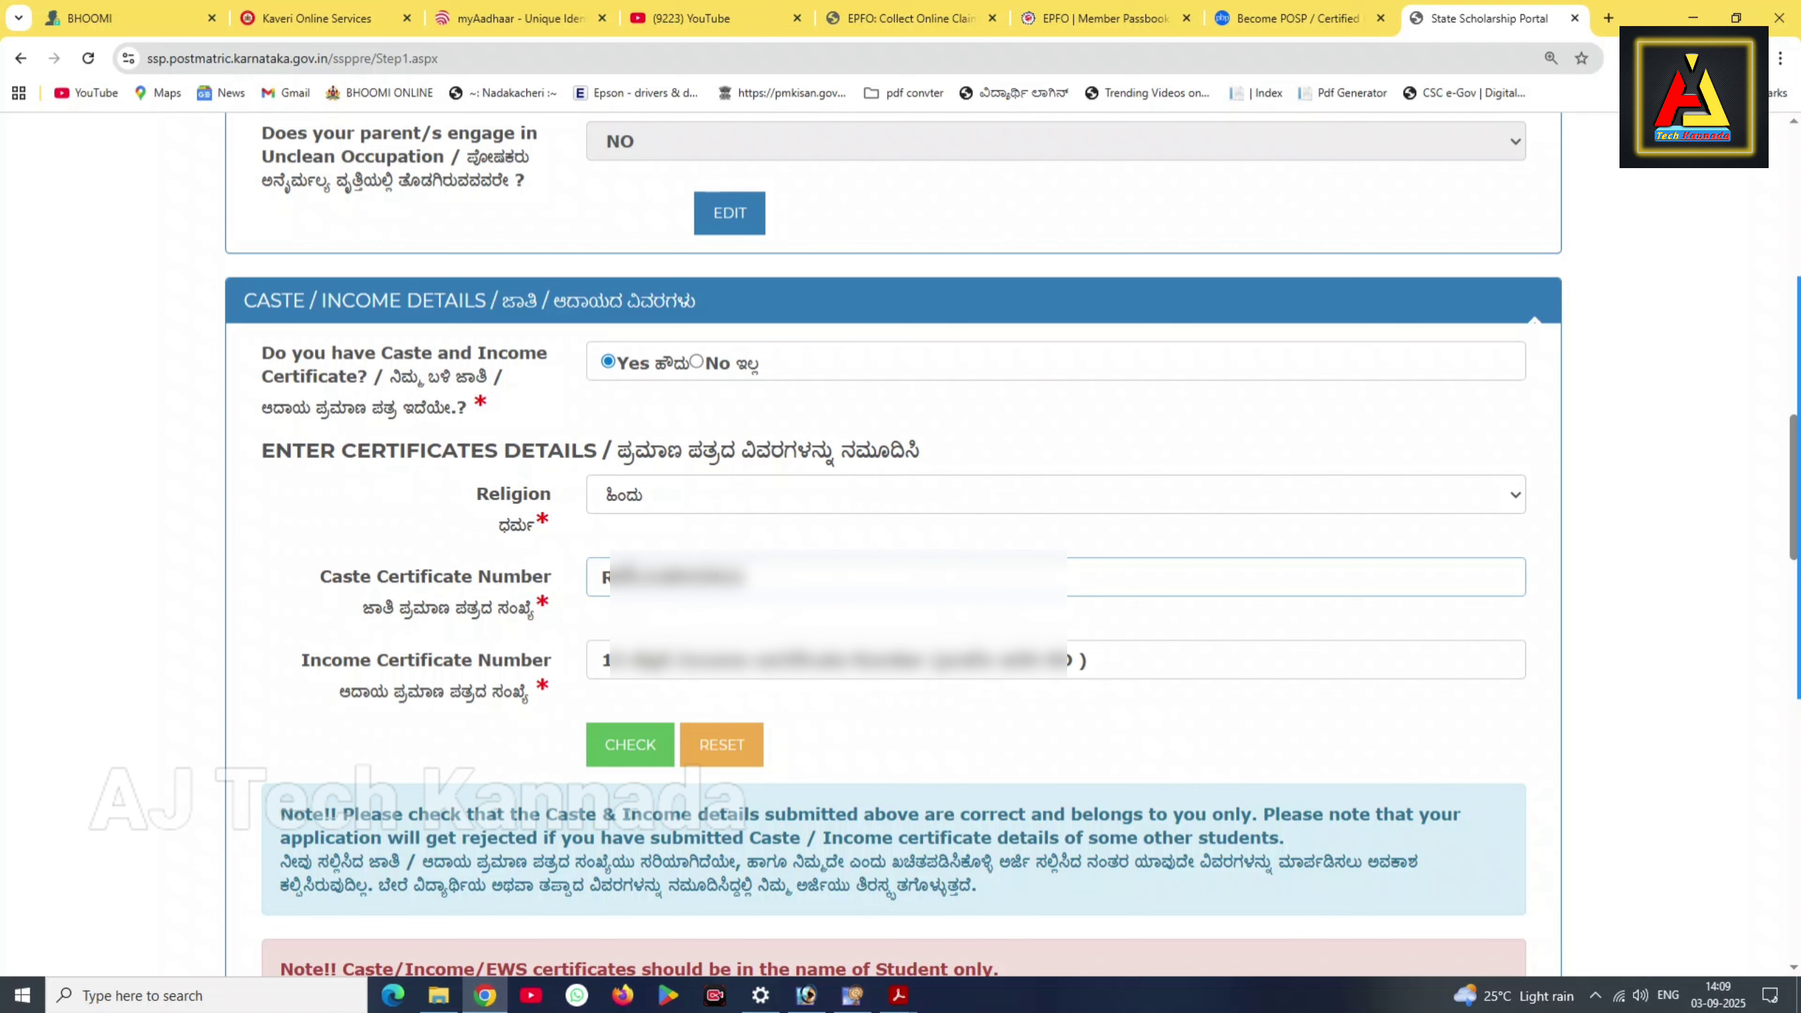
Step: Enter the student's caste certificate number and income certificate number, and check them to fetch the certificate details
left_click(621, 648)
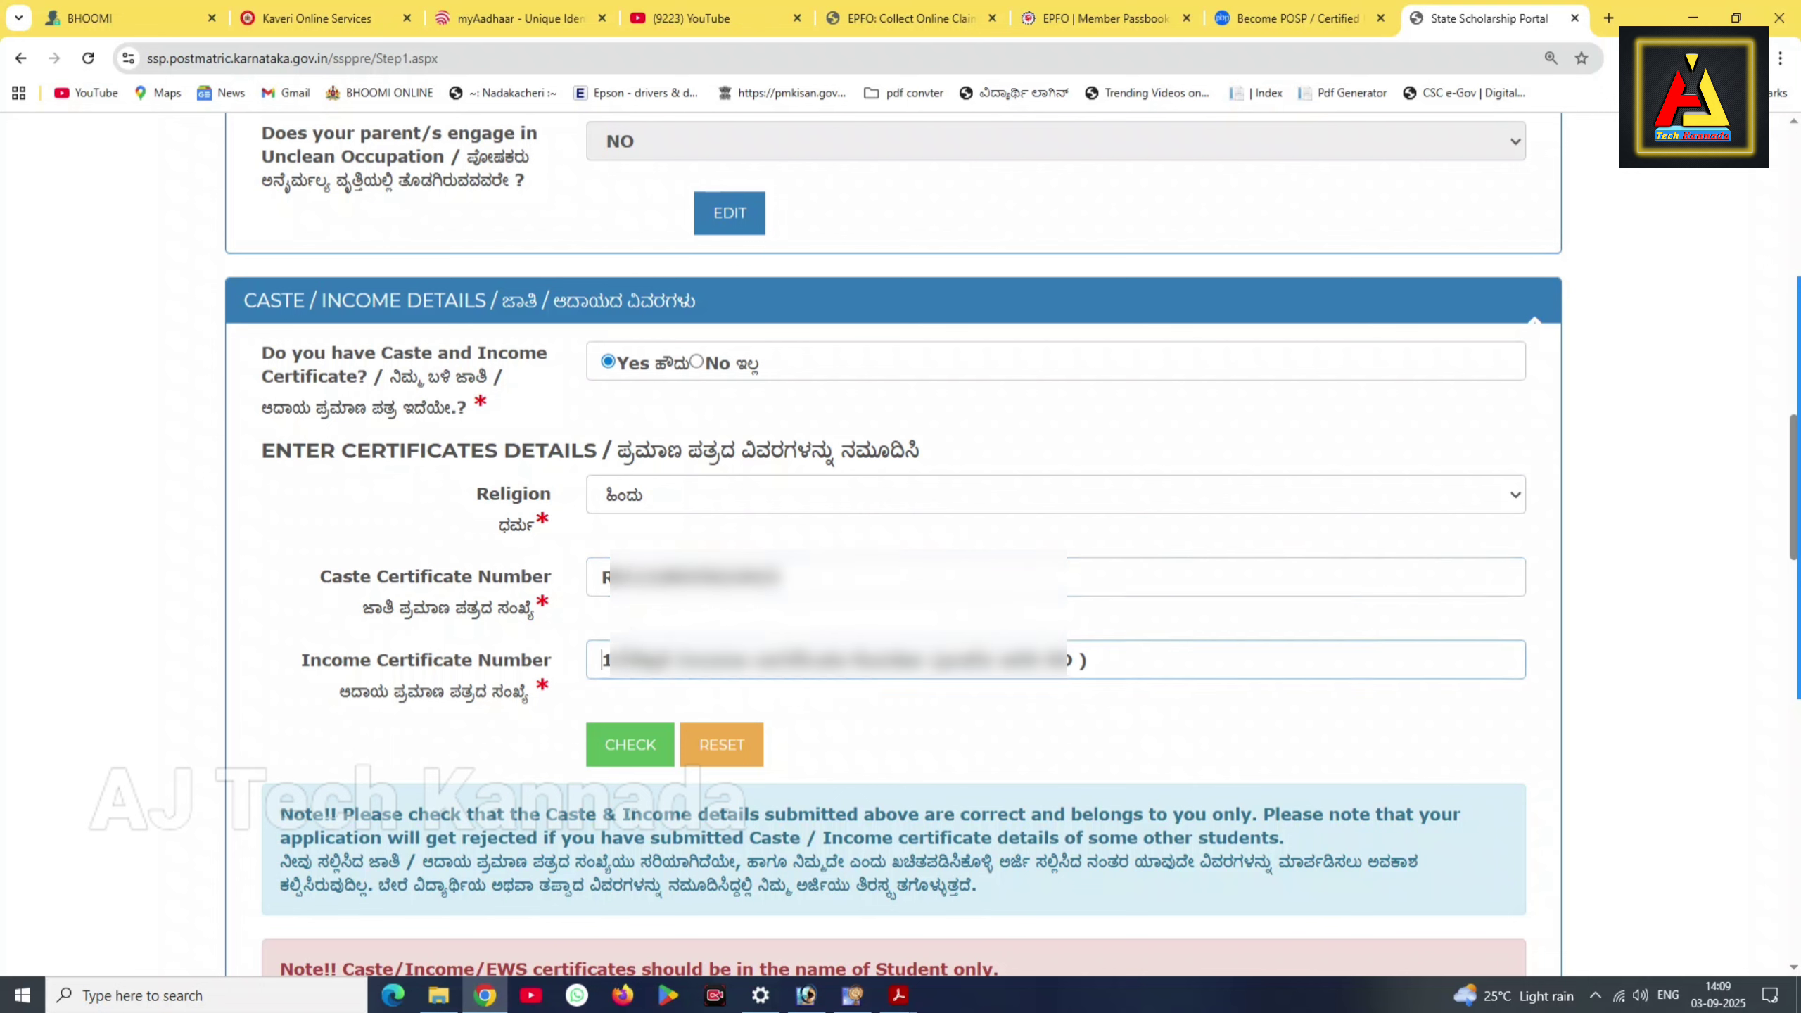
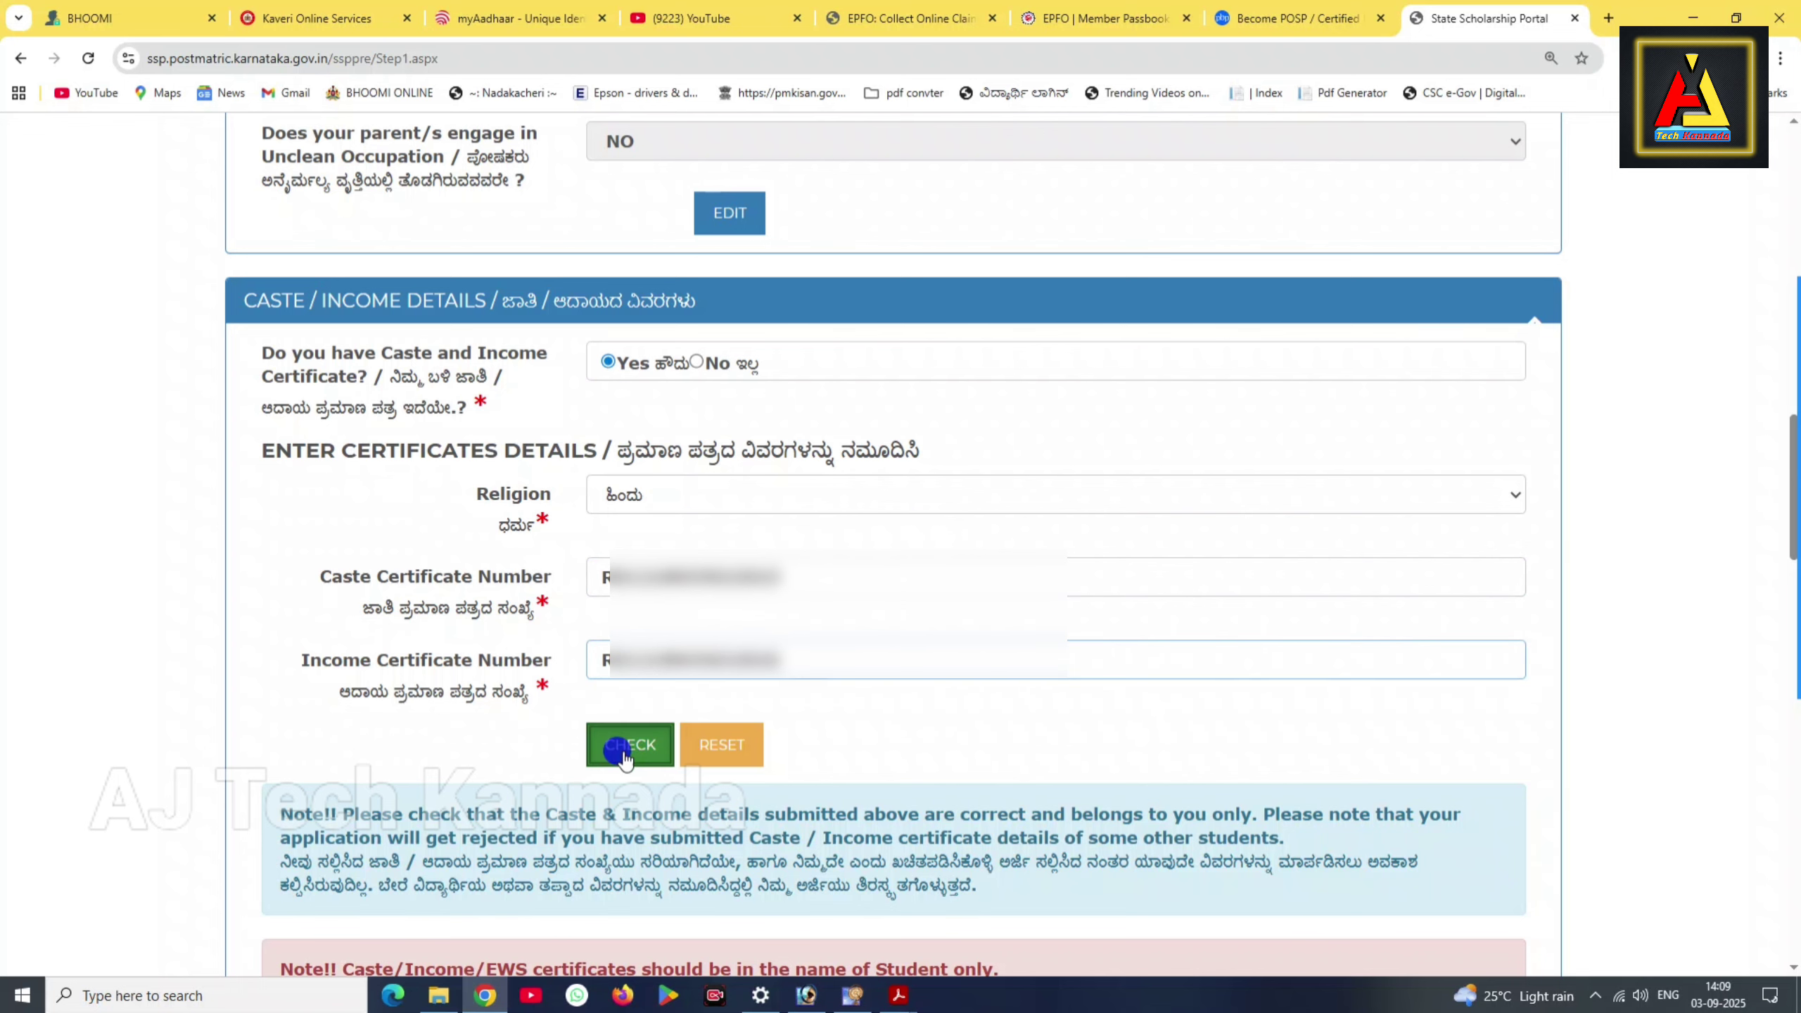
left_click(630, 745)
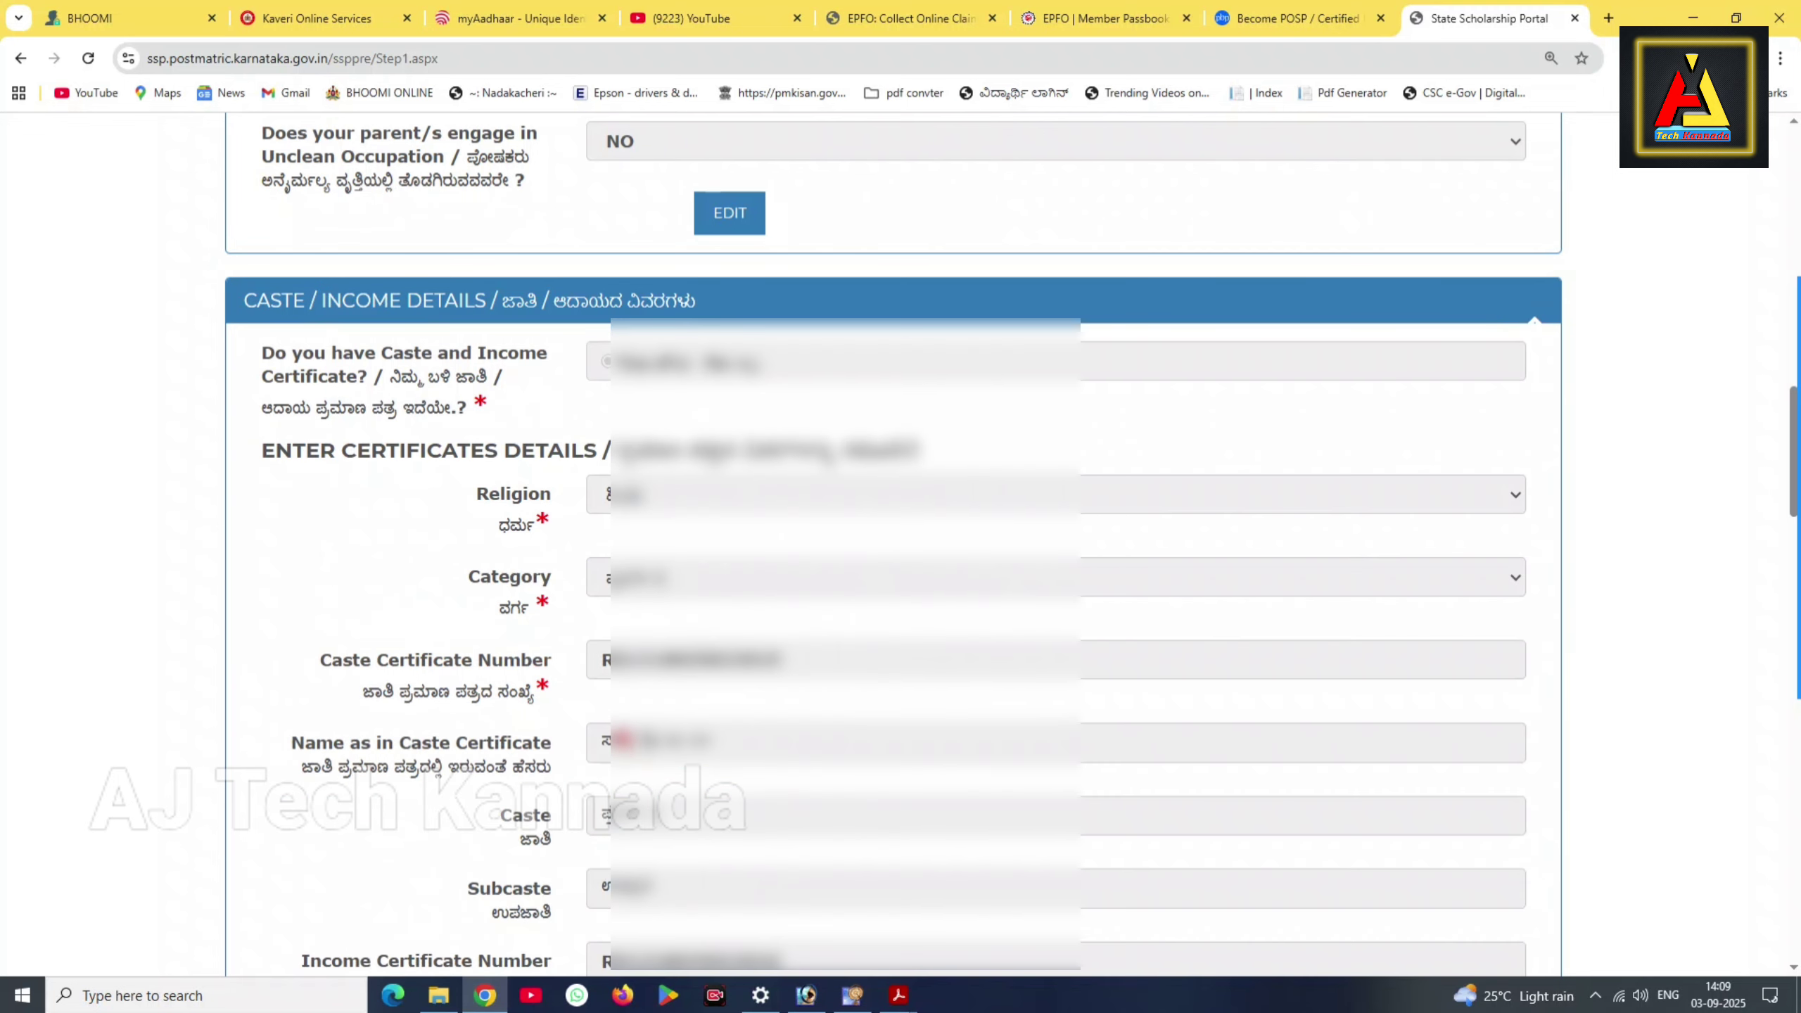
Step: Confirm with YES that the displayed caste and income details are correct, submit them, accept the name comparison and dismiss the department notice
scroll(938, 499, "down", 5)
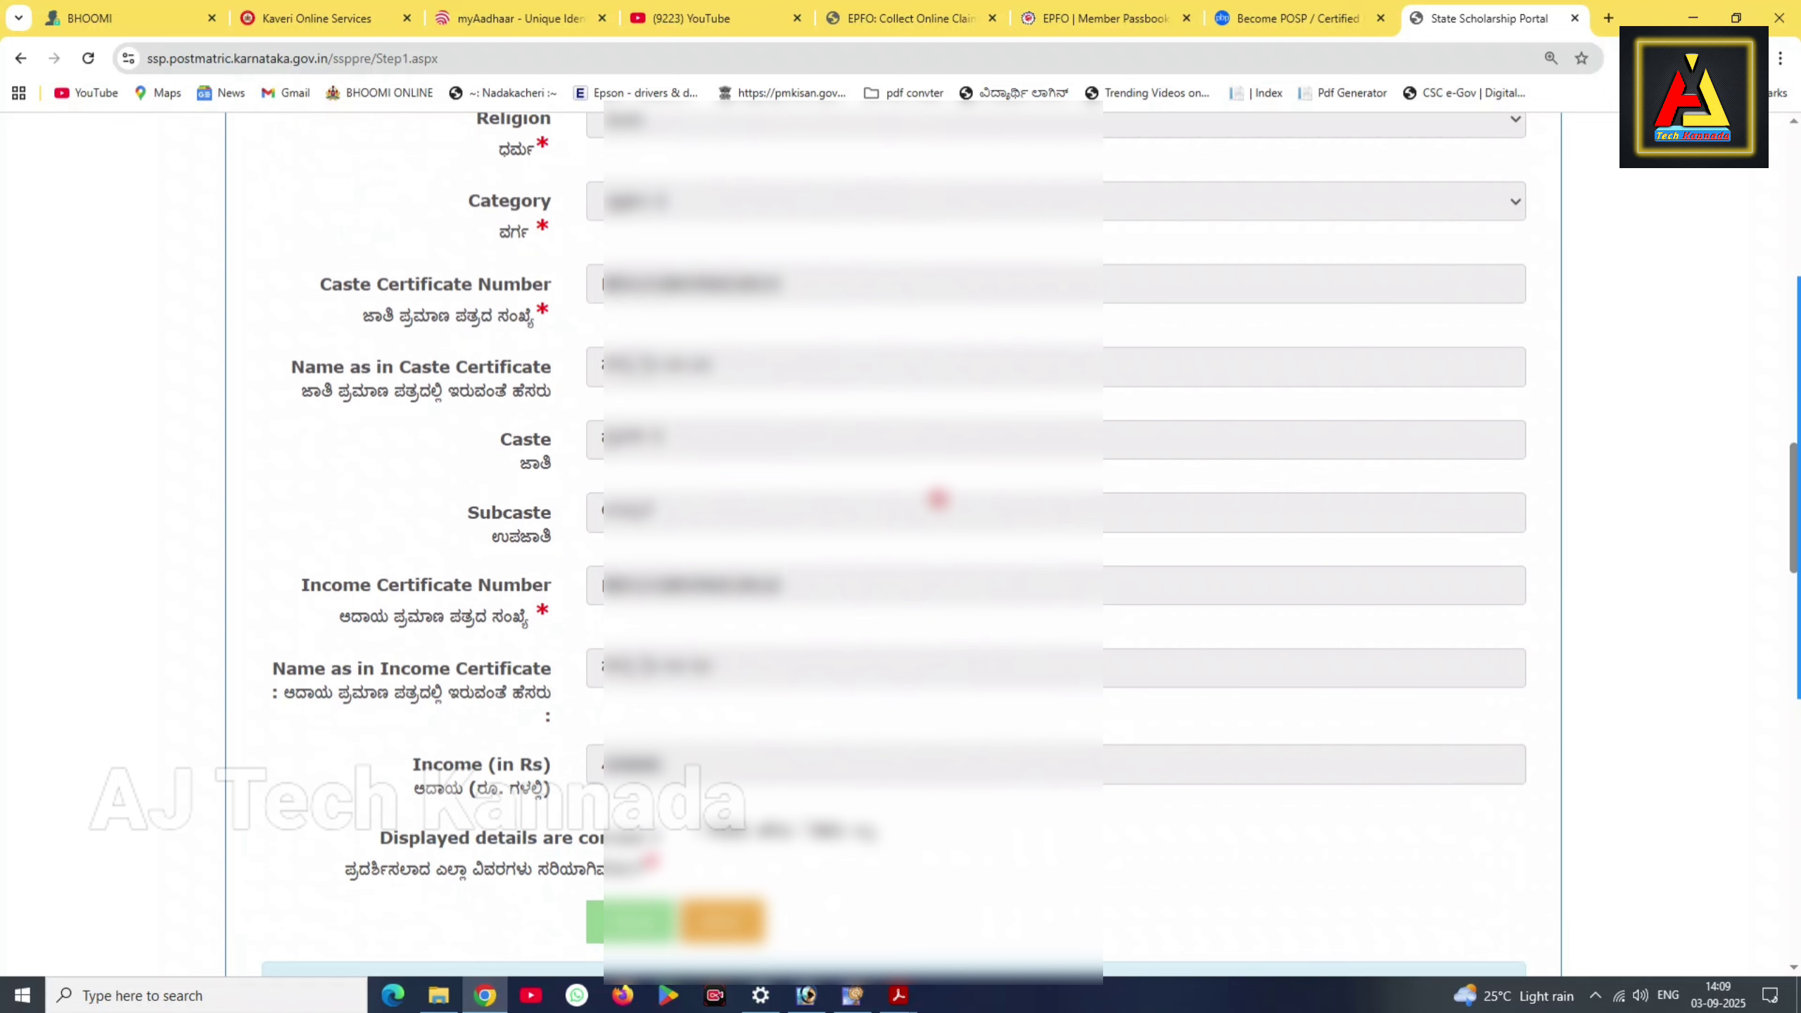
scroll(937, 499, "down", 4)
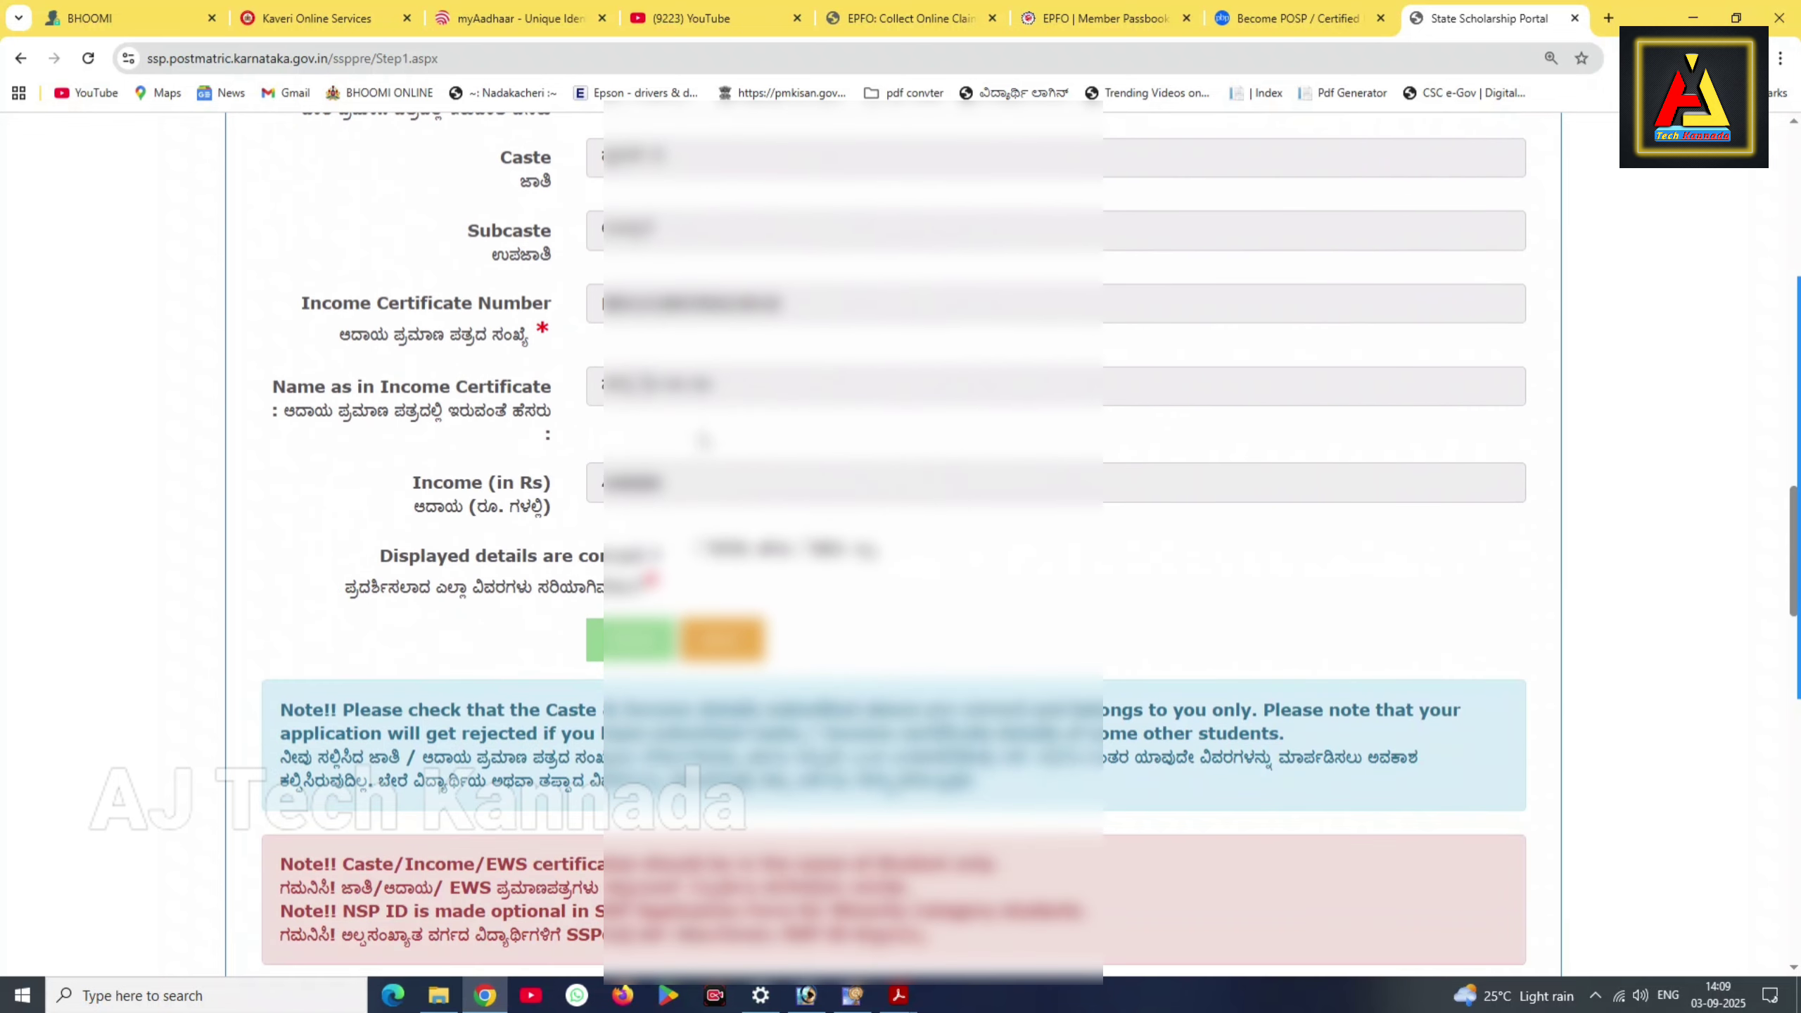
scroll(988, 436, "down", 2)
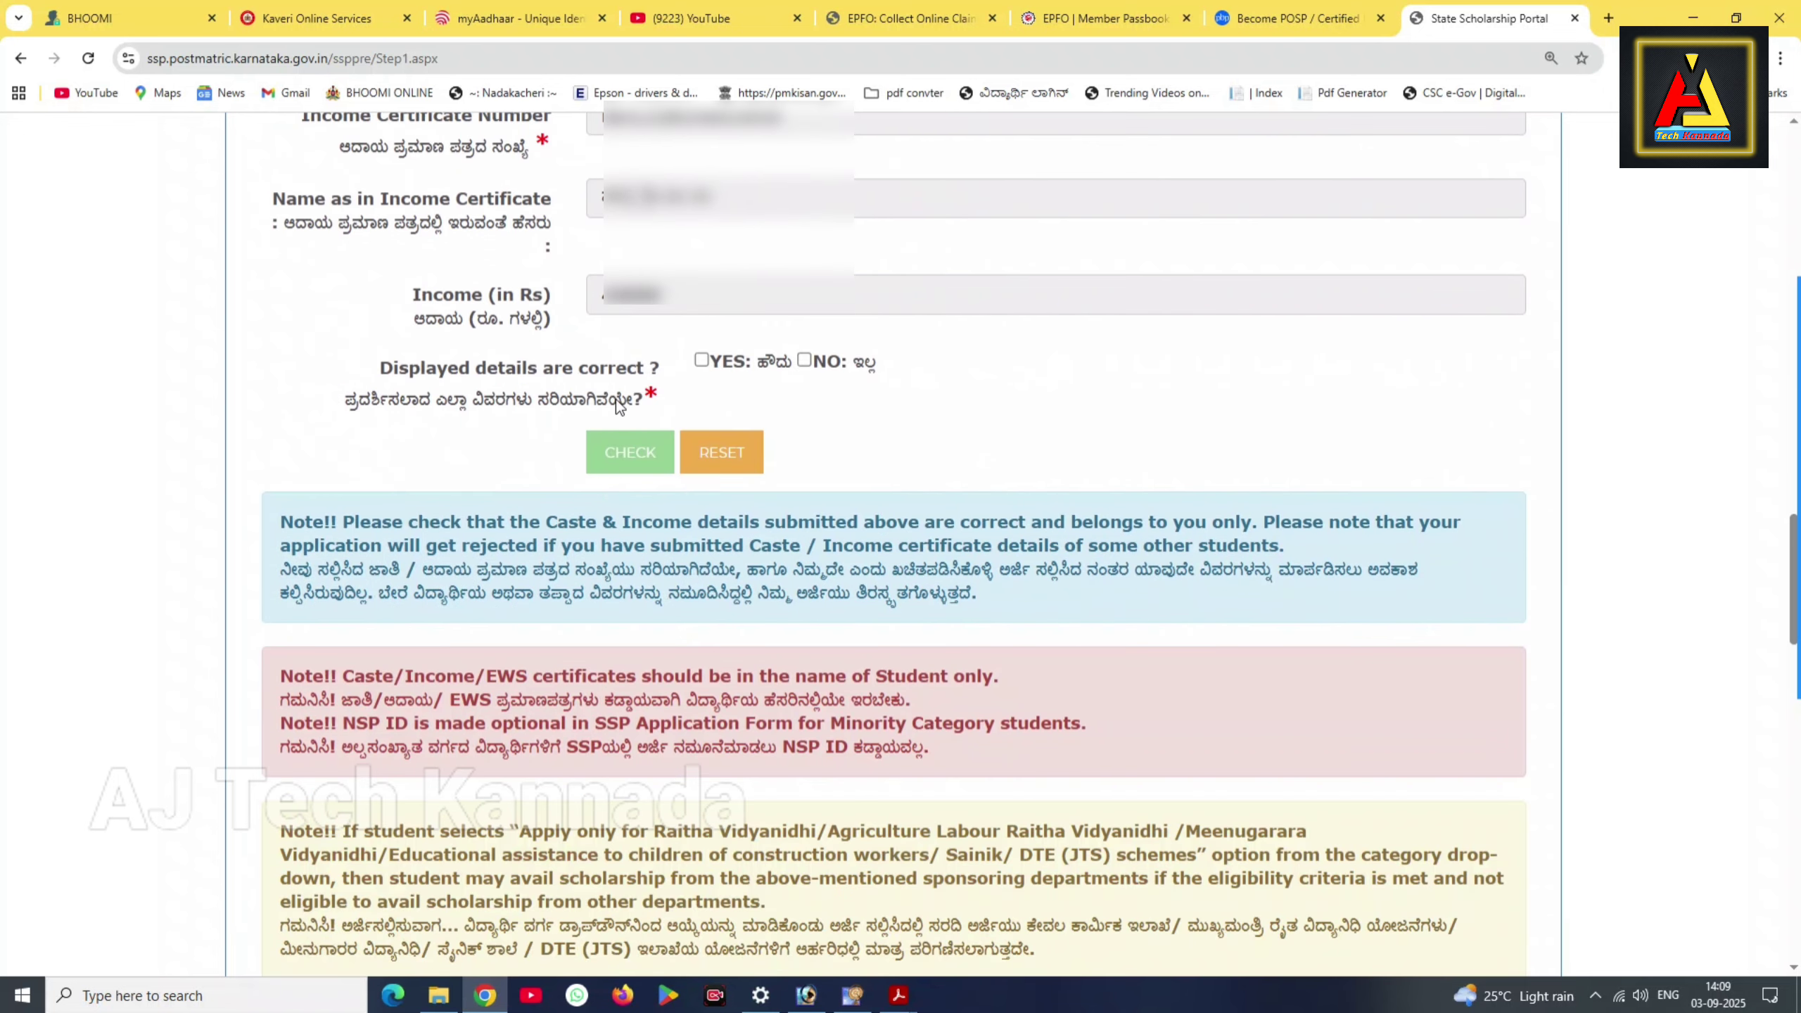
left_click(702, 361)
left_click(647, 458)
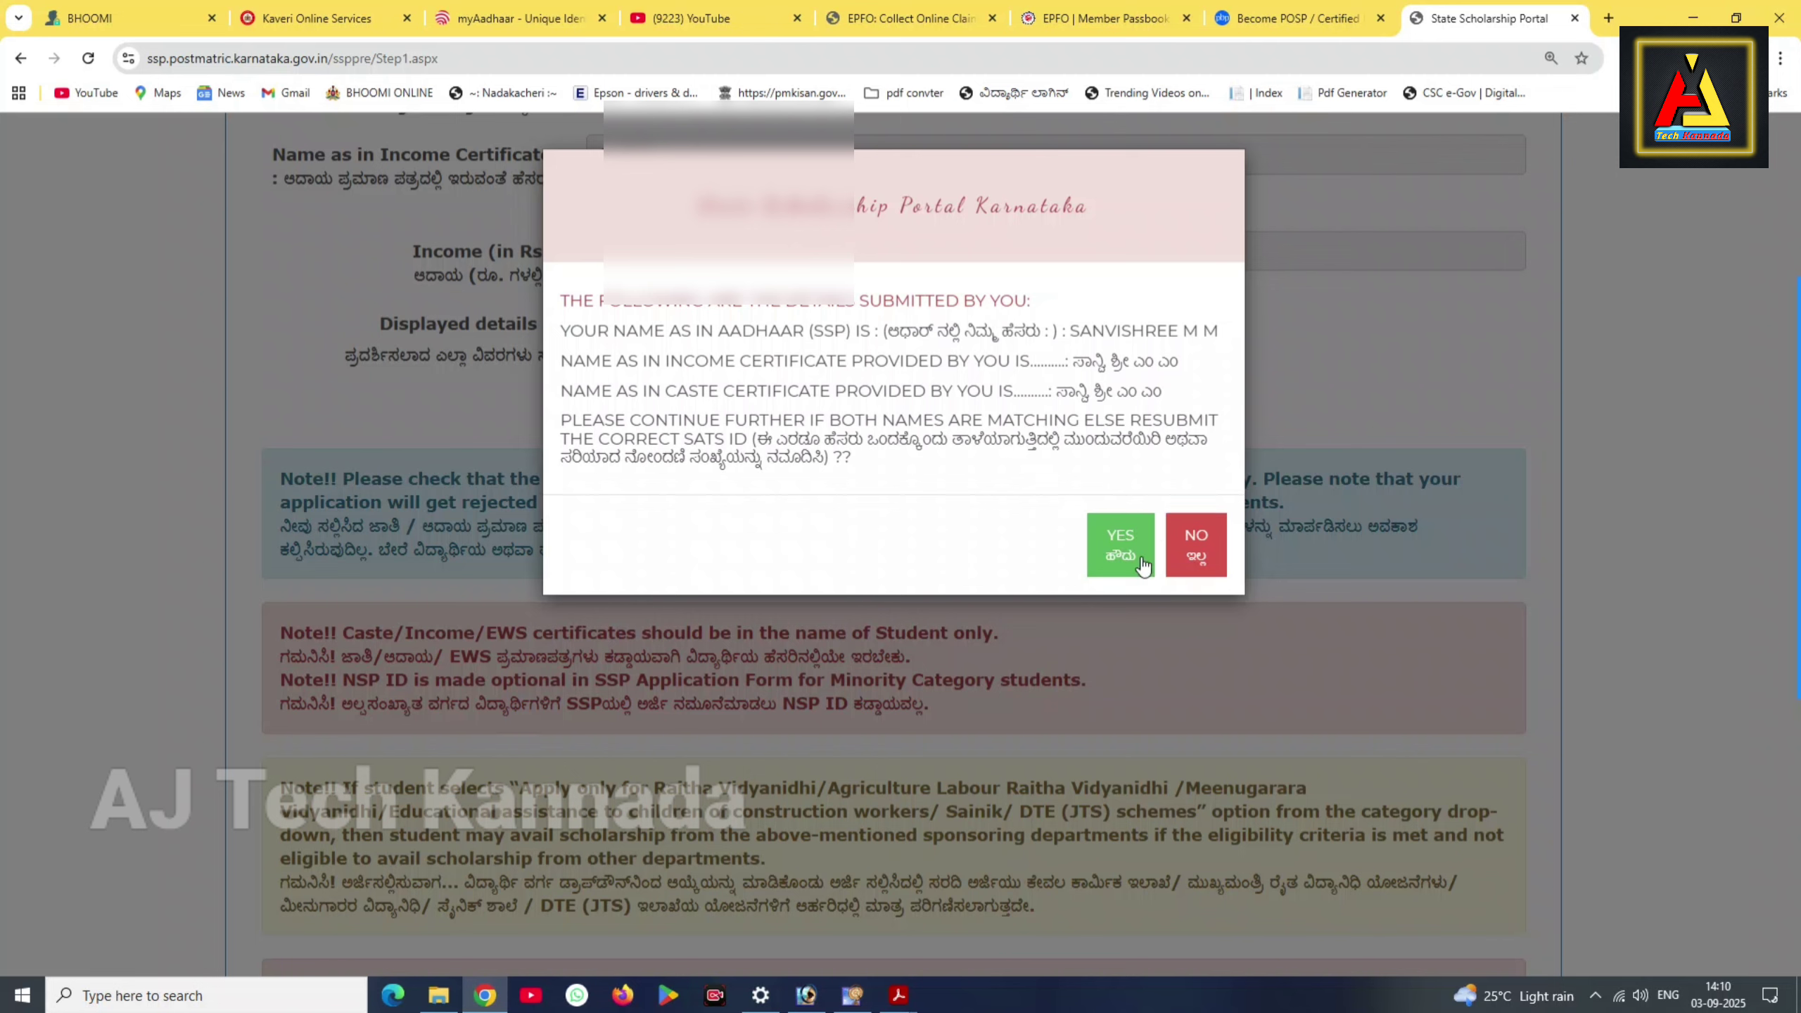
left_click(1118, 558)
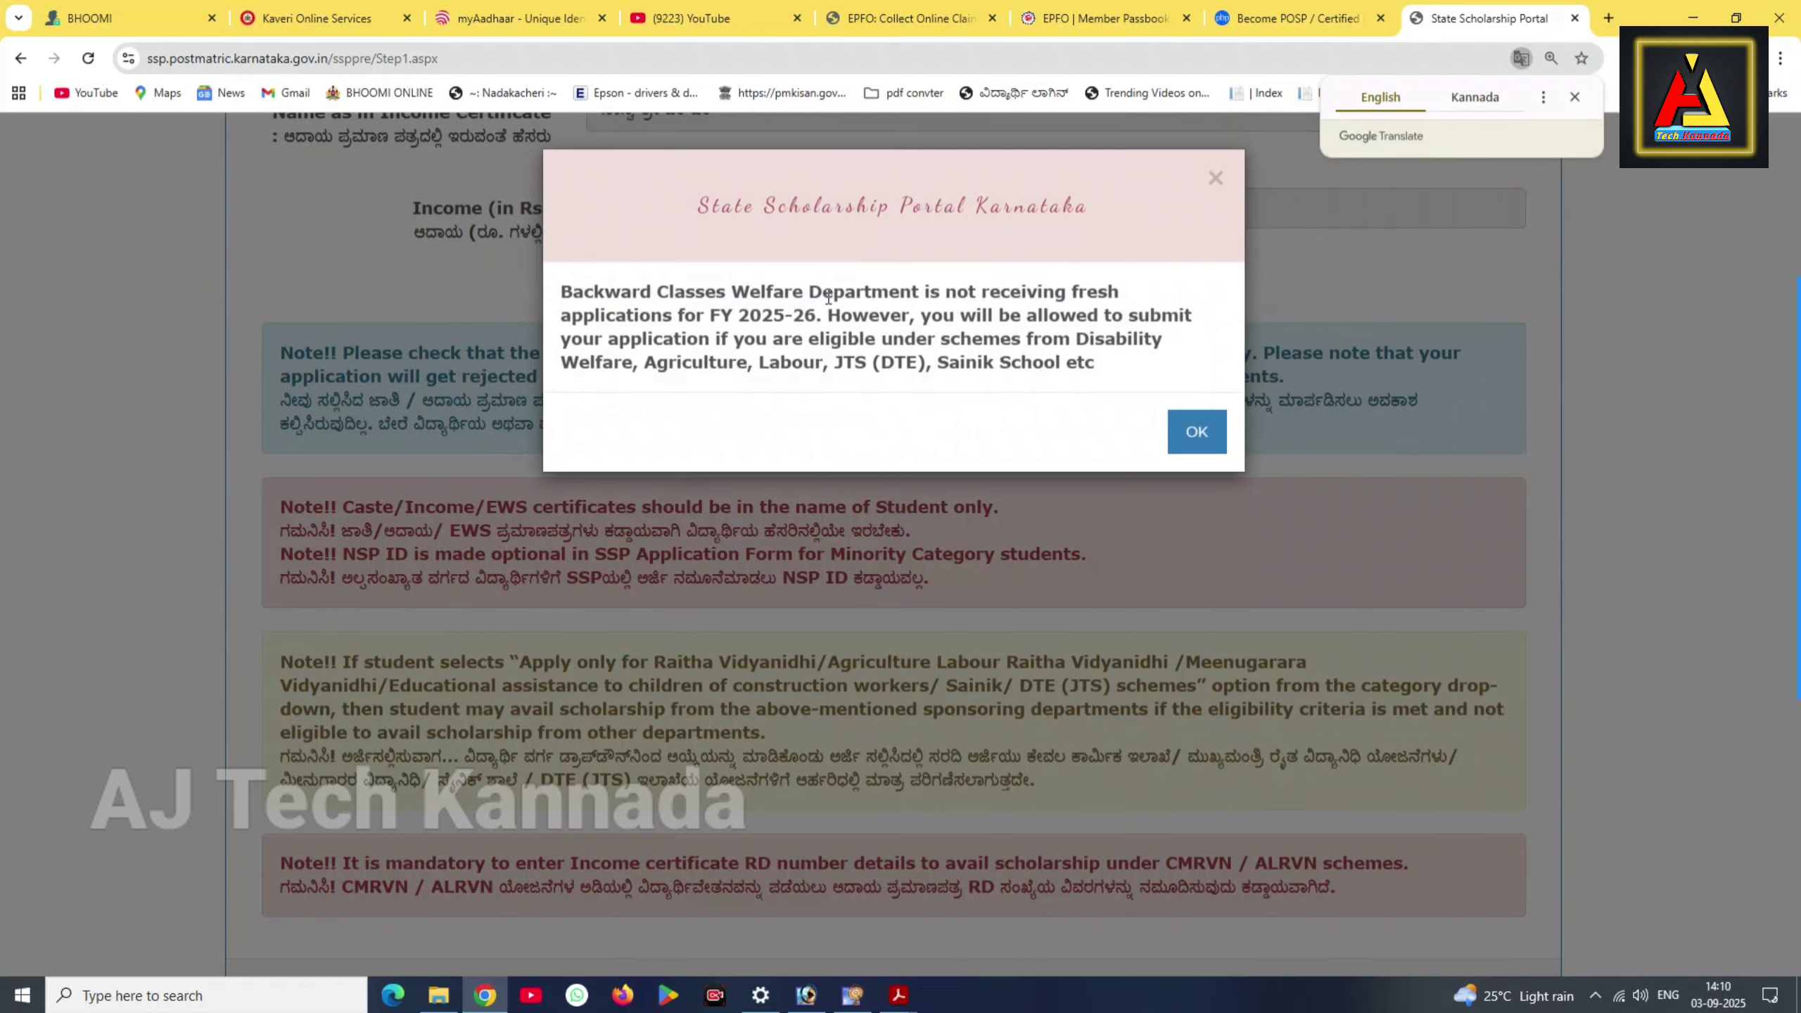
left_click(1177, 443)
Step: Set Person With Disabilities to No and save the Disability Details
scroll(1174, 456, "down", 6)
scroll(562, 706, "down", 5)
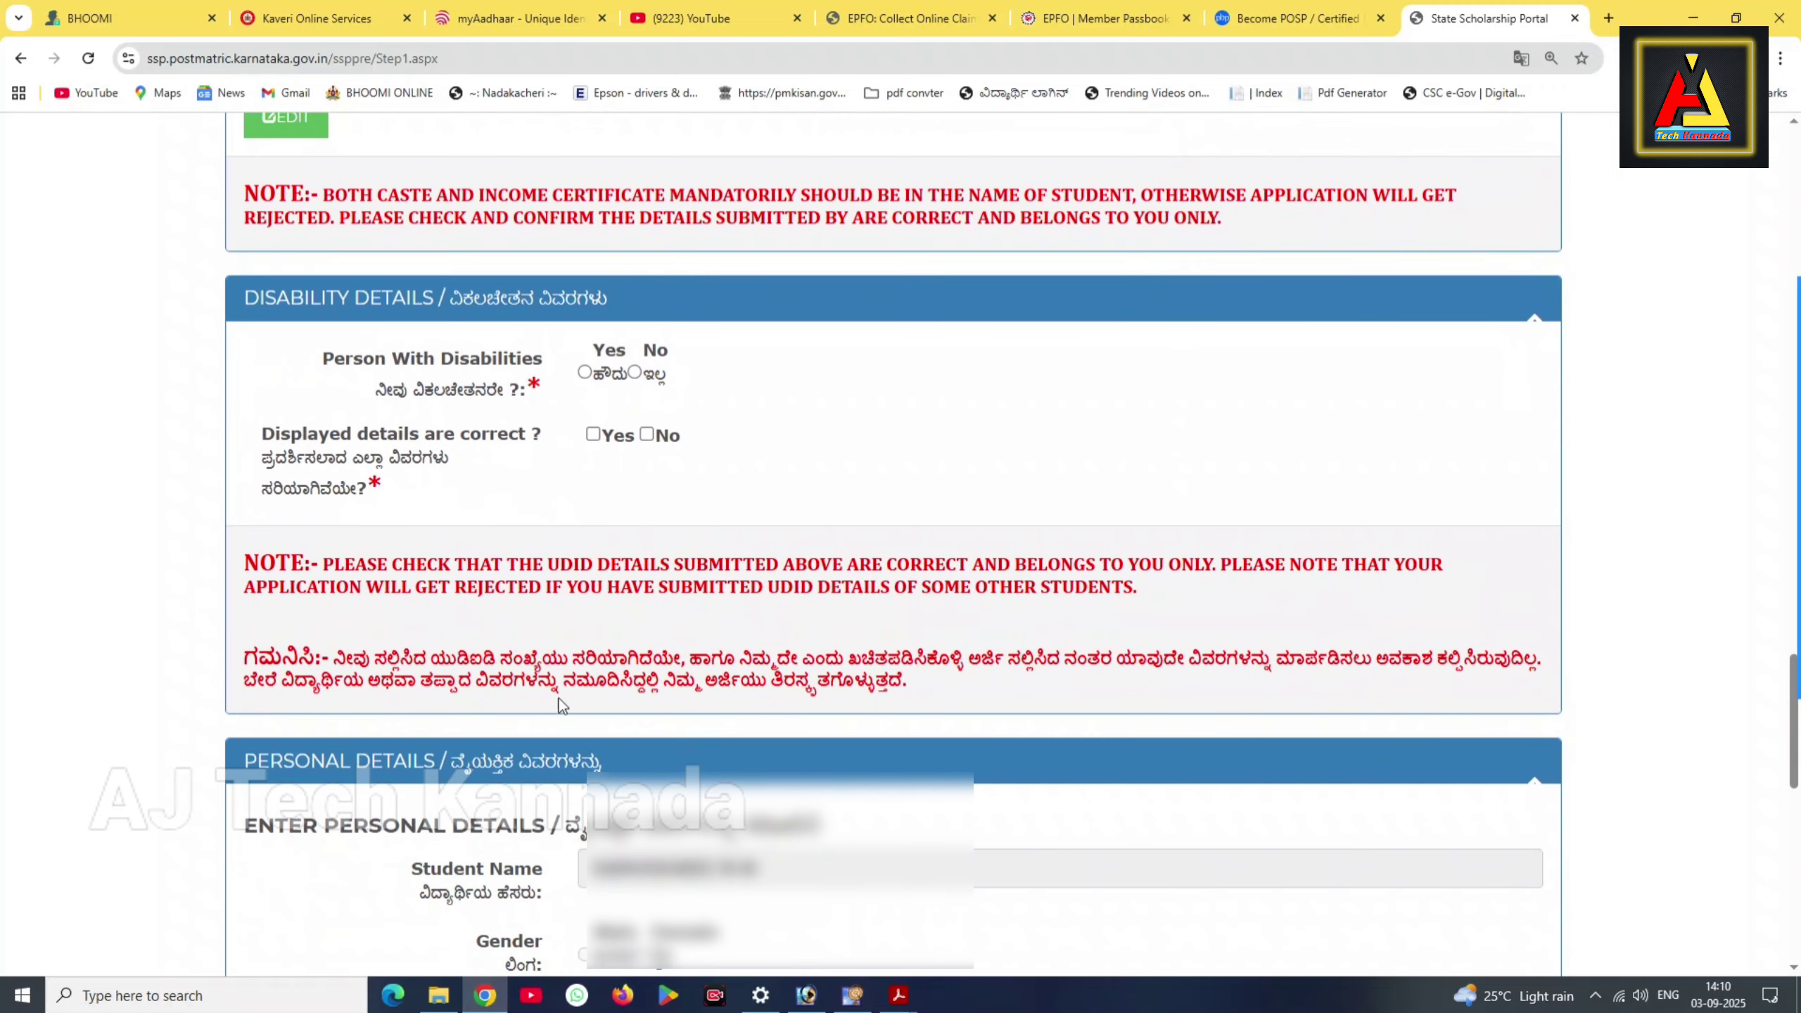
left_click(584, 373)
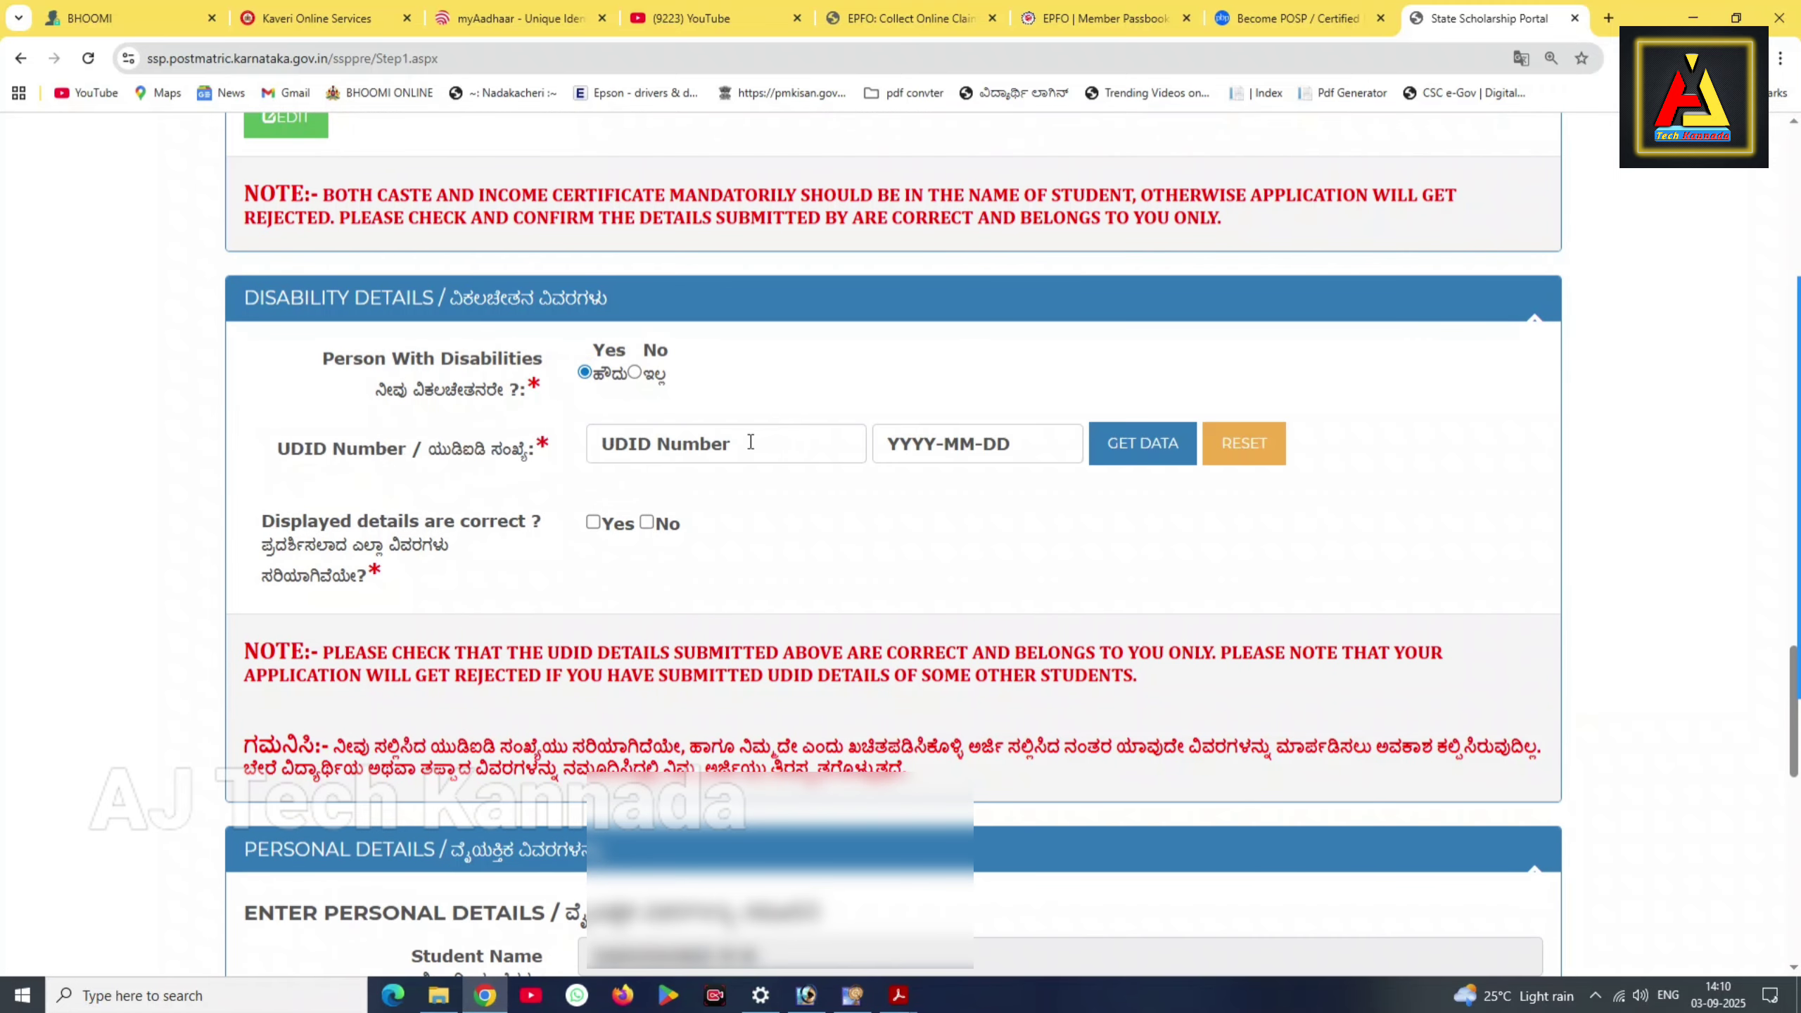
left_click(635, 373)
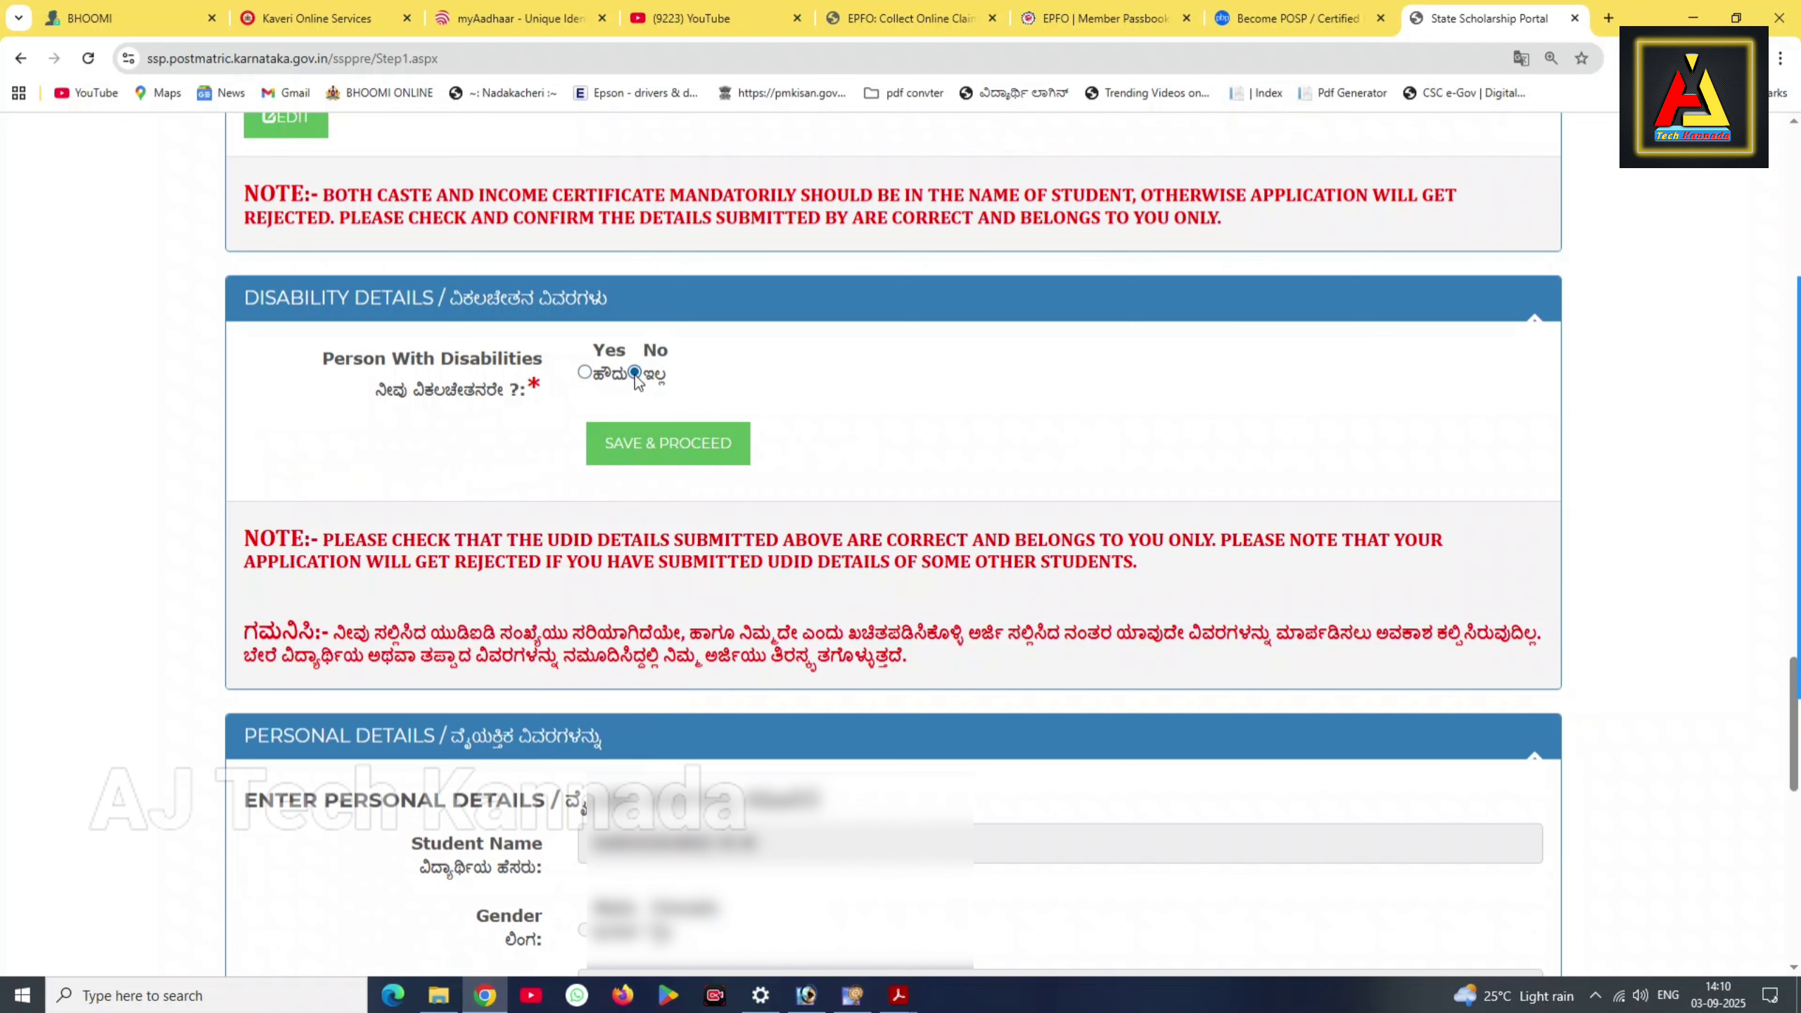
left_click(679, 454)
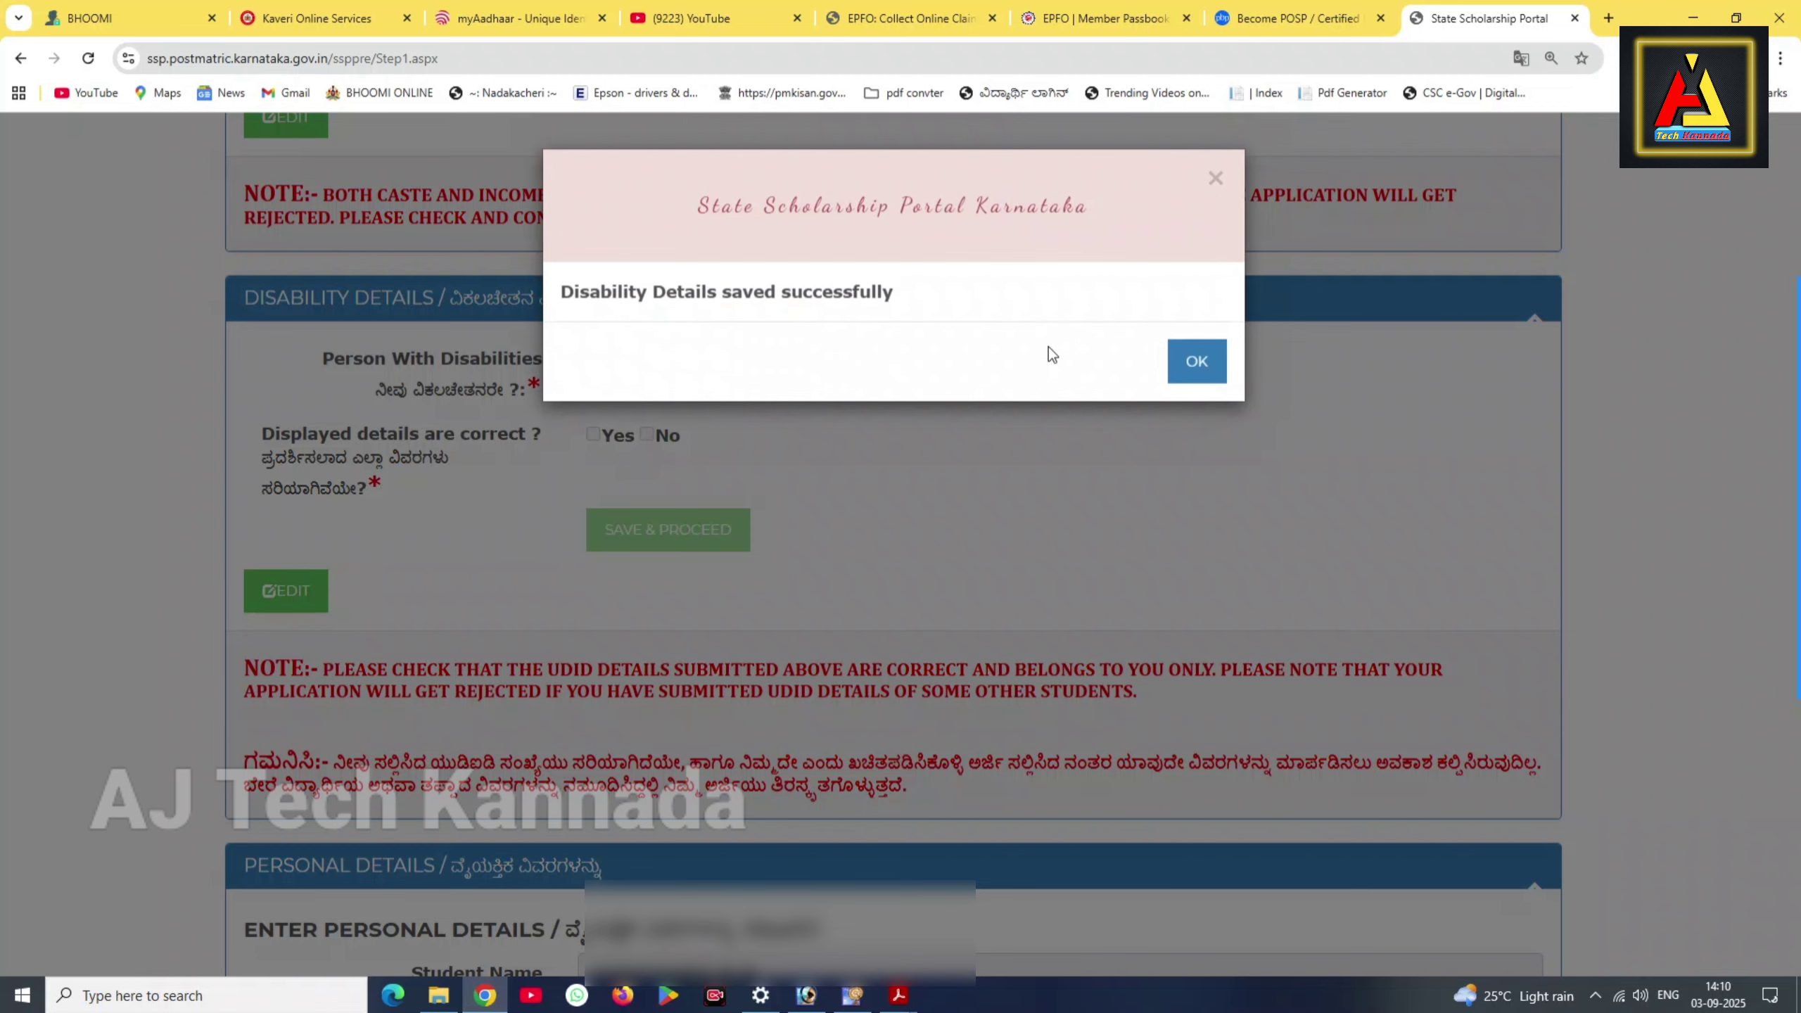
left_click(1195, 376)
Step: Select the student's home district, home taluk and assembly constituency in the Personal Details
scroll(1064, 487, "down", 4)
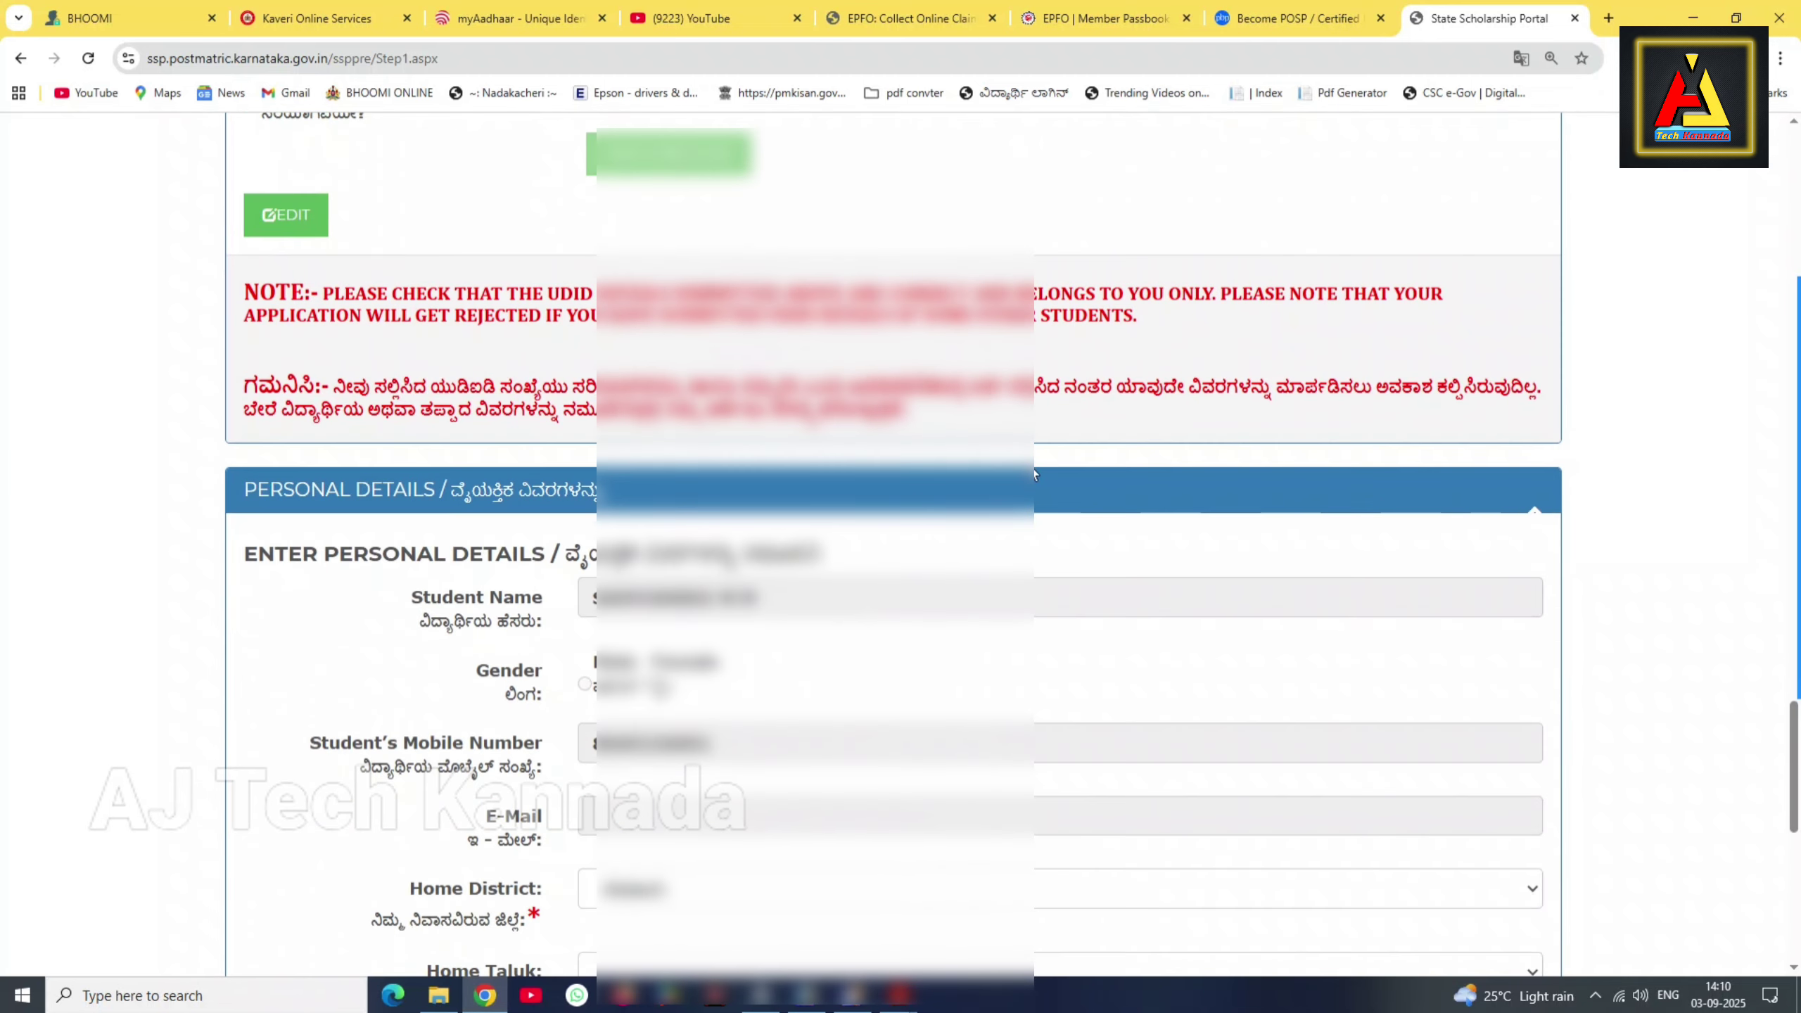
scroll(1105, 494, "down", 5)
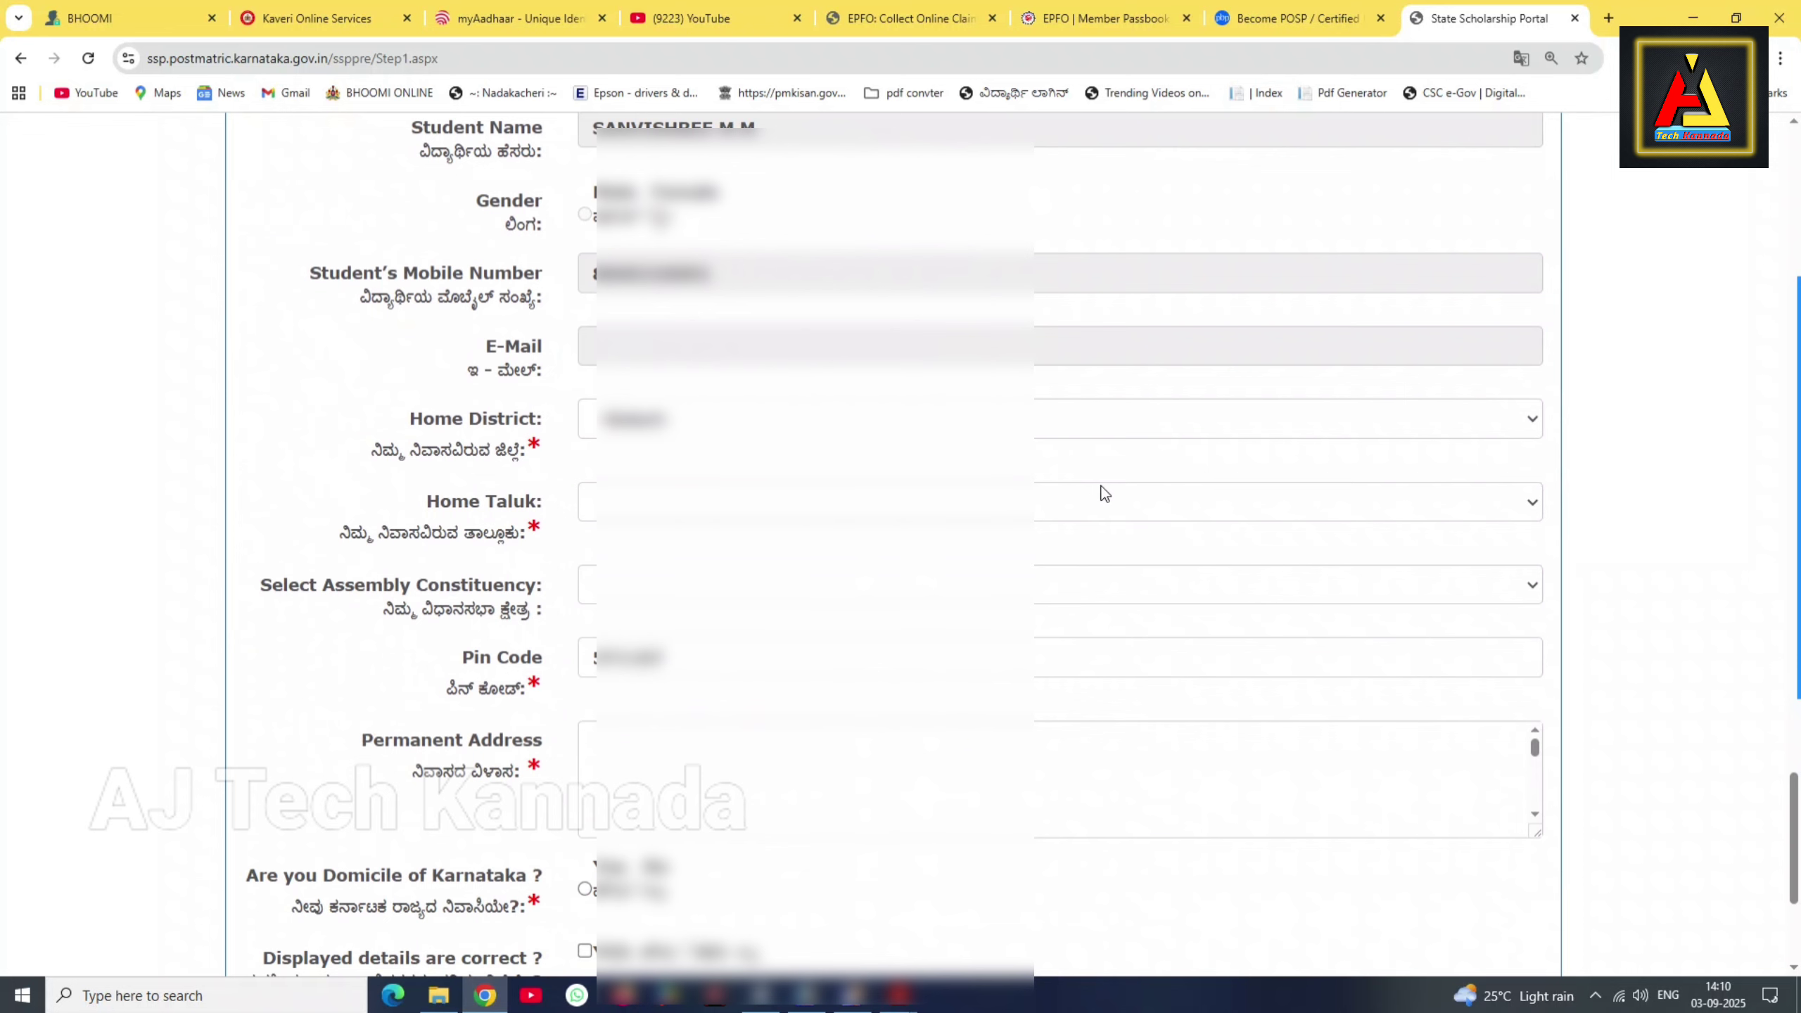
scroll(971, 539, "up", 4)
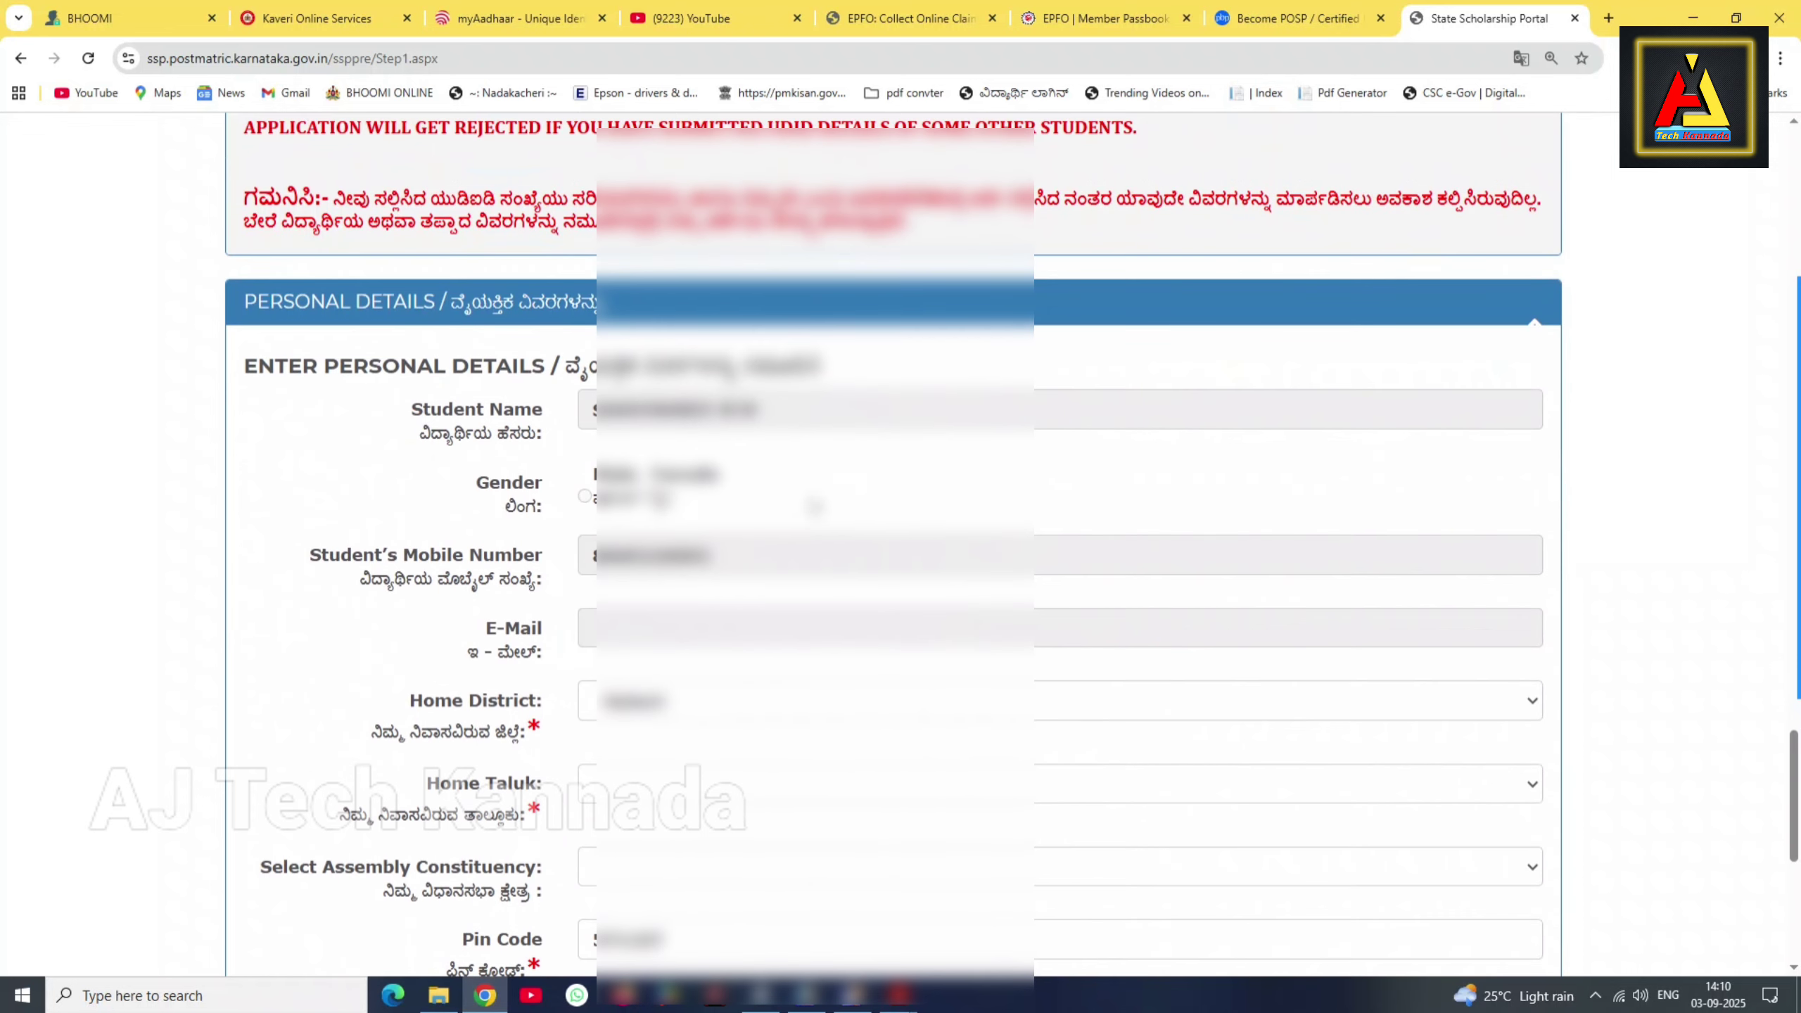
scroll(914, 546, "down", 5)
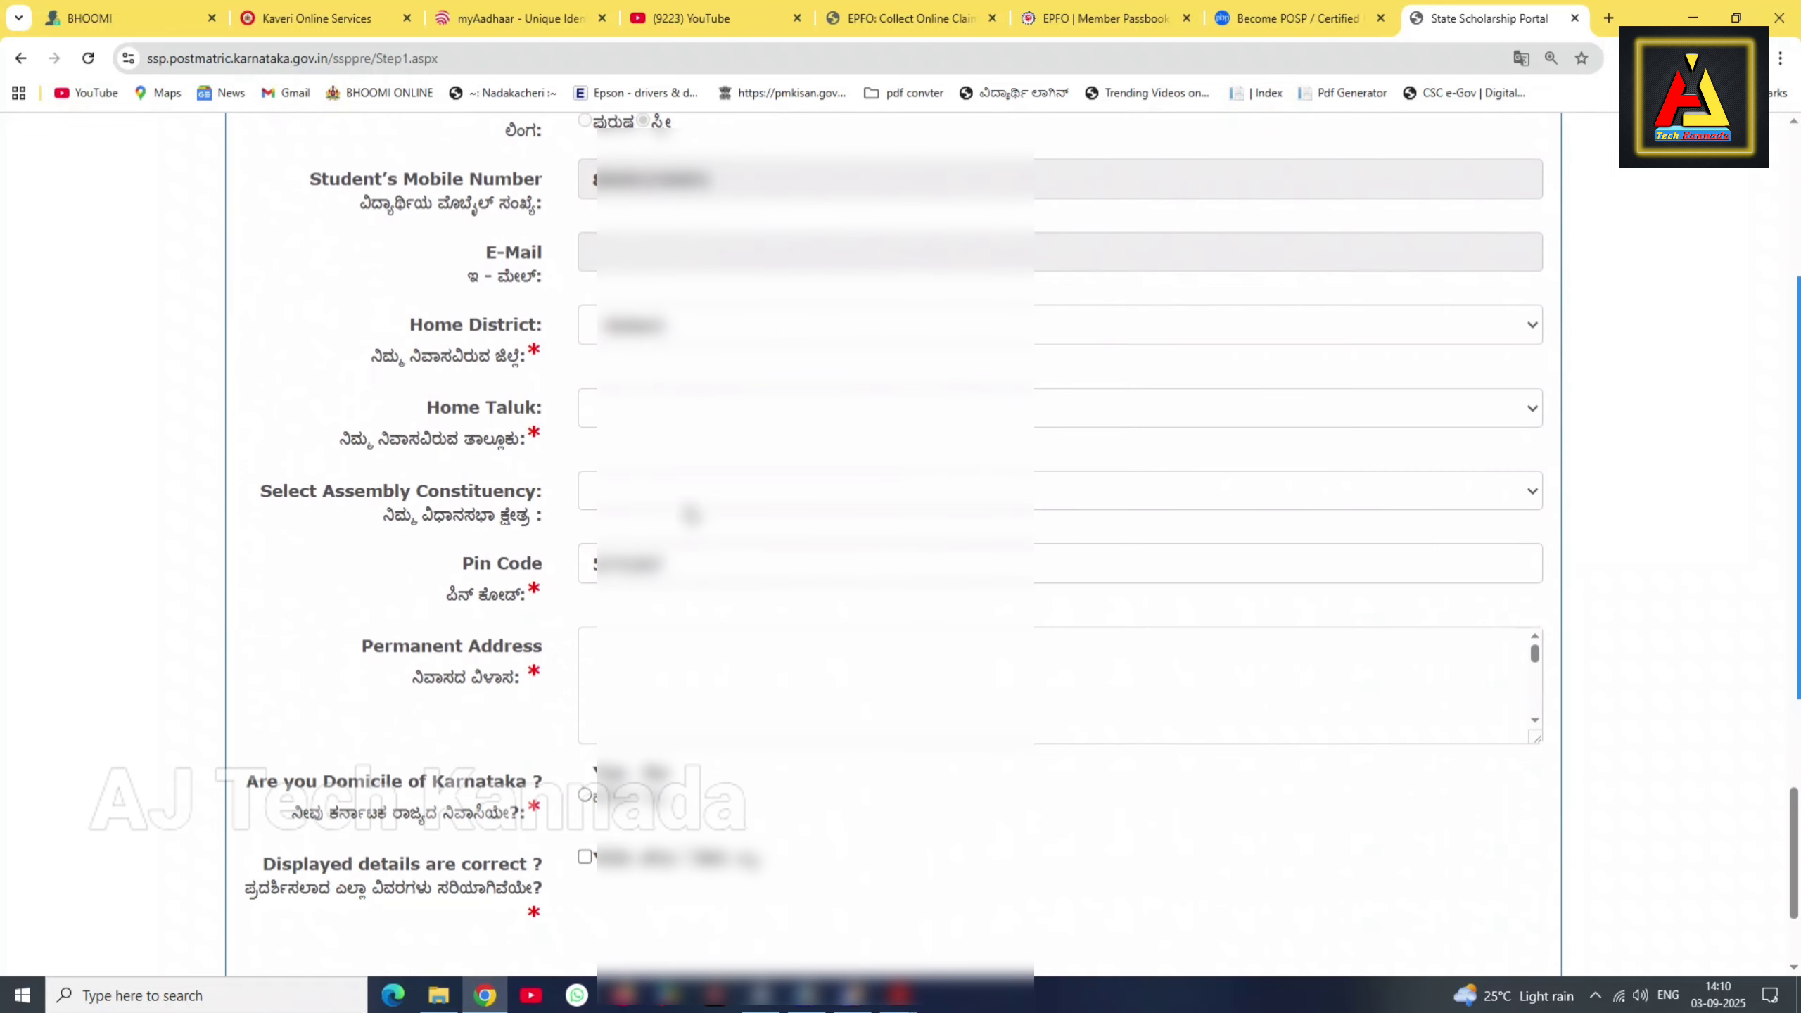
left_click(680, 334)
scroll(674, 703, "down", 2)
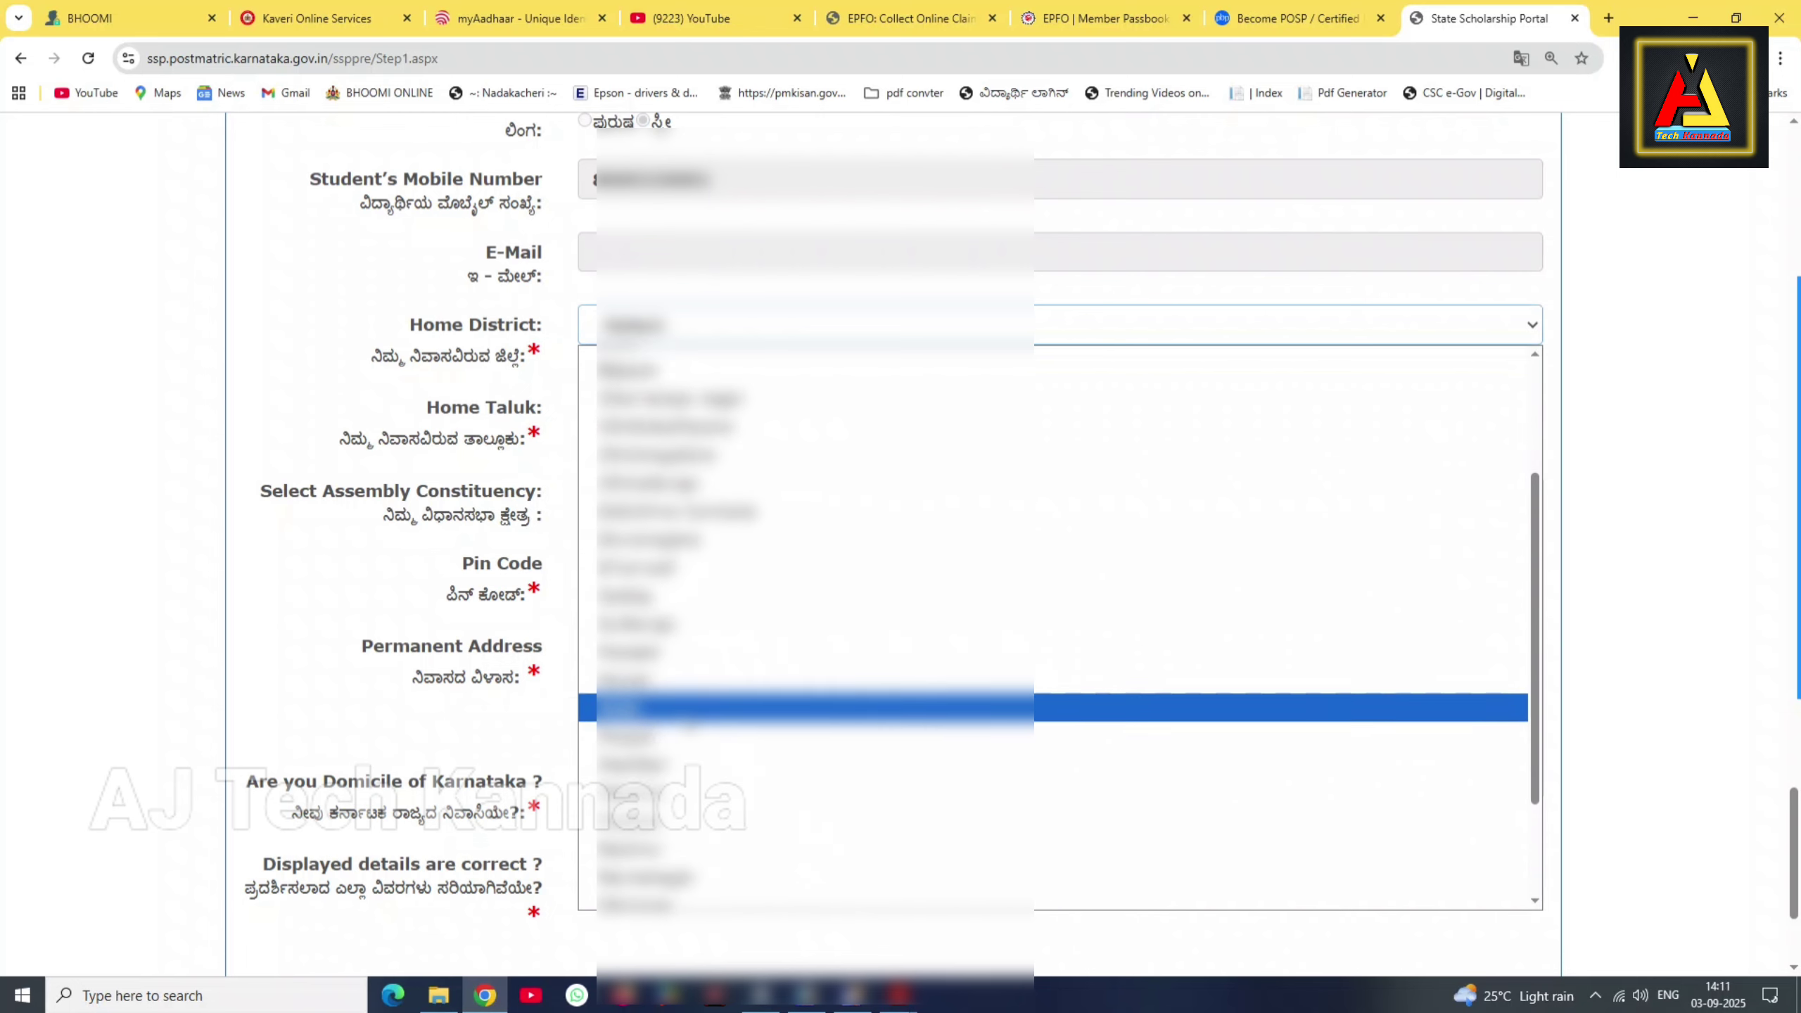
left_click(667, 819)
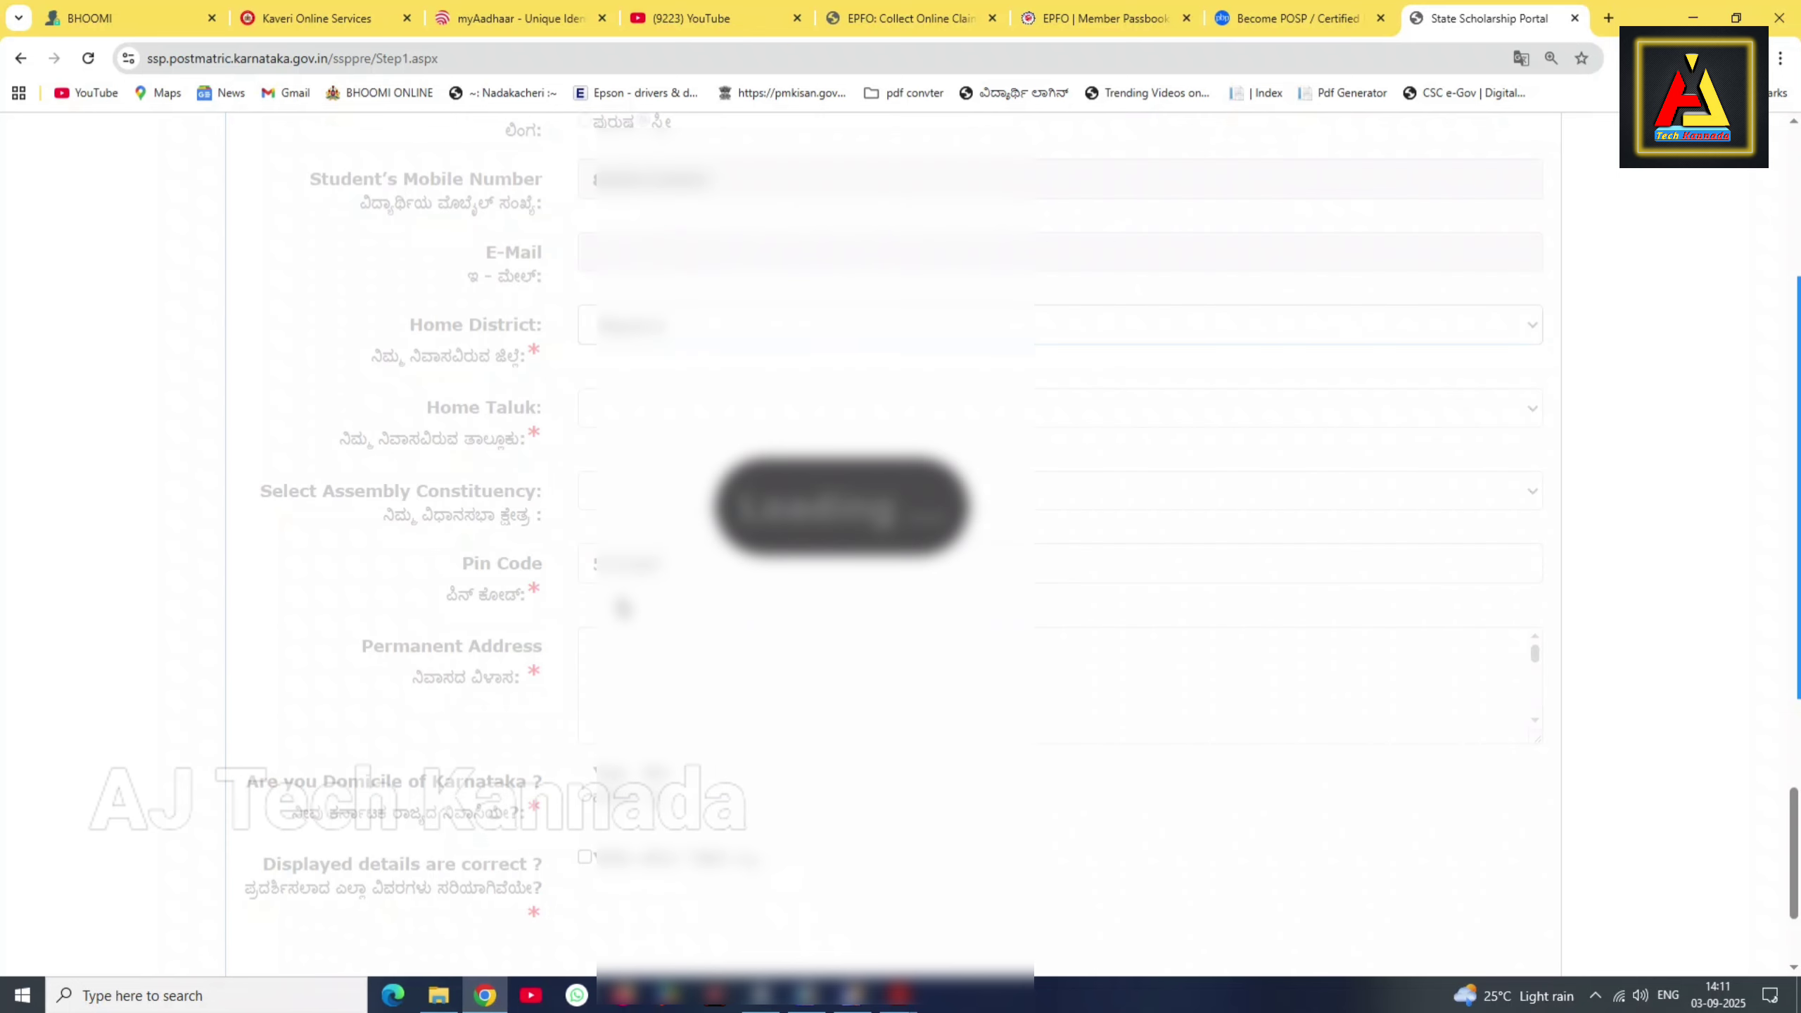
scroll(695, 544, "down", 1)
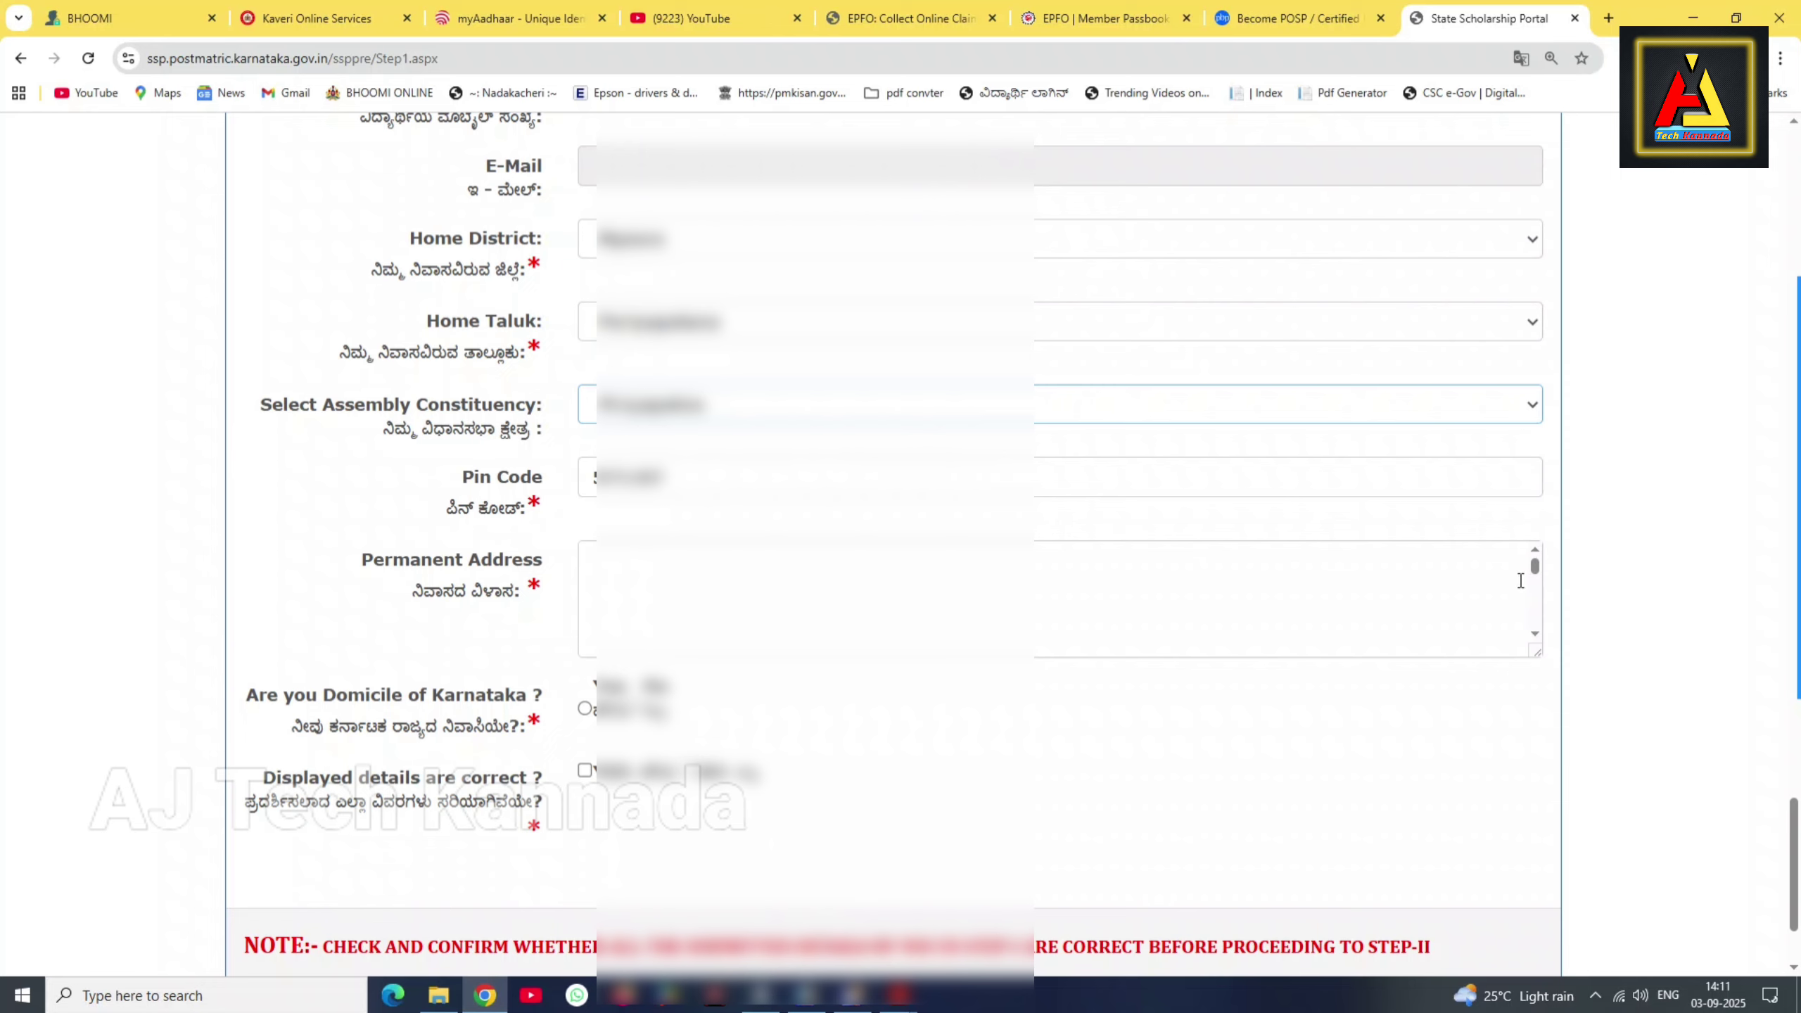
Step: Review the permanent address, answer Yes to Karnataka domicile, confirm the displayed details are correct and save the Personal Details
left_click(1534, 633)
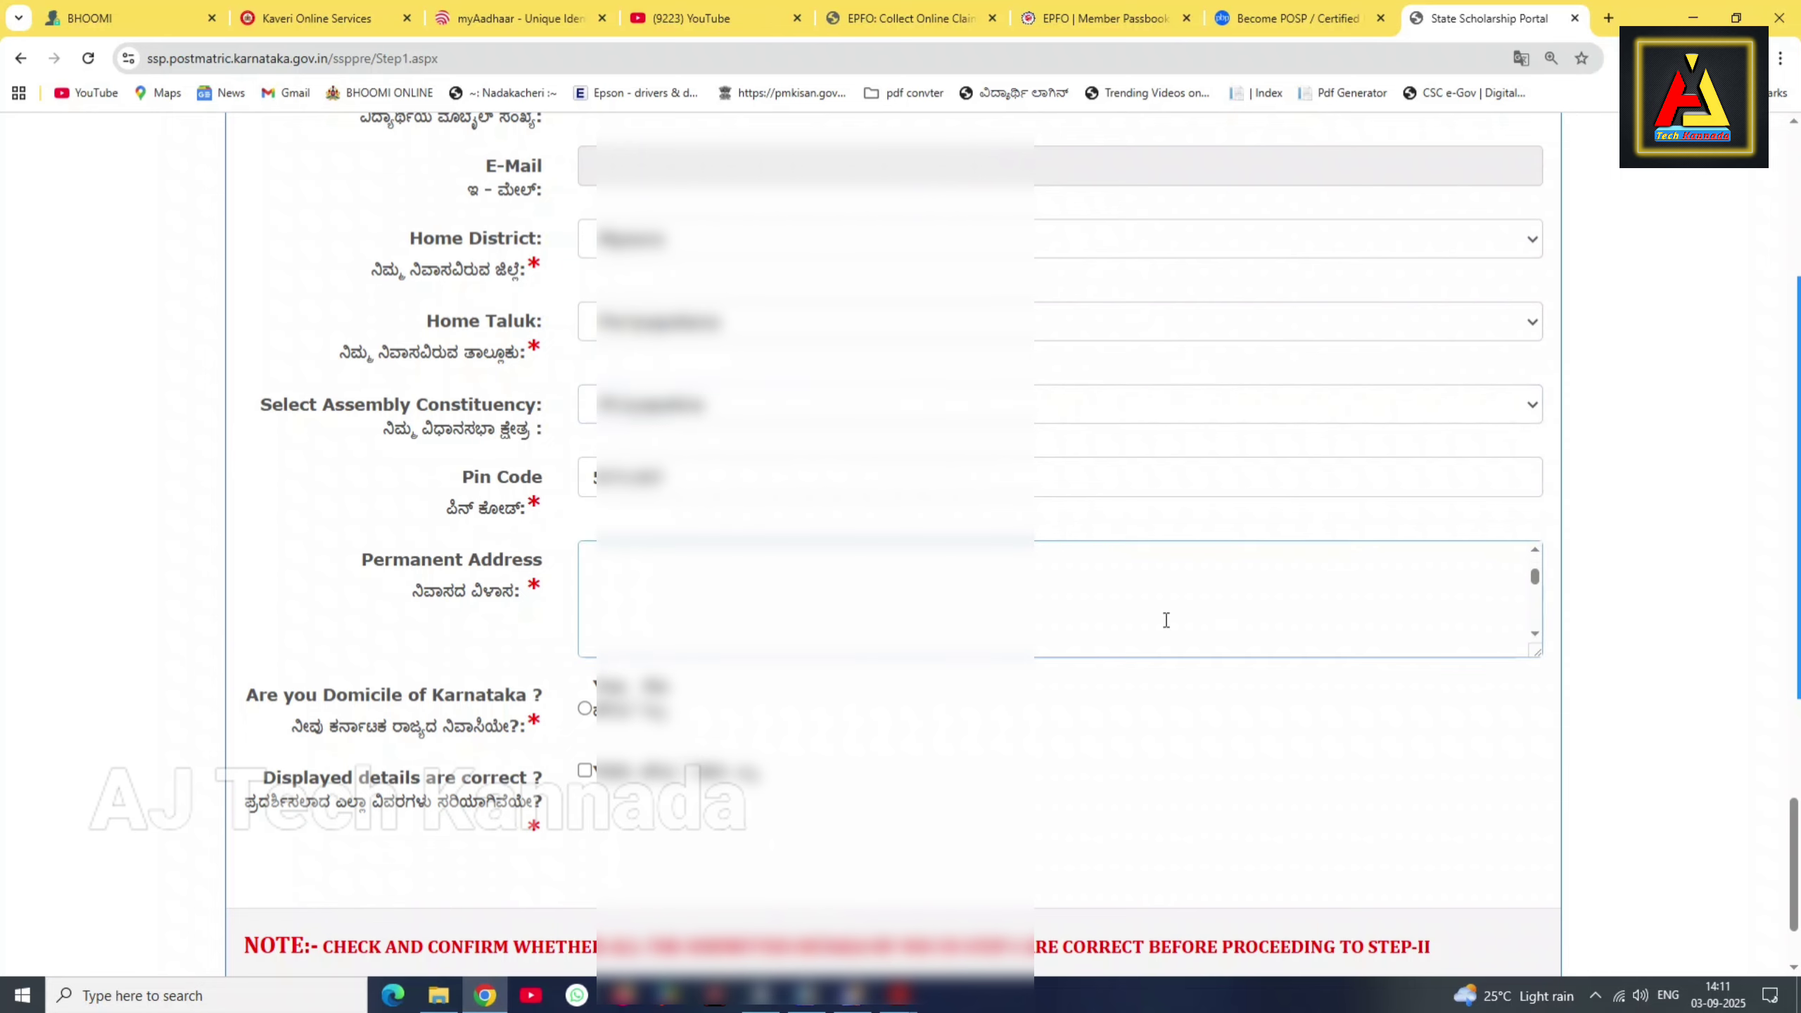
left_click(1534, 633)
left_click(1534, 632)
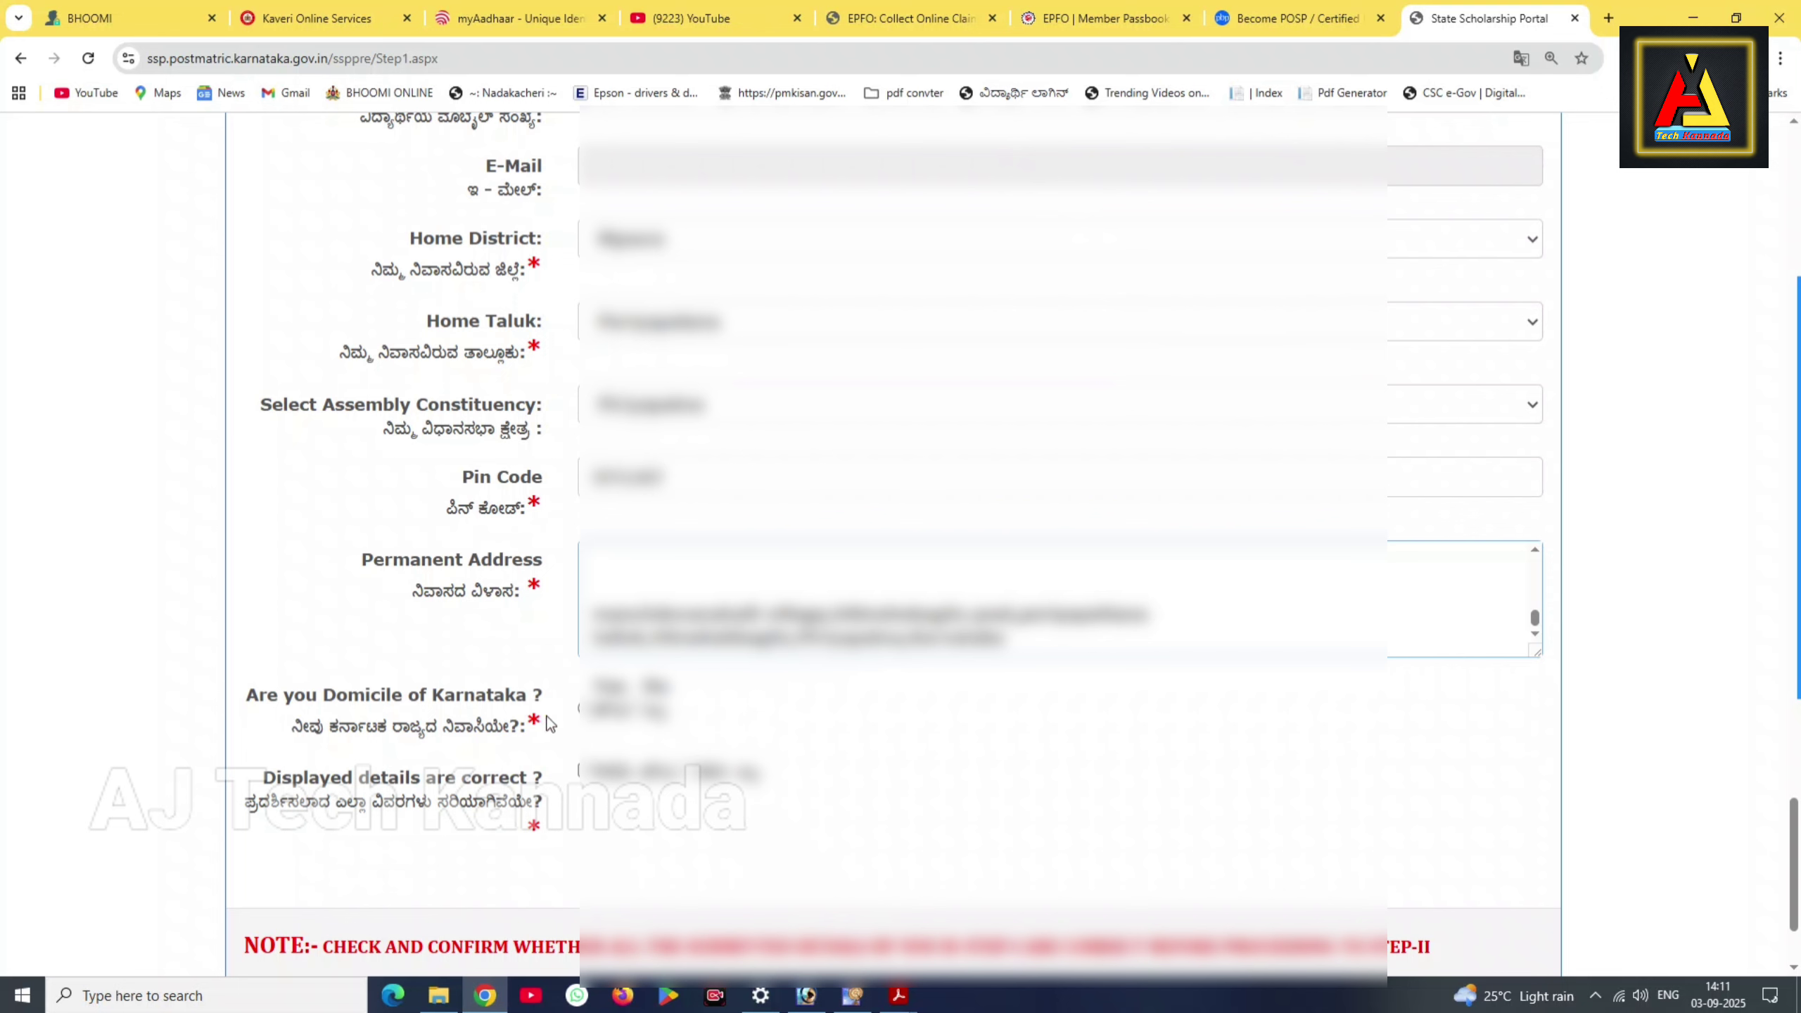
left_click(584, 708)
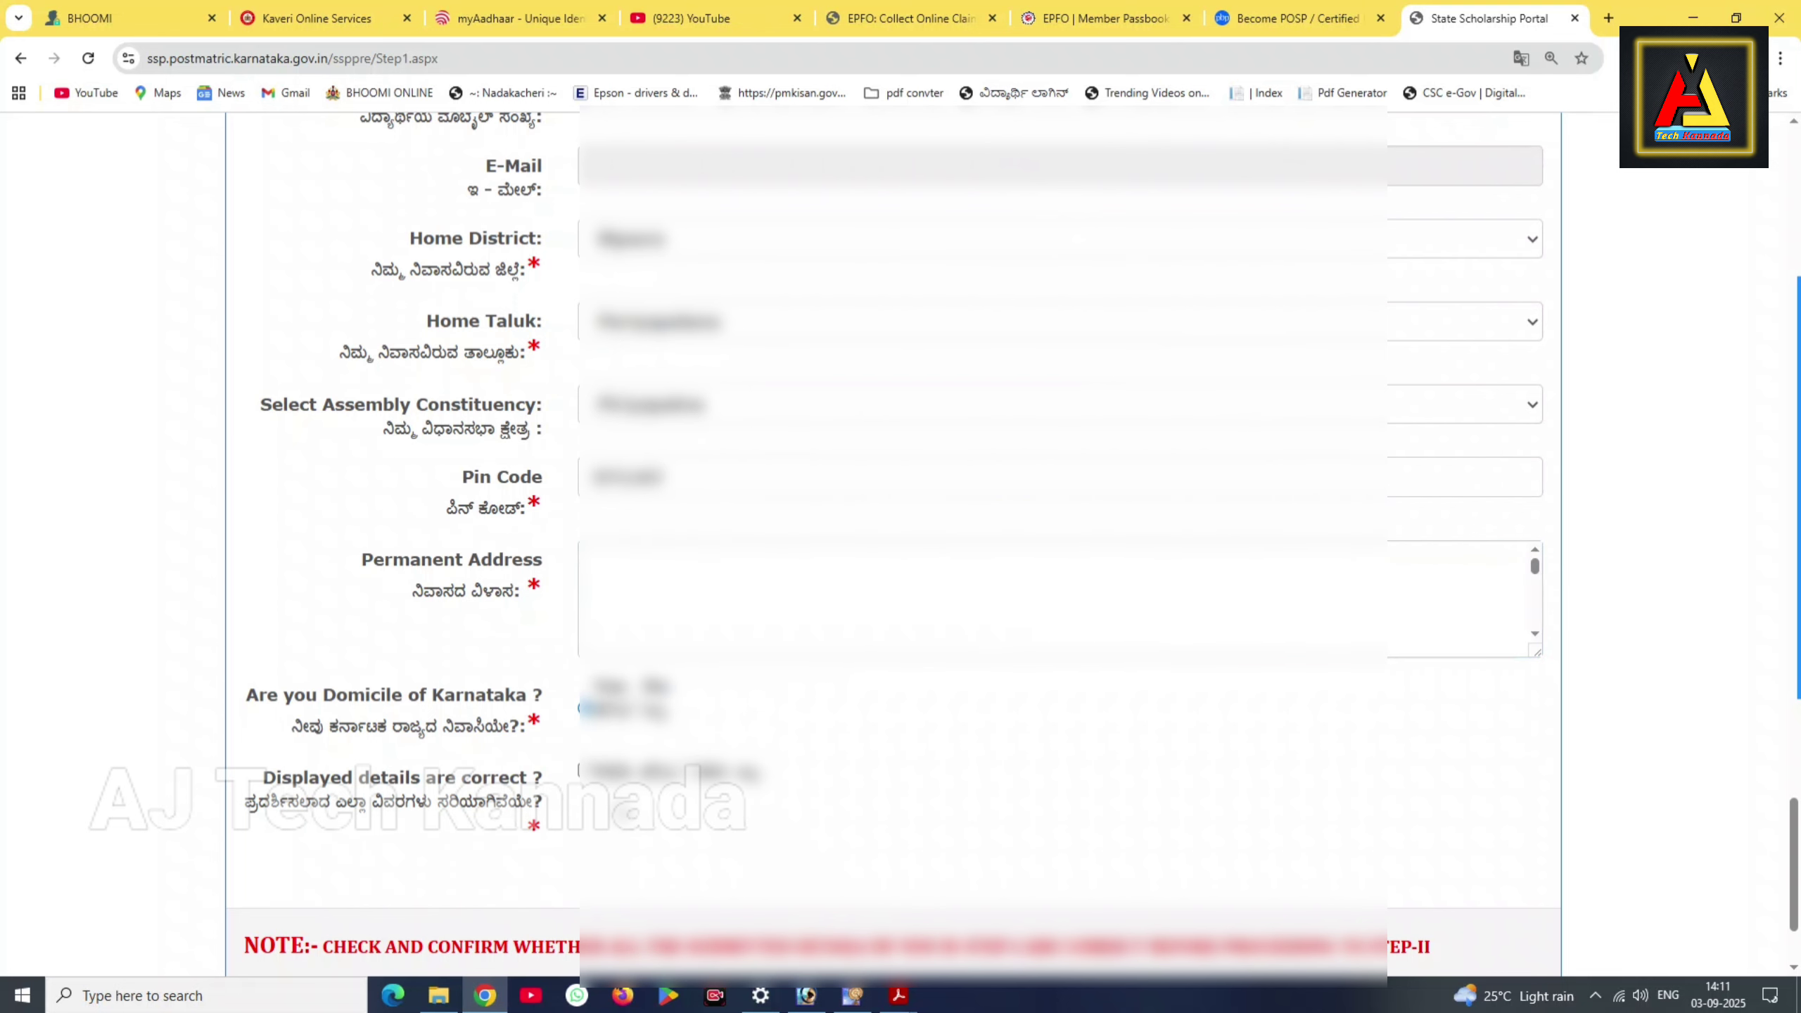
left_click(586, 770)
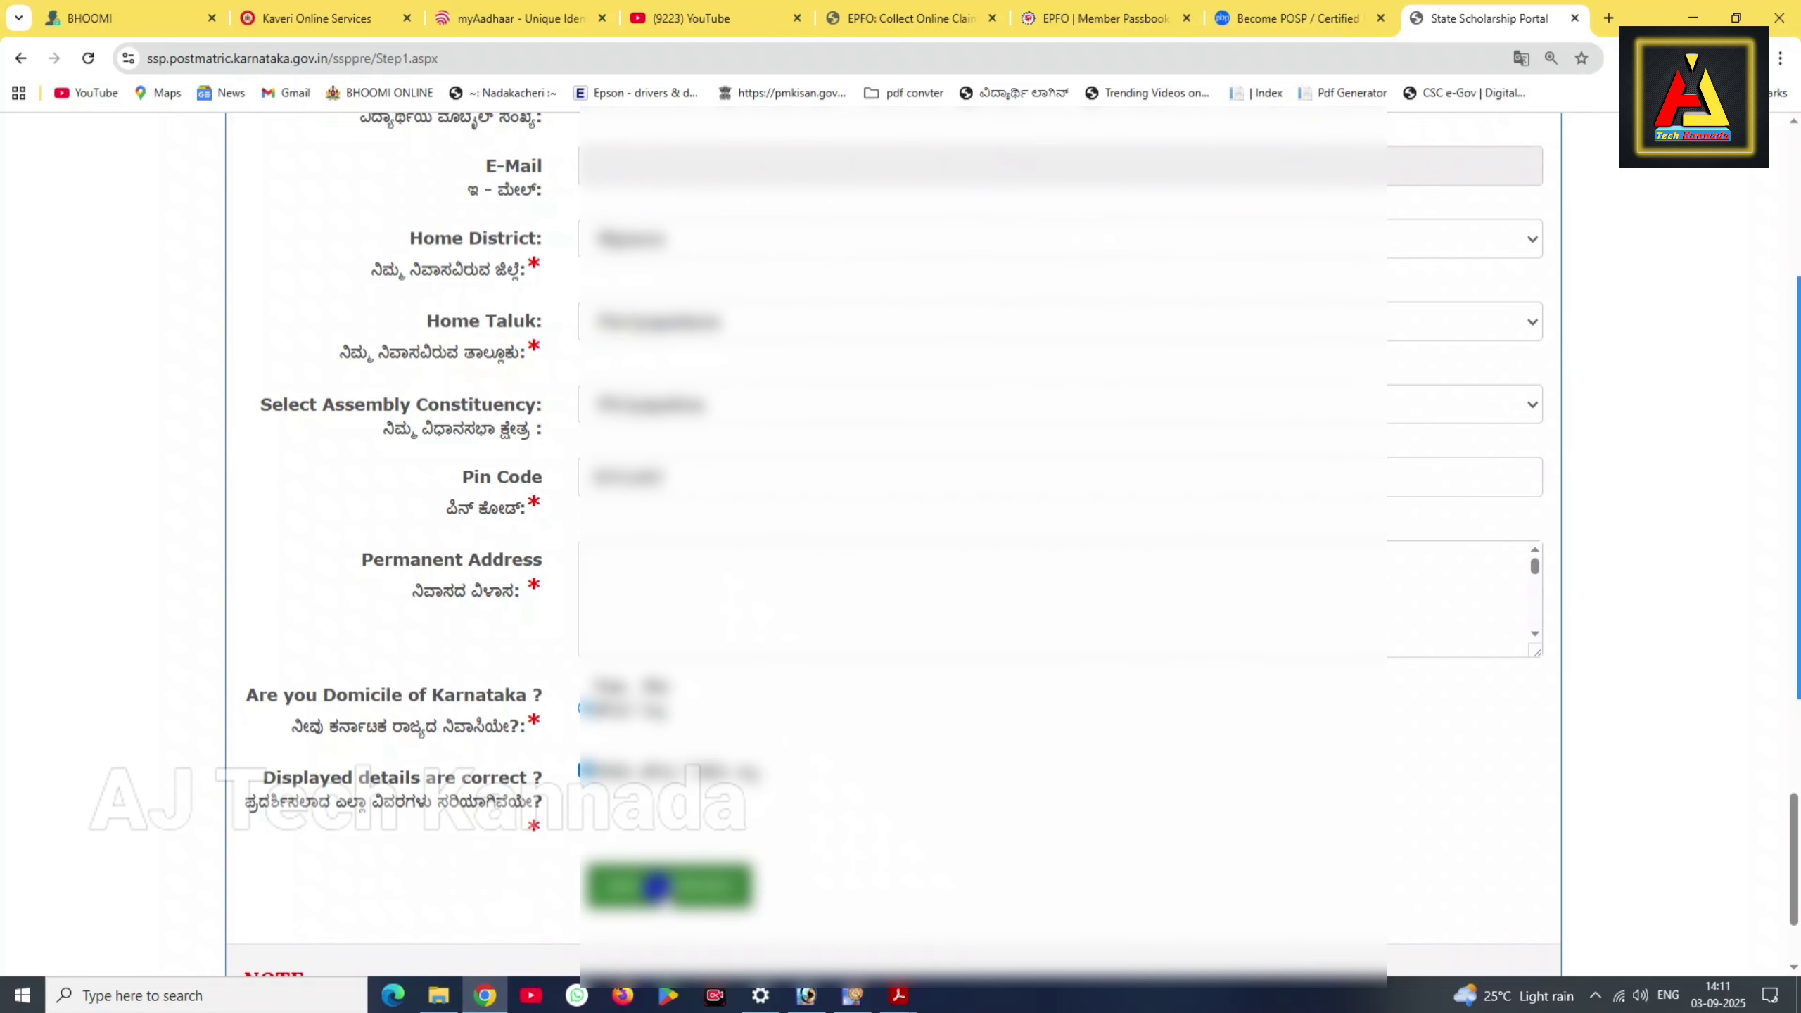
left_click(670, 887)
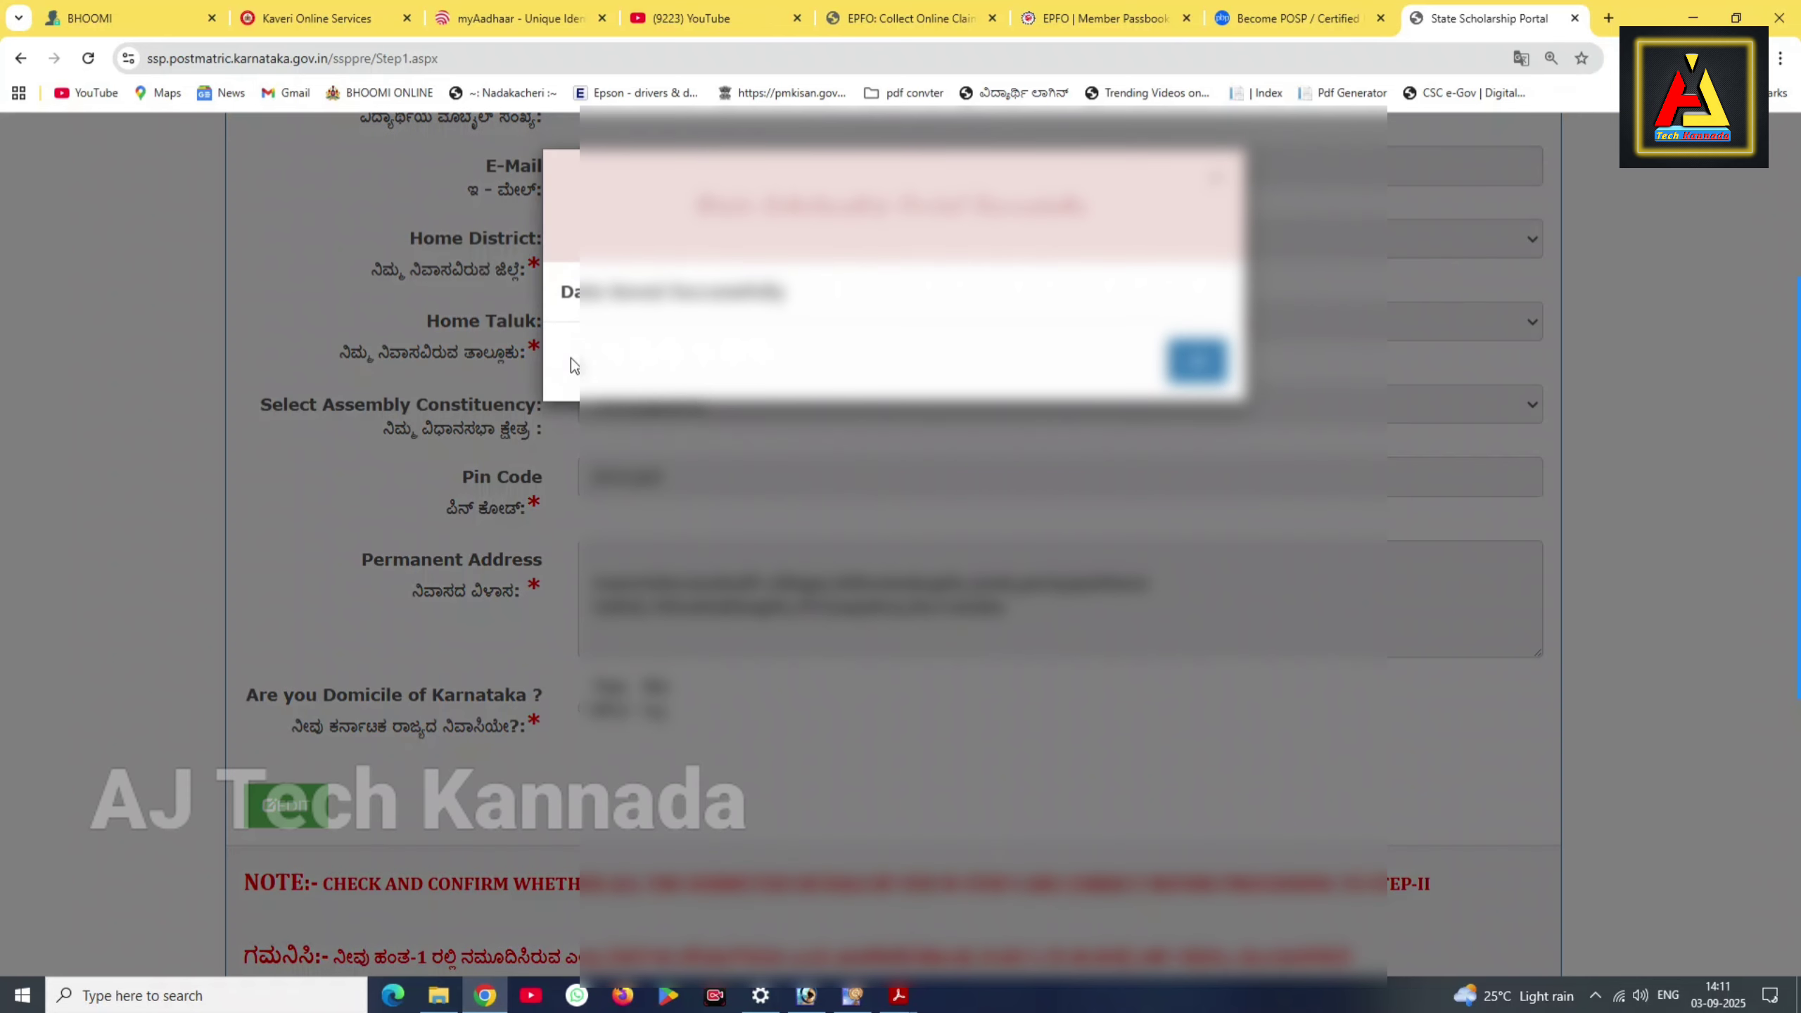
left_click(1195, 360)
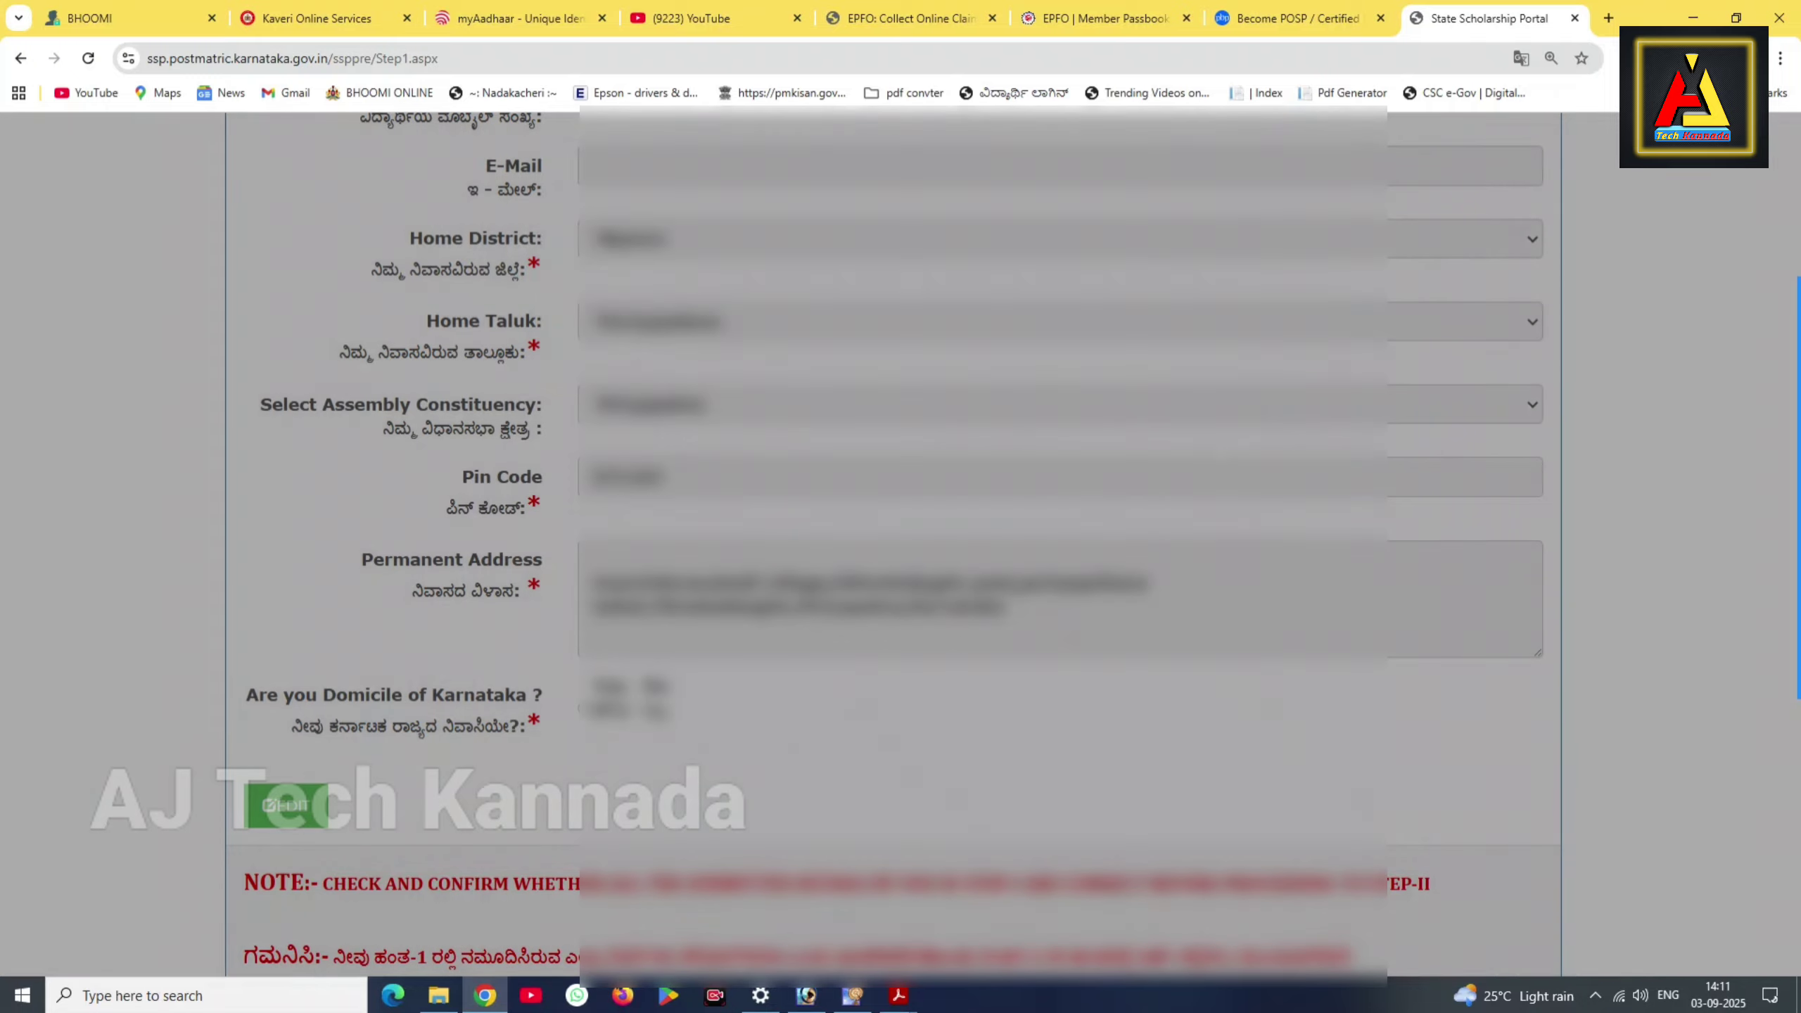
Step: Return from the Step 1 form to the application steps overview and acknowledge the important instructions to students
scroll(1245, 712, "down", 2)
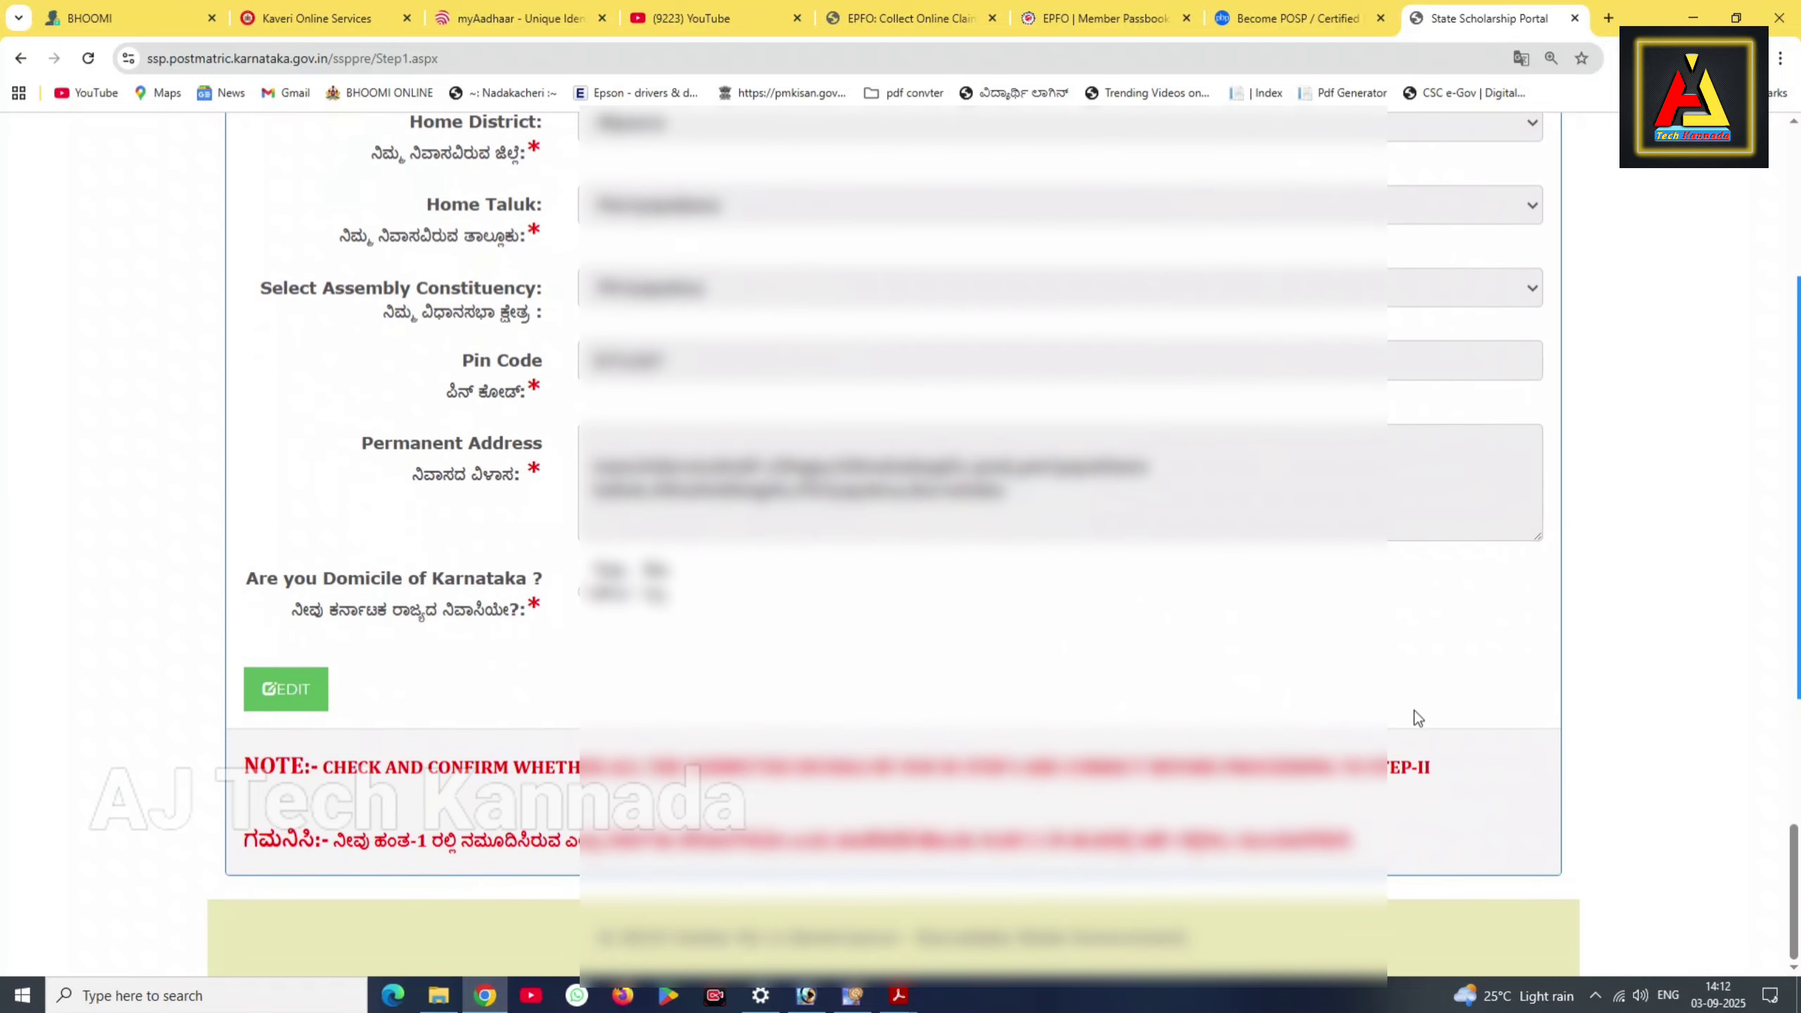
scroll(1408, 715, "down", 15)
scroll(1504, 738, "up", 15)
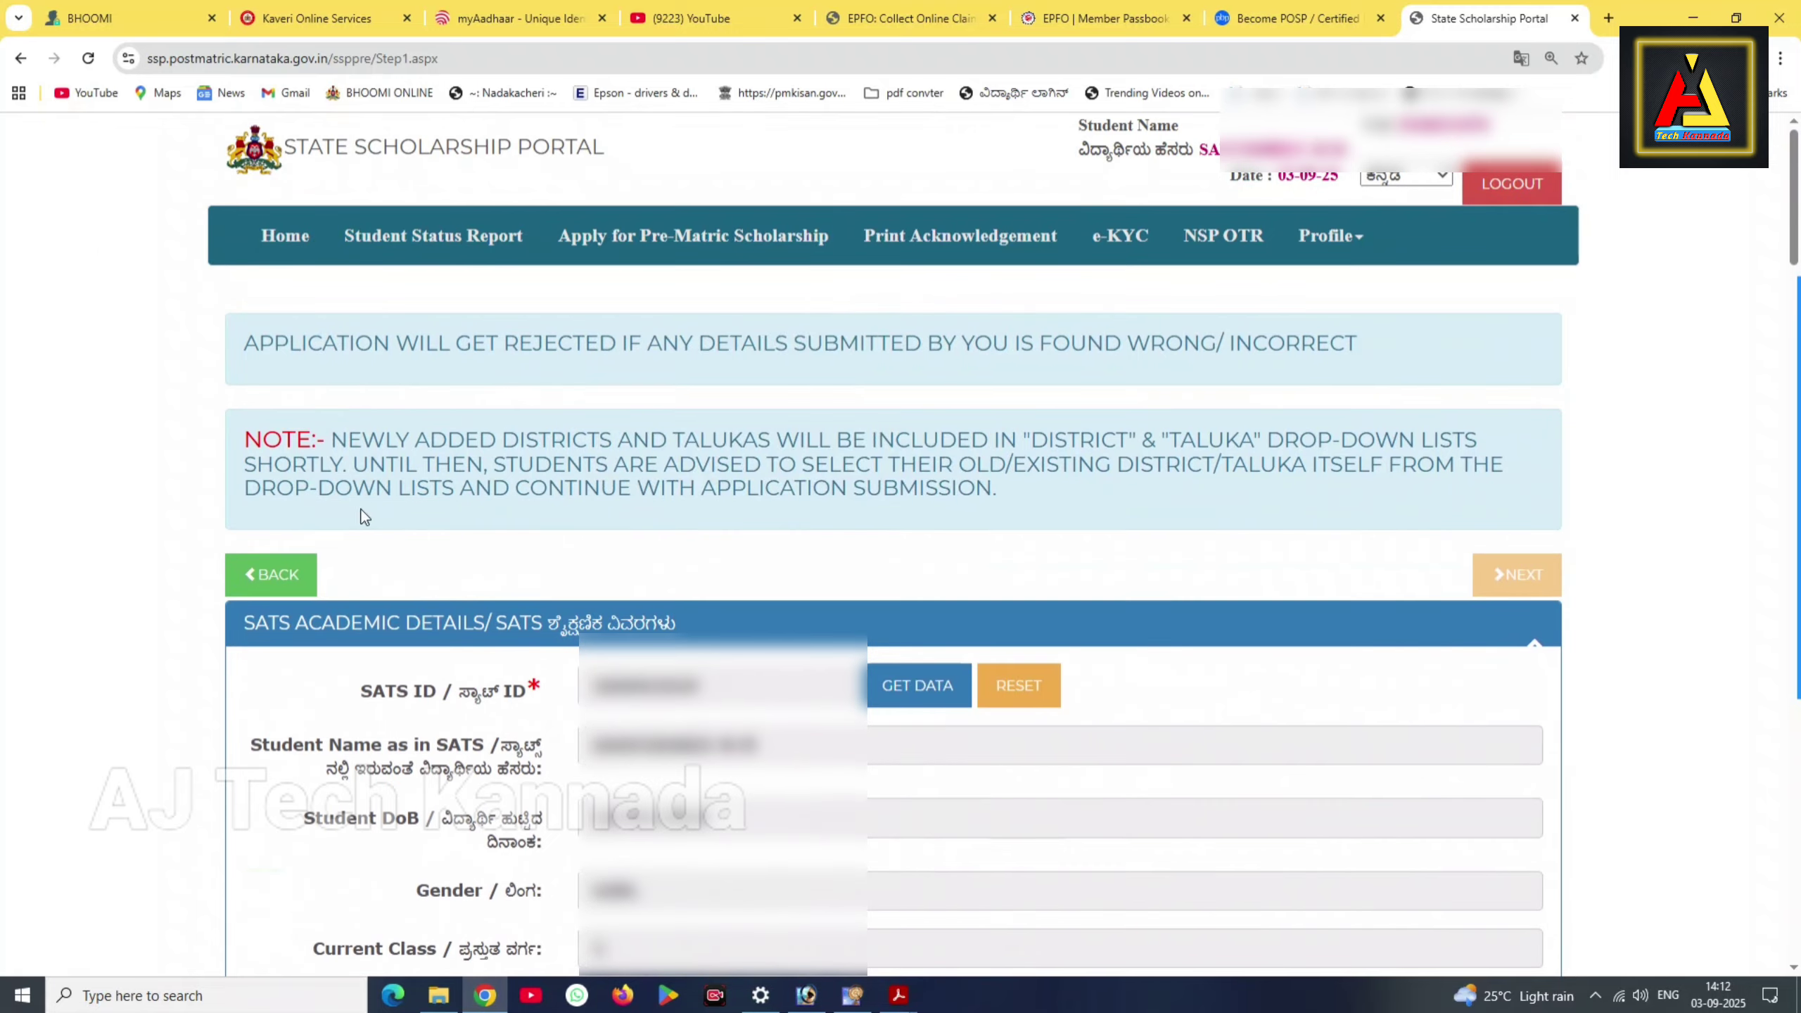
left_click(404, 584)
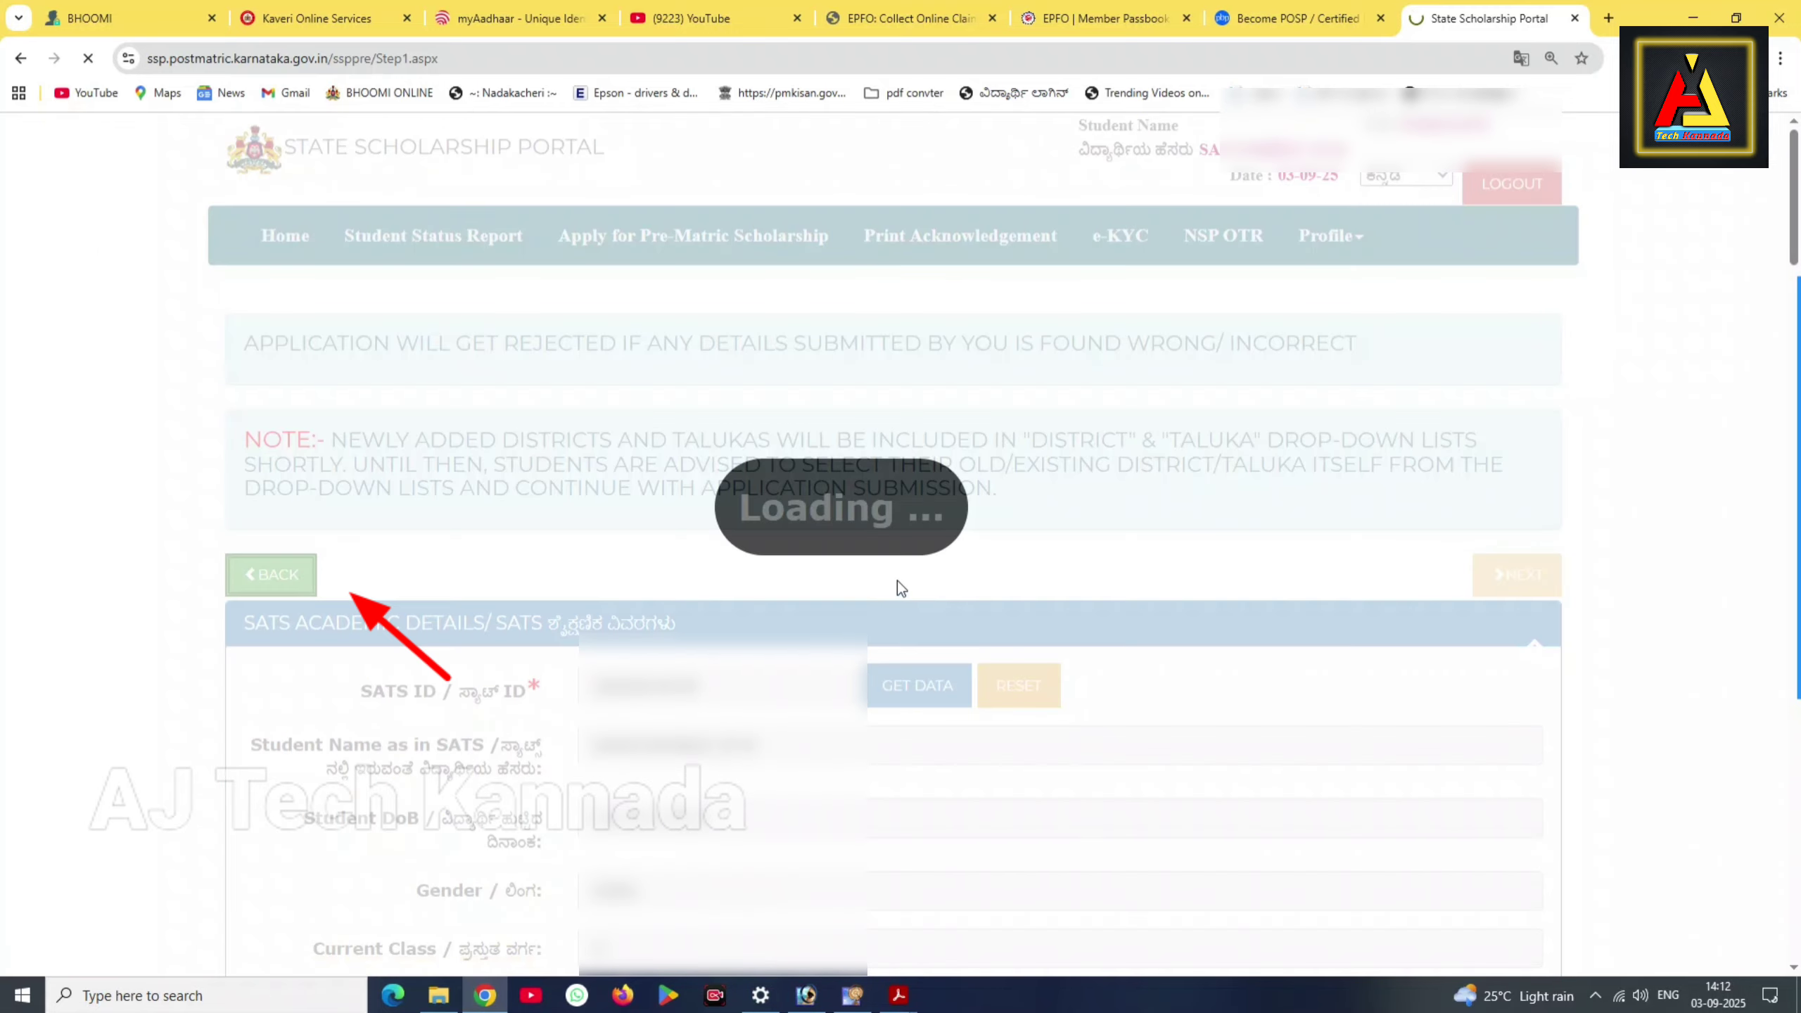
scroll(1311, 601, "down", 1)
scroll(1312, 601, "down", 2)
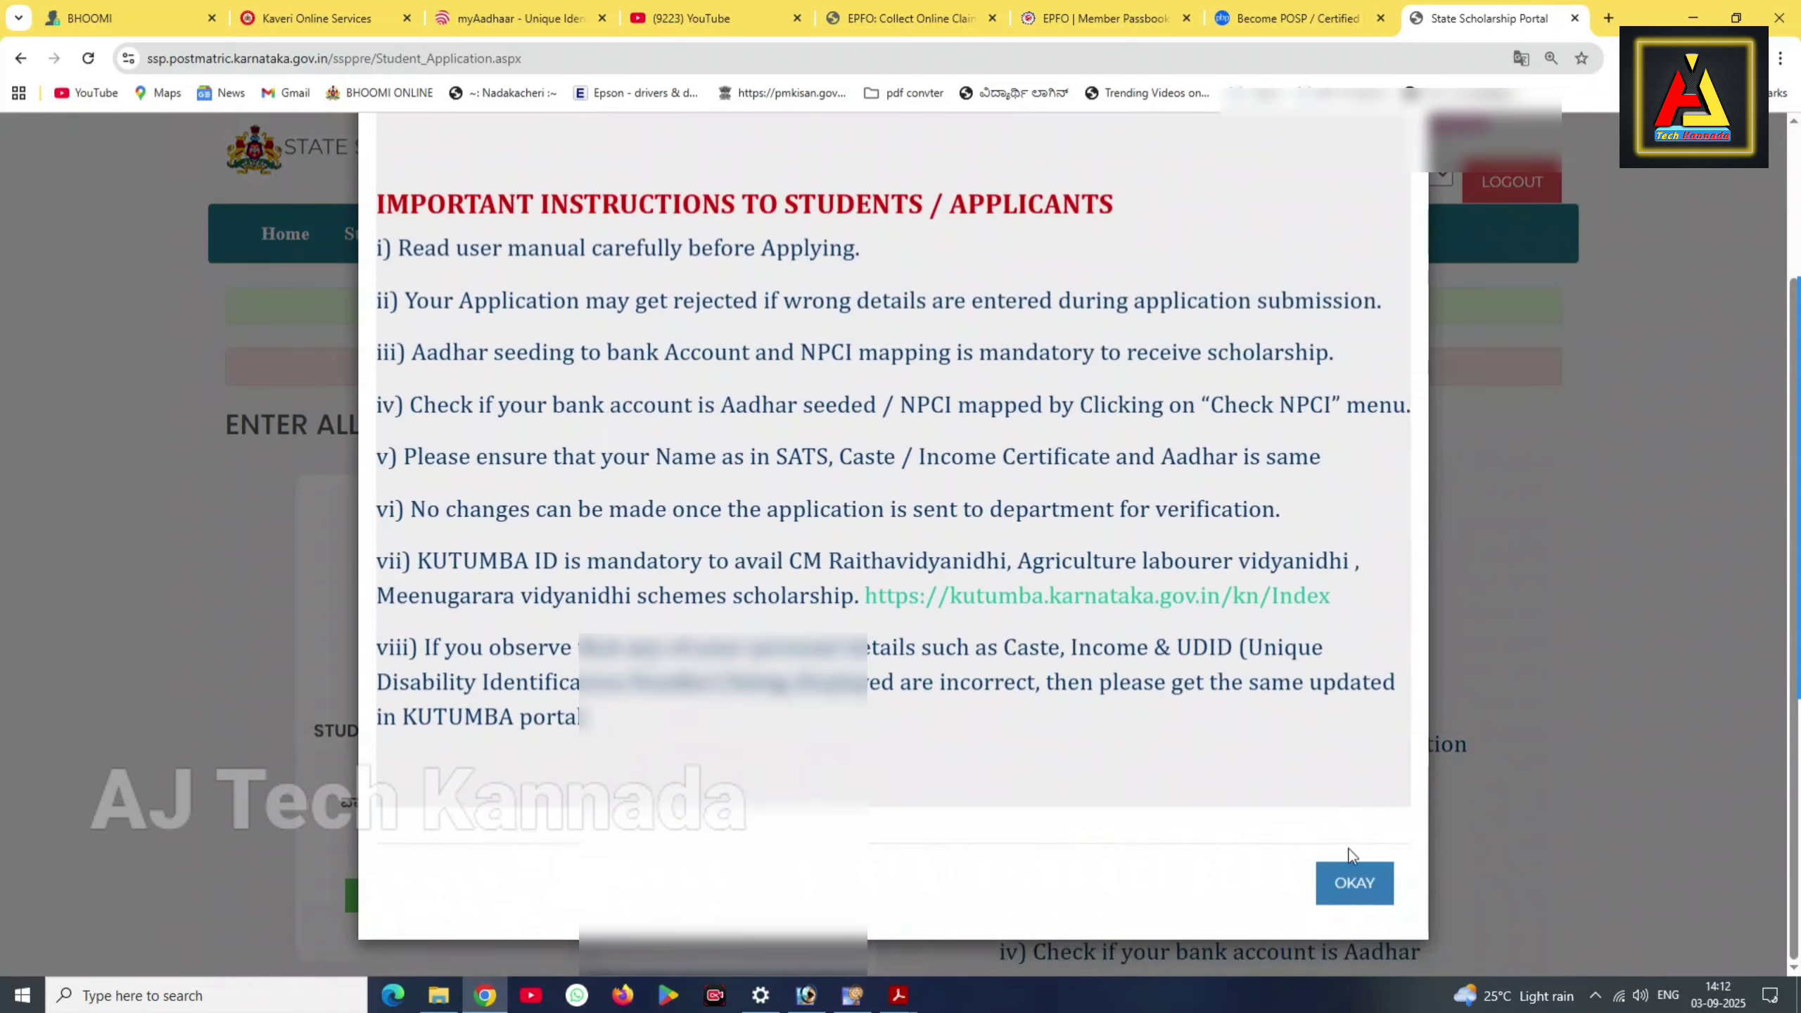
left_click(1356, 876)
Step: Open the Step 2 hostel details, answer Yes to Are you a Day Scholar, and save them
scroll(315, 730, "down", 4)
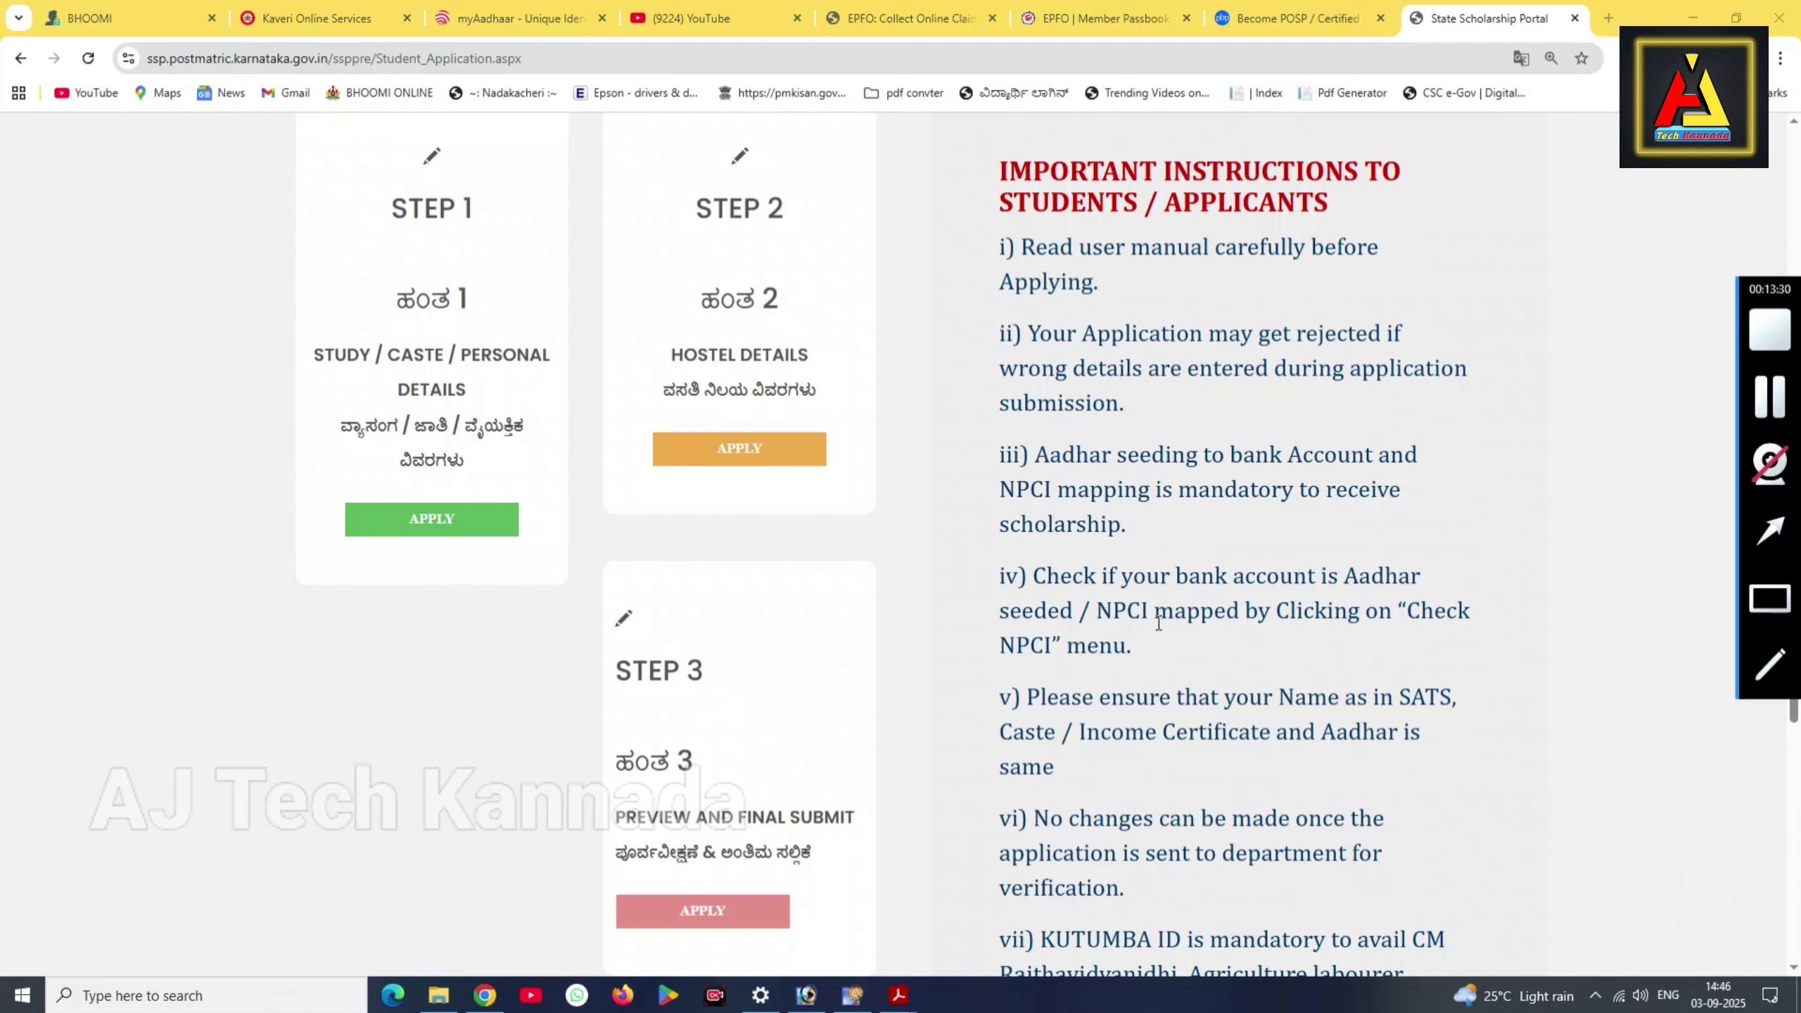
scroll(1156, 642, "up", 4)
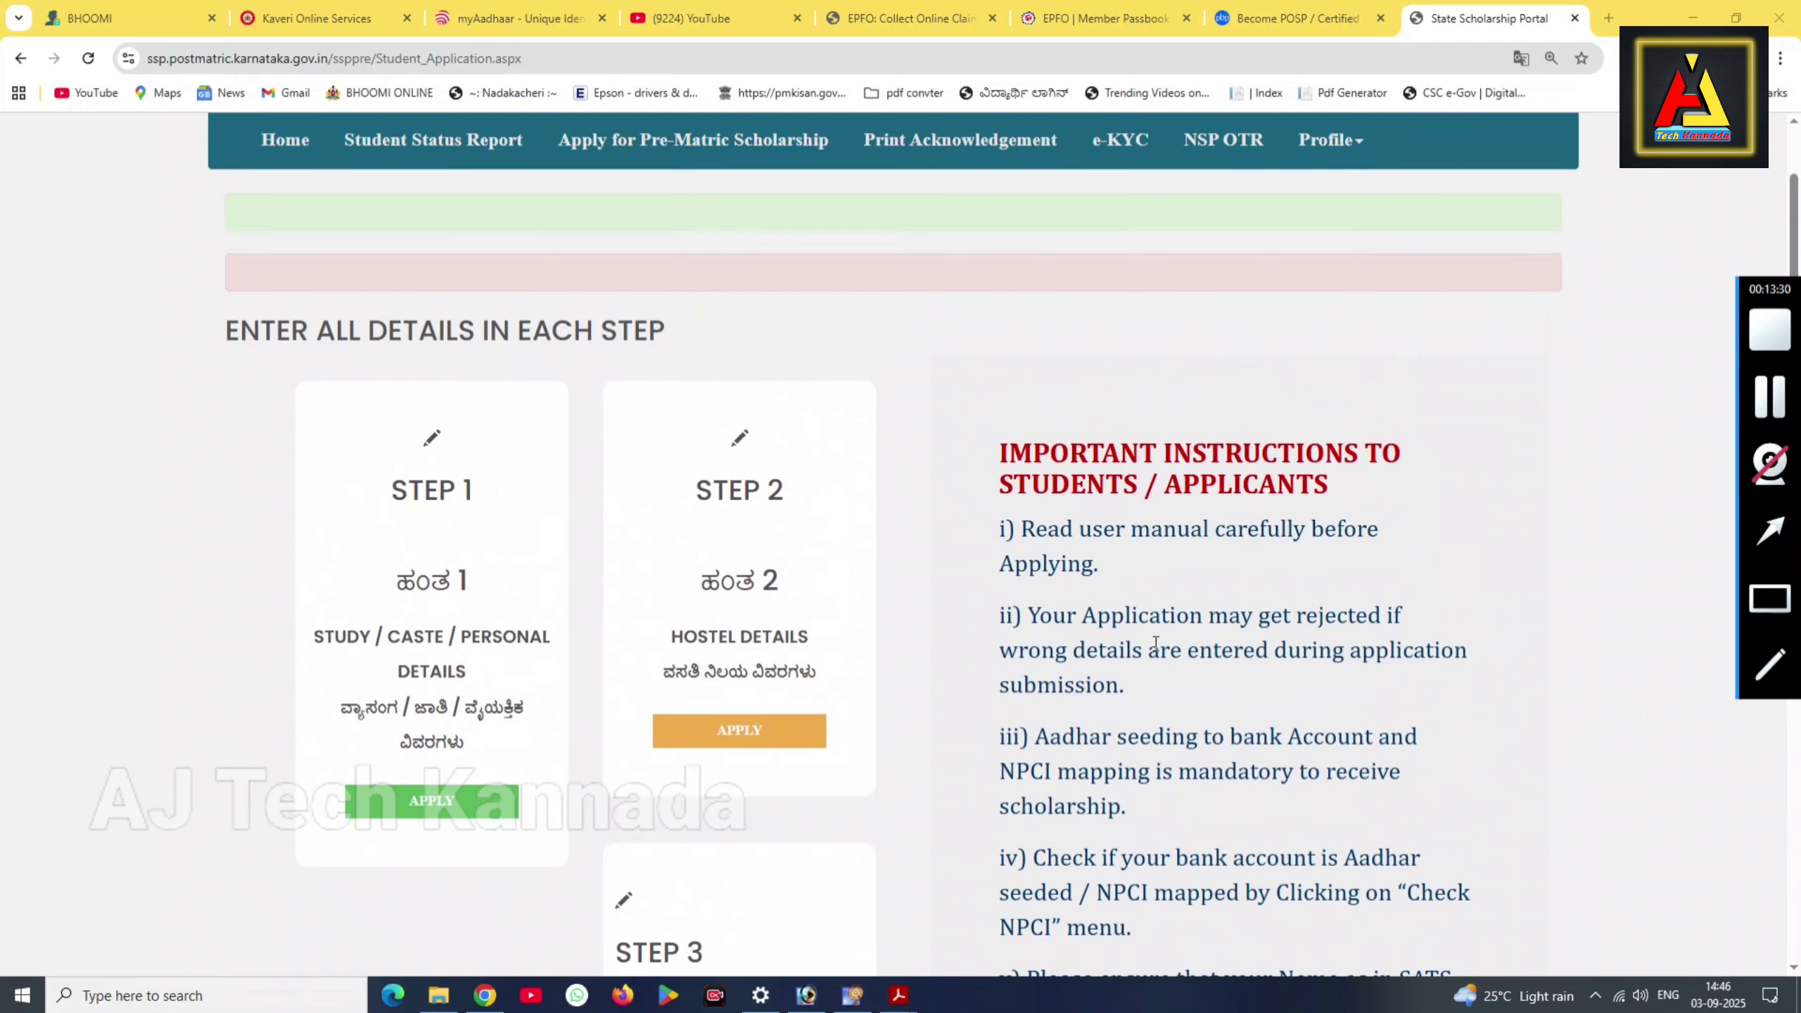
left_click(763, 731)
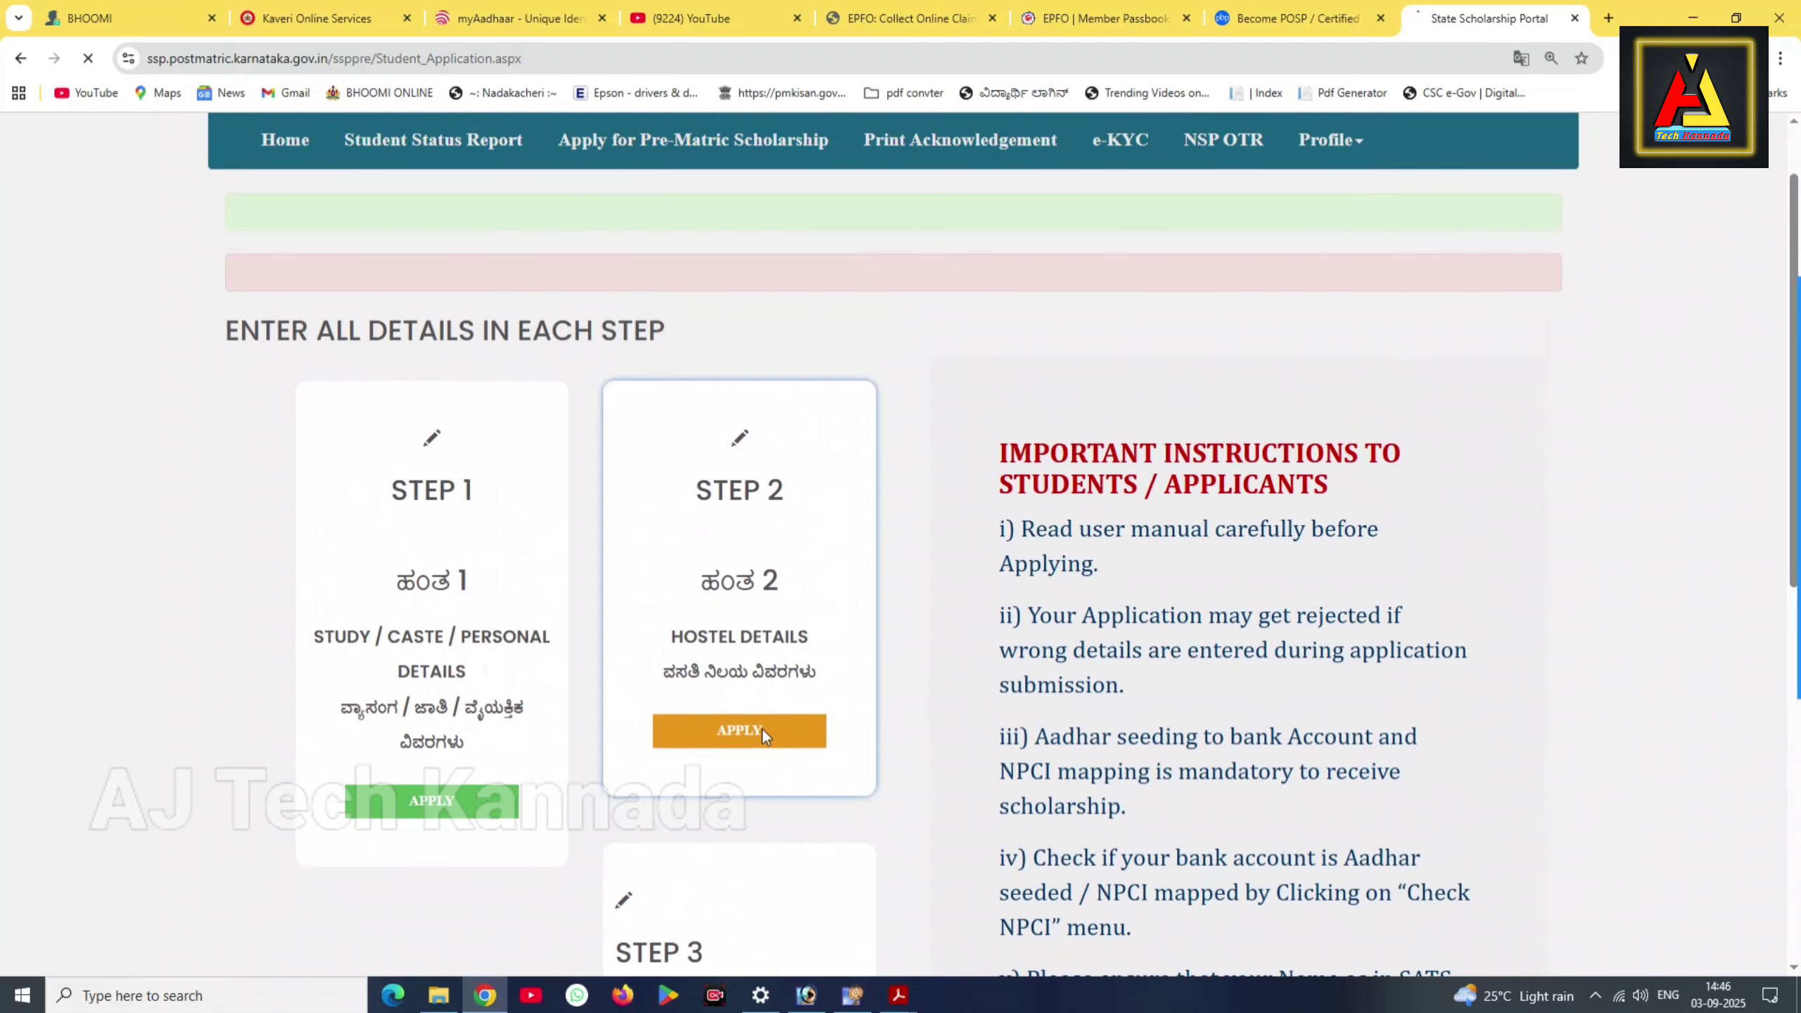
scroll(1114, 559, "down", 3)
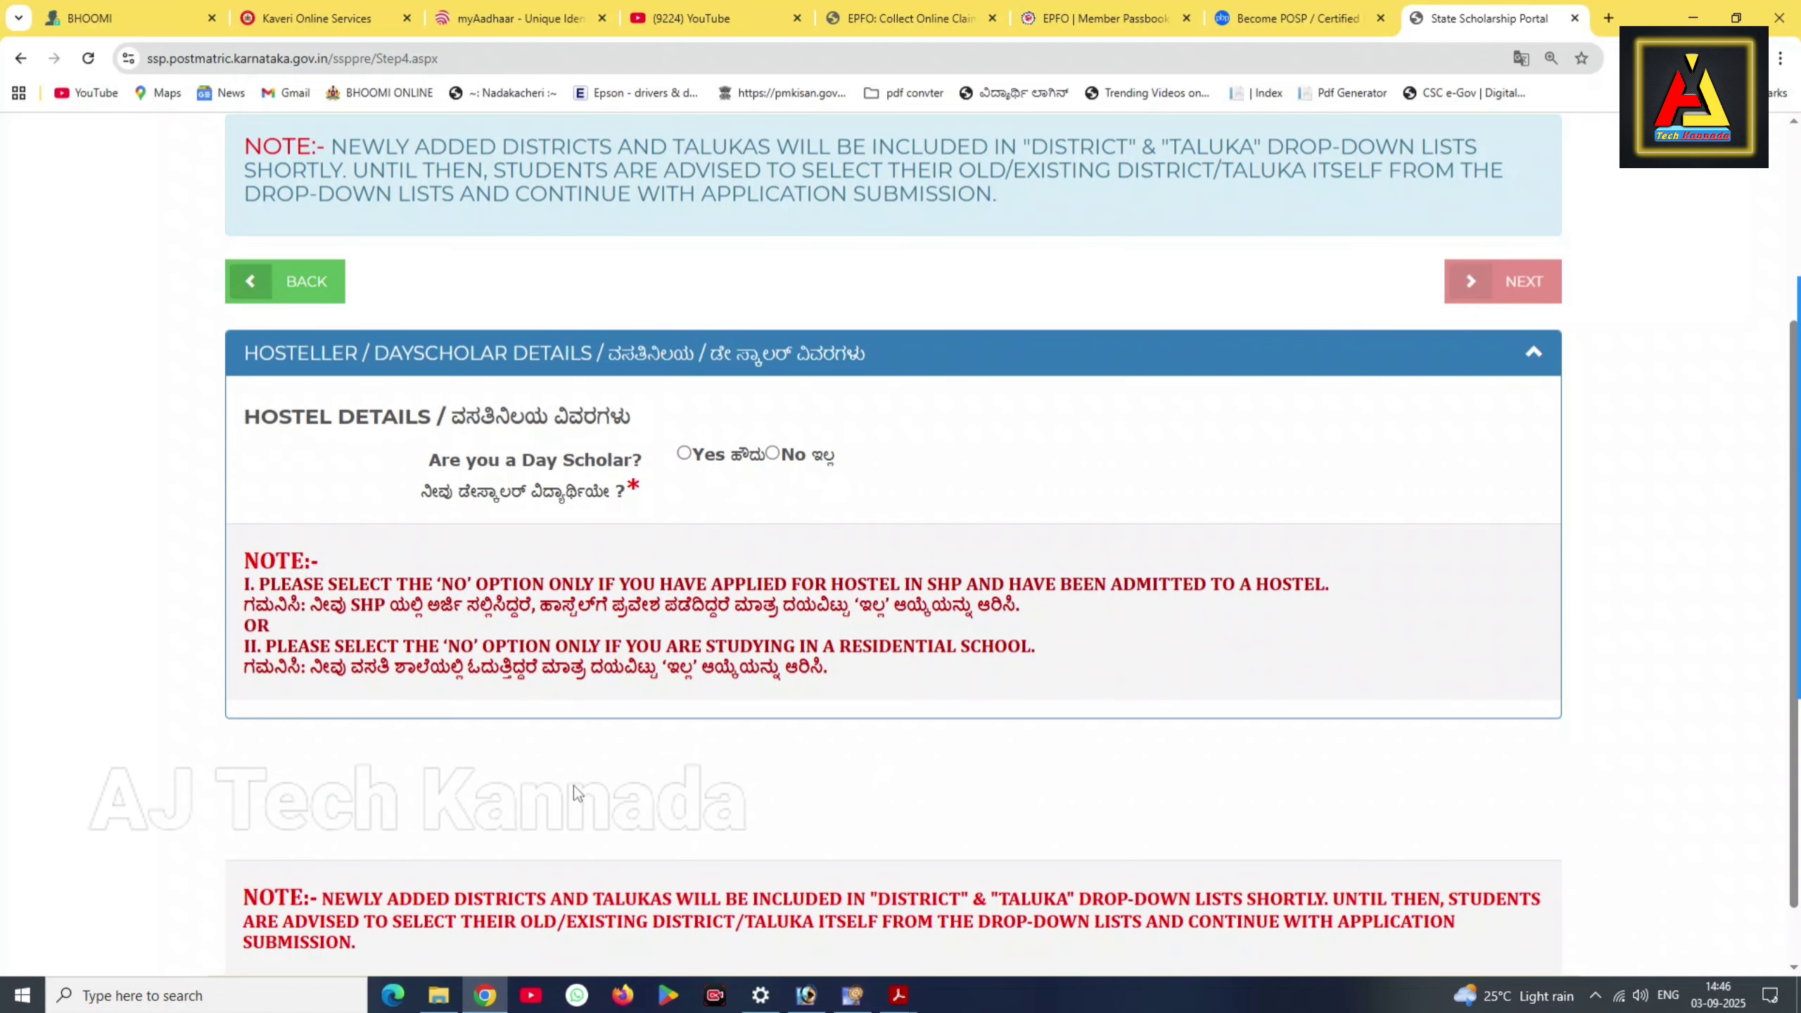
left_click(685, 455)
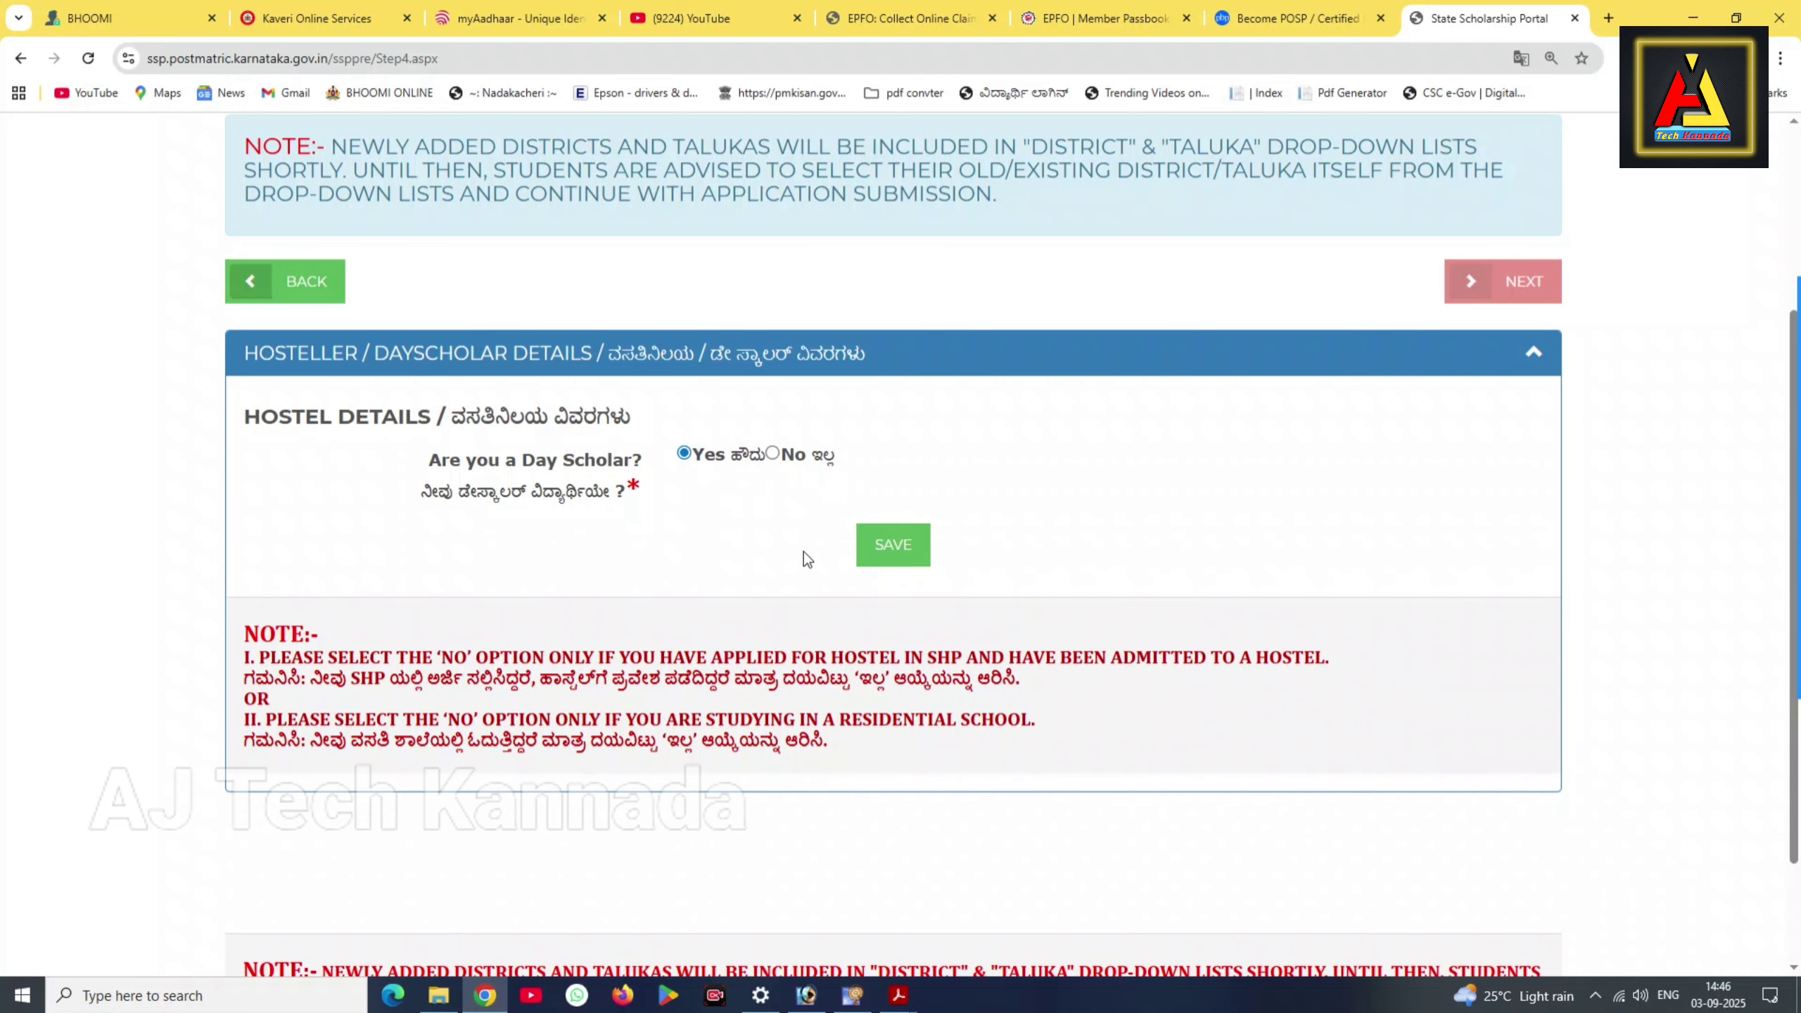
left_click(916, 545)
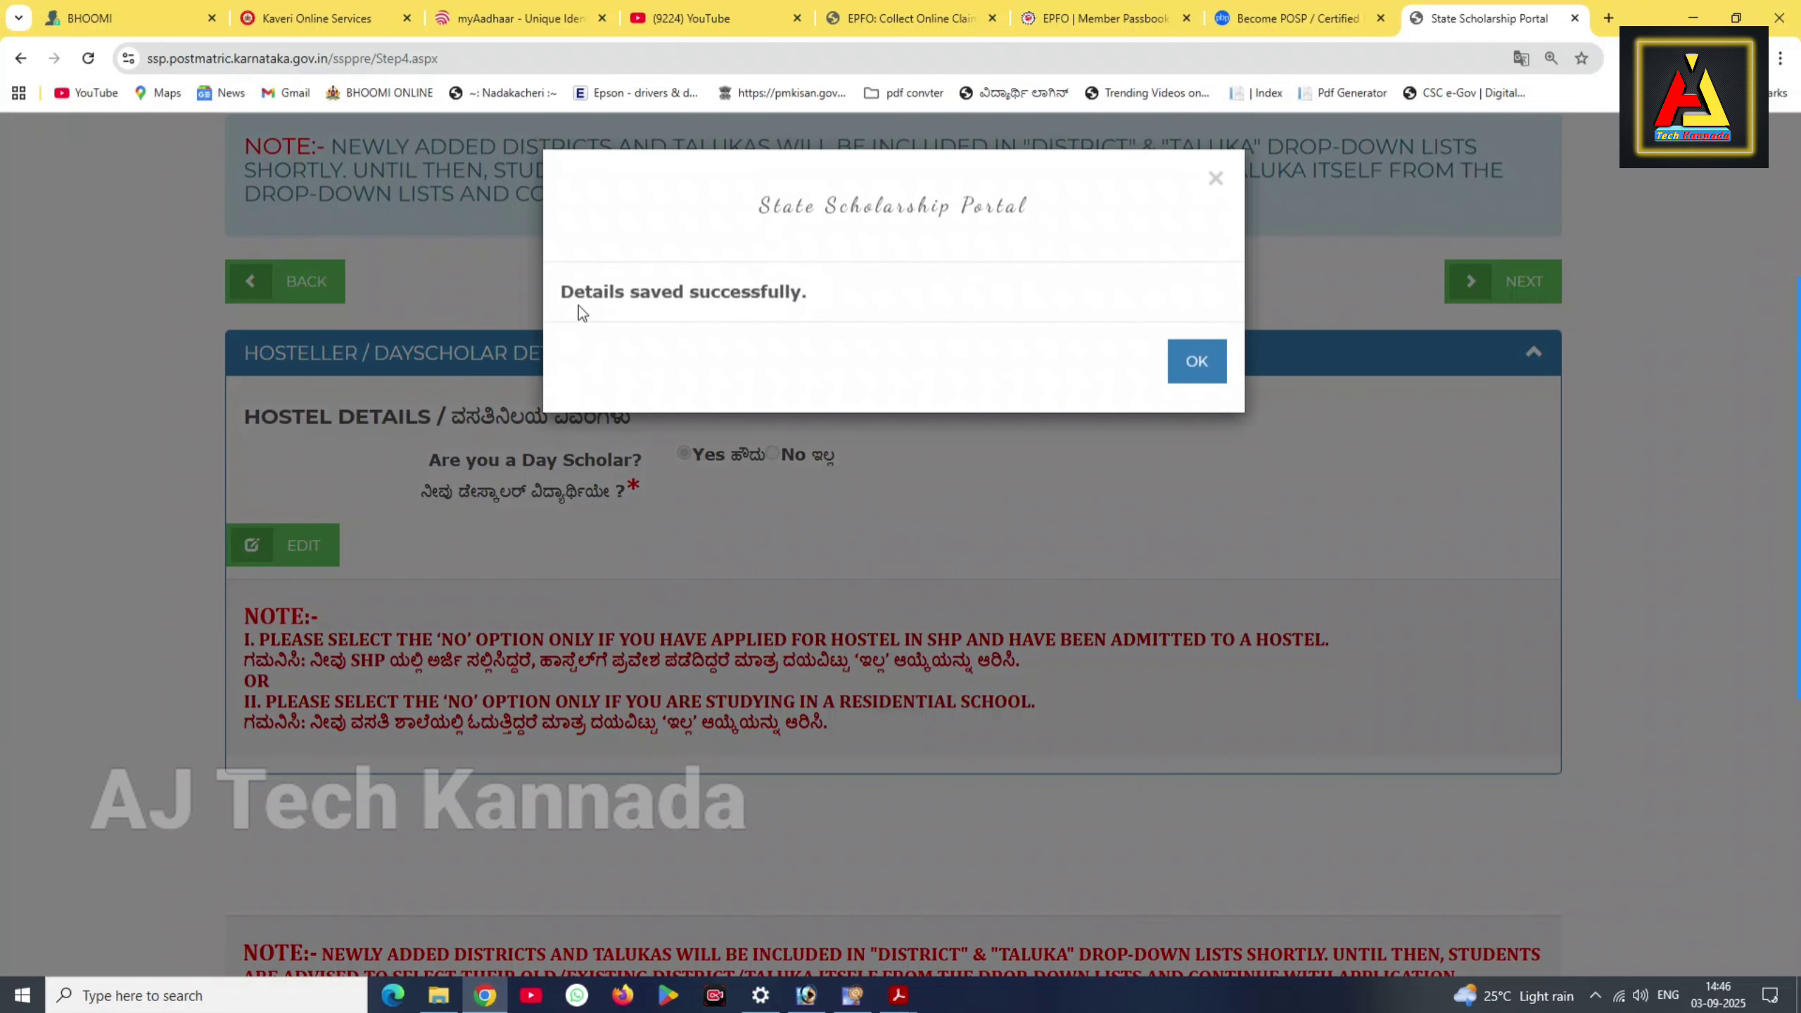
left_click(1191, 362)
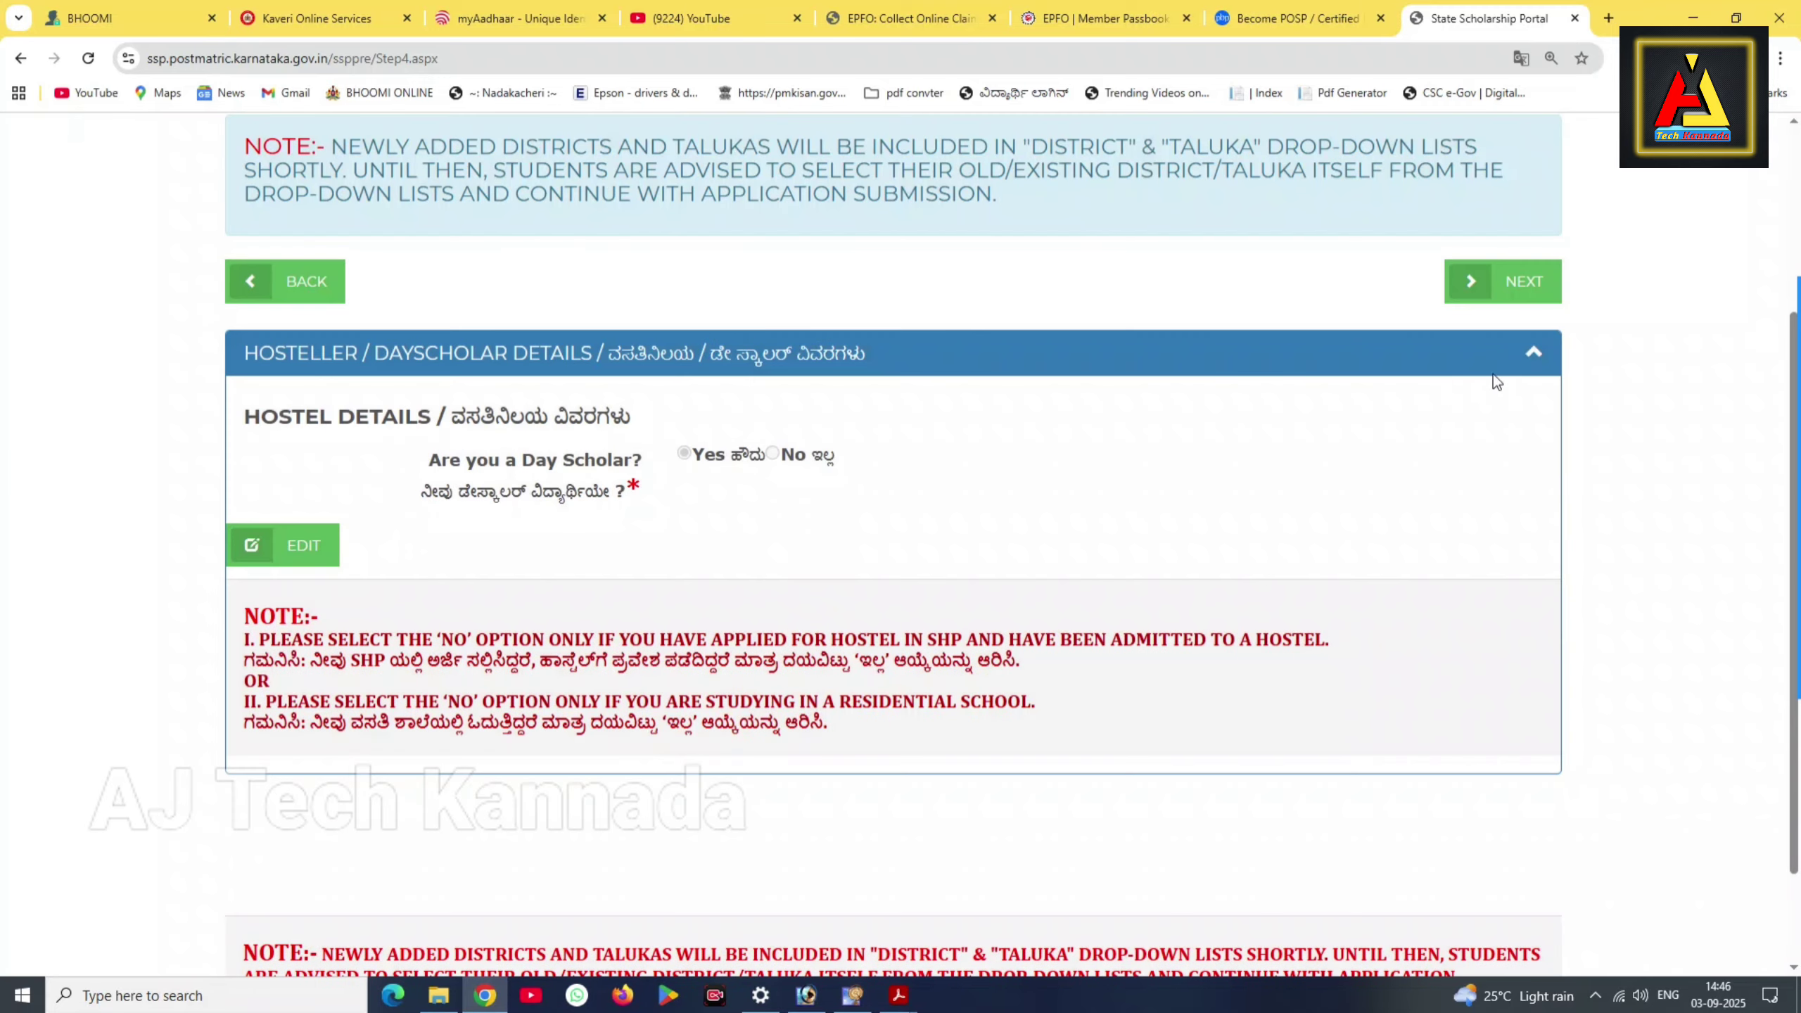
Step: Proceed to the final submission page, accept the declaration and submit the scholarship application
left_click(1530, 287)
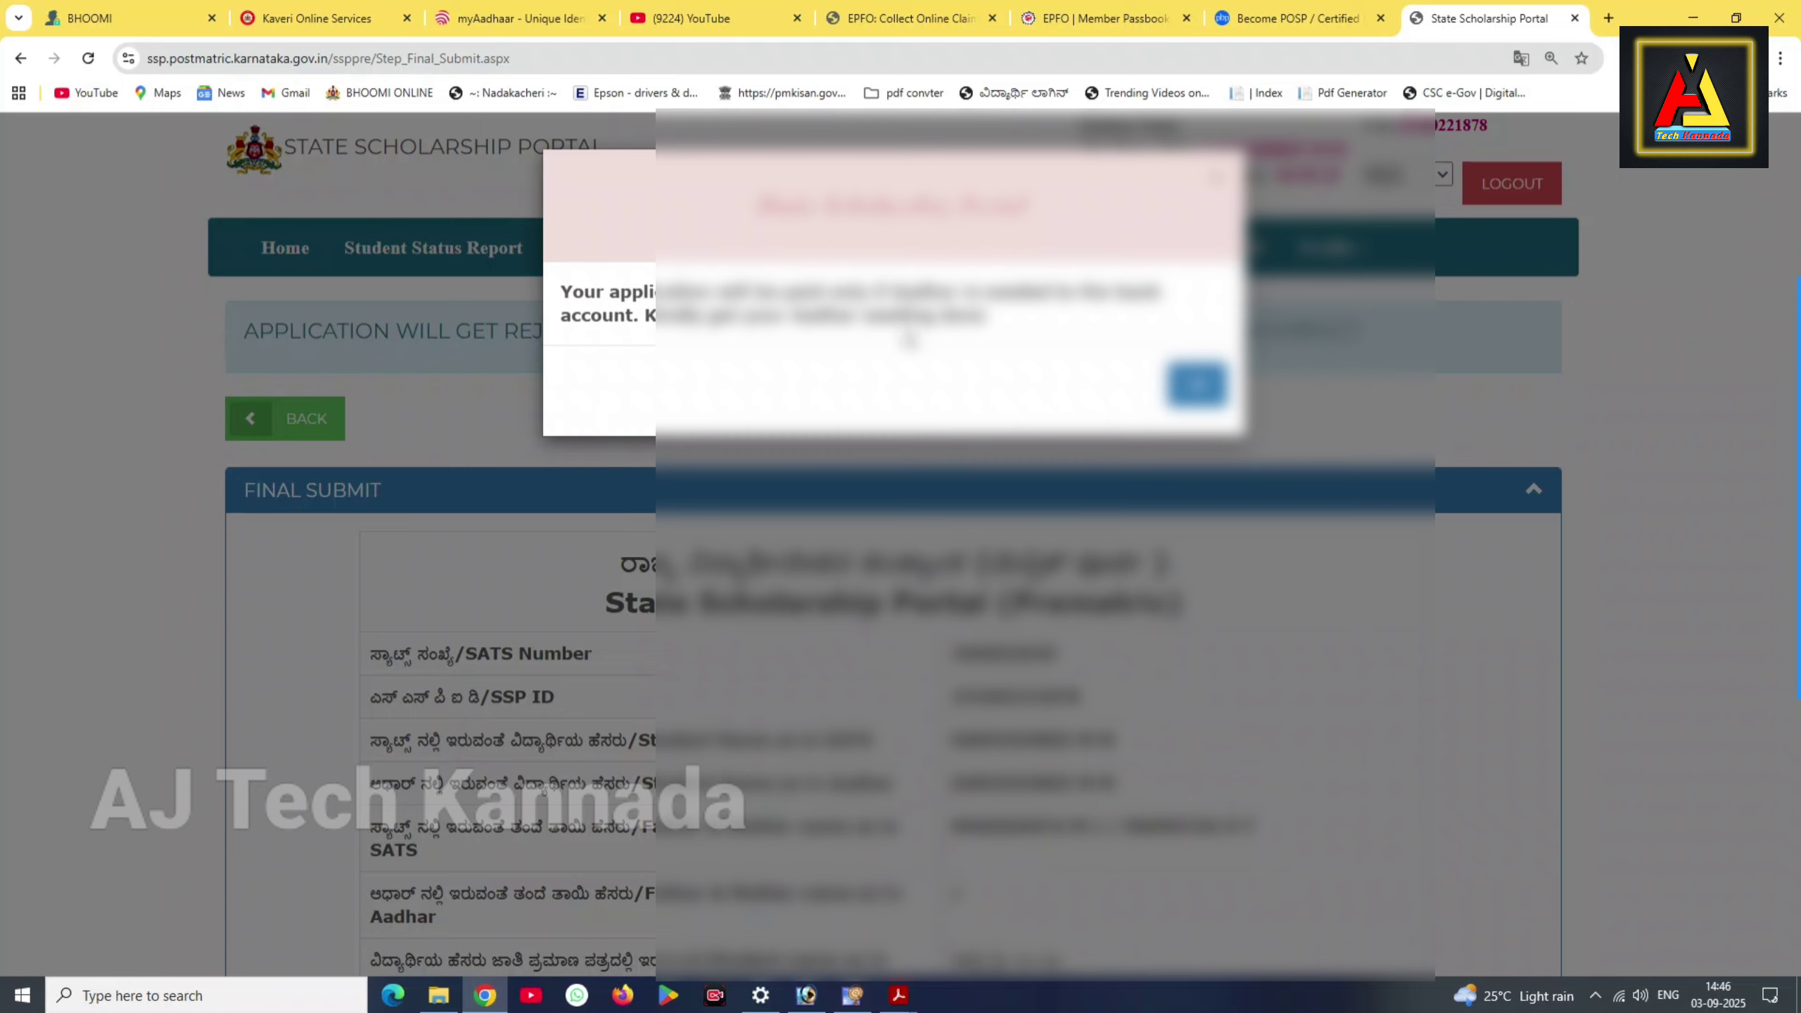
left_click(1197, 385)
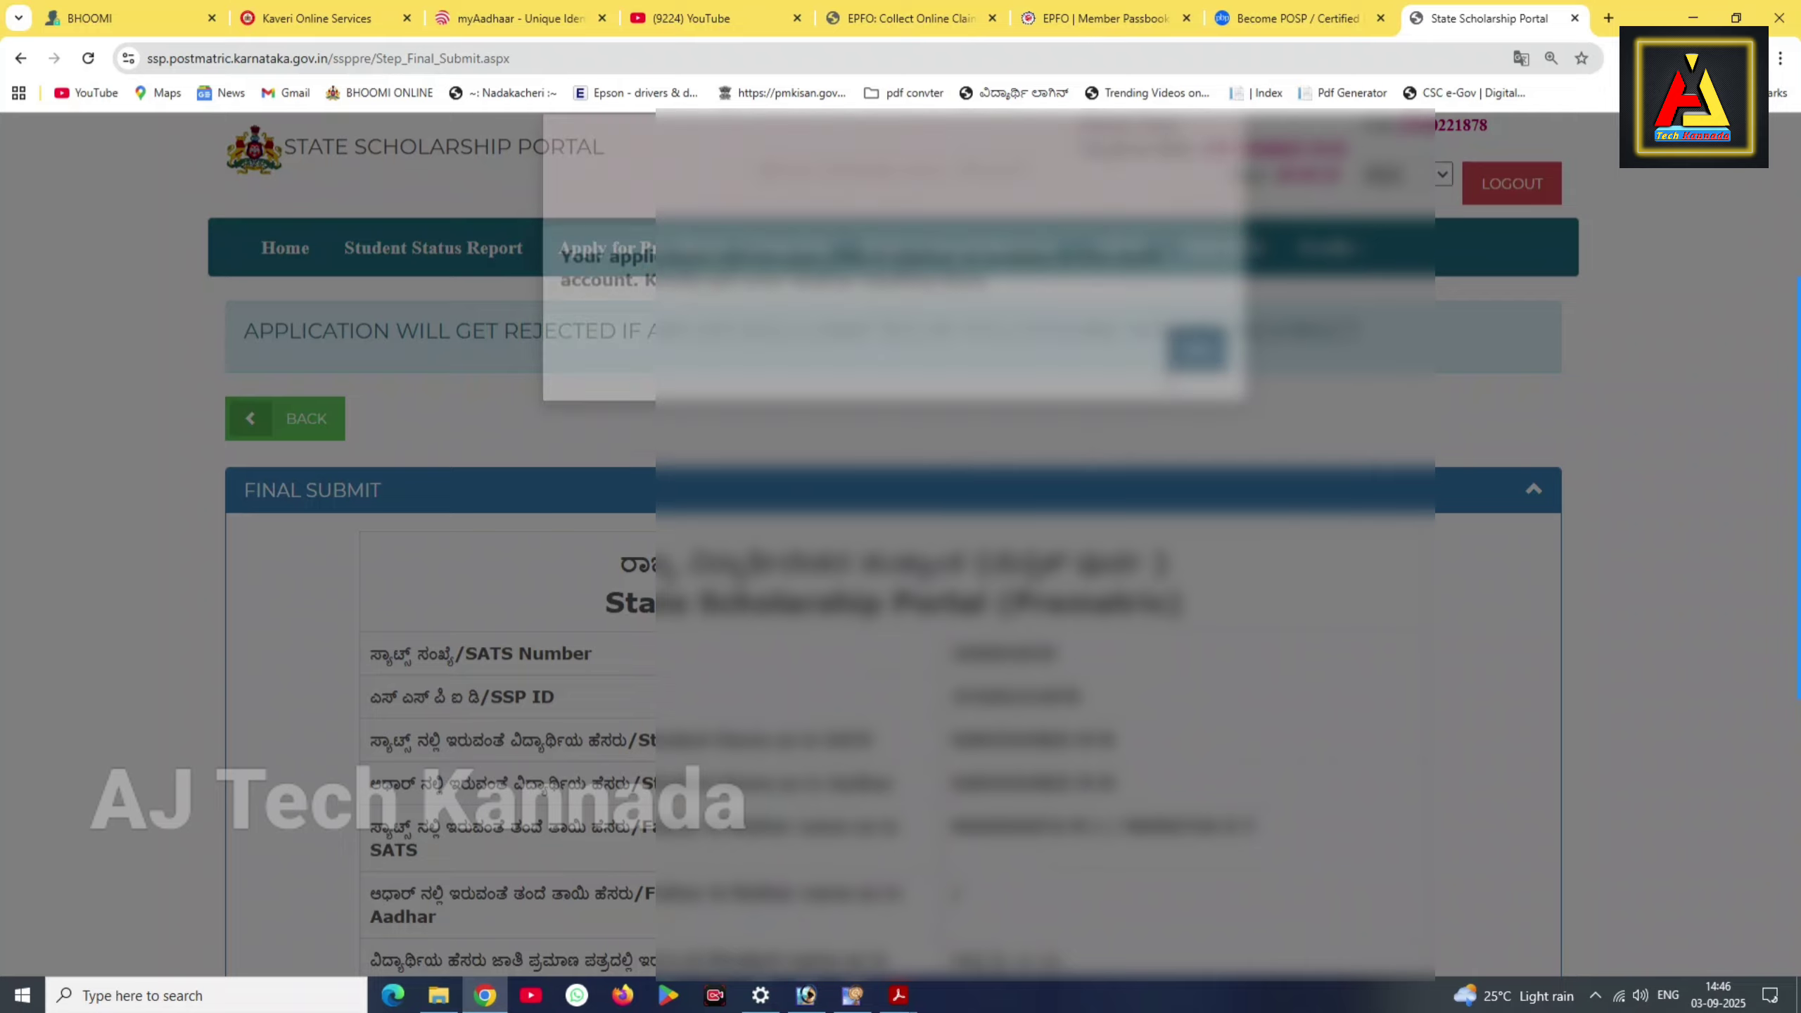
scroll(268, 692, "down", 15)
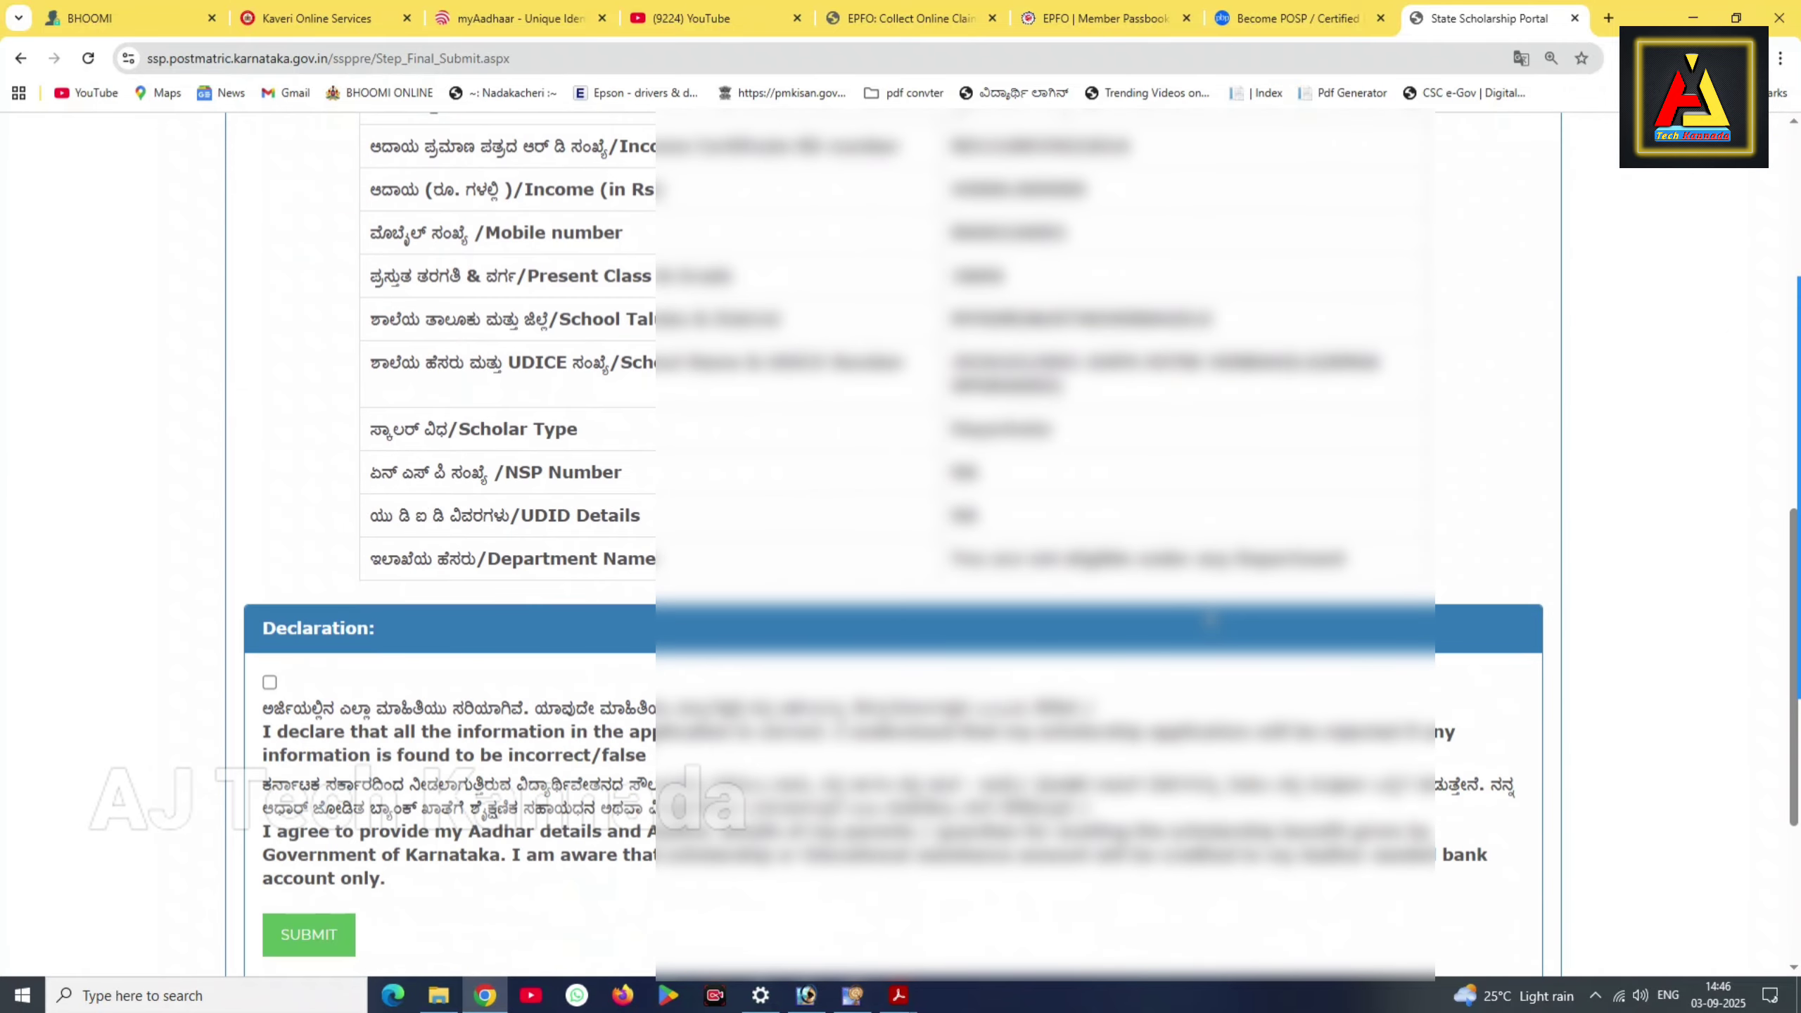
left_click(270, 683)
scroll(269, 688, "down", 1)
left_click(299, 860)
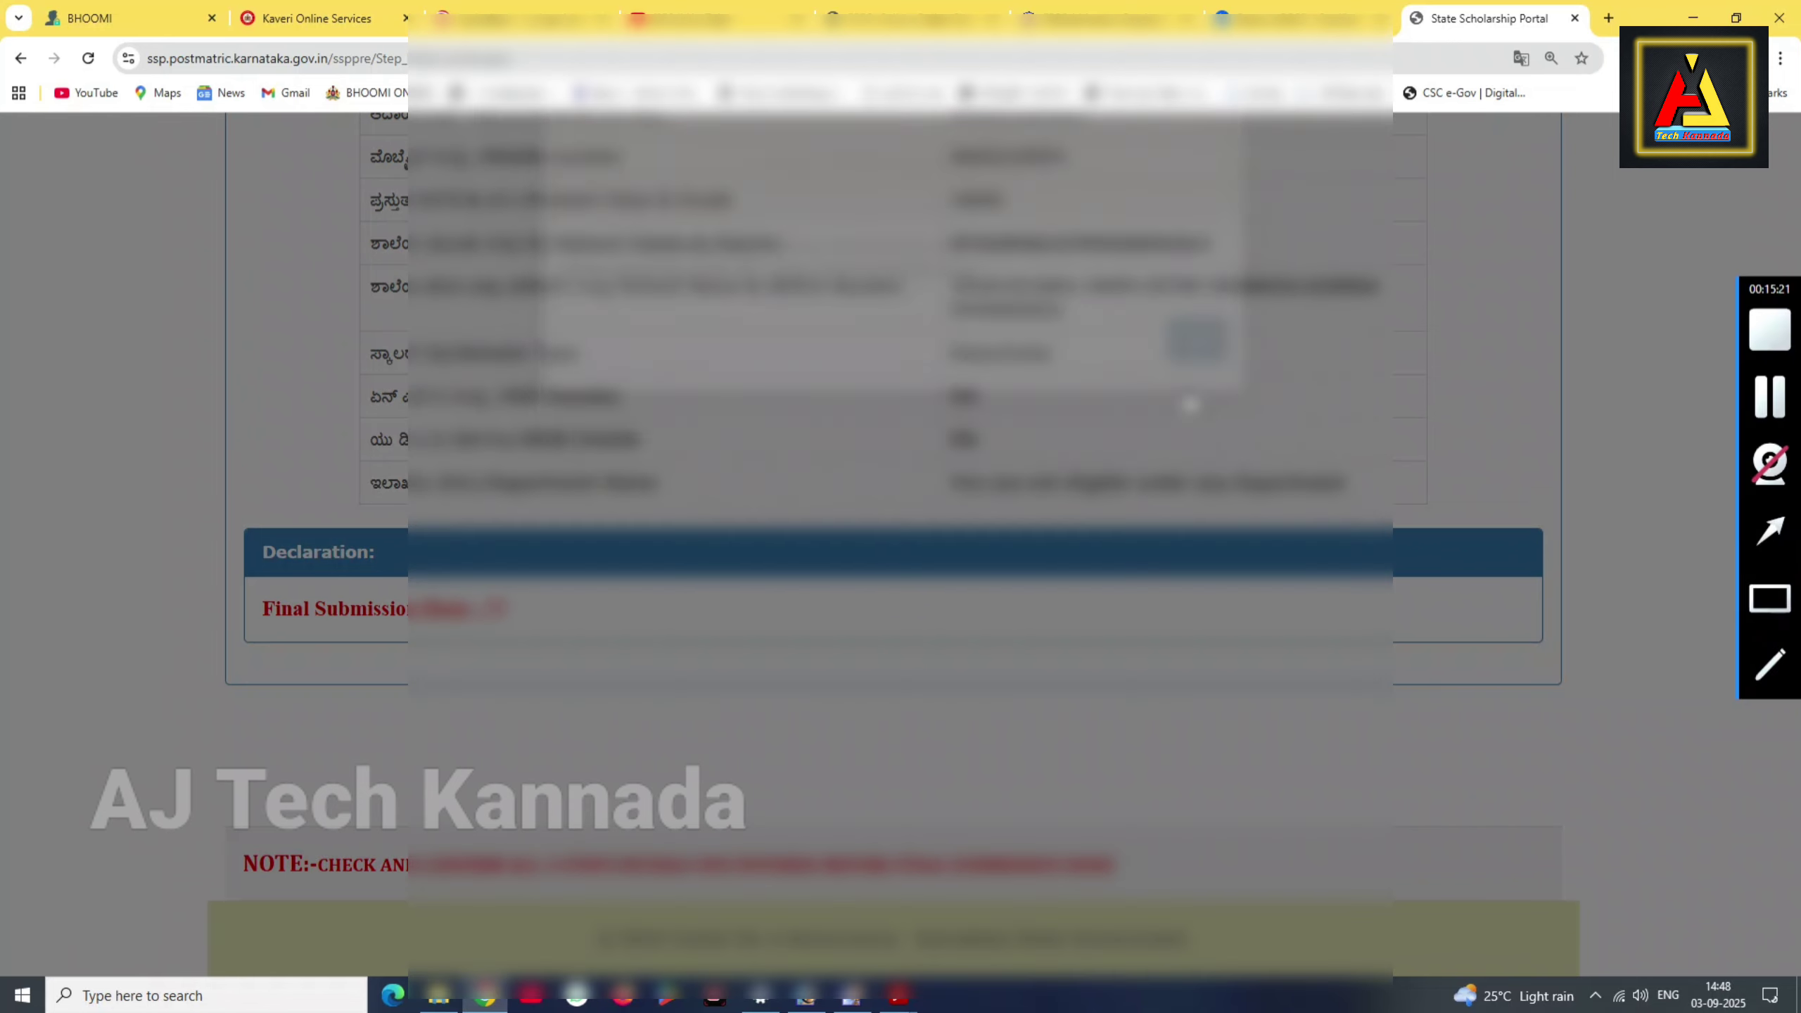
Step: Open the printable acknowledgment of the submitted pre-matric application and go through its details to the end
scroll(885, 750, "up", 15)
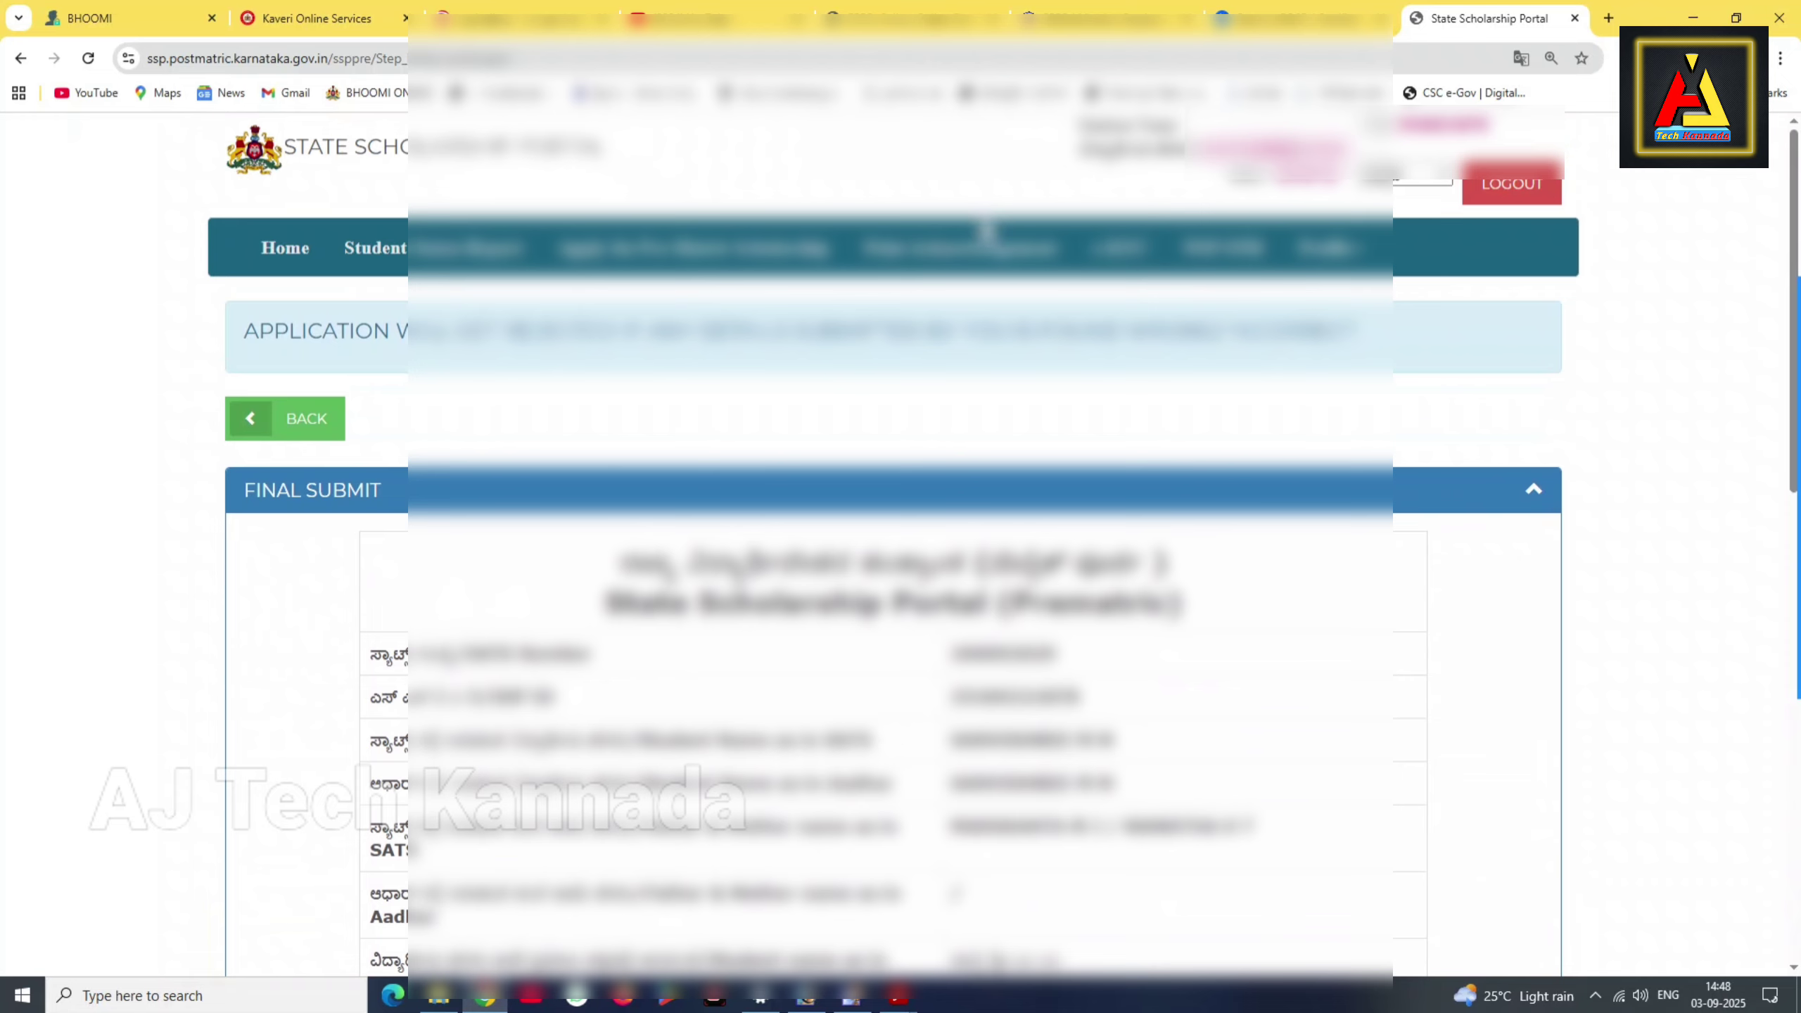
left_click(922, 250)
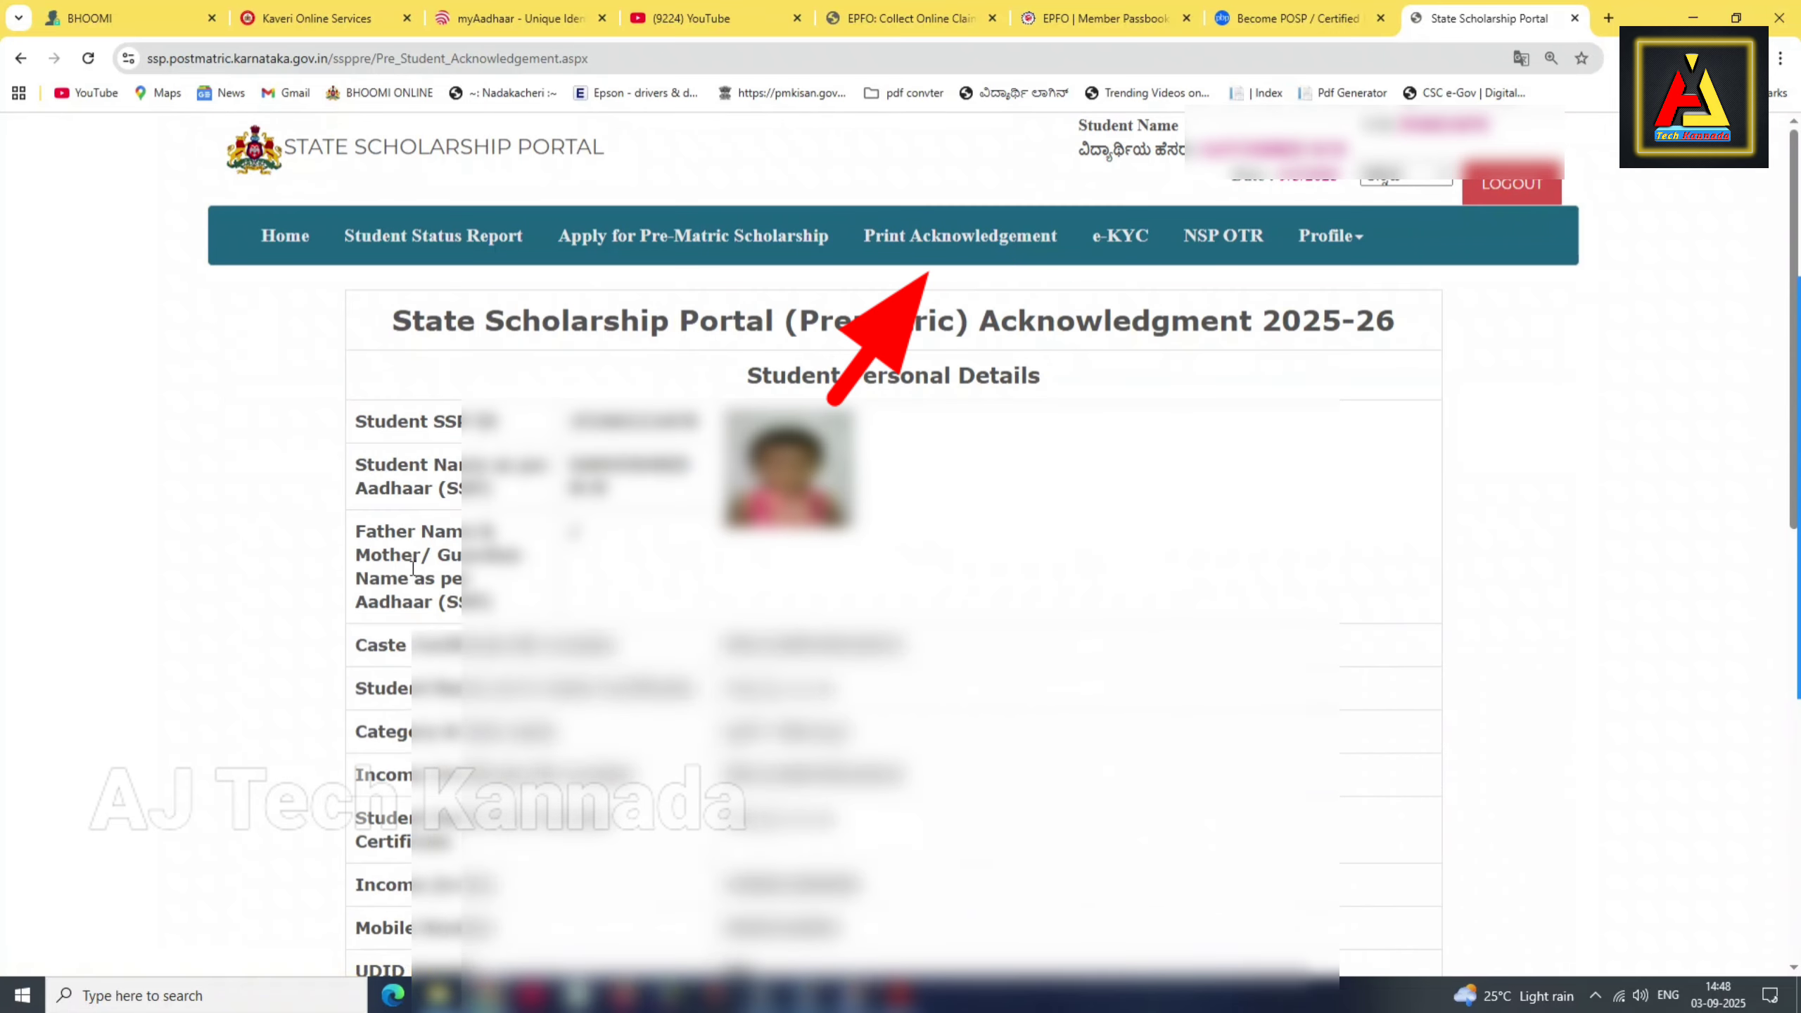
scroll(857, 586, "down", 9)
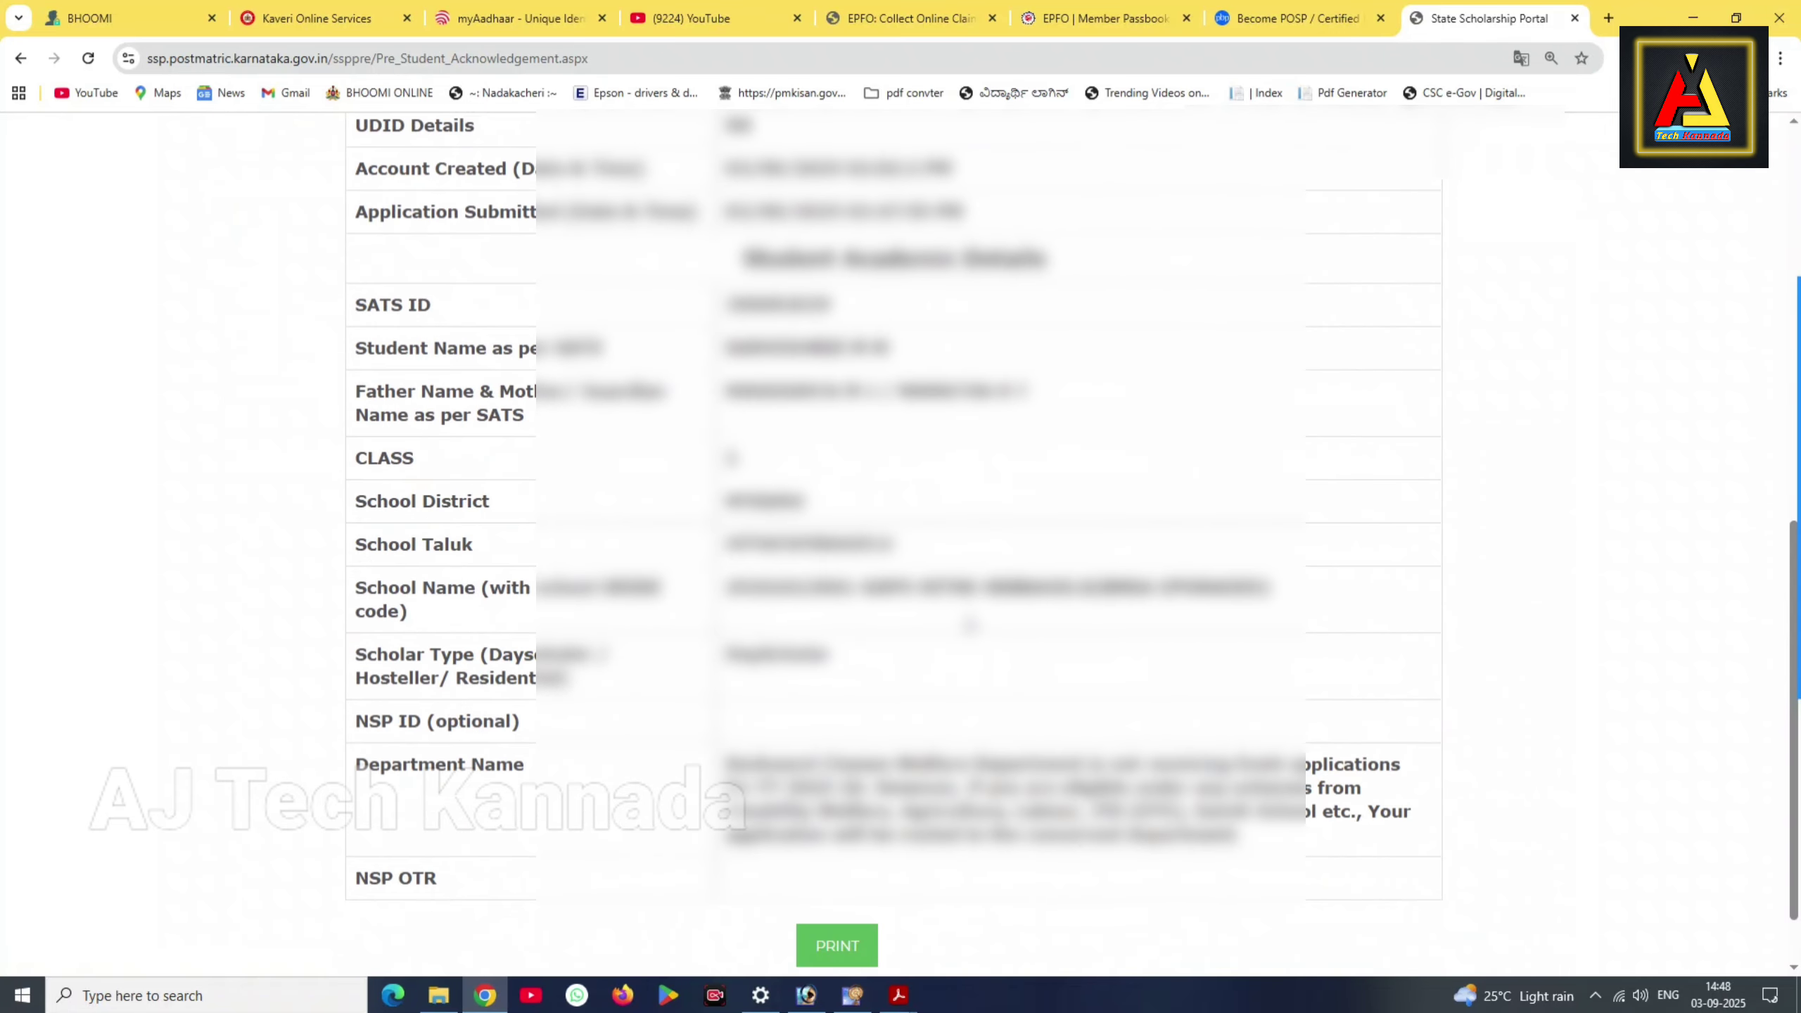
scroll(969, 624, "down", 2)
Step: Print only page 1 of the acknowledgment, using a custom page range
left_click(848, 864)
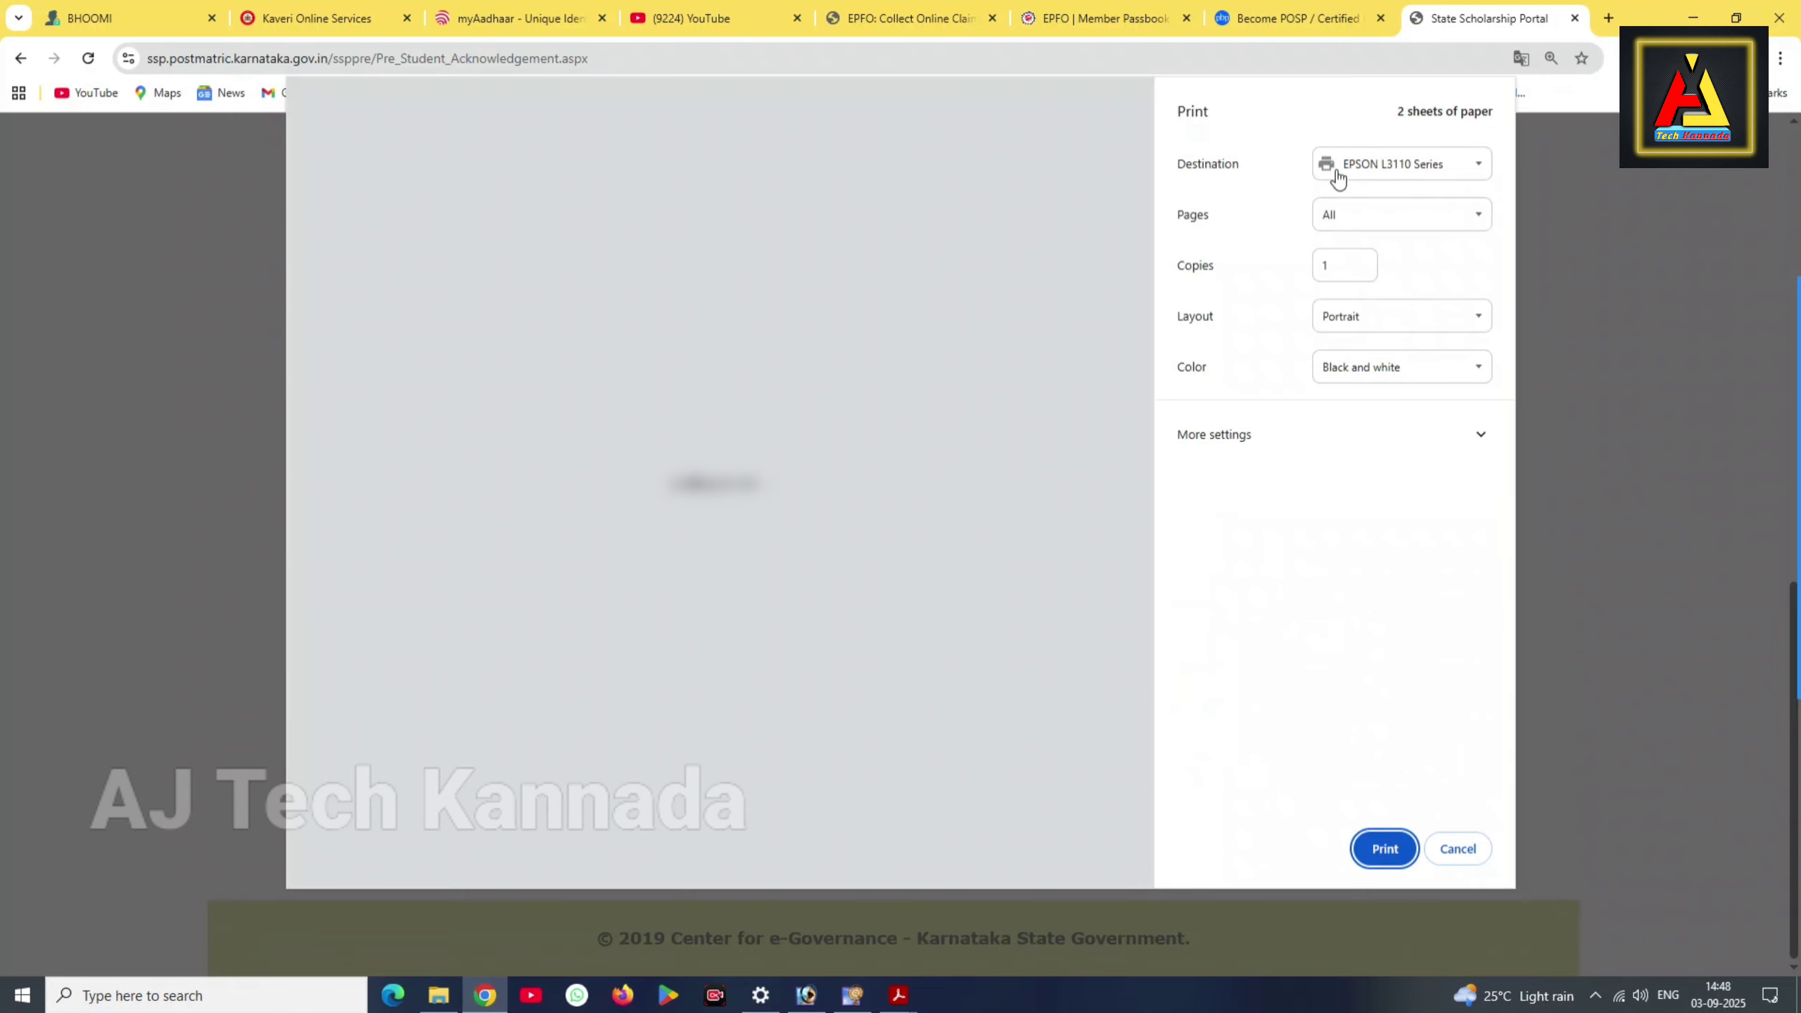
scroll(854, 445, "down", 5)
scroll(854, 445, "up", 6)
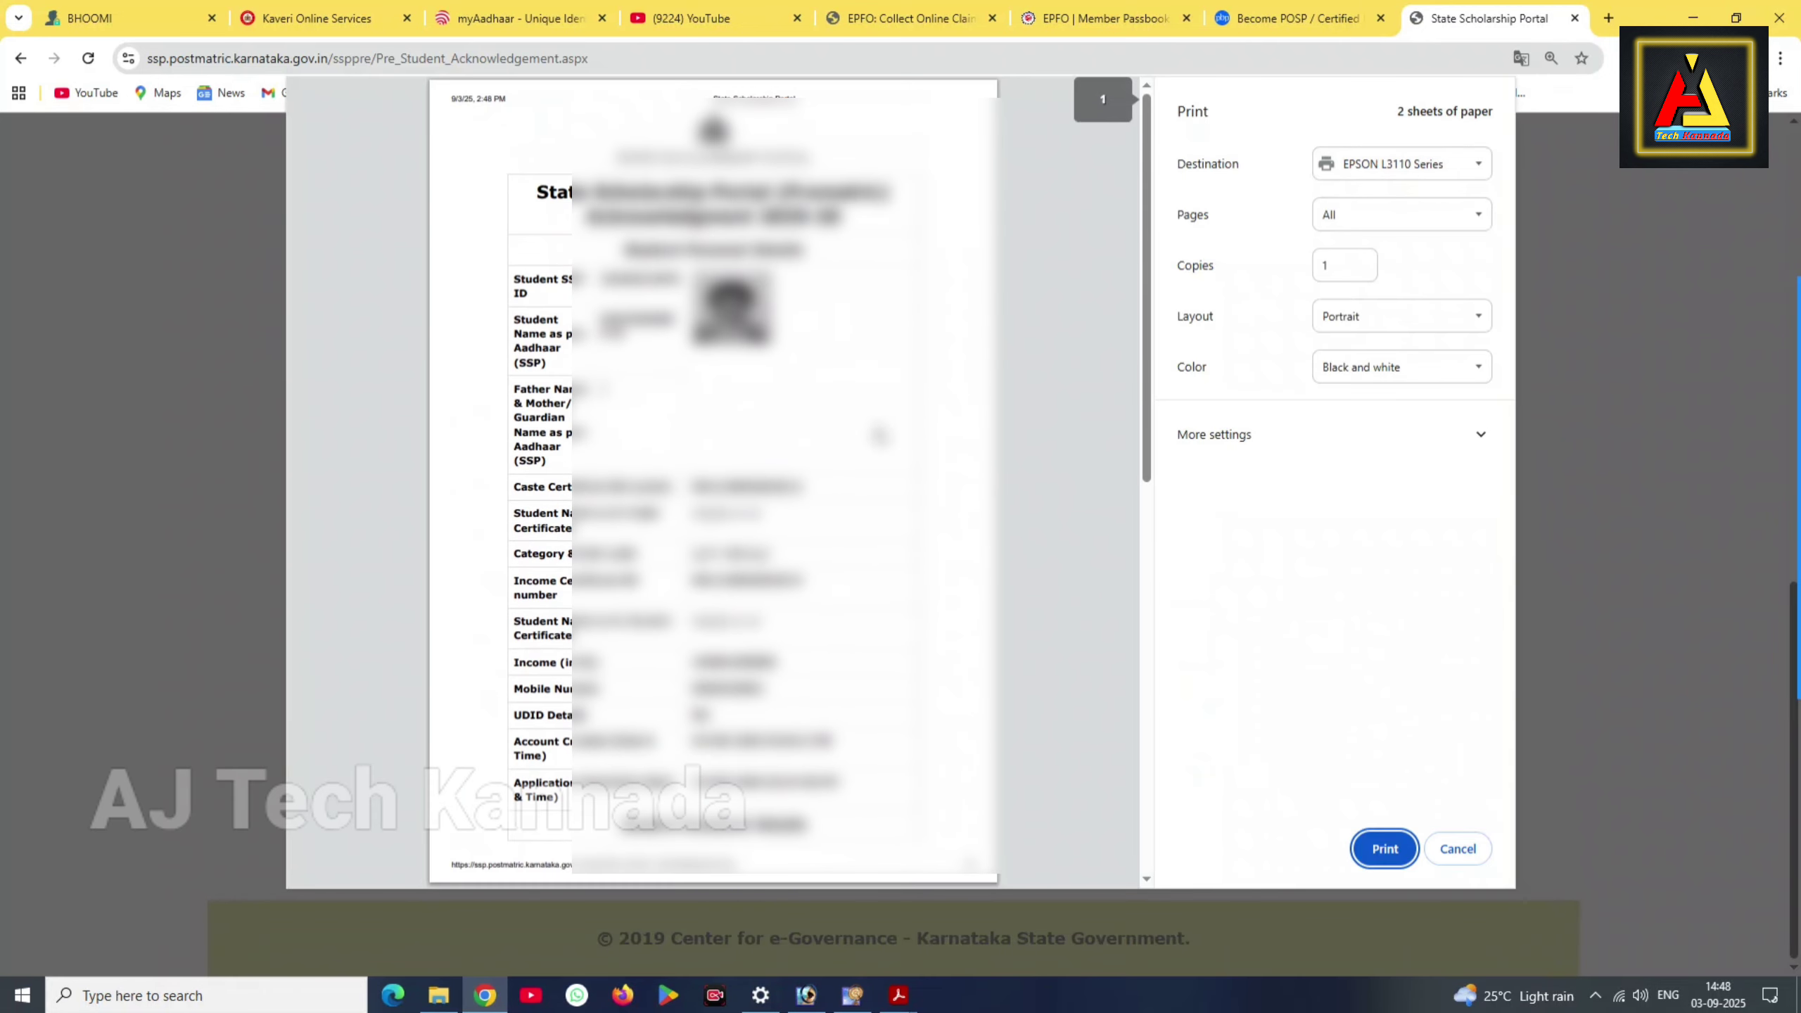
left_click(1417, 215)
left_click(1365, 311)
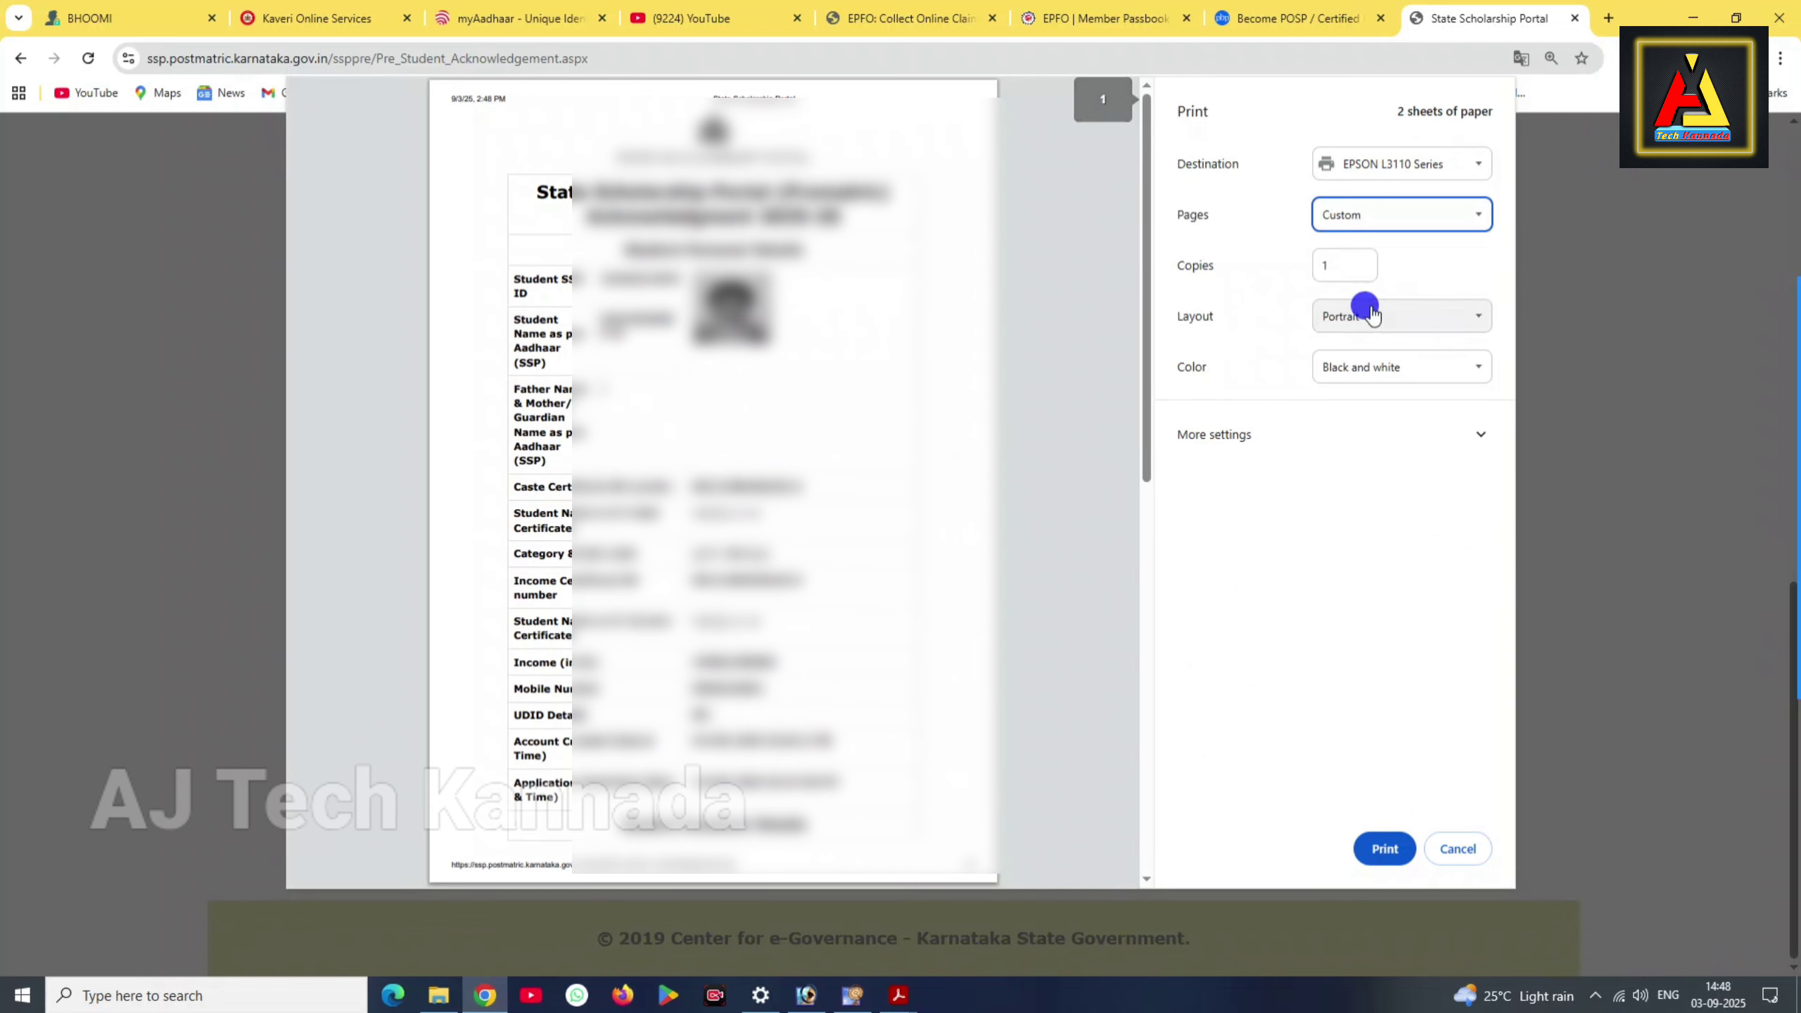
type("1")
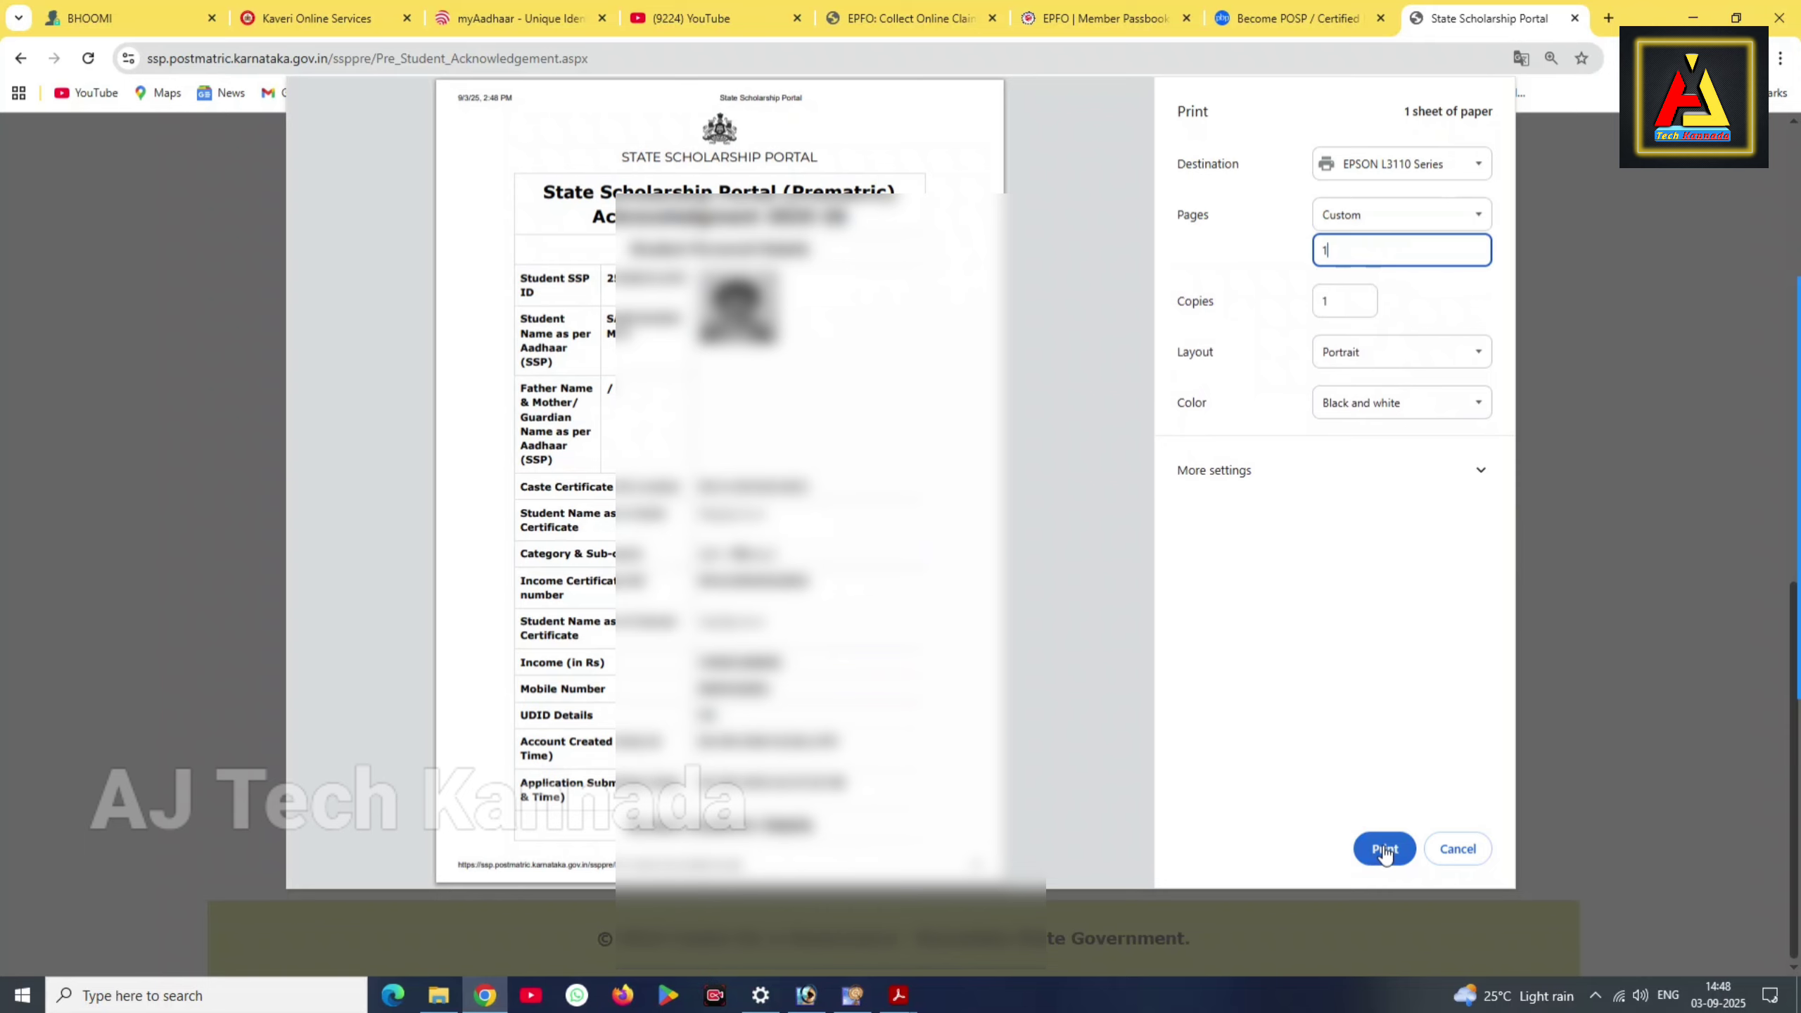
left_click(1383, 850)
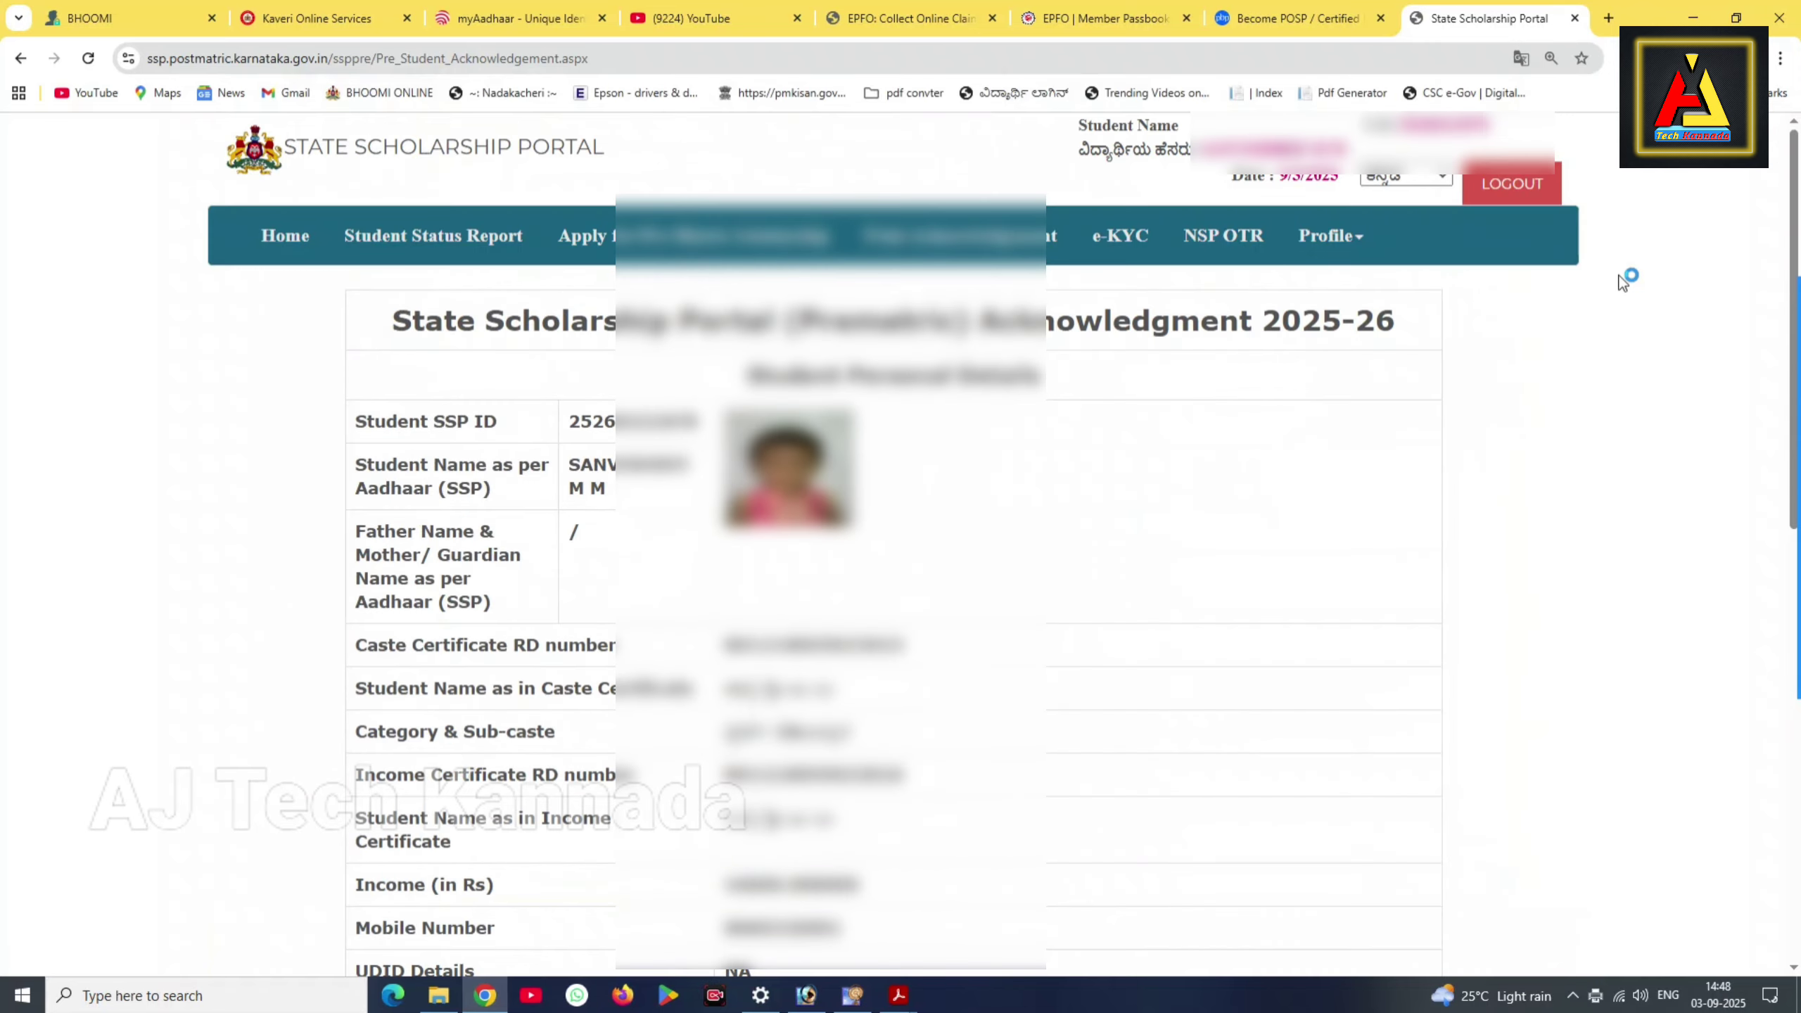
Step: Start printing the acknowledgment again with the custom page range set to page 2
scroll(888, 672, "down", 10)
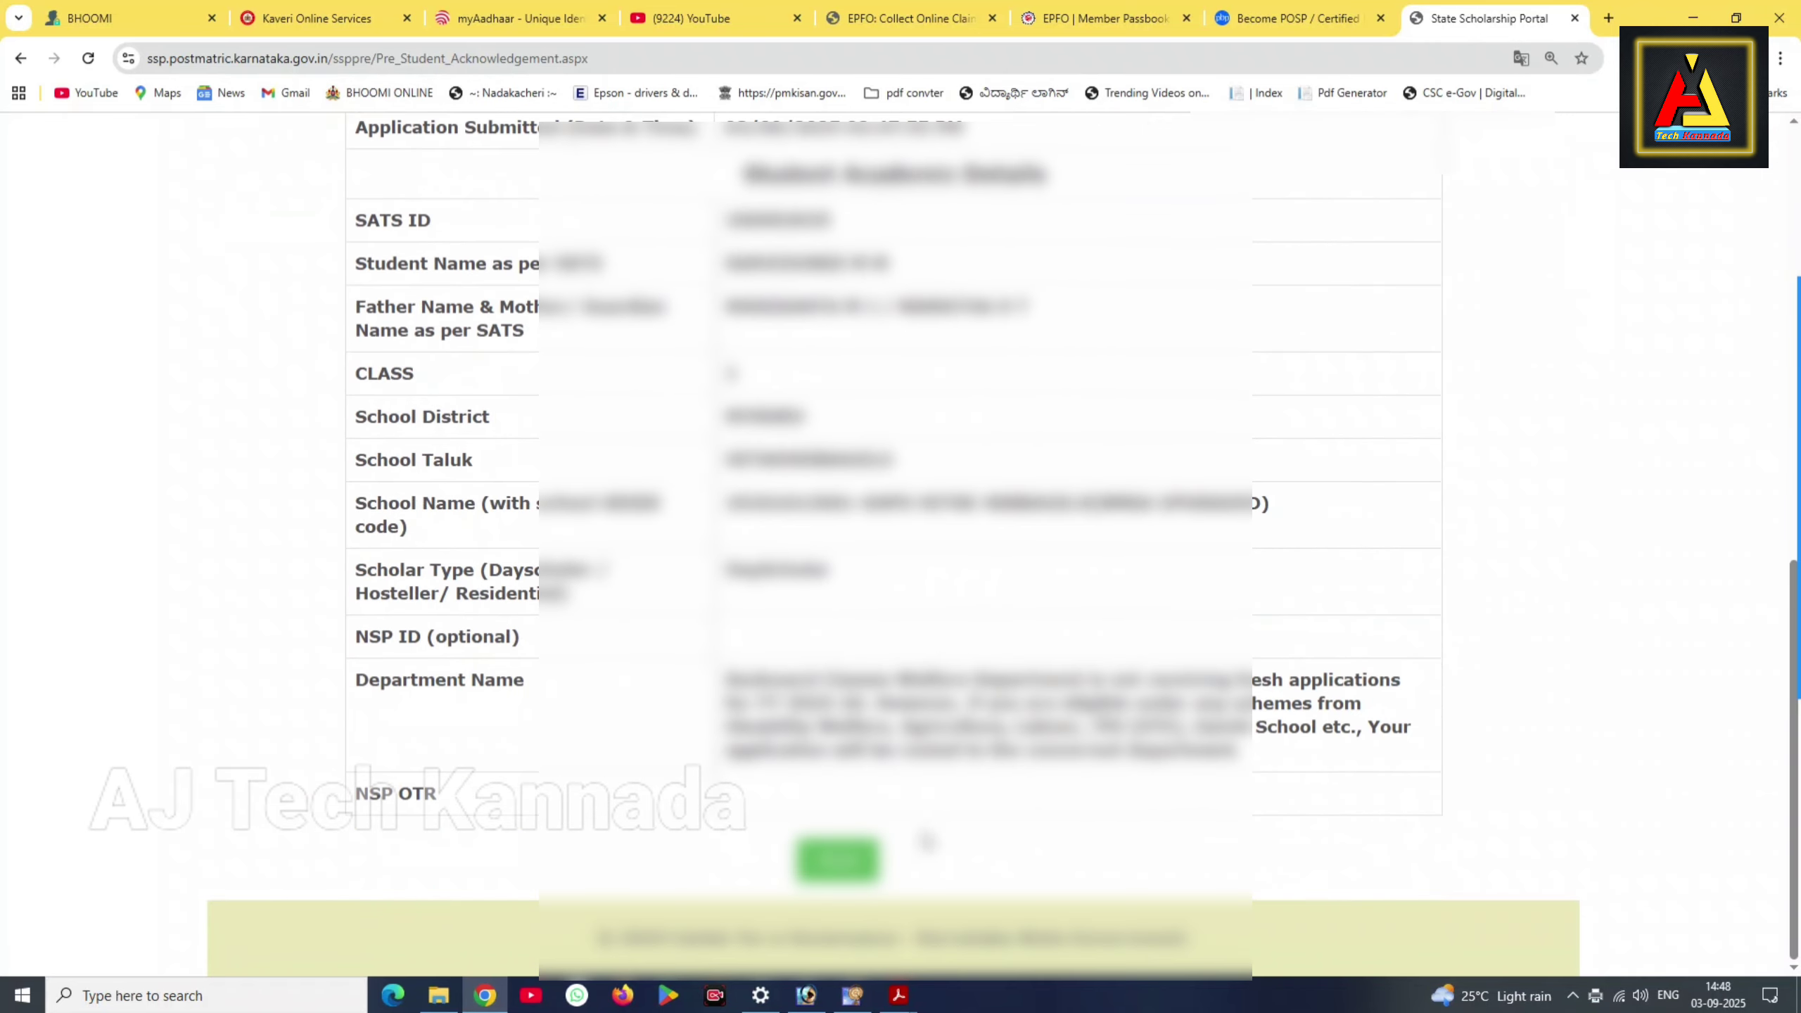
left_click(837, 859)
left_click(1402, 216)
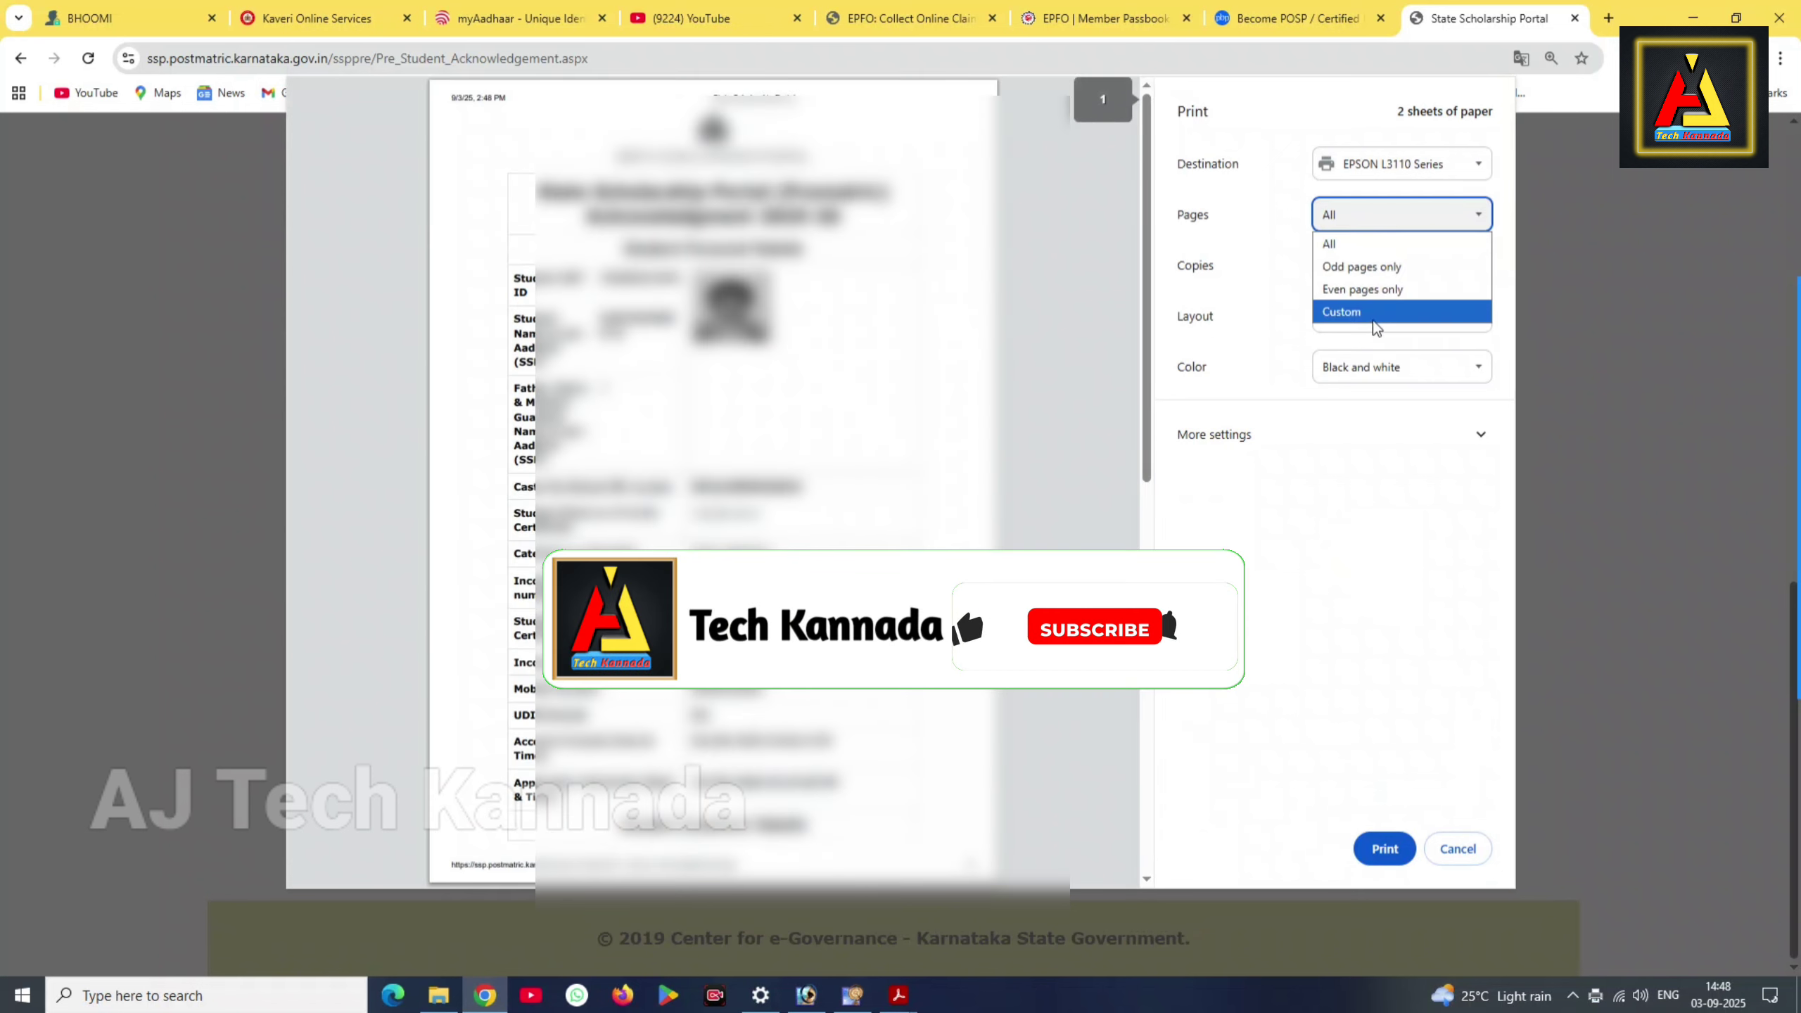
left_click(1377, 312)
type("2")
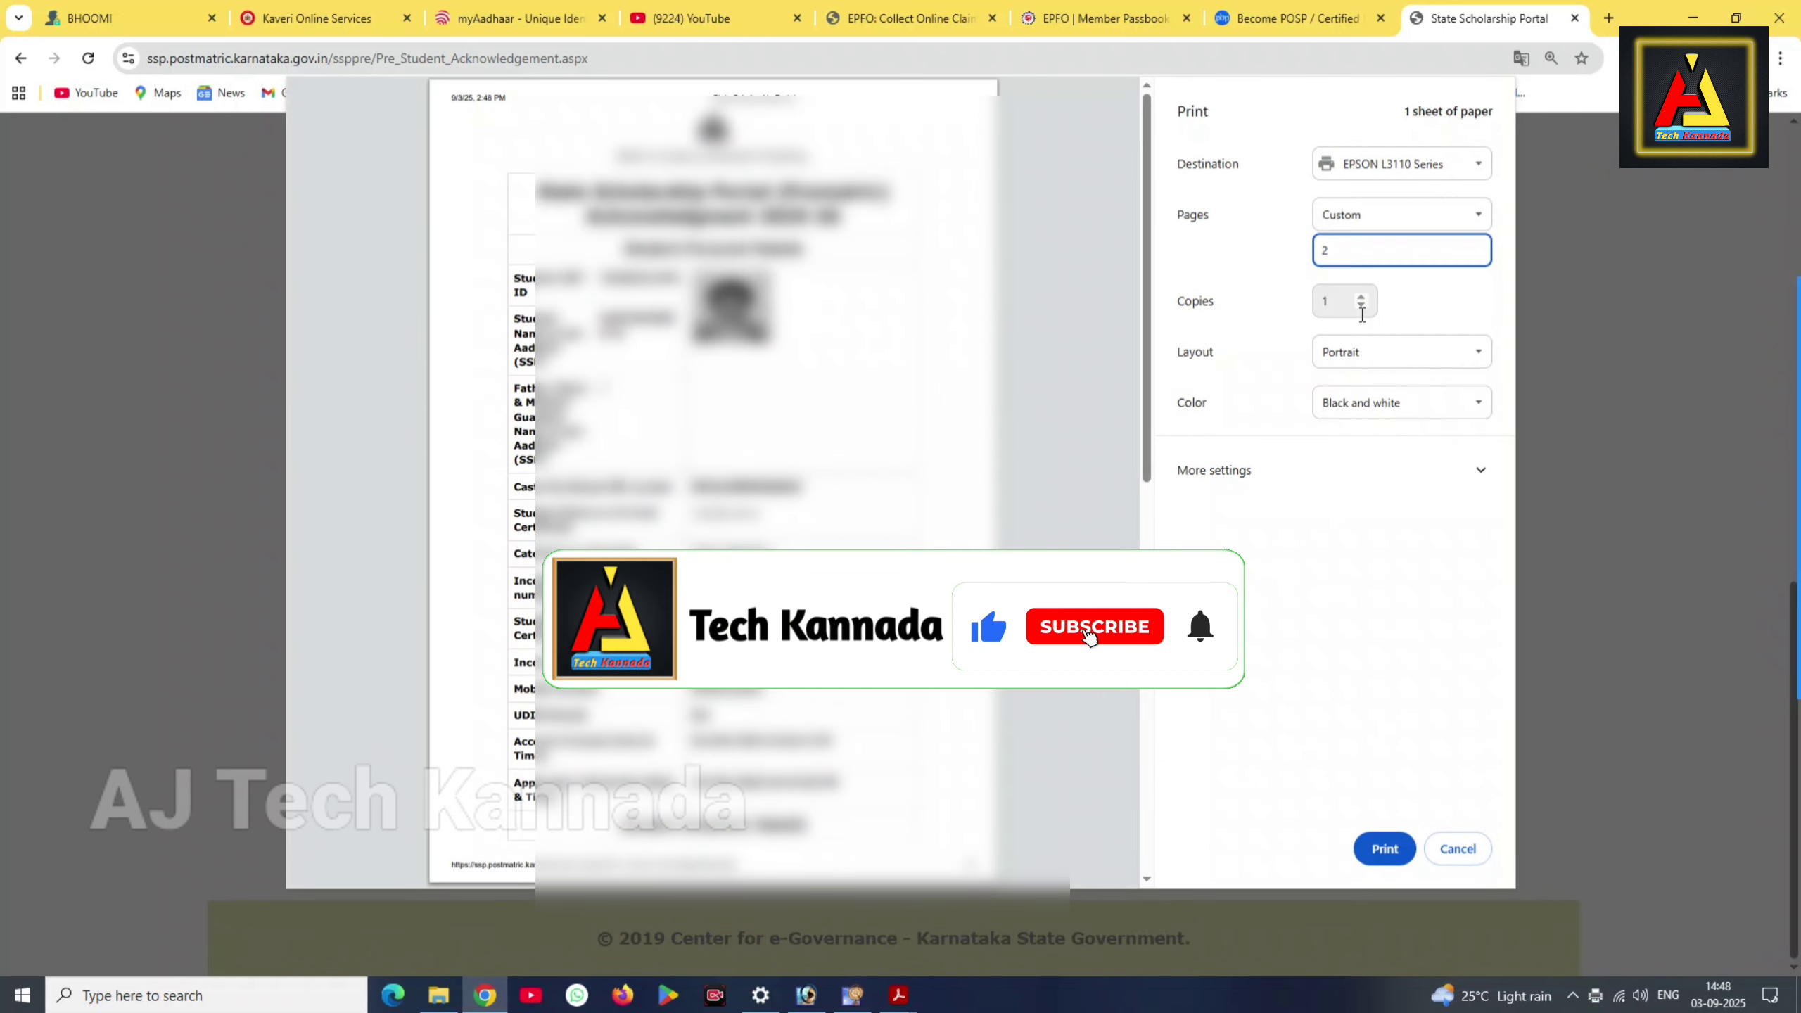